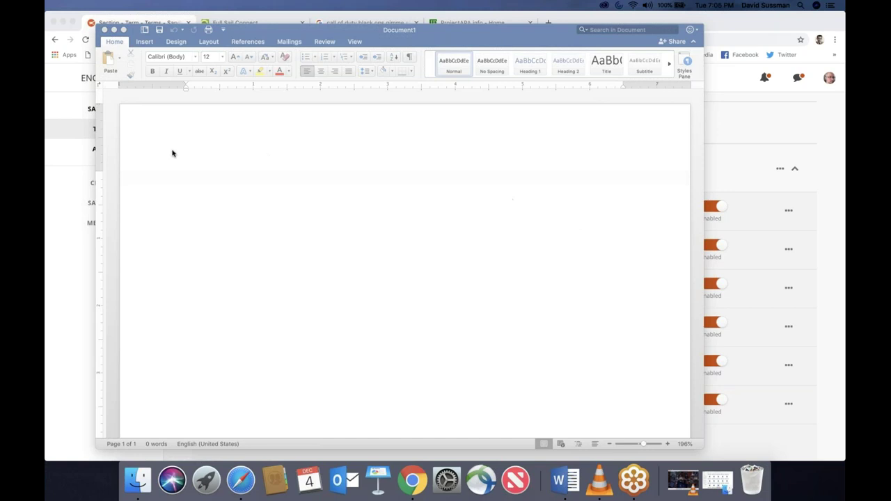
# - Bring the course site forward, scroll to Week 3: Writing a Polished Draft, and open the 3.5 row's menu
pyautogui.click(47, 254)
pyautogui.scroll(-15, 503, 279)
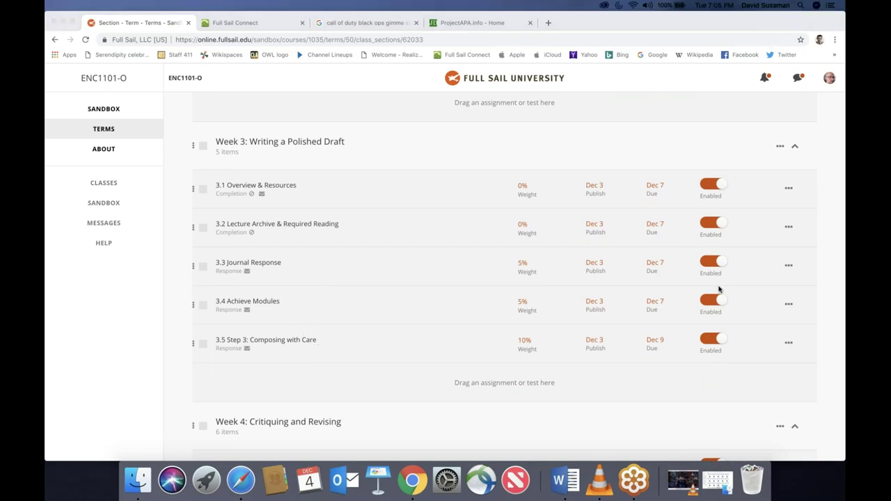
pyautogui.click(787, 343)
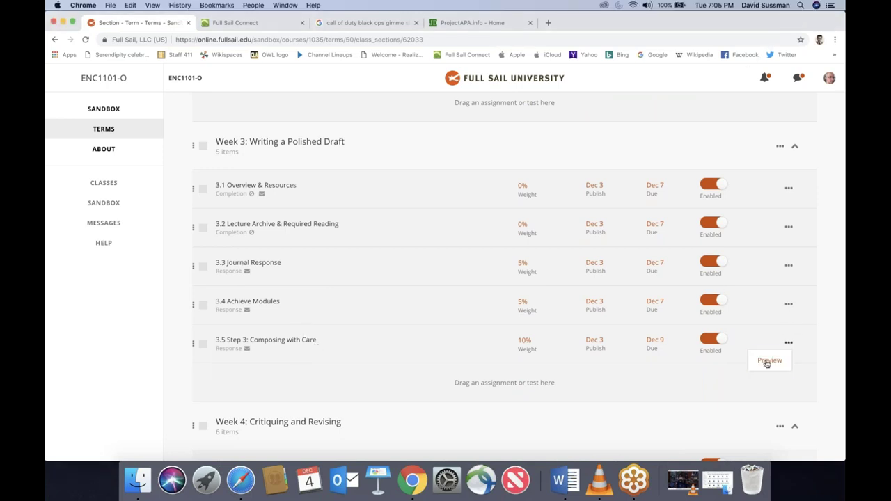
# - Preview 3.5 Step 3: Composing with Care and read down to the Checklist and Jeep Essay Example files
pyautogui.click(787, 344)
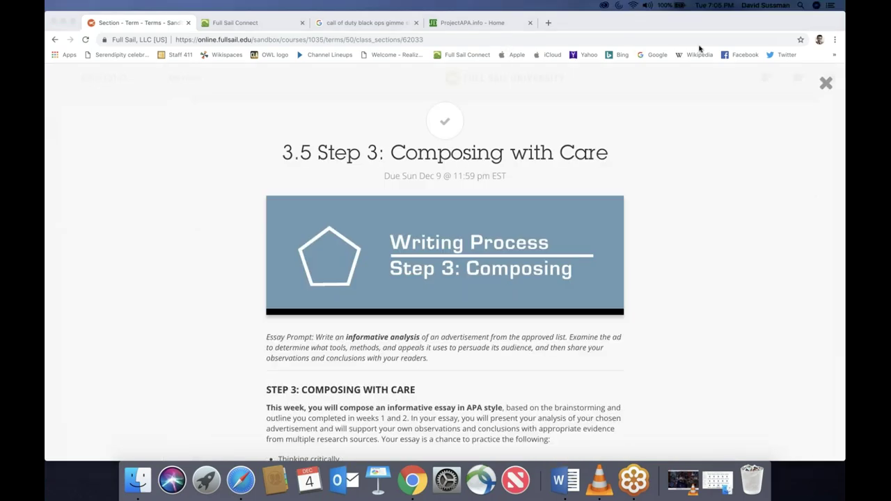
pyautogui.scroll(-5, 235, 202)
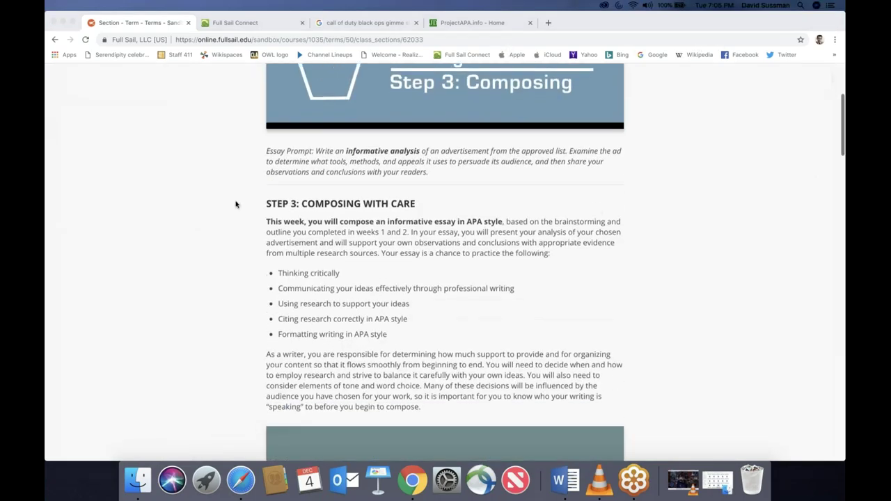
pyautogui.scroll(-1, 226, 216)
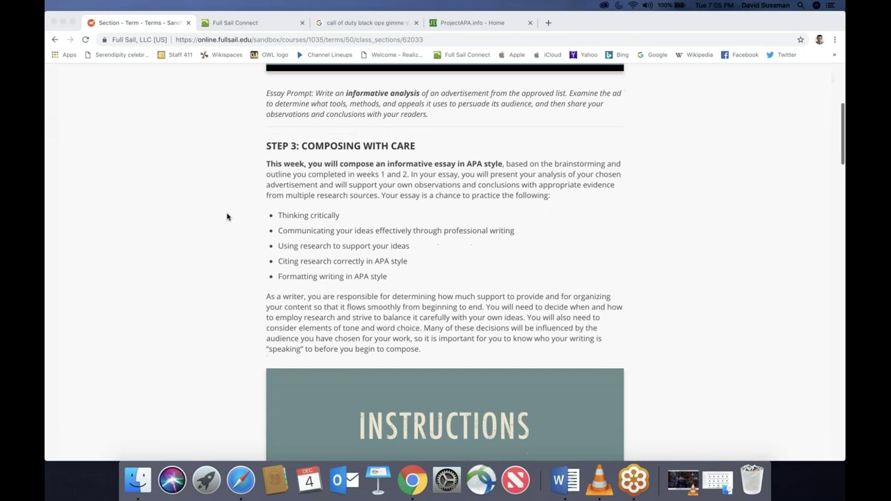
pyautogui.scroll(-4, 227, 216)
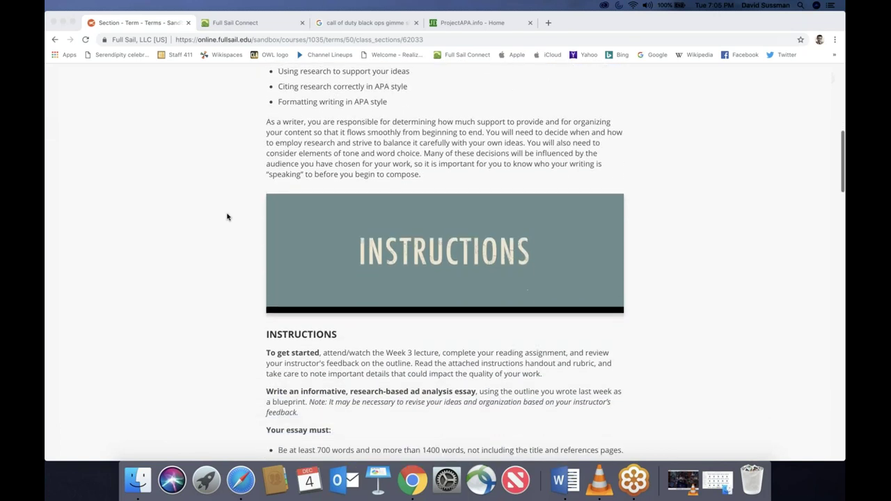
pyautogui.scroll(-4, 227, 217)
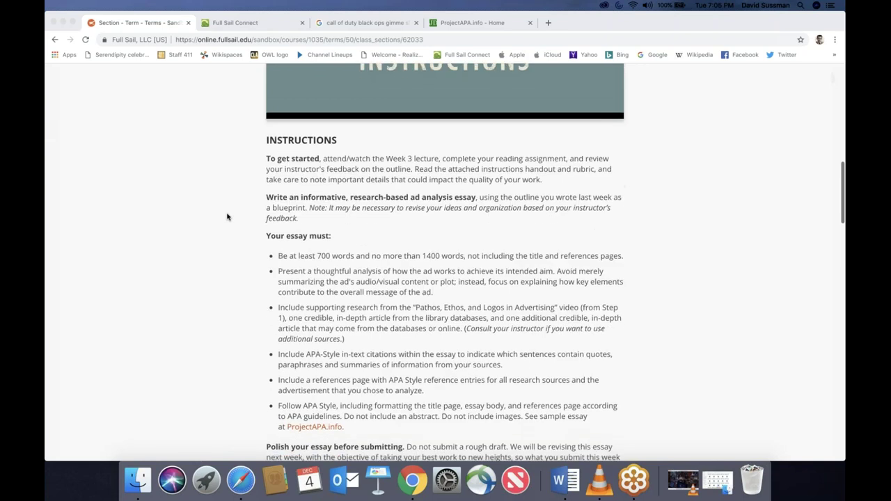
pyautogui.scroll(-2, 227, 217)
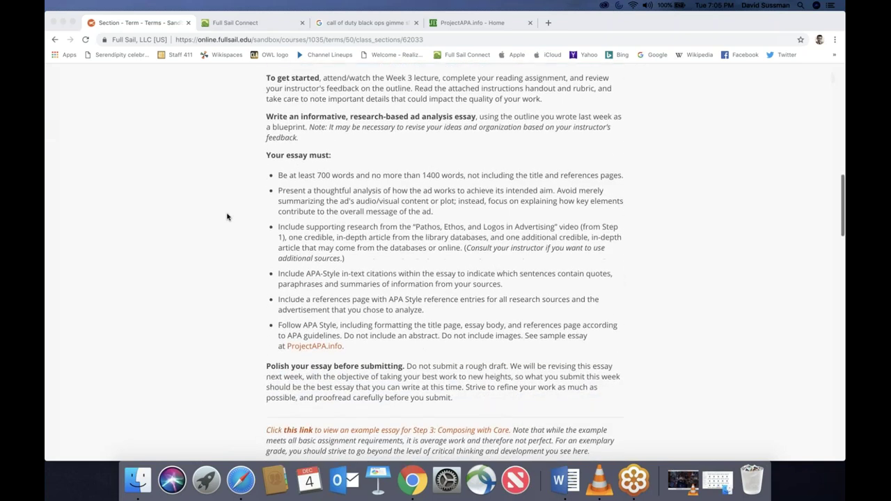
pyautogui.scroll(-1, 227, 217)
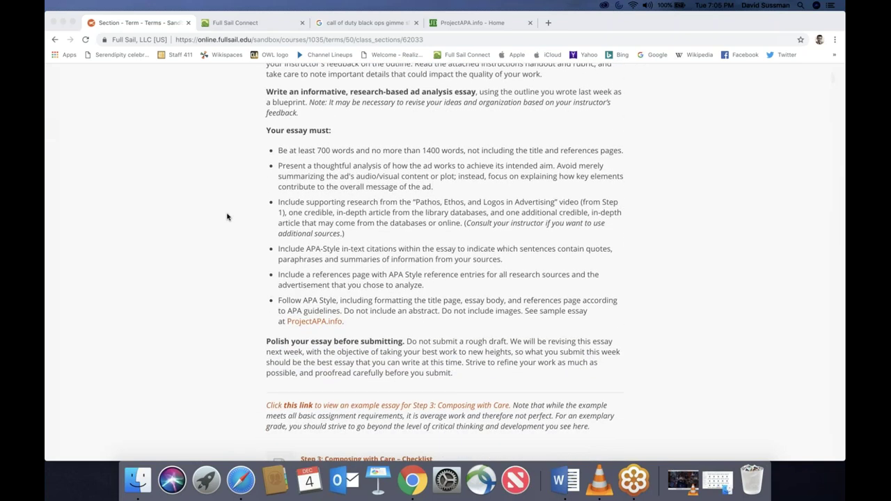
pyautogui.scroll(-4, 226, 249)
pyautogui.scroll(-1, 225, 248)
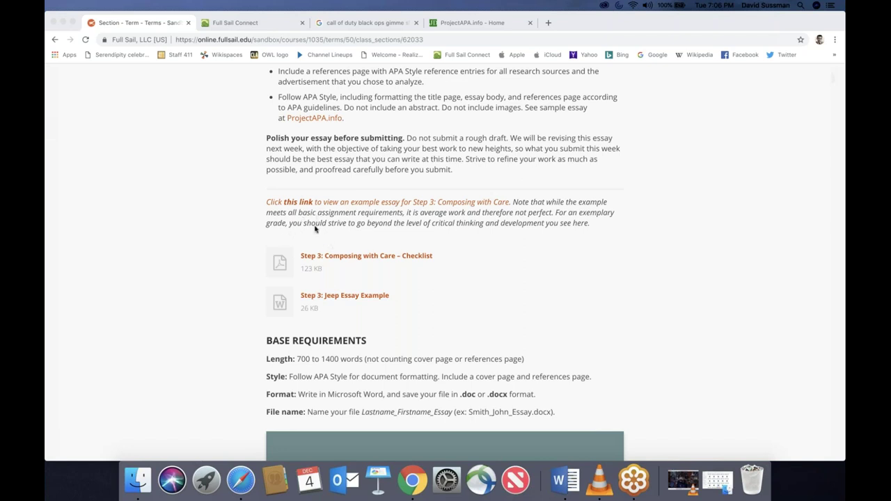
pyautogui.press('XF86MonBrightnessUp')
pyautogui.scroll(-3, 261, 308)
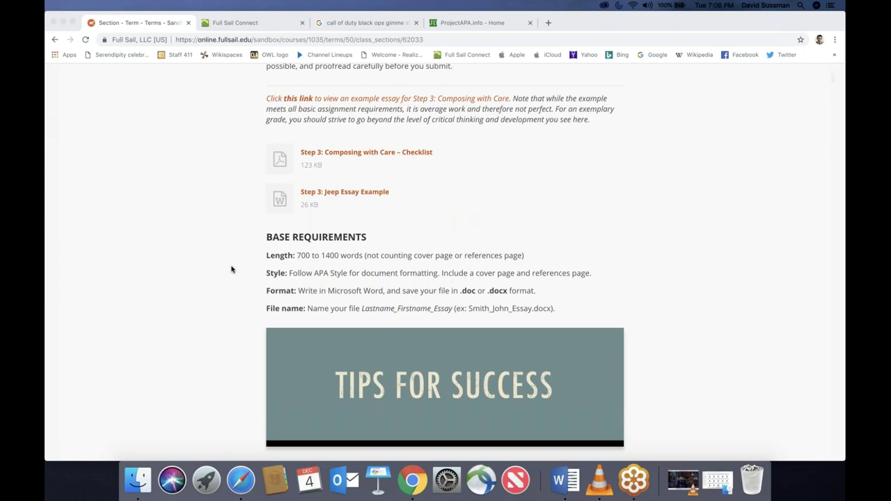
pyautogui.scroll(3, 231, 270)
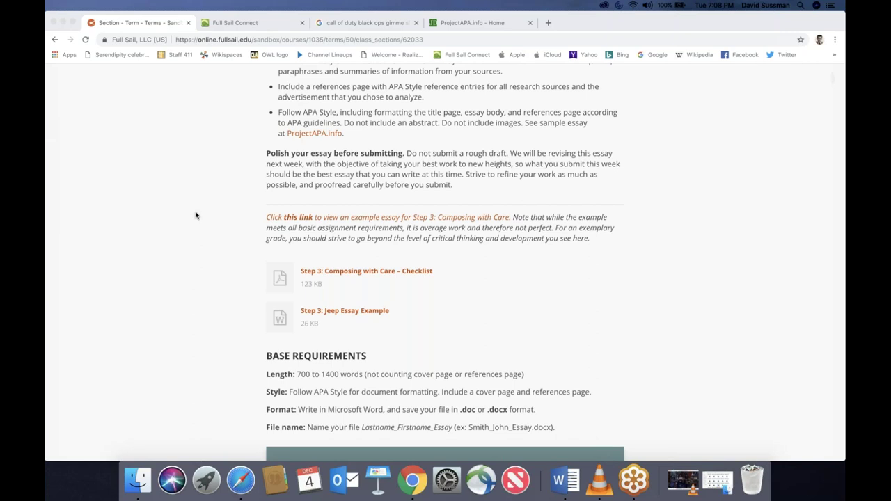
# - Review the 'Your essay must' requirements list, then bring the blank Word Document1 back to the front
pyautogui.scroll(-1, 201, 216)
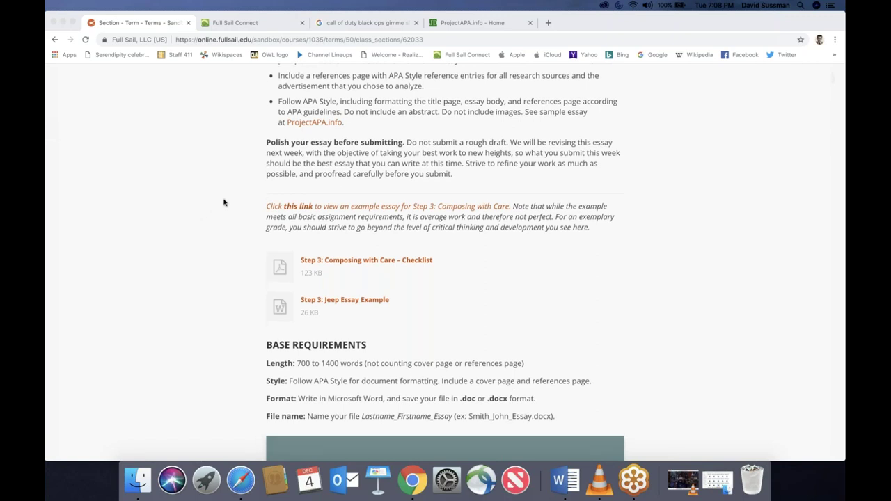
pyautogui.scroll(-2, 223, 201)
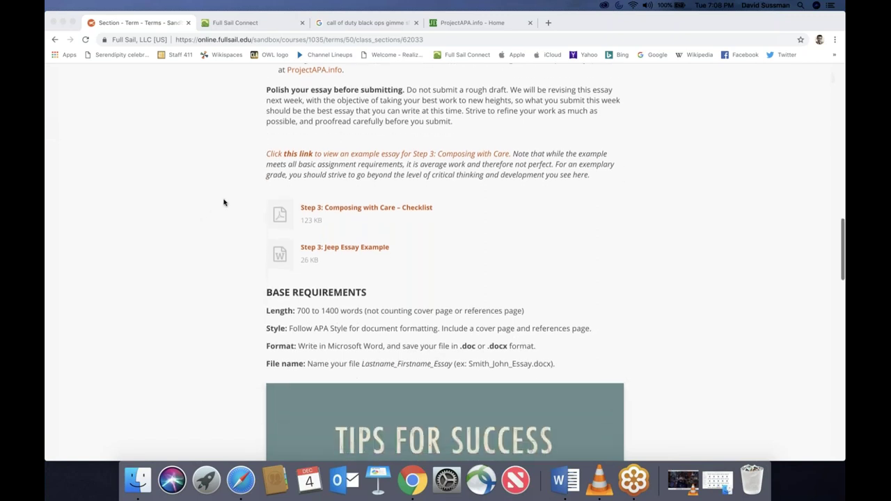
pyautogui.scroll(5, 224, 201)
pyautogui.scroll(3, 224, 202)
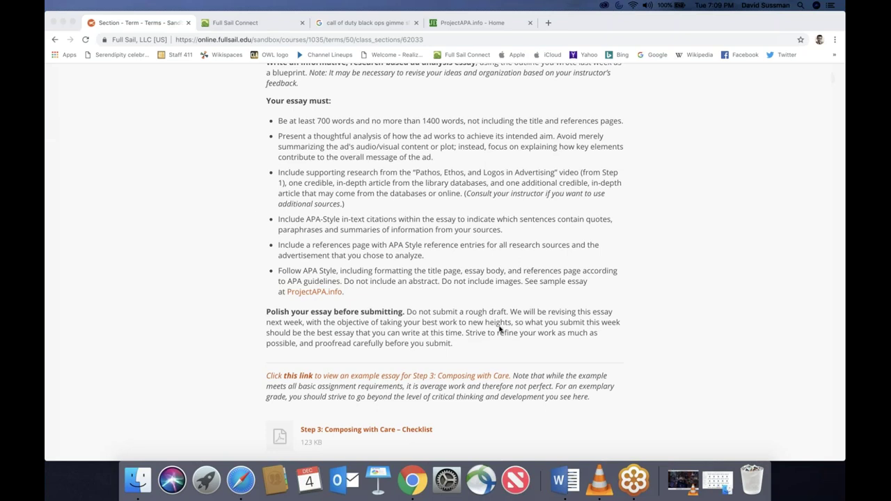
pyautogui.click(559, 481)
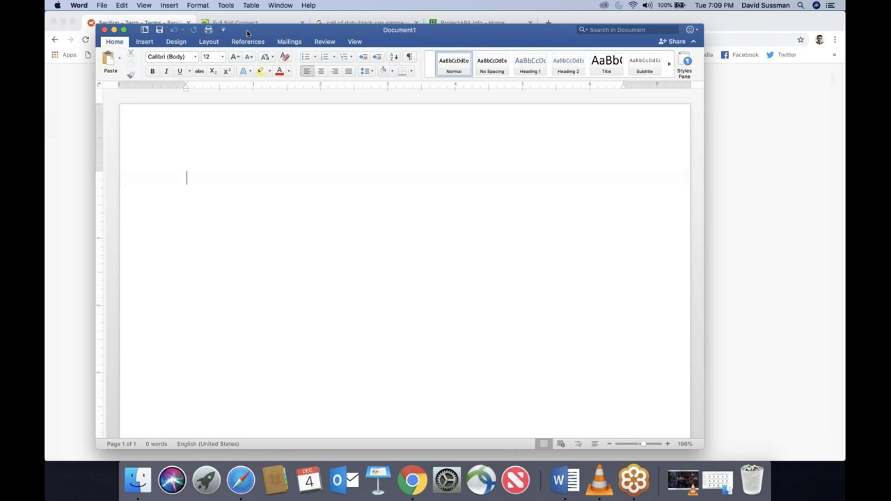
# - Type 'MS One Drive' on the blank page, then cut it to the clipboard
pyautogui.write('MS One Drive')
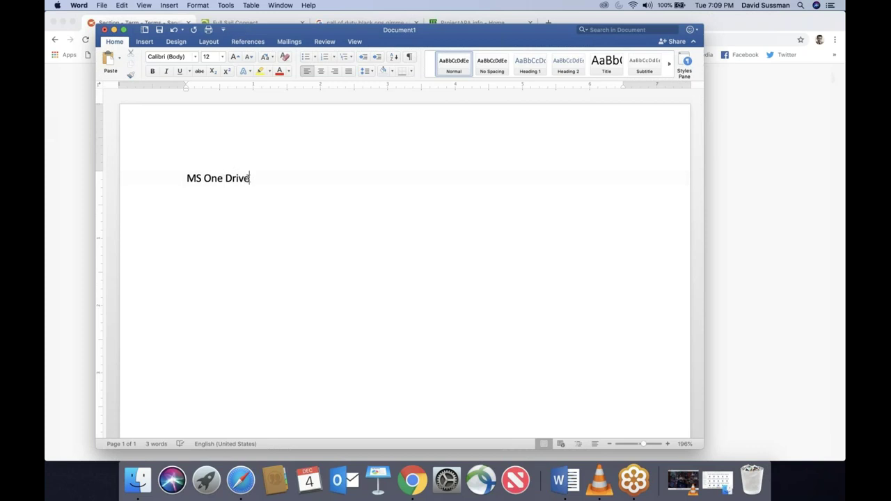
pyautogui.moveTo(255, 179); pyautogui.dragTo(178, 184)
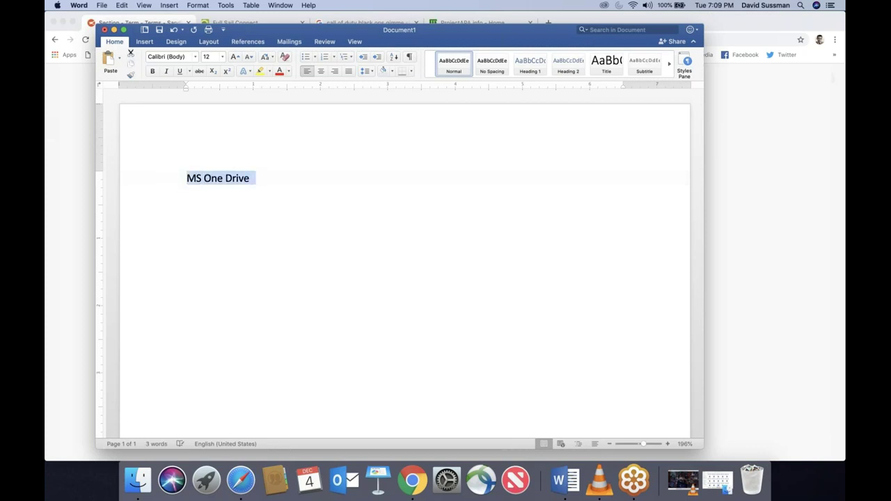
pyautogui.press('super+x')
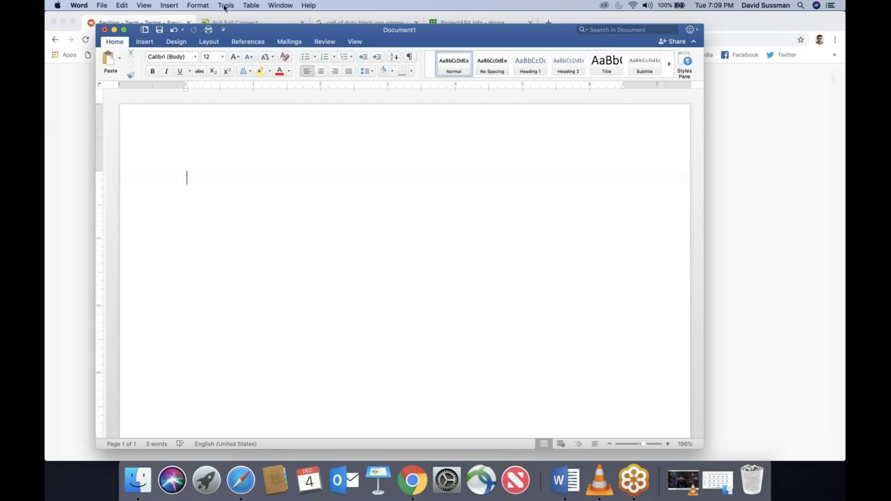
pyautogui.click(224, 6)
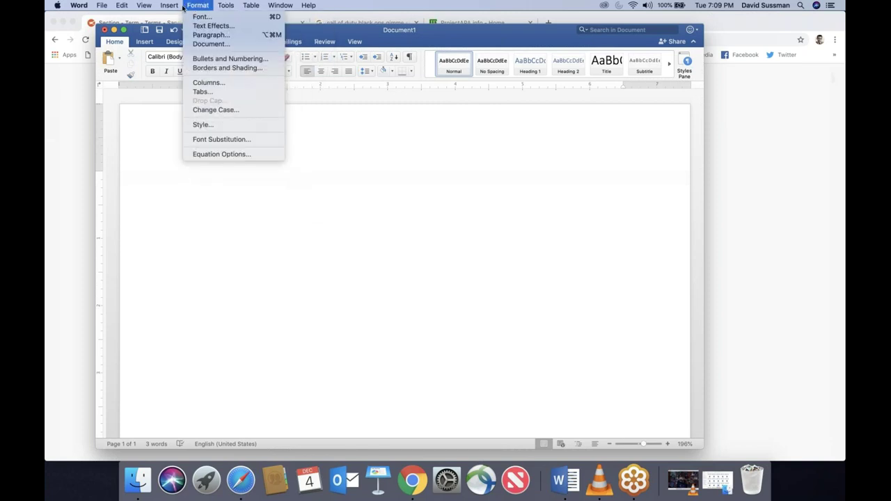
pyautogui.moveTo(172, 9)
pyautogui.click(394, 138)
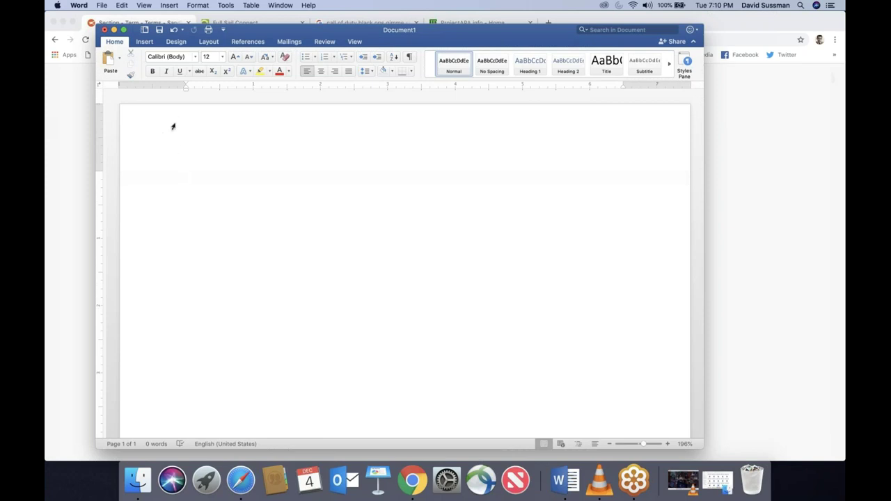
# - Open the page header and type 'Running head: ENGLISH PAPER TITLE GOES HERE' into it
pyautogui.doubleClick(183, 131)
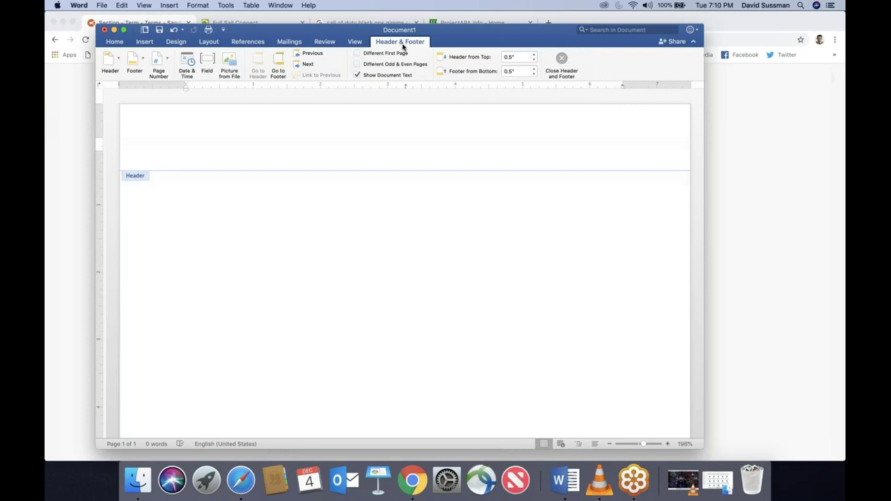
pyautogui.click(115, 41)
pyautogui.click(115, 41)
pyautogui.click(115, 41)
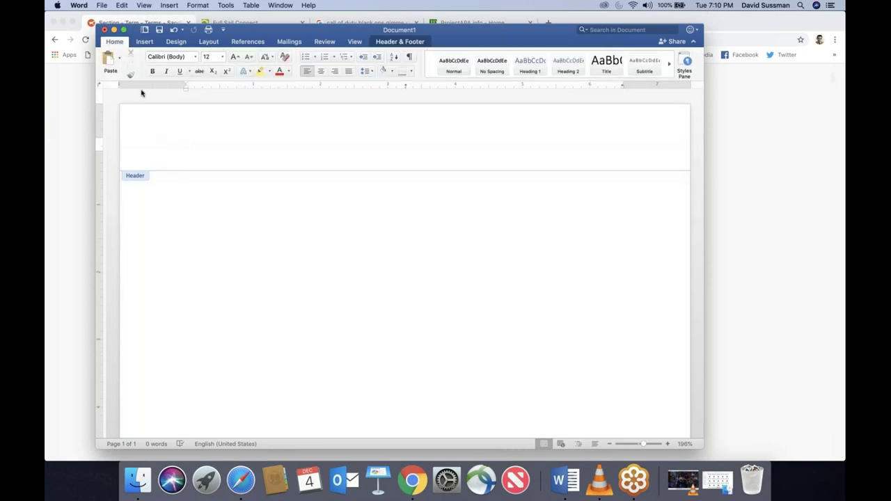
pyautogui.click(395, 43)
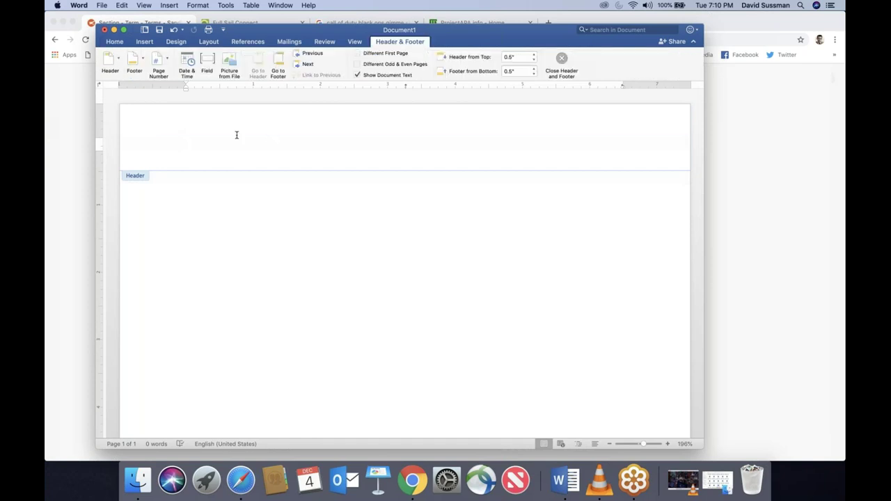
pyautogui.write('Running head:')
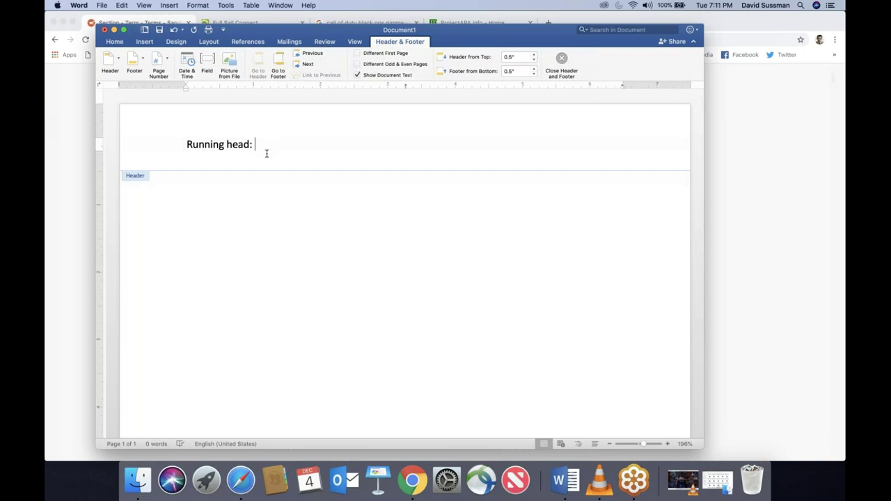
pyautogui.write('R')
pyautogui.press('BackSpace')
pyautogui.write('ENGLISH PAPER TITLE G')
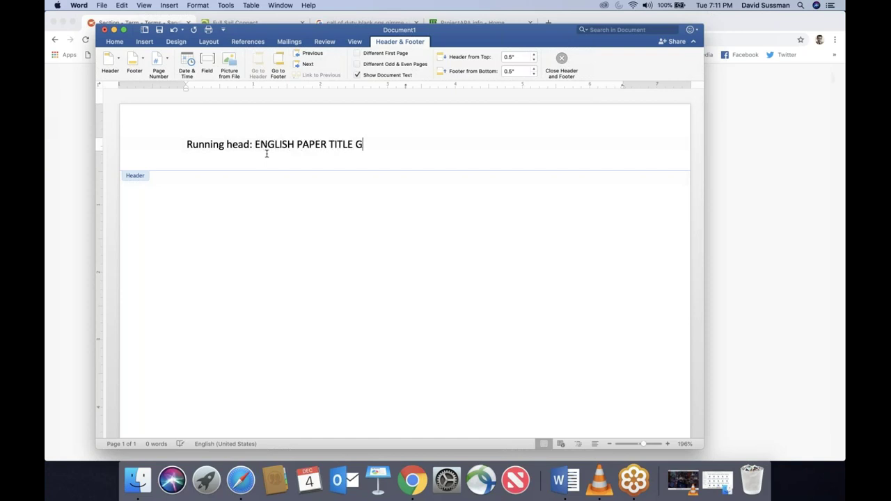
pyautogui.write('OES HERE')
pyautogui.click(175, 6)
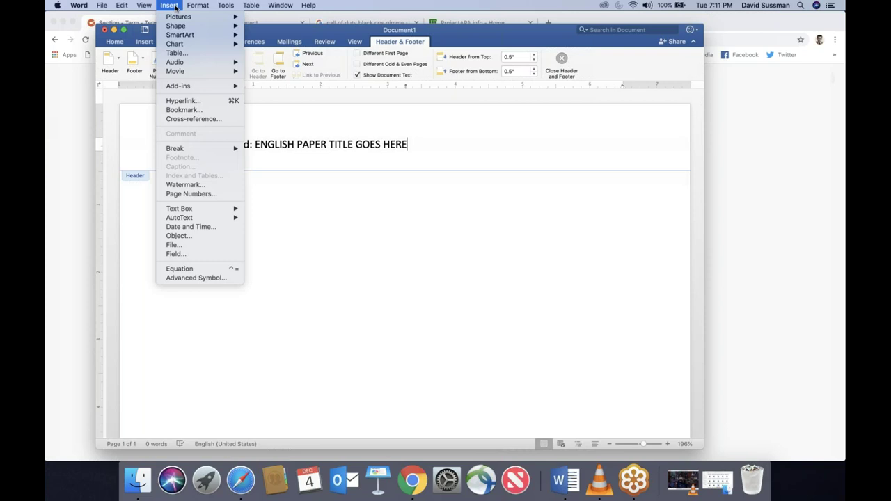
pyautogui.moveTo(202, 4)
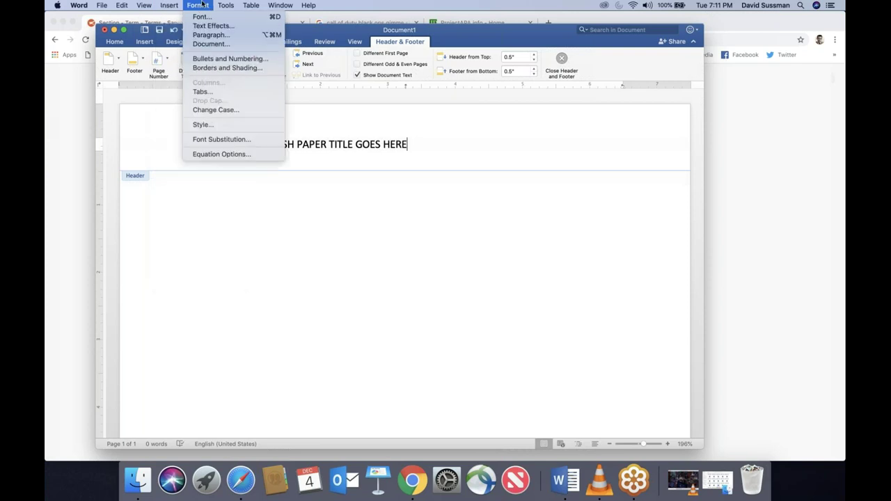
pyautogui.moveTo(169, 7)
pyautogui.click(364, 143)
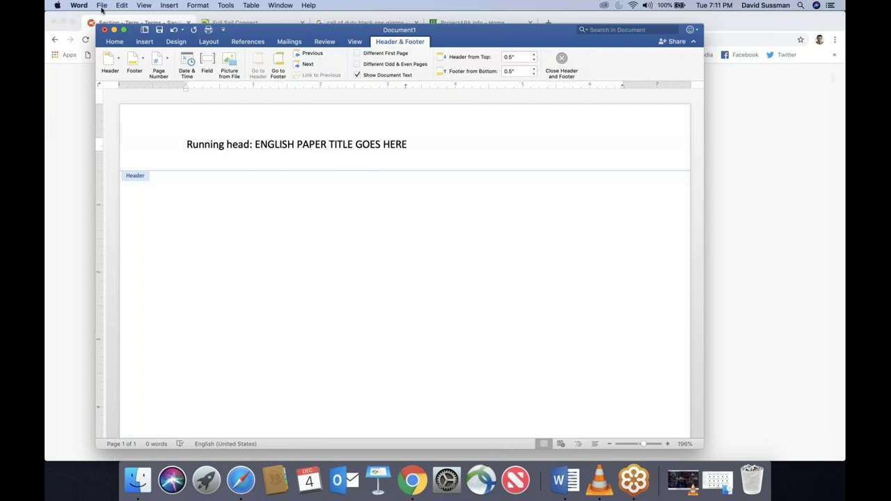
# - Open the recent Jeep_Essay example, look over its title page, then switch back to Document1
pyautogui.click(103, 6)
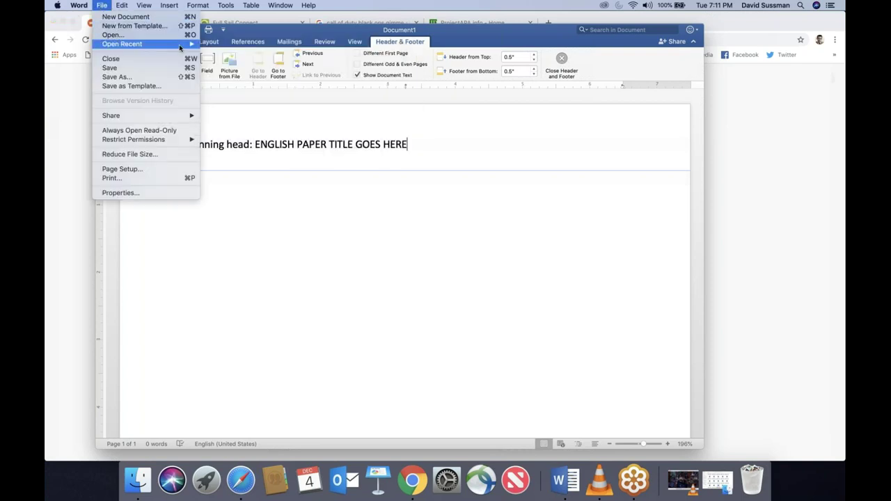
pyautogui.moveTo(179, 44)
pyautogui.click(244, 73)
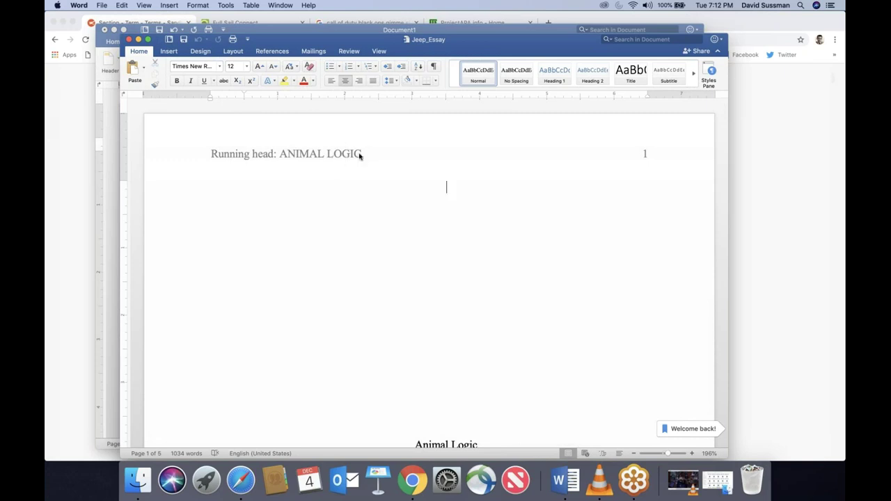
pyautogui.scroll(-5, 470, 210)
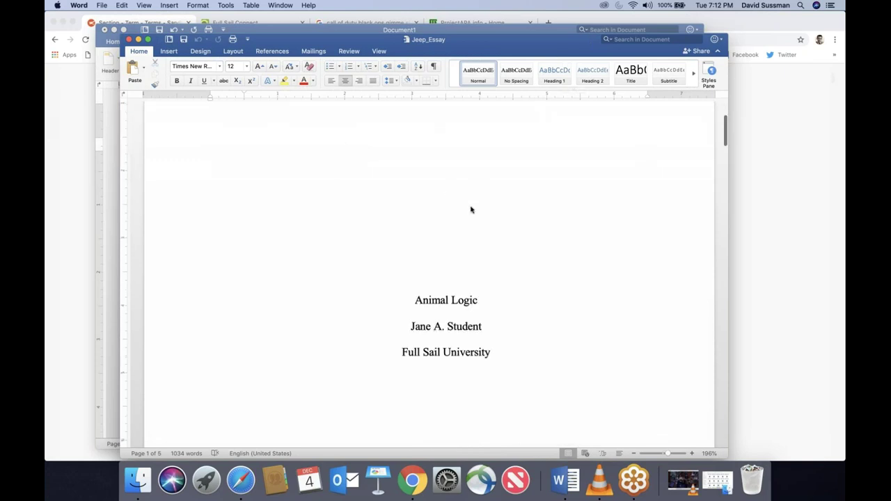
pyautogui.click(248, 30)
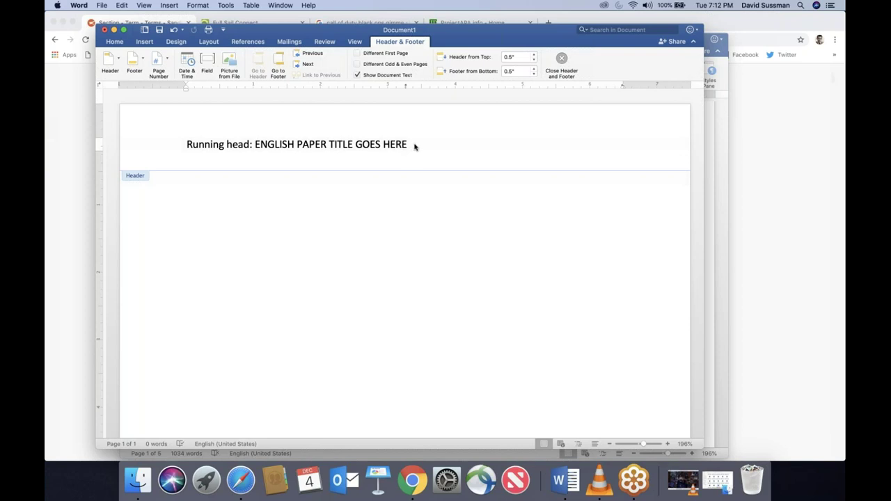
pyautogui.moveTo(414, 146); pyautogui.dragTo(159, 124)
pyautogui.press('super+c')
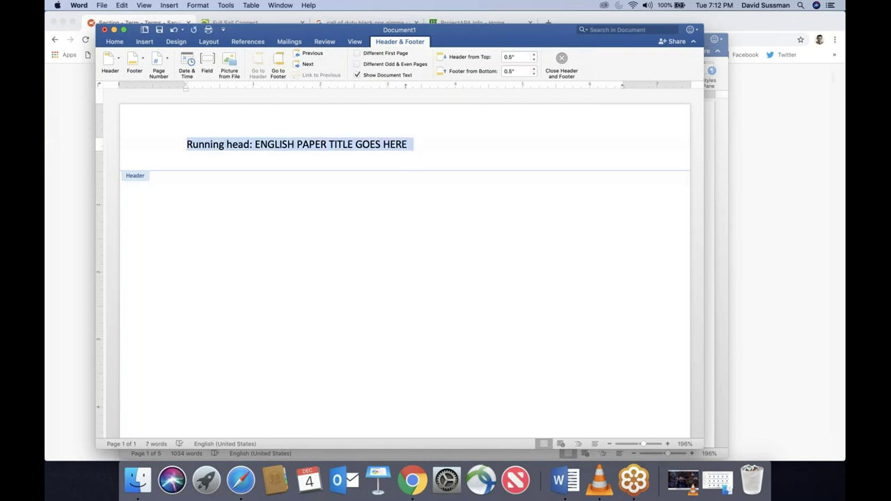
pyautogui.click(295, 145)
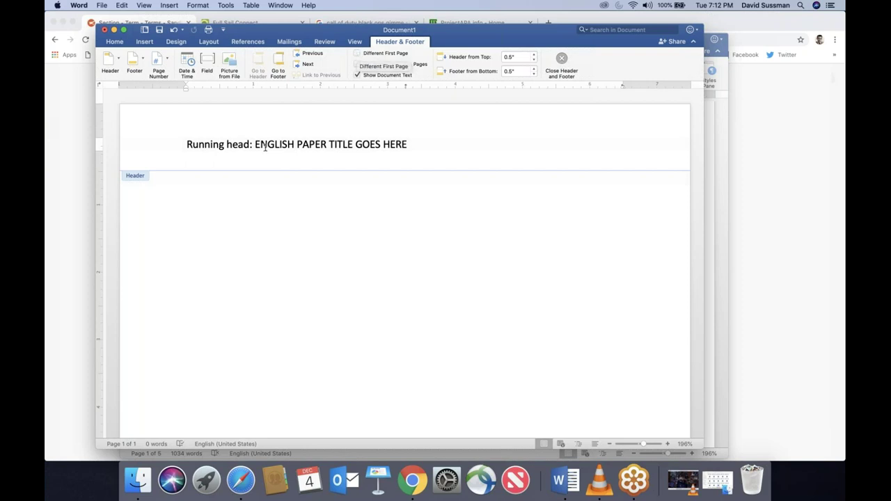
# - Enable Different First Page and paste the running head into the first-page header
pyautogui.click(358, 54)
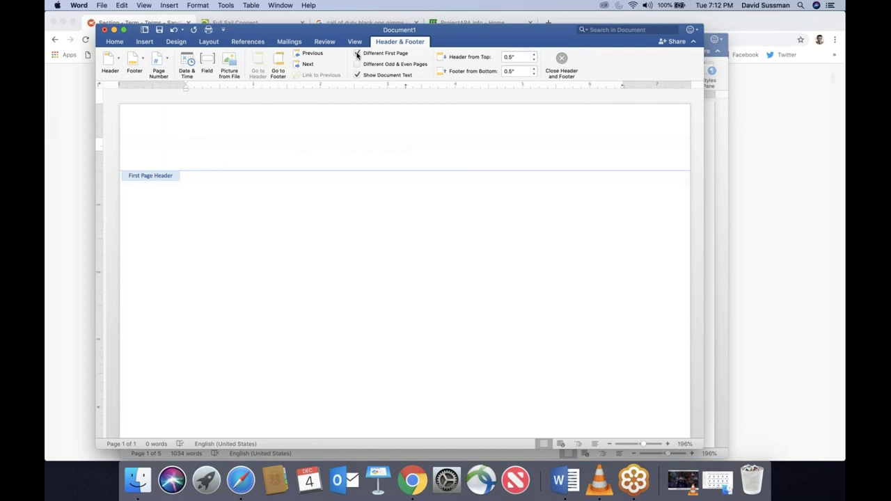
pyautogui.press('super+v')
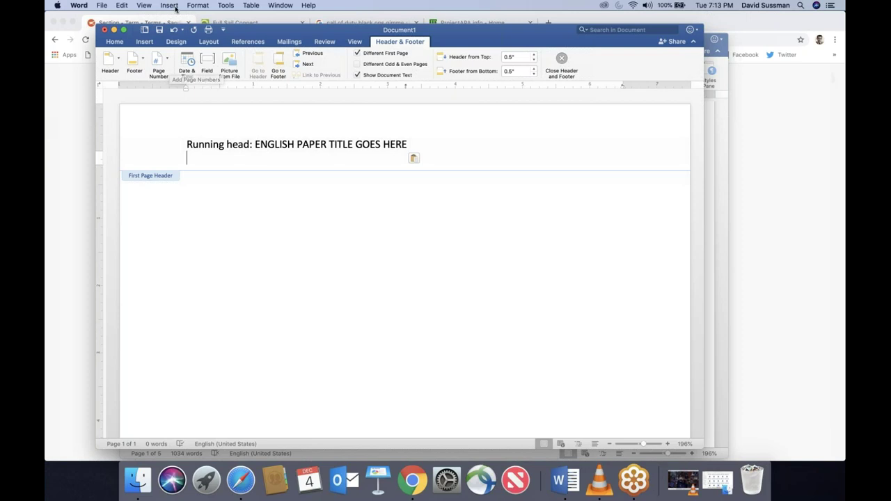
# - Insert page numbers with Show number on first page checked, then toggle Different First Page again
pyautogui.click(174, 6)
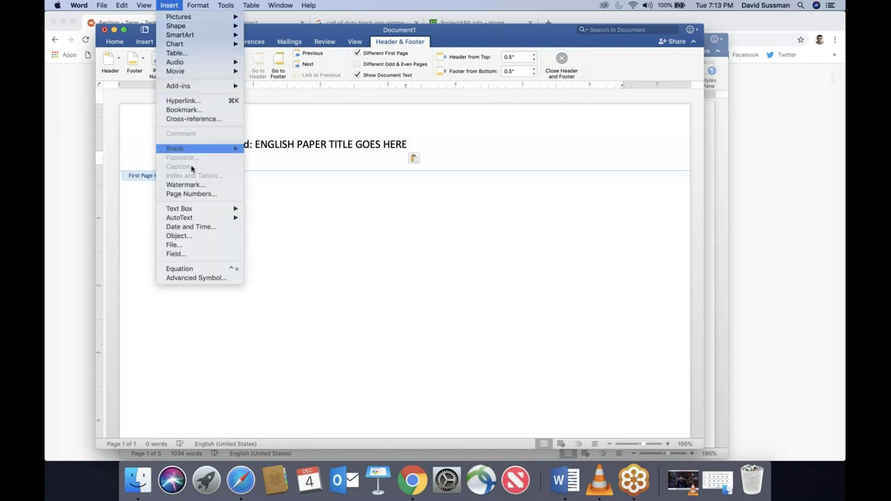
pyautogui.click(205, 193)
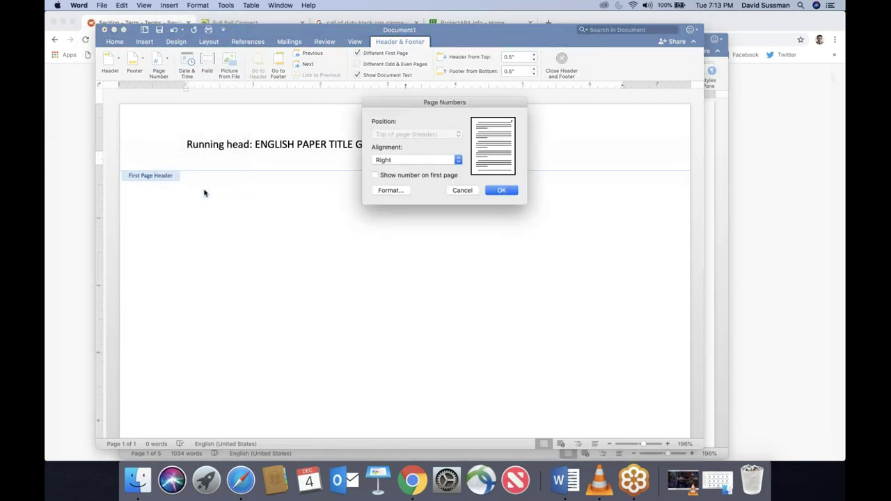
pyautogui.click(376, 176)
pyautogui.click(502, 190)
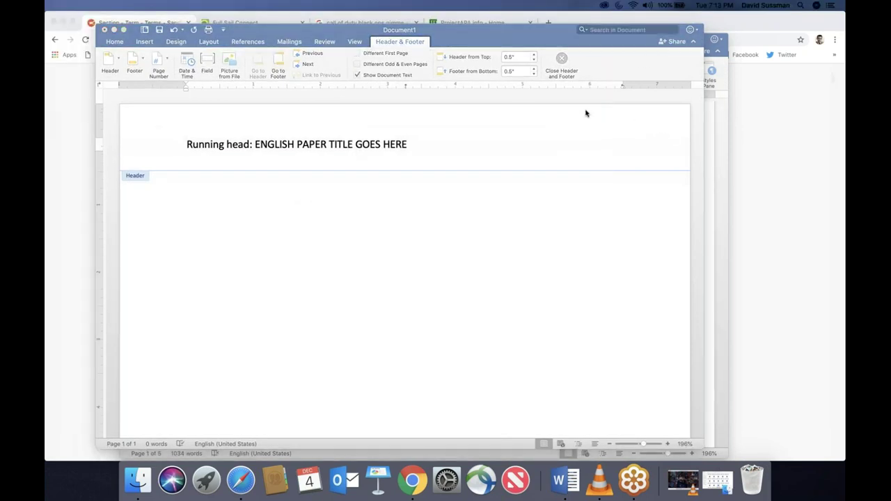
pyautogui.click(359, 54)
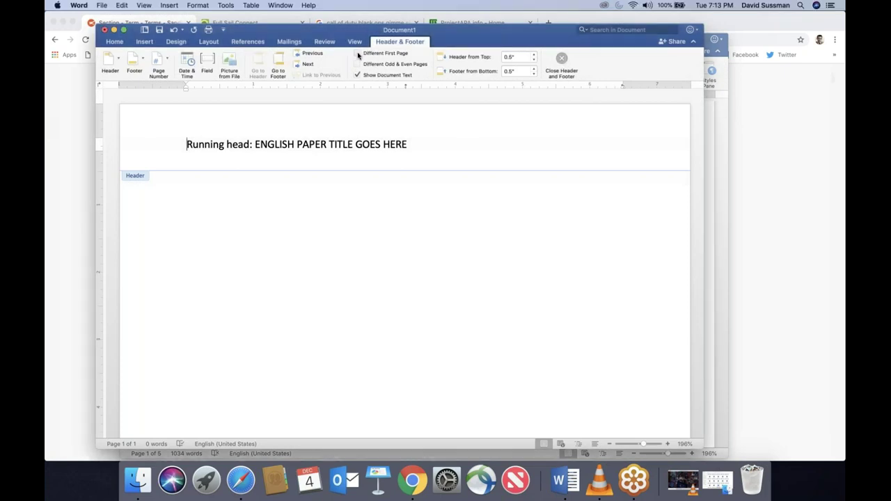
pyautogui.click(357, 54)
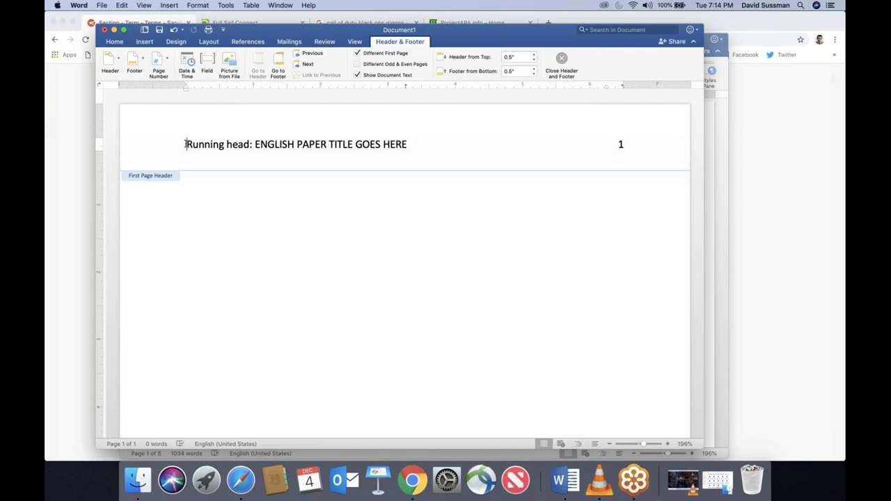
# - Select all the first-page header text, set it to Times New Roman, then return to the page body
pyautogui.press('super+a')
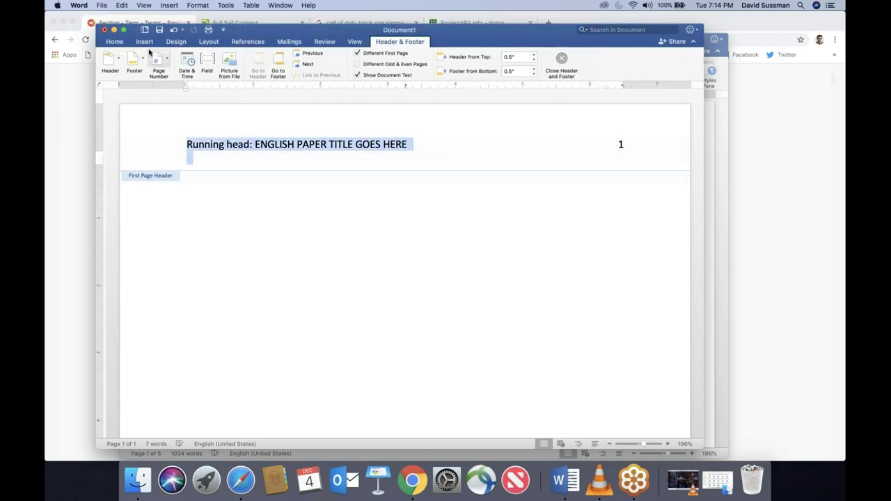
pyautogui.click(114, 41)
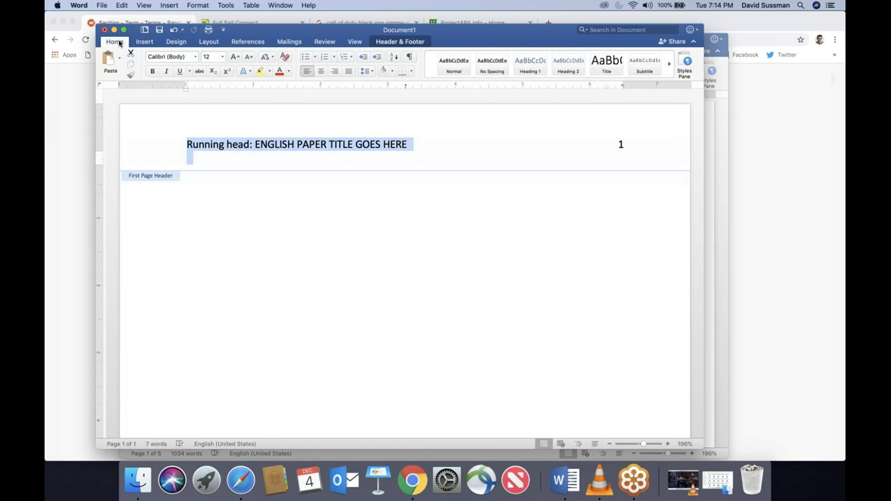
pyautogui.click(227, 6)
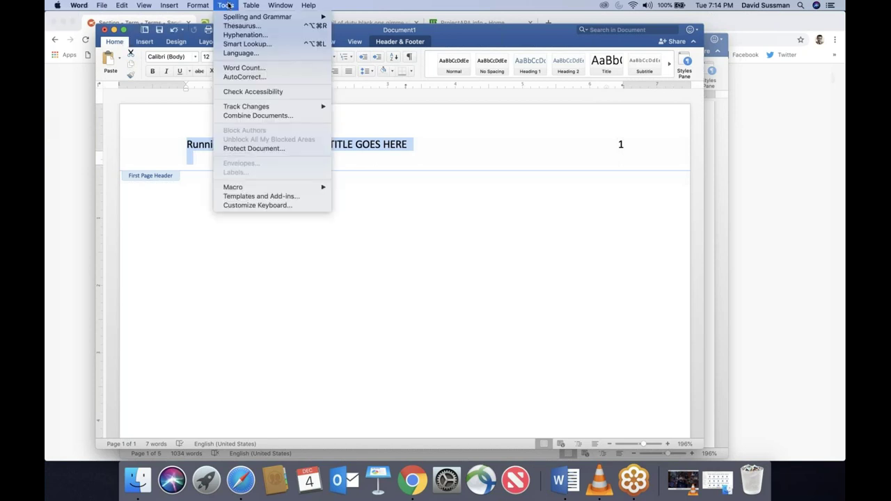
pyautogui.moveTo(198, 8)
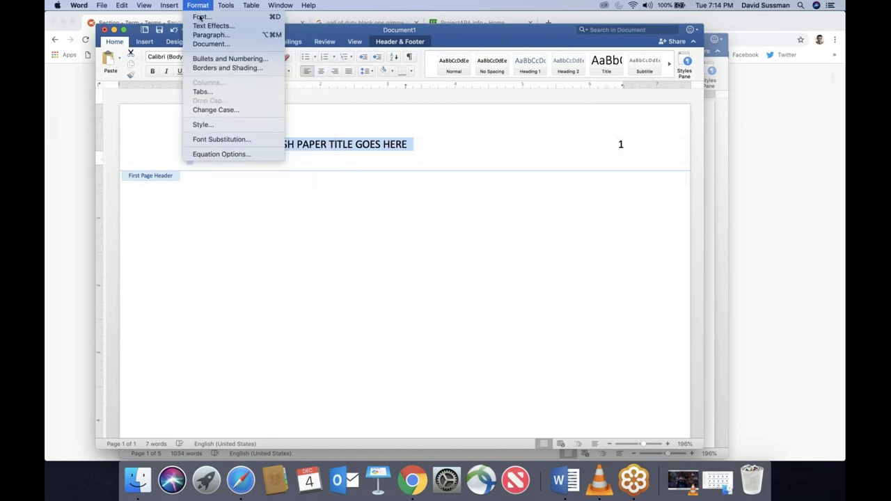
pyautogui.moveTo(169, 6)
pyautogui.click(138, 119)
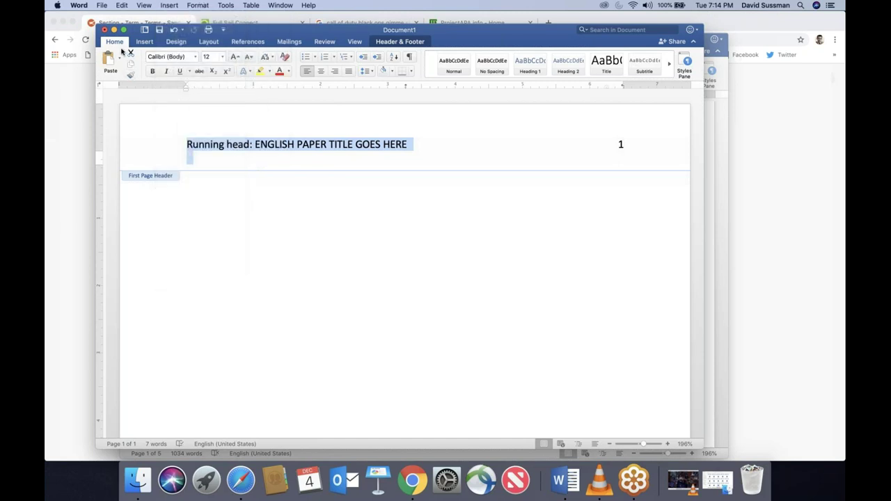
pyautogui.click(170, 57)
pyautogui.write('Times')
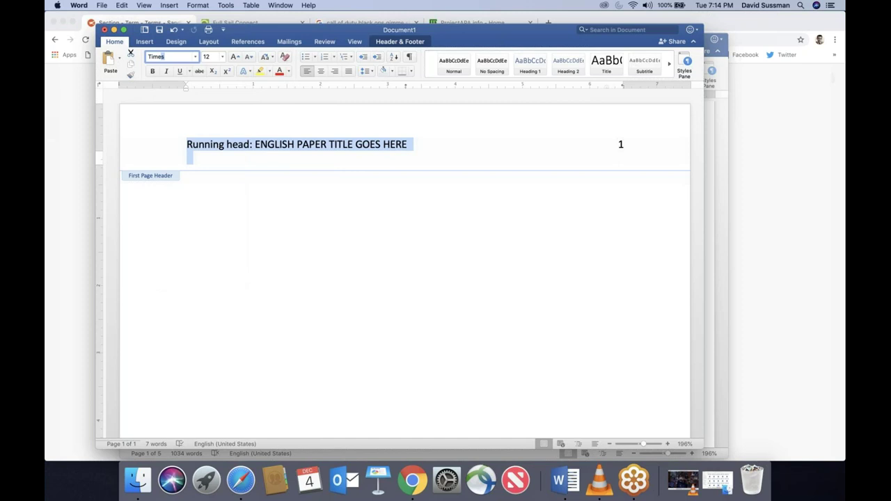
pyautogui.press('Return')
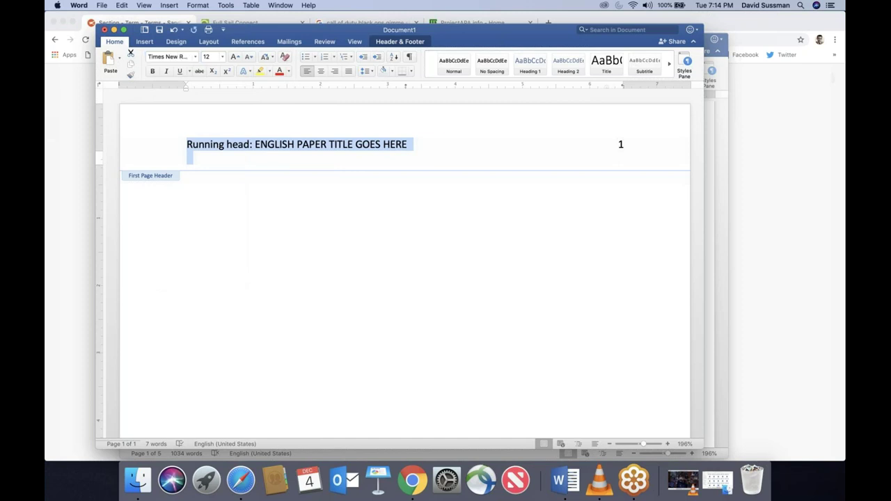
pyautogui.click(226, 144)
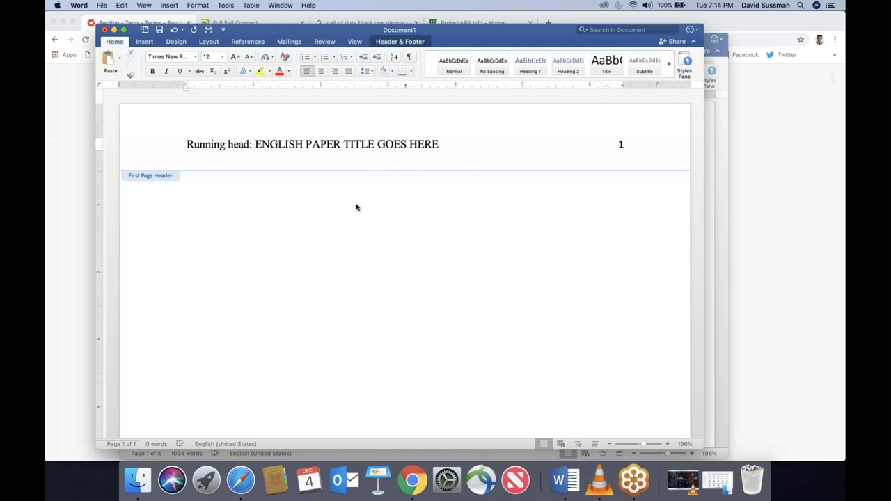
pyautogui.doubleClick(306, 200)
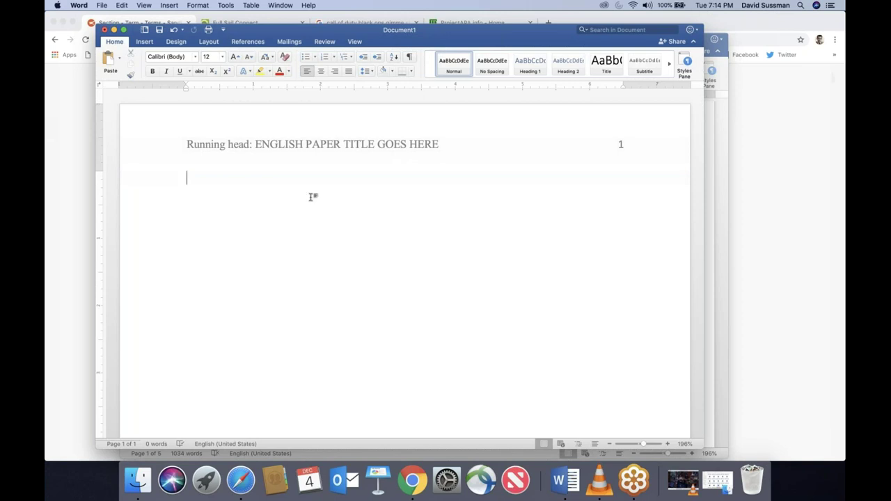
# - Move the insertion point down page one with a blank line and center the line
pyautogui.scroll(-1, 404, 271)
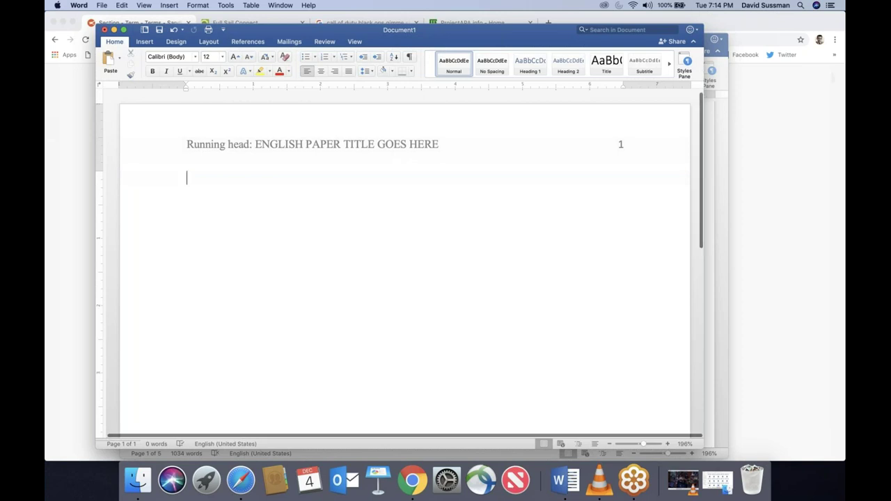
pyautogui.scroll(-3, 404, 271)
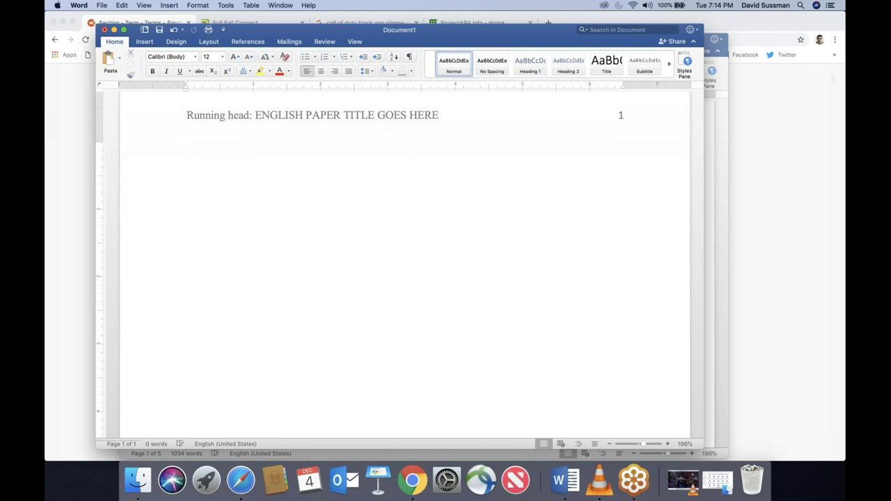
pyautogui.press('Return')
pyautogui.press('Return')
pyautogui.press('Return')
pyautogui.press('Return')
pyautogui.press('Return')
pyautogui.press('Return')
pyautogui.press('Return')
pyautogui.press('Return')
pyautogui.press('Return')
pyautogui.press('Return')
pyautogui.press('Return')
pyautogui.press('Return')
pyautogui.scroll(-1, 403, 316)
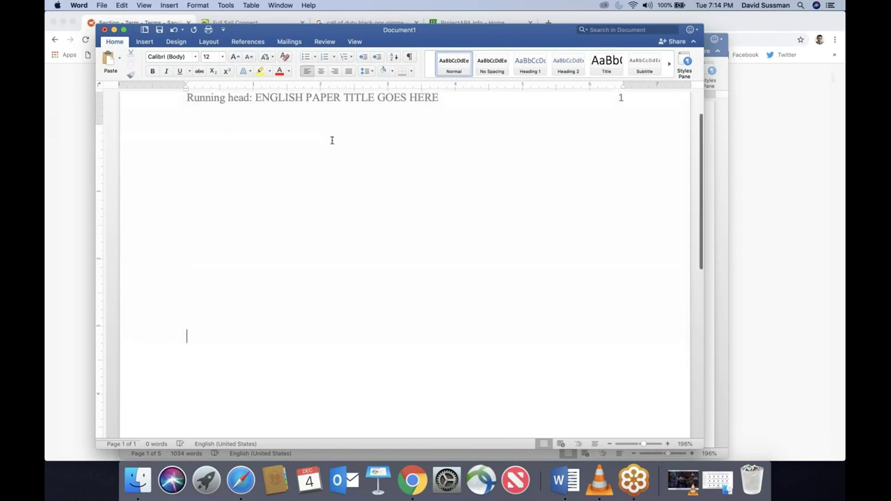
pyautogui.click(321, 73)
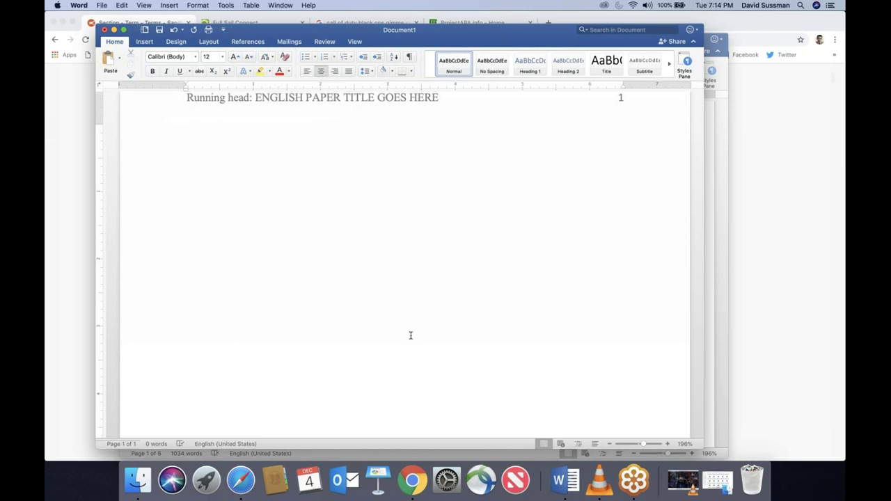
# - Type the title 'English Paper Title Goes Here' and fix the stray letters after 'Goes'
pyautogui.write('En')
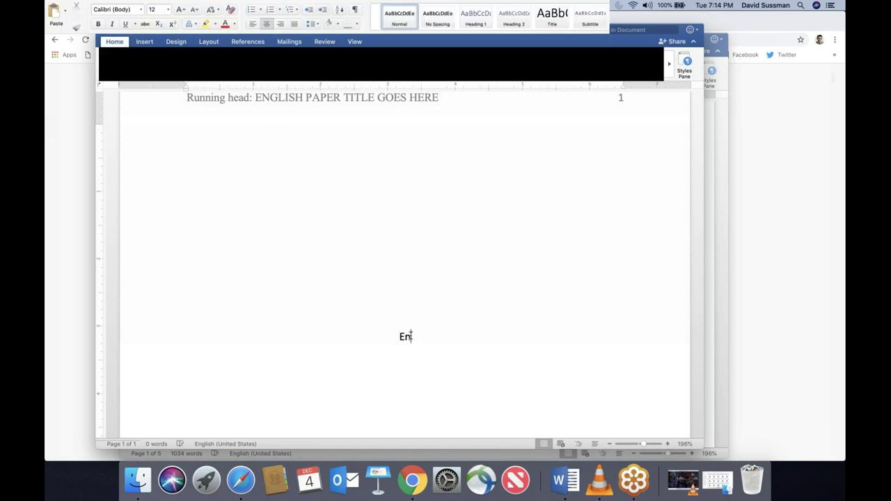
pyautogui.write('glish Paper')
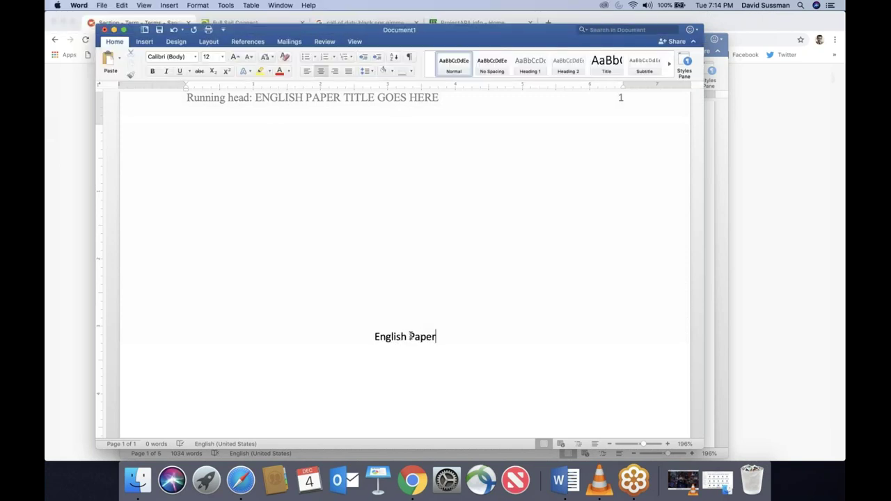
pyautogui.write(' Title')
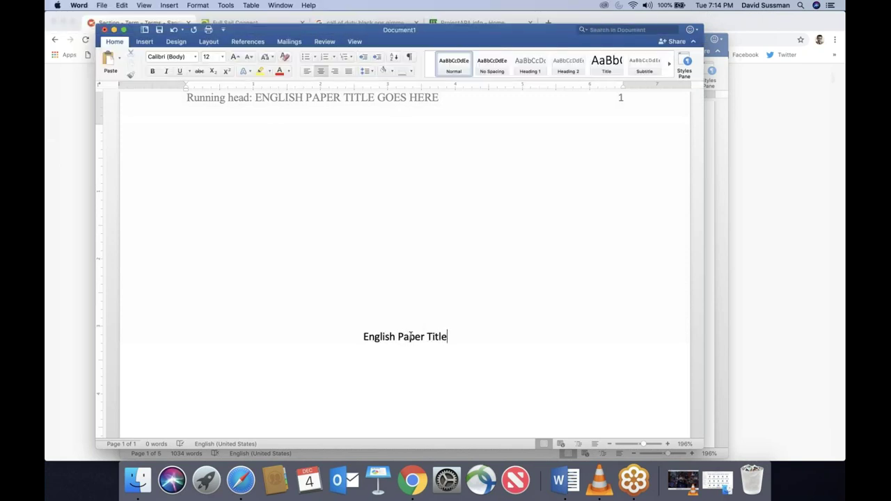
pyautogui.write(' Goes Here')
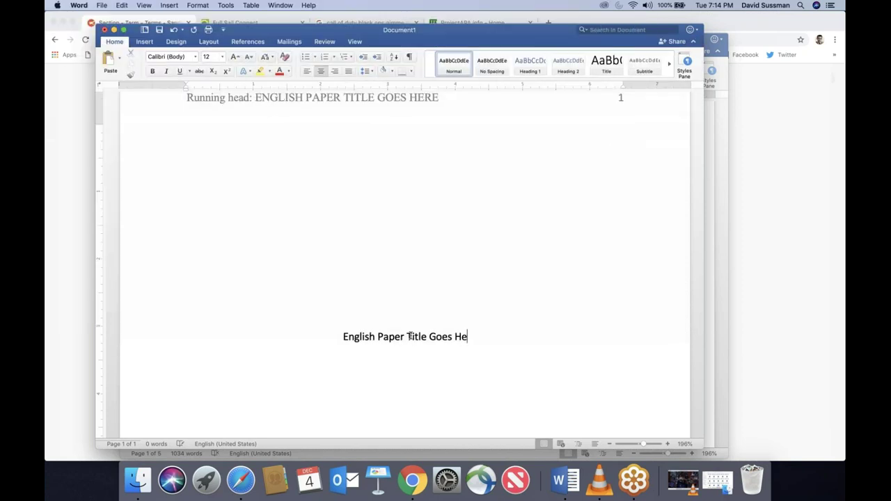
pyautogui.click(447, 336)
pyautogui.write('o')
pyautogui.press('BackSpace')
pyautogui.write('and')
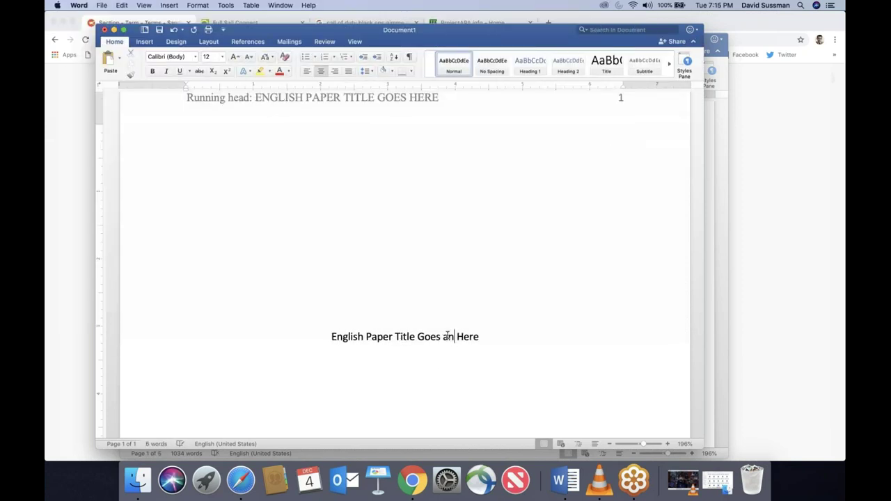
pyautogui.press('BackSpace')
pyautogui.press('BackSpace')
pyautogui.press('BackSpace')
pyautogui.press('BackSpace')
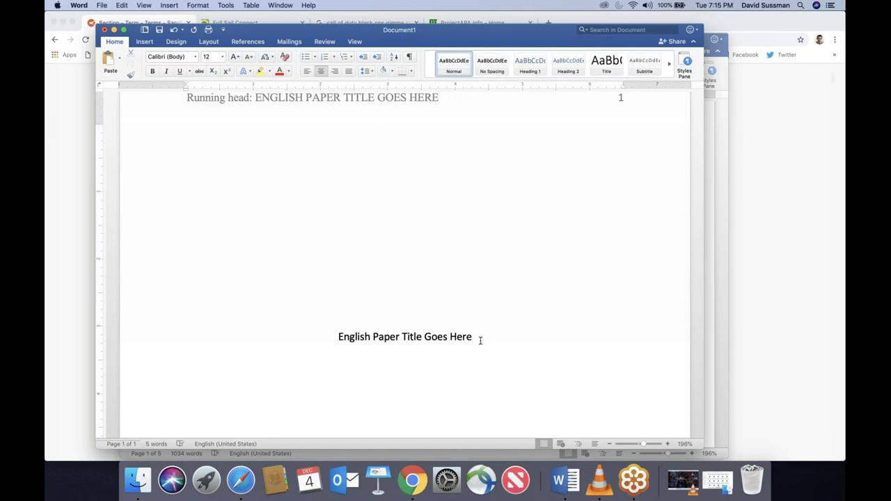
# - Set the title in Times New Roman with 2.0 double line spacing
pyautogui.moveTo(477, 339); pyautogui.dragTo(312, 336)
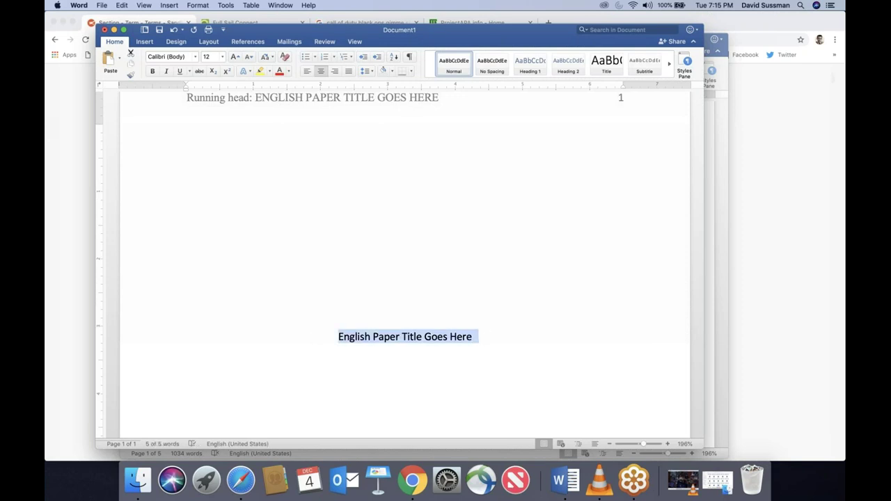
pyautogui.click(174, 57)
pyautogui.write('Times')
pyautogui.press('Return')
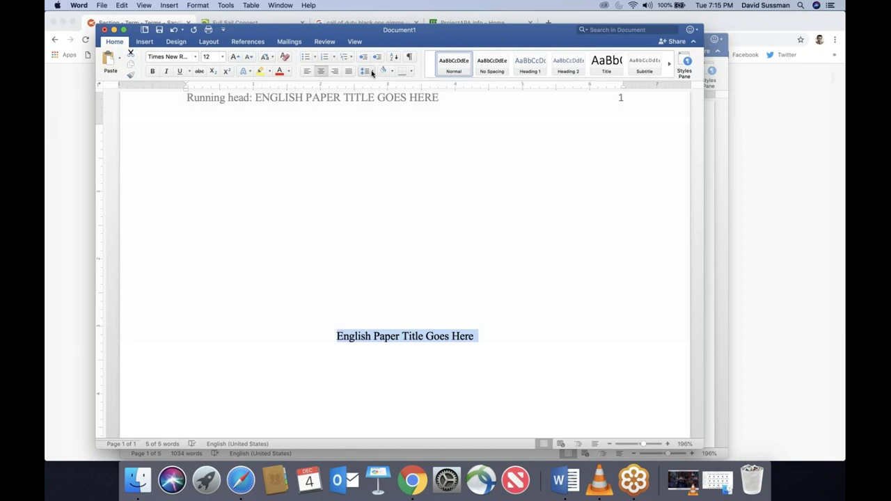
pyautogui.click(372, 72)
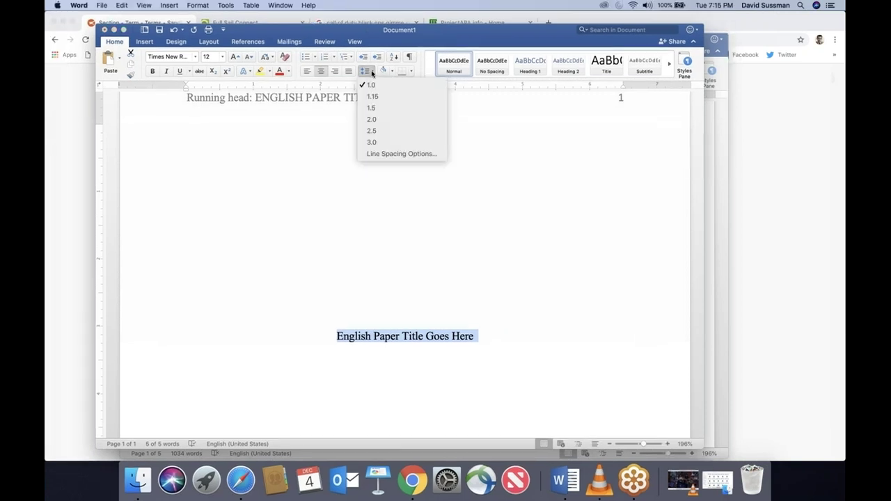
pyautogui.click(373, 119)
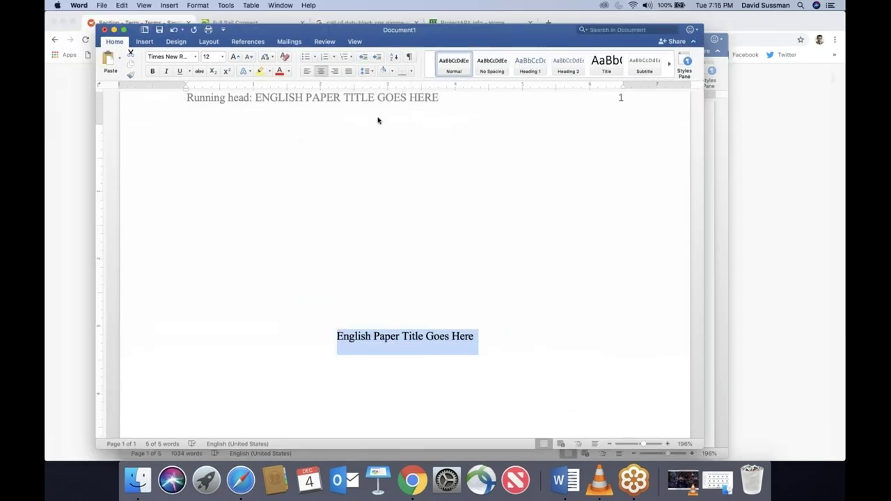
# - Start a new centred line directly below the title
pyautogui.click(227, 5)
pyautogui.moveTo(196, 8)
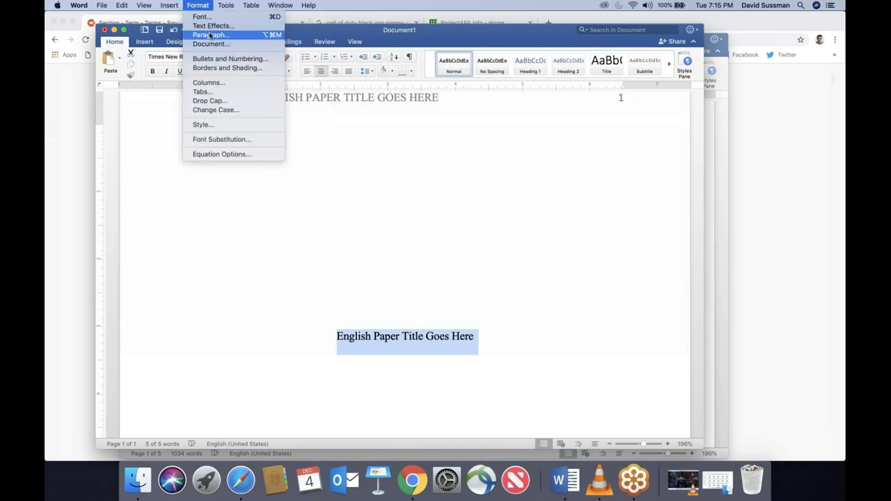
pyautogui.click(453, 234)
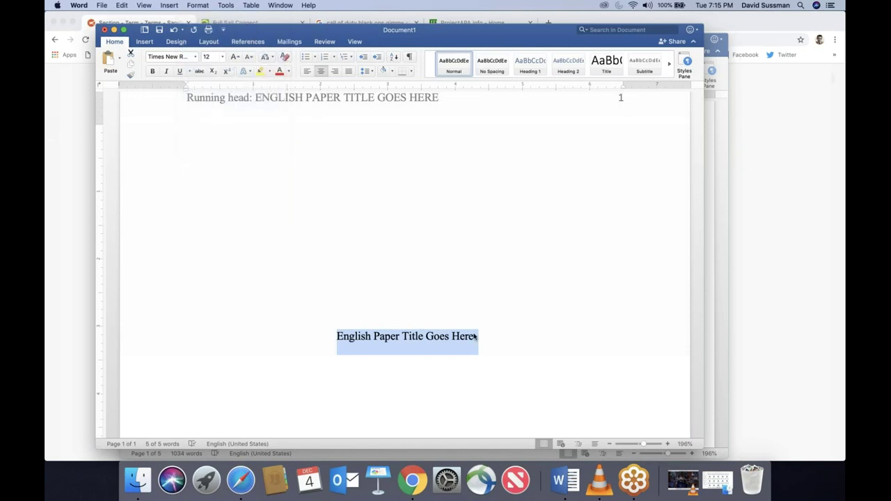
pyautogui.click(475, 337)
pyautogui.press('Return')
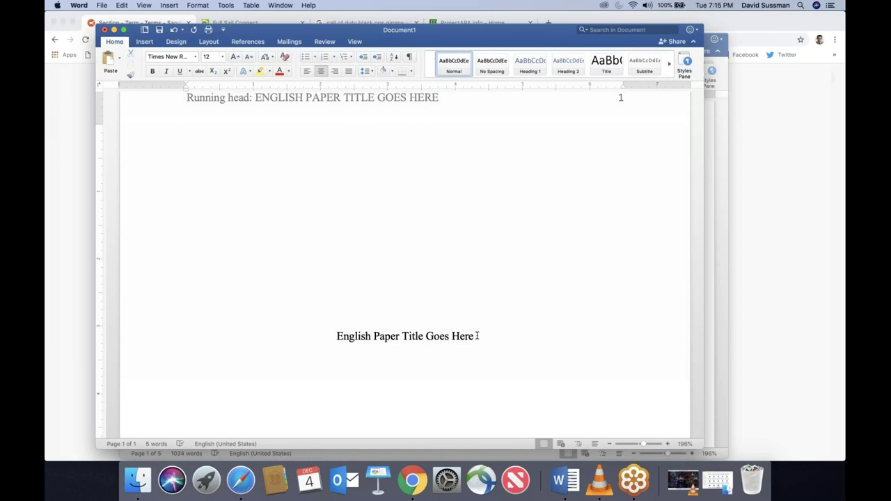
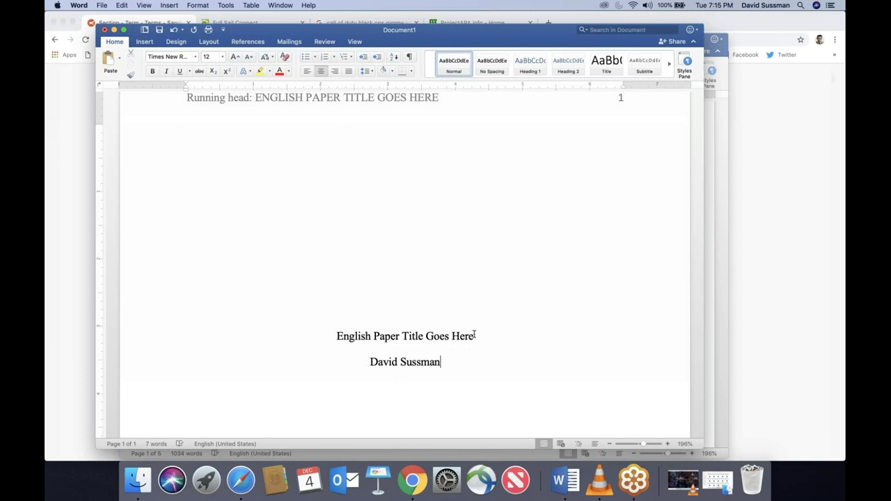
# - Enter the author's name under the title, replacing the first name typed
pyautogui.moveTo(441, 362); pyautogui.dragTo(377, 365)
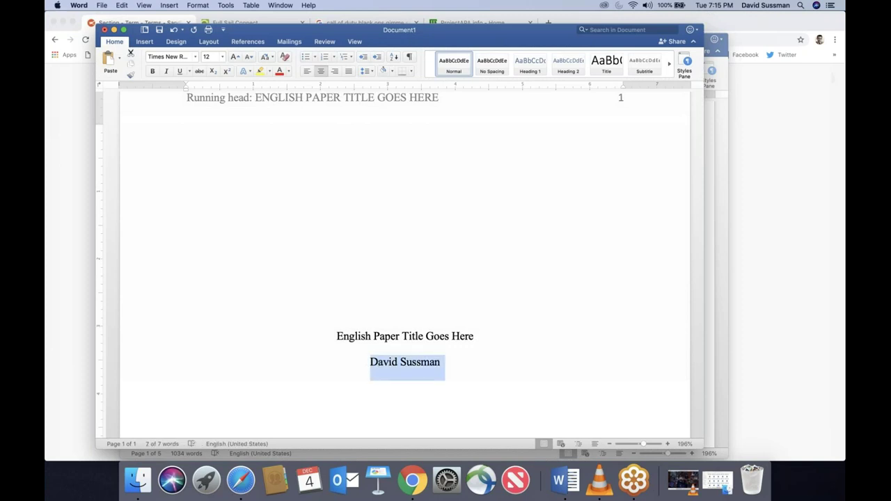
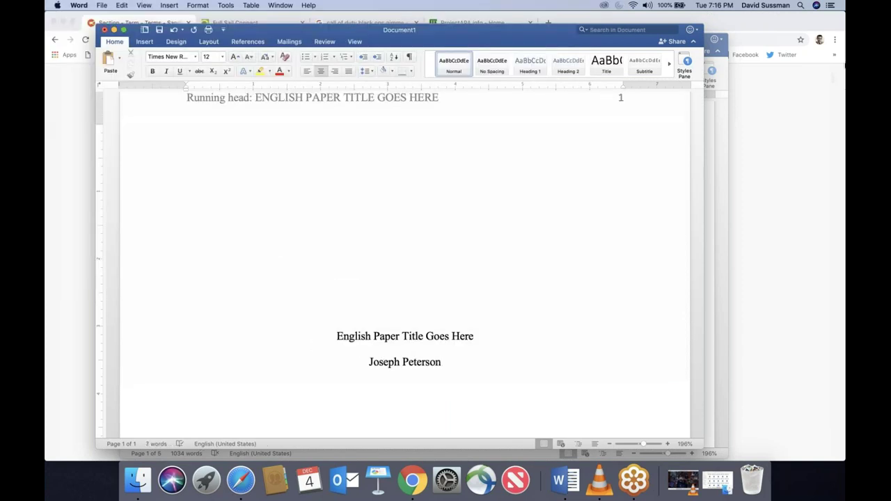
# - Check the Jeep_Essay sample's title page, then type 'Full Sail University' in Document1
pyautogui.click(724, 50)
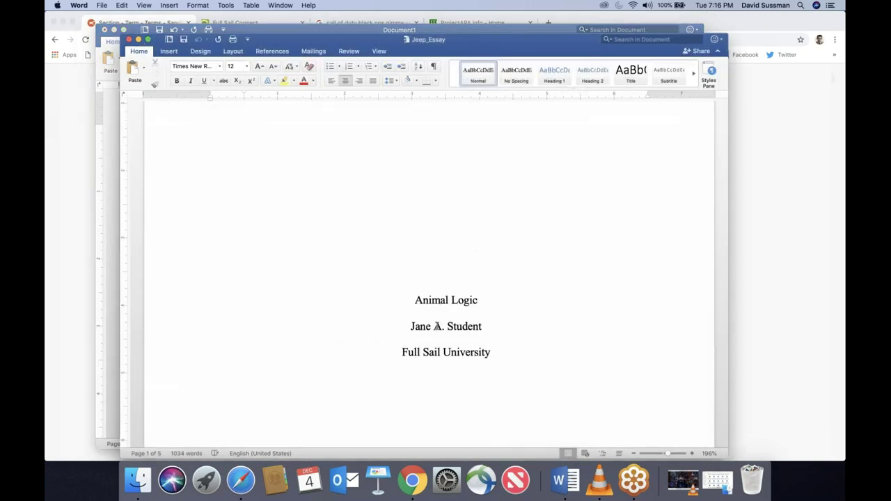
pyautogui.click(430, 29)
pyautogui.write('Full Sail University')
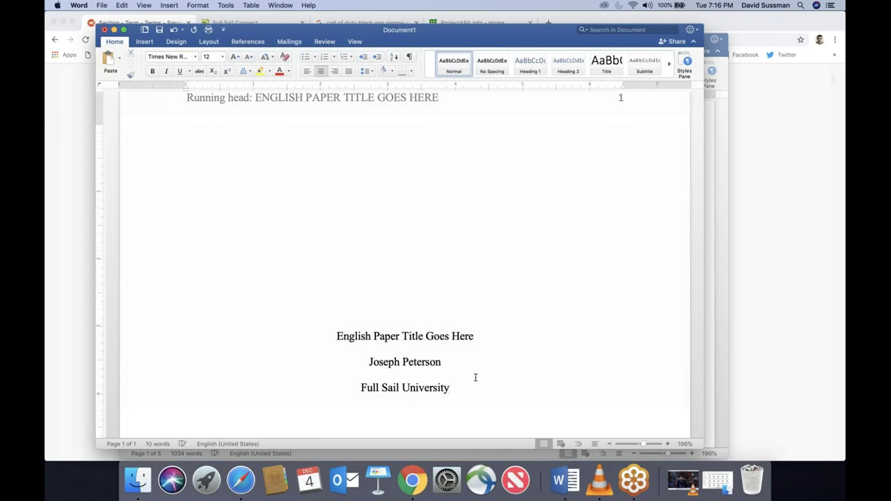
# - Move the title, author and university block down one line on page 1
pyautogui.scroll(-5, 448, 363)
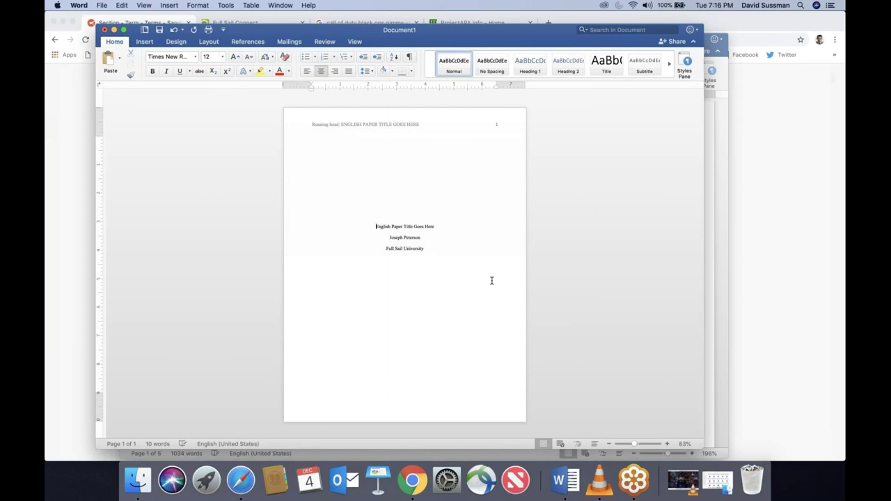
pyautogui.press('Return')
pyautogui.press('Return')
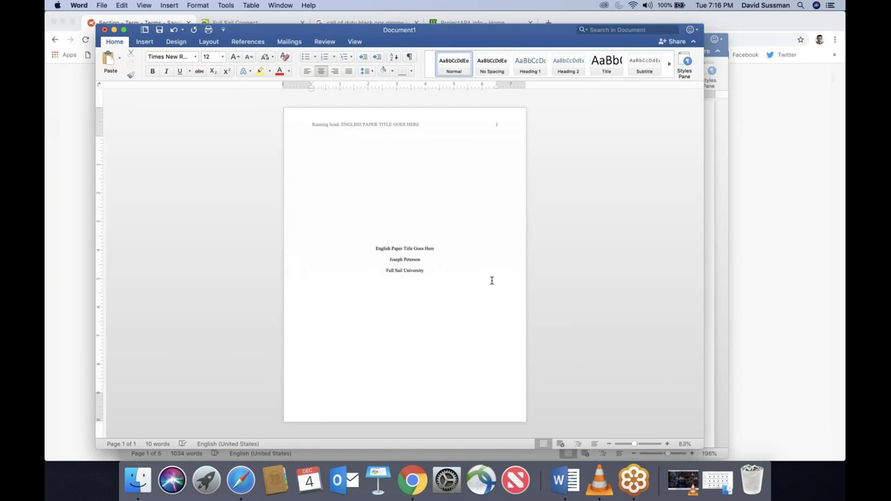
pyautogui.press('BackSpace')
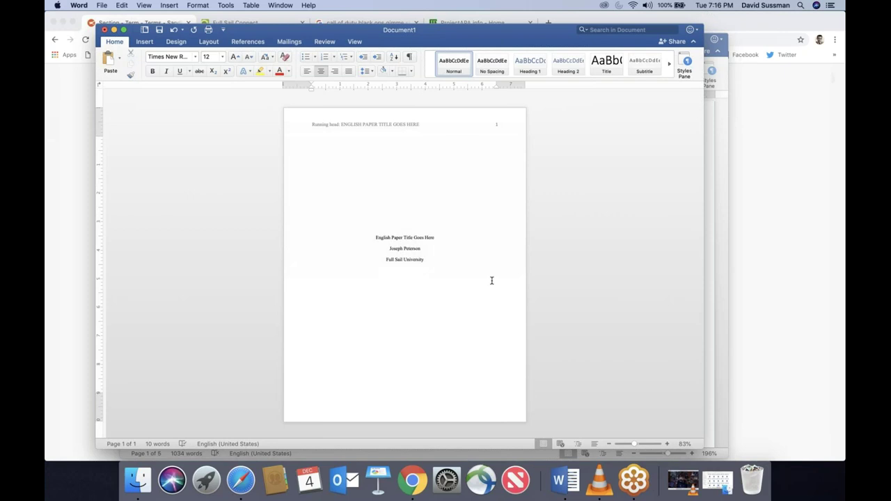
pyautogui.press('Return')
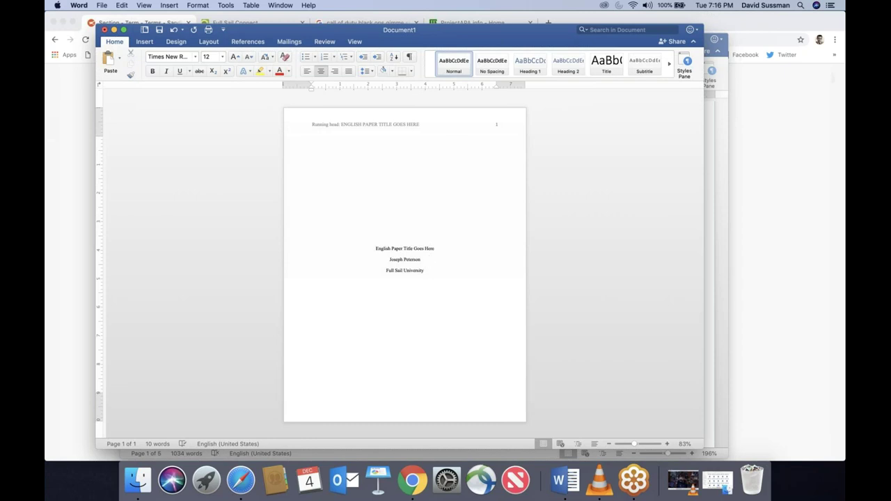
pyautogui.scroll(5, 439, 287)
pyautogui.scroll(-2, 440, 286)
# - Add blank lines after 'Full Sail University' until the cursor reaches page 2
pyautogui.click(452, 245)
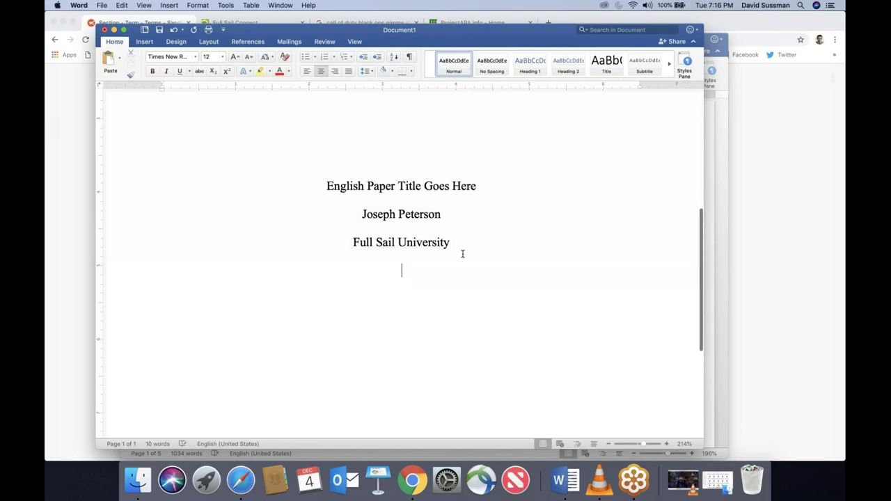
pyautogui.press('Return')
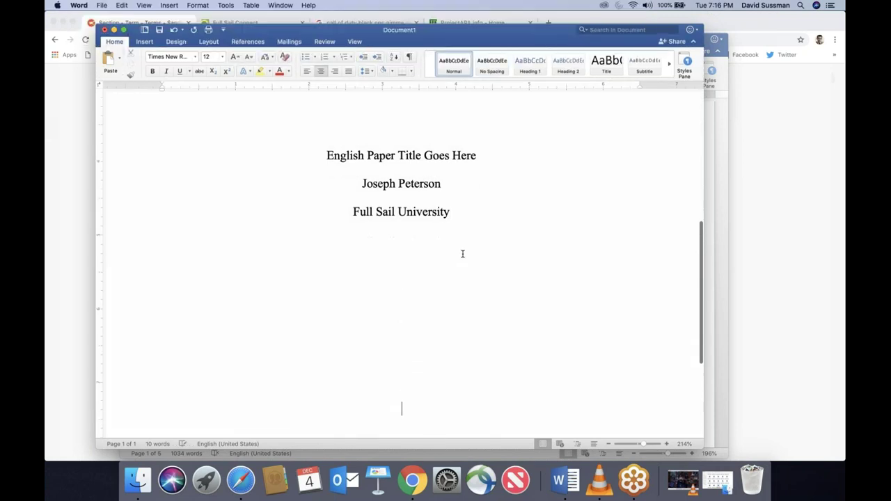
pyautogui.press('Return')
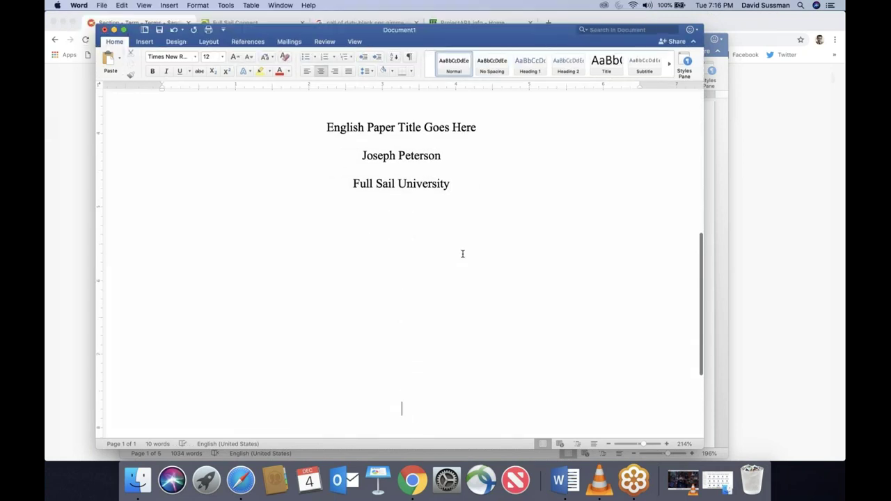
pyautogui.press('Return')
pyautogui.press('Return')
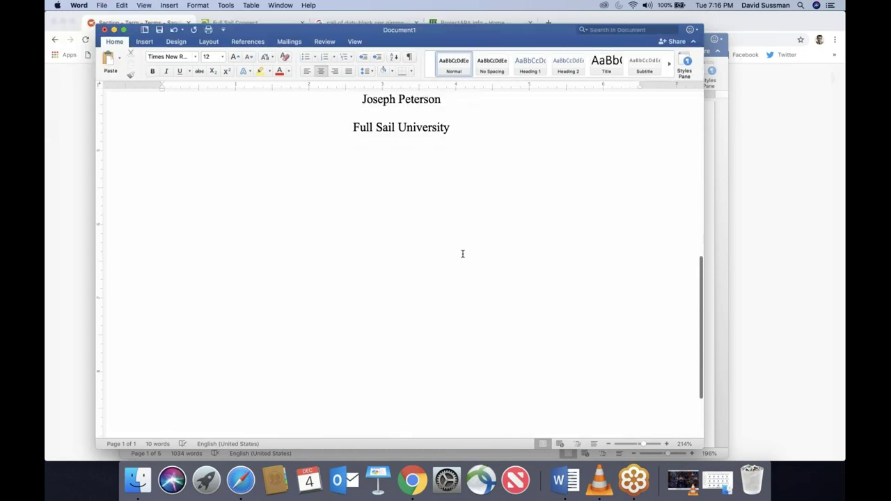
pyautogui.press('Return')
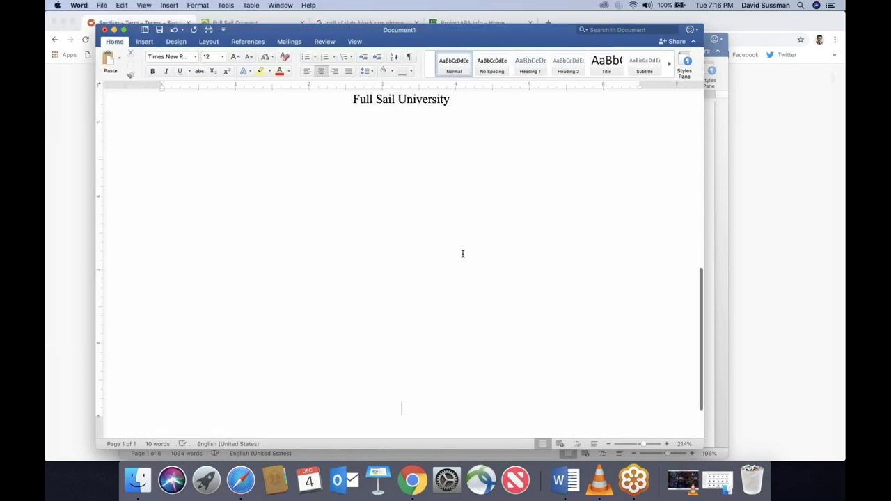
pyautogui.press('Return')
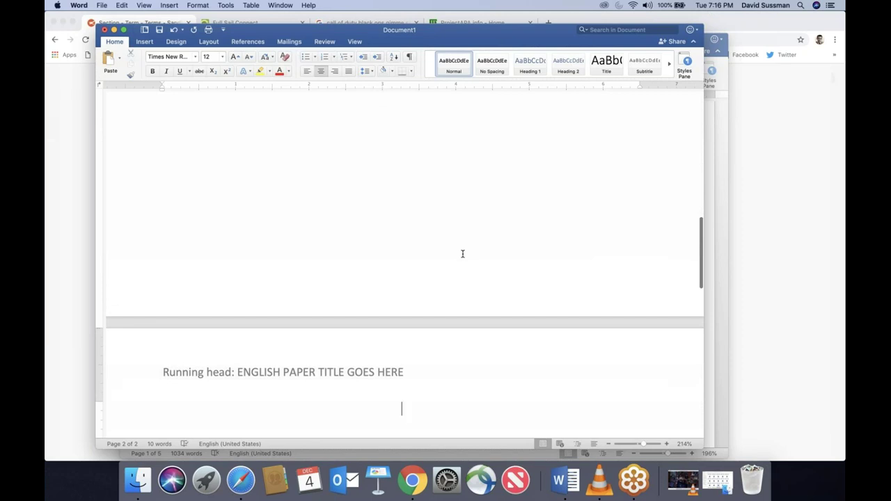
# - Type the centred title 'English Paper Title Goes Here' at the top of page 2
pyautogui.write('English Paper Title Goes Here')
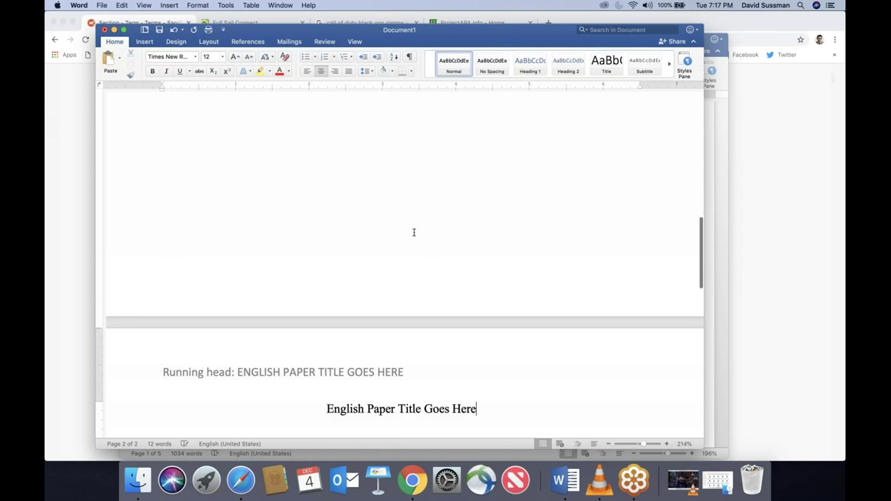
pyautogui.scroll(-4, 430, 409)
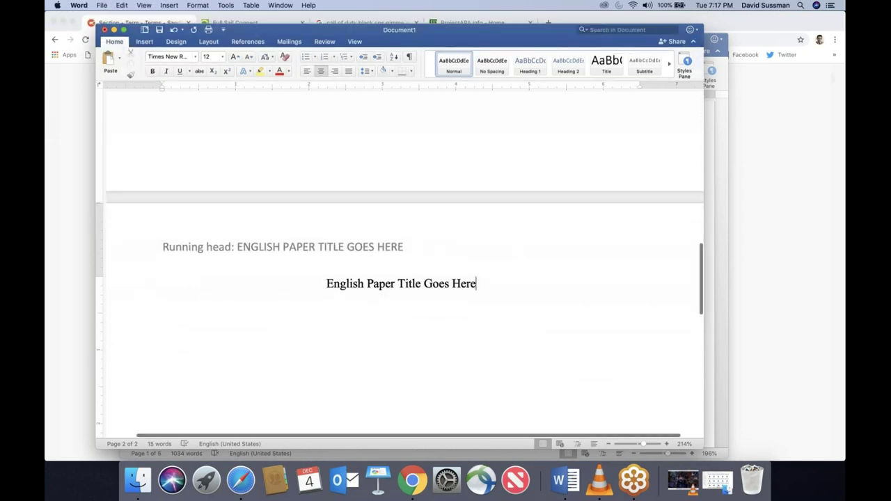
pyautogui.scroll(-3, 403, 278)
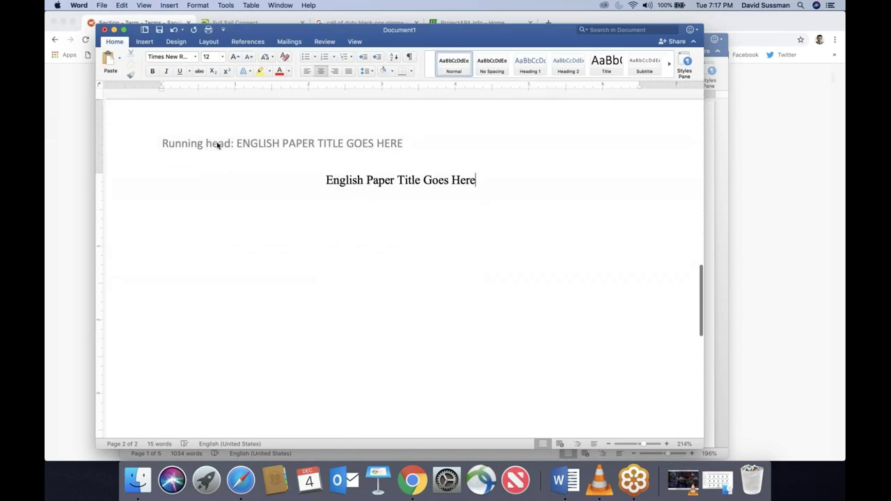
pyautogui.scroll(3, 233, 143)
pyautogui.scroll(10, 221, 149)
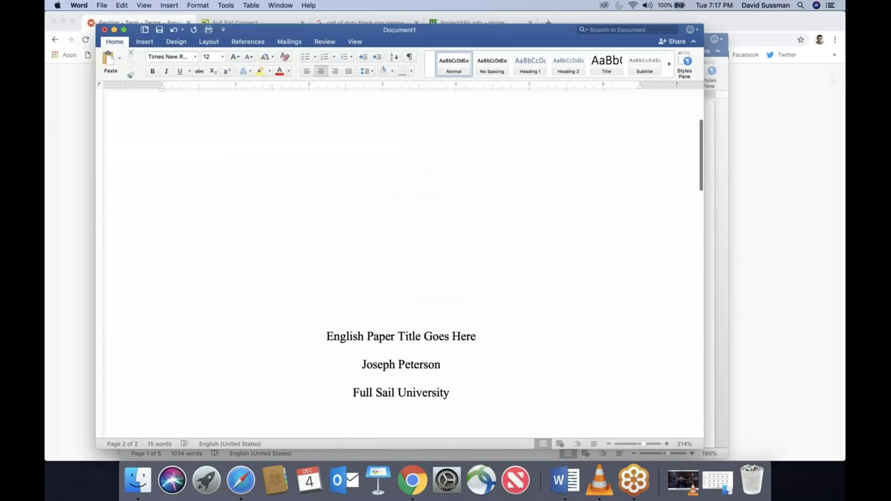
pyautogui.scroll(-12, 403, 264)
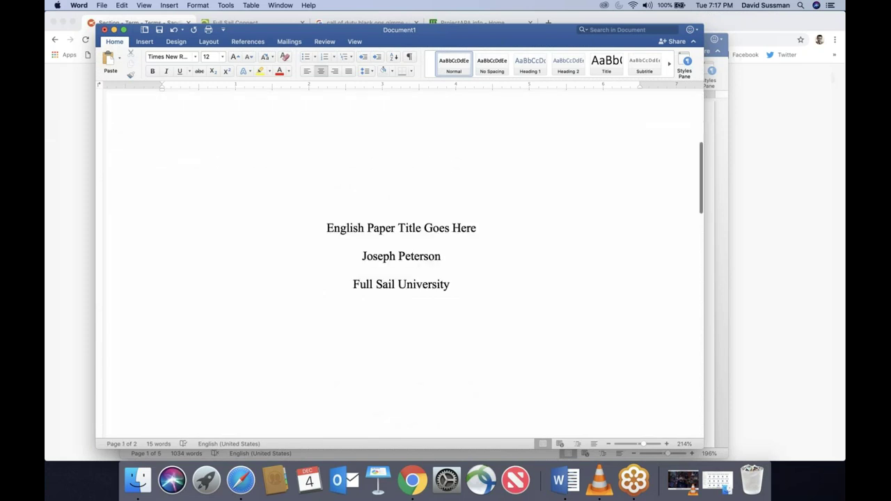
pyautogui.click(724, 73)
pyautogui.press('ctrl+super+f')
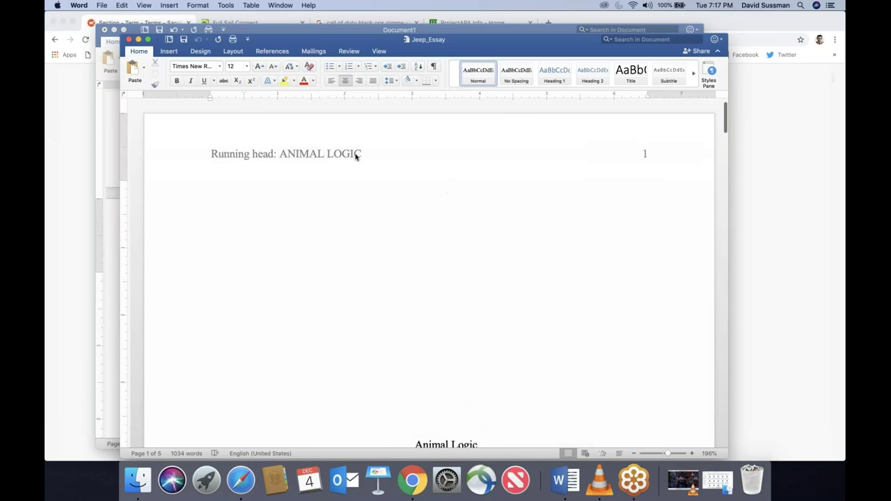
pyautogui.scroll(-15, 356, 156)
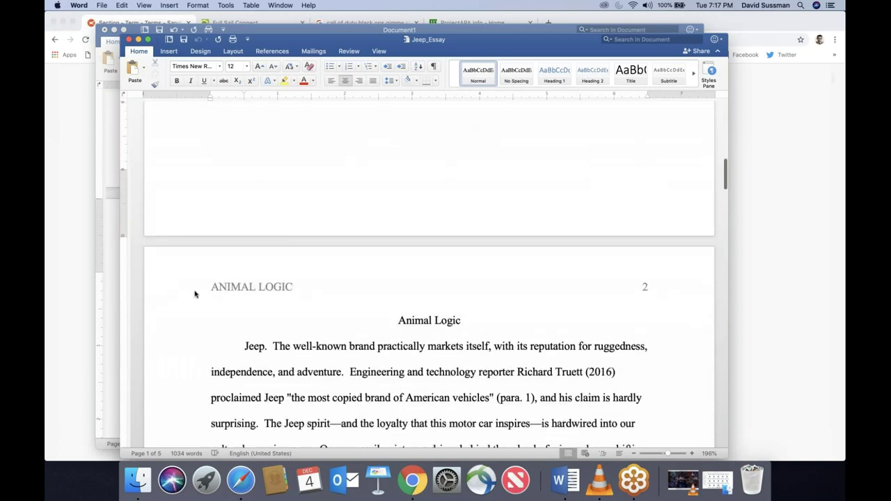
pyautogui.scroll(15, 189, 290)
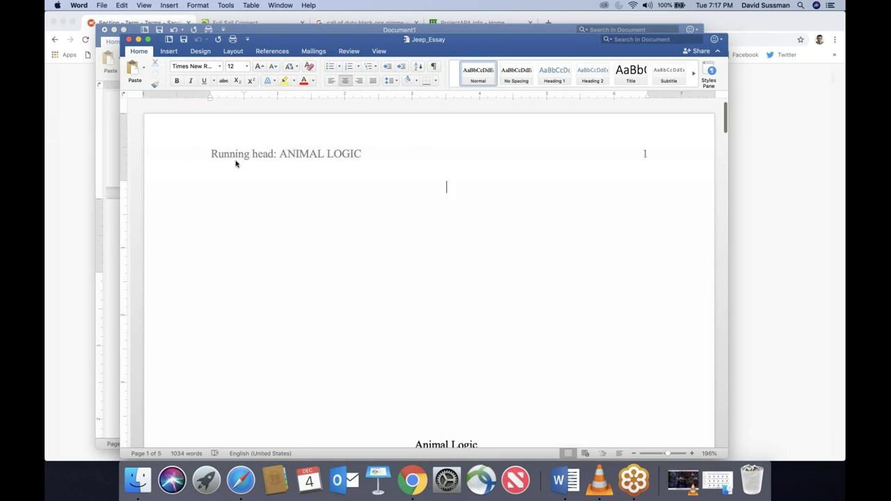
pyautogui.scroll(-5, 265, 167)
pyautogui.scroll(5, 508, 105)
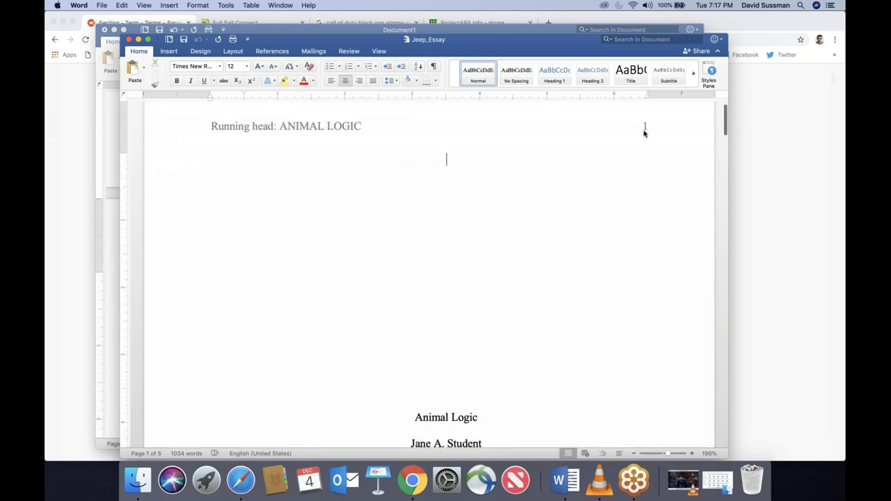
pyautogui.scroll(-10, 644, 134)
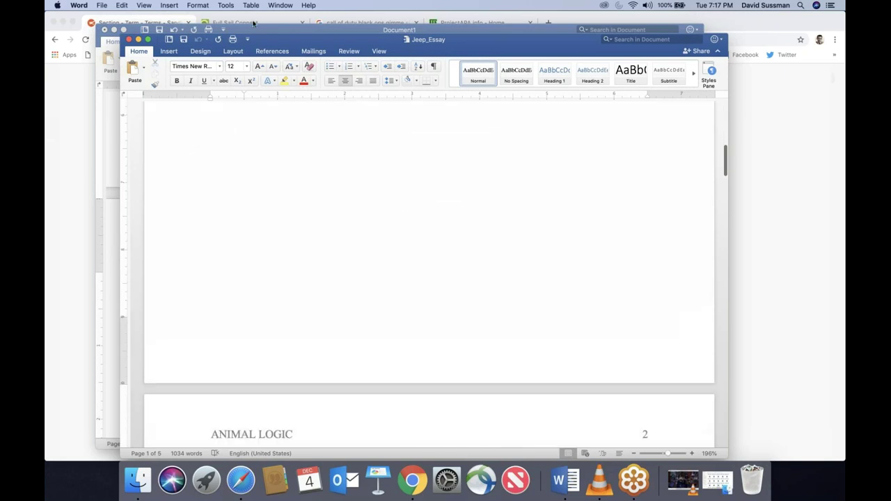
pyautogui.click(250, 28)
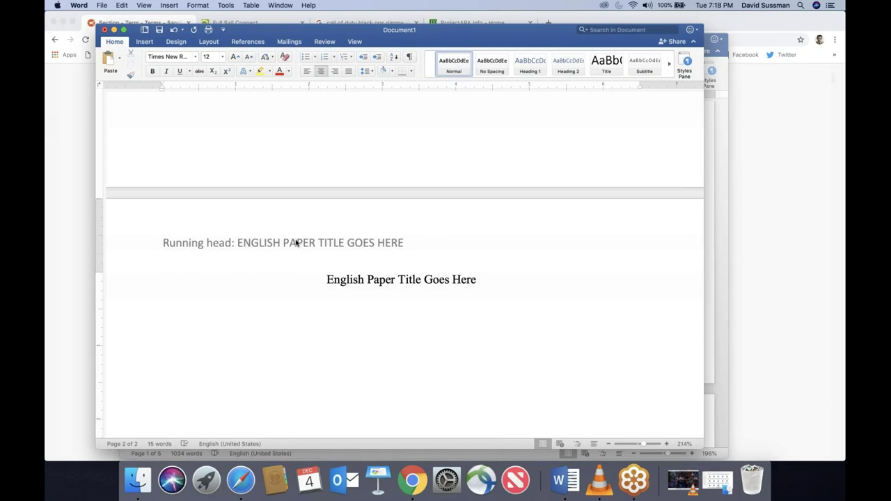
# - Delete the 'Running head:' label from the page 2 header
pyautogui.doubleClick(223, 229)
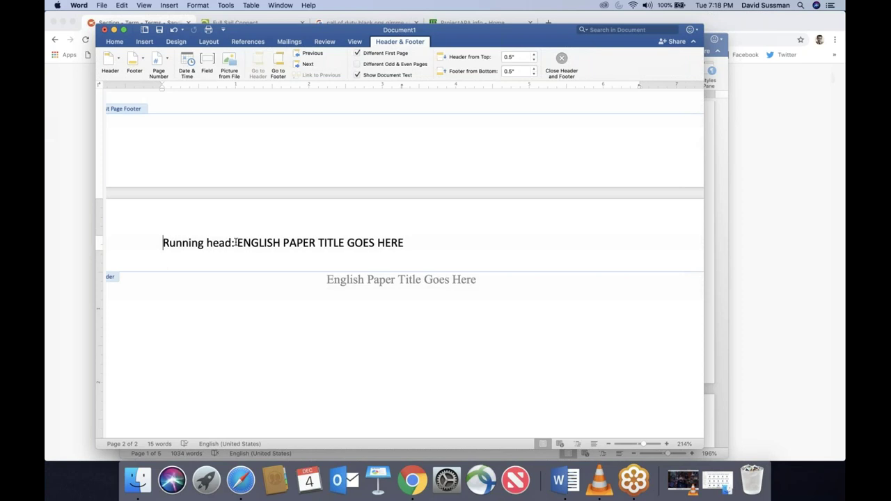
pyautogui.moveTo(237, 243); pyautogui.dragTo(156, 243)
pyautogui.press('BackSpace')
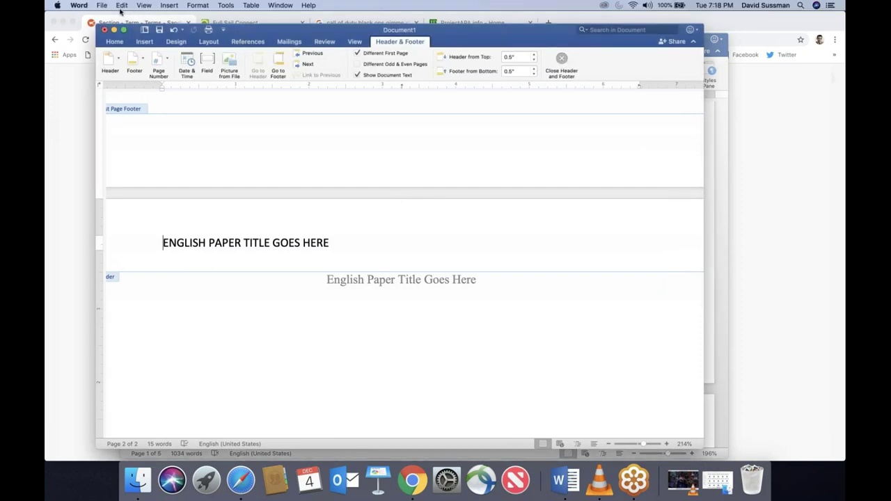
# - Insert right-aligned page numbers with Show number on first page enabled
pyautogui.click(170, 6)
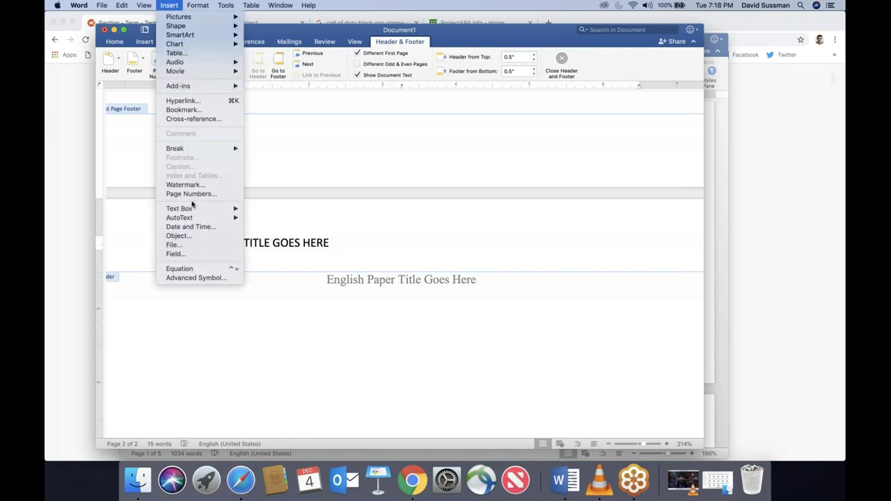
pyautogui.click(197, 194)
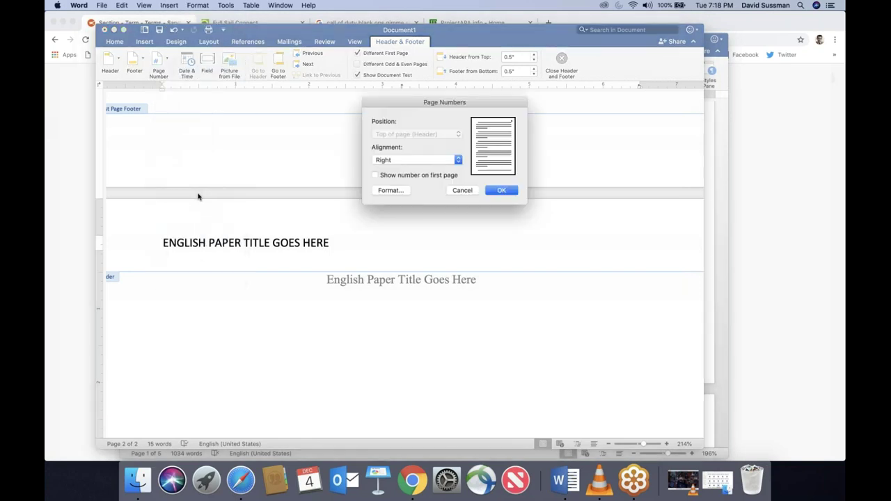
pyautogui.click(375, 176)
pyautogui.click(501, 191)
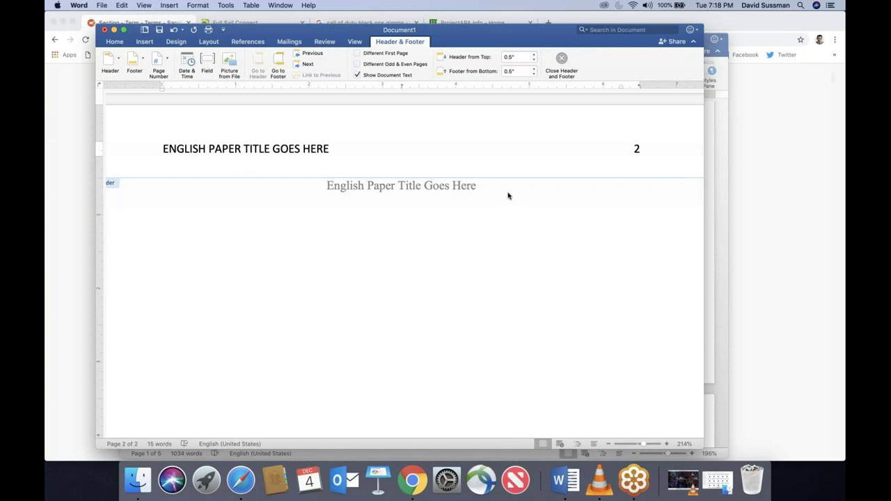
pyautogui.doubleClick(506, 227)
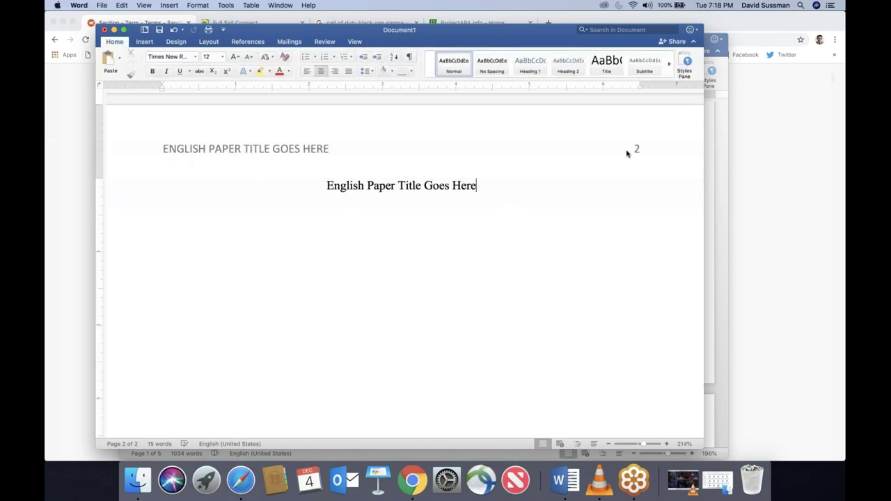
# - Enable Different First Page so page 1 keeps its own 'Running head:' header
pyautogui.scroll(15, 277, 147)
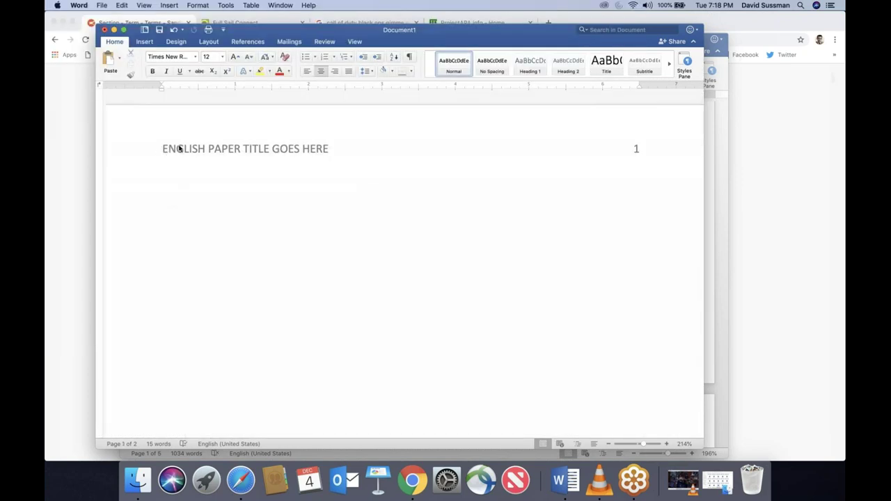
pyautogui.doubleClick(179, 148)
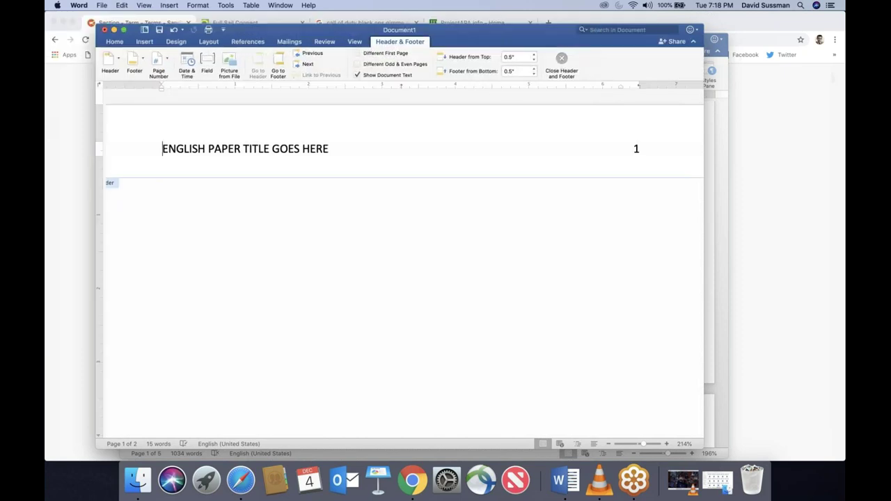
pyautogui.click(358, 53)
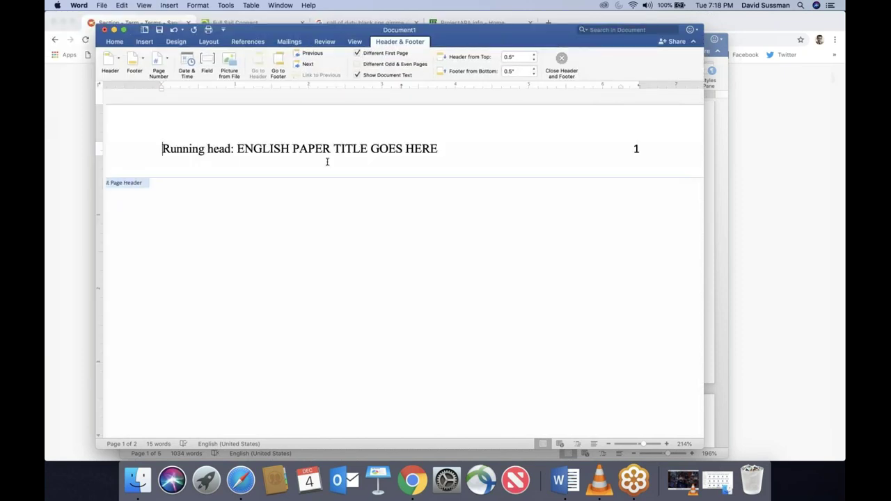
pyautogui.doubleClick(325, 201)
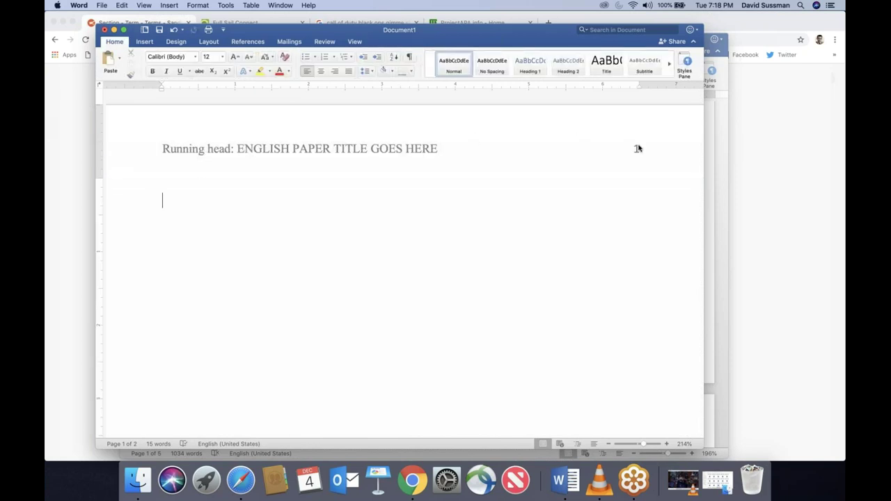
pyautogui.press('pagedown')
pyautogui.scroll(-10, 324, 185)
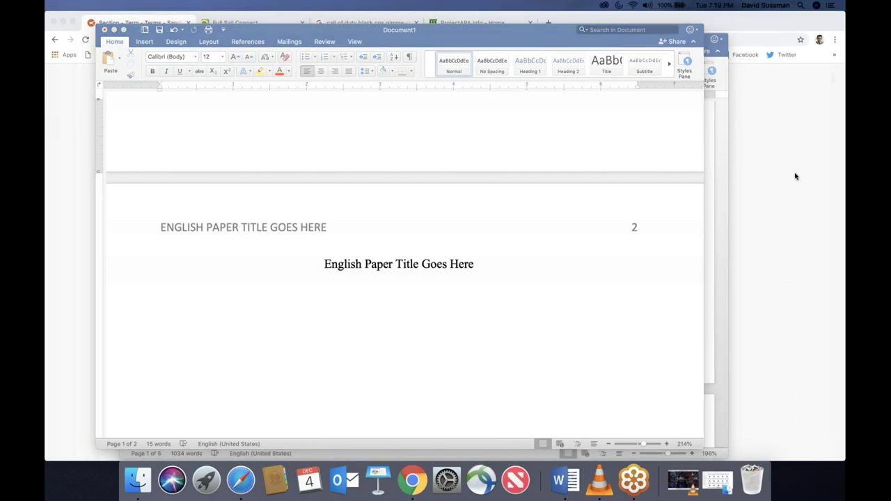
# - Add a left-aligned body line under the page 2 title: 'You can start typing your paper here.'
pyautogui.click(476, 263)
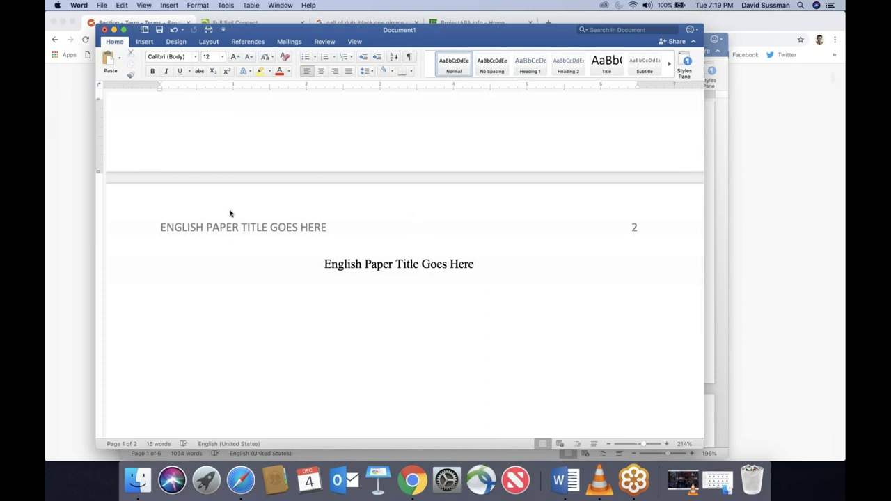
pyautogui.click(476, 264)
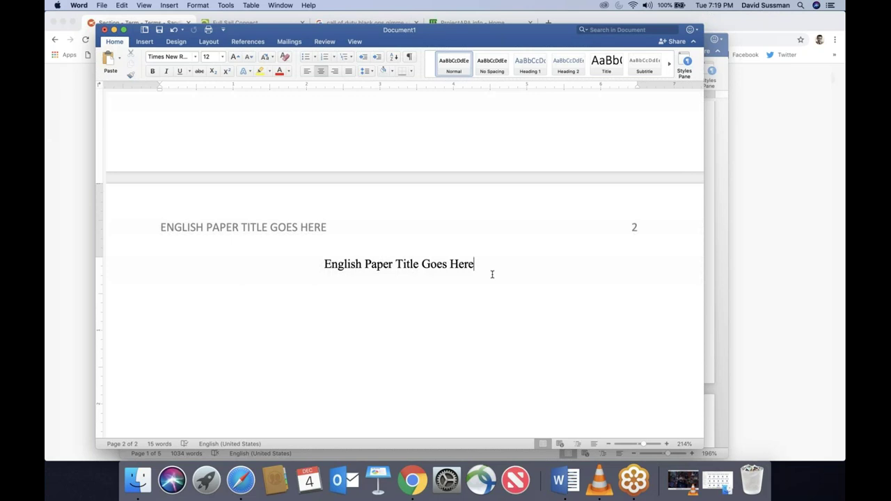
pyautogui.press('Return')
pyautogui.click(306, 72)
pyautogui.write('You can start typ')
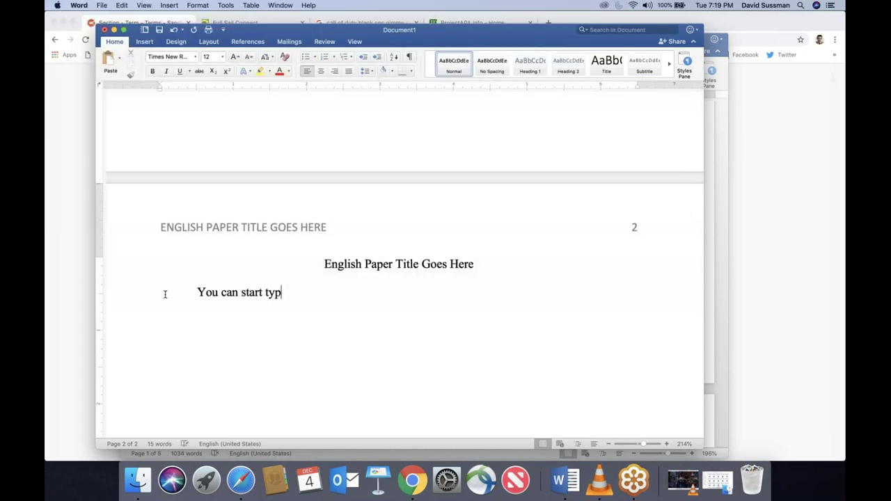
pyautogui.write('ing your paper here.')
# - Paste the placeholder sentence four more times after the first one
pyautogui.moveTo(199, 291); pyautogui.dragTo(381, 293)
pyautogui.press('super+c')
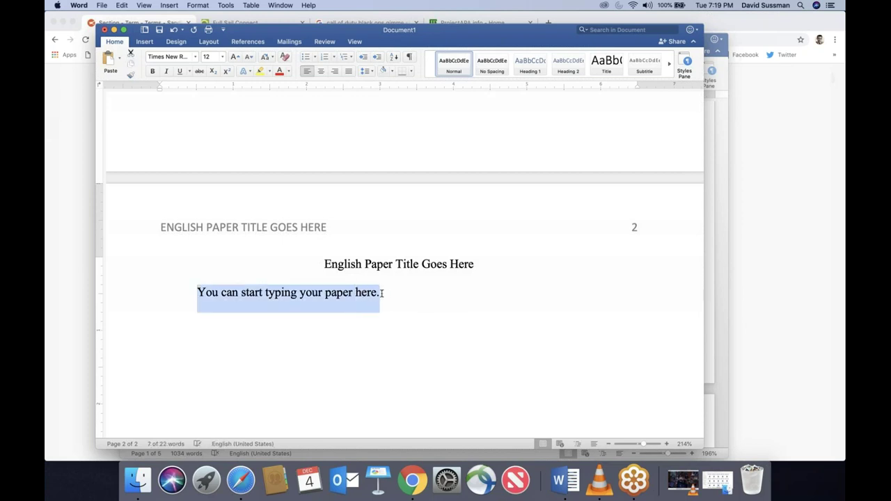
pyautogui.click(382, 293)
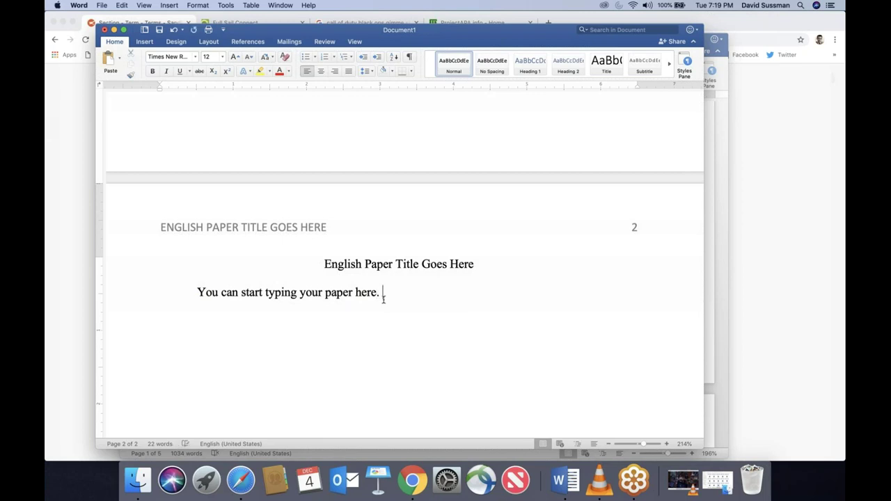
pyautogui.press('super+v')
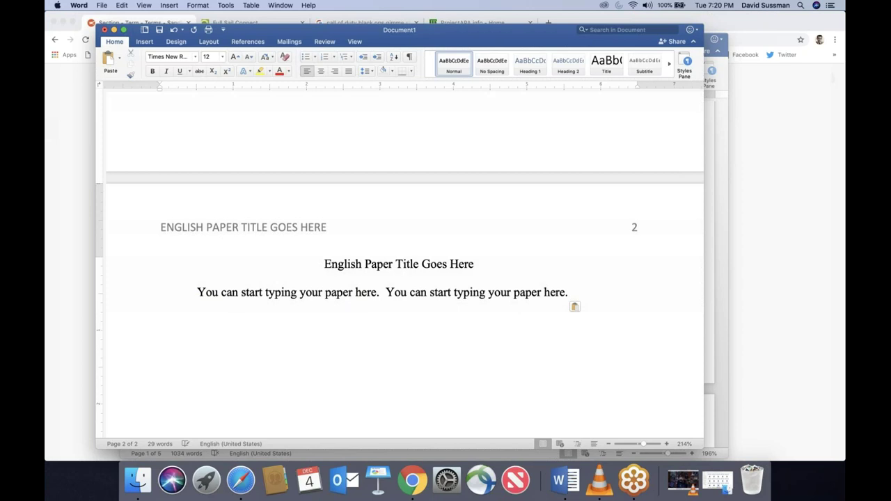
pyautogui.press('super+v')
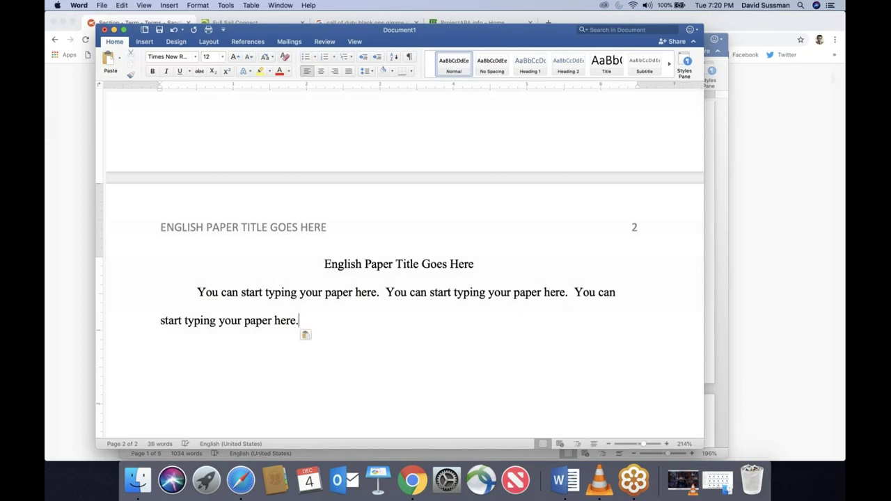
pyautogui.press('super+v')
pyautogui.press('super+v')
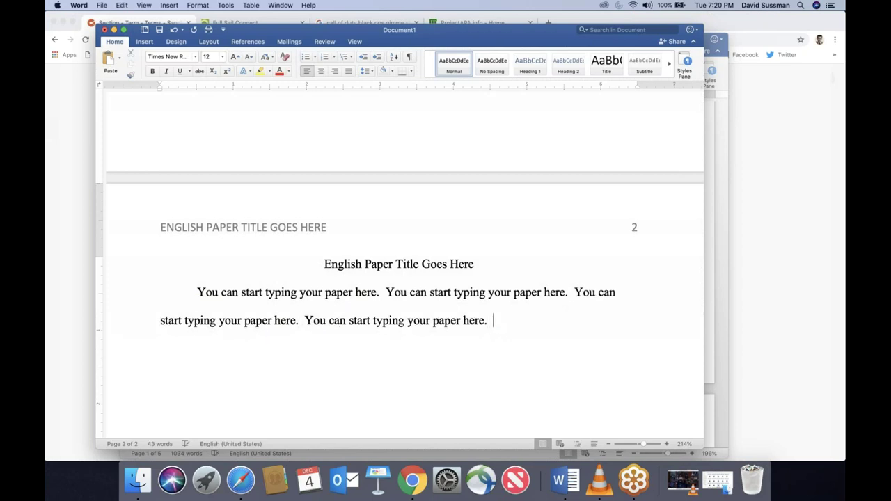
pyautogui.press('super+v')
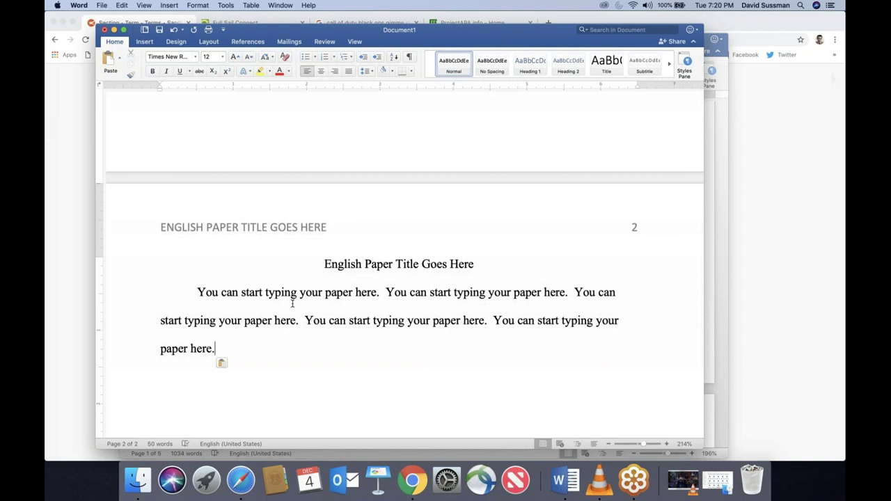
# - Paste the body paragraph's text three more times at its end, reaching about 190 words
pyautogui.moveTo(161, 321); pyautogui.dragTo(164, 350)
pyautogui.click(163, 350)
pyautogui.moveTo(197, 292); pyautogui.dragTo(216, 349)
pyautogui.press('super+c')
pyautogui.click(228, 348)
pyautogui.press('super+v')
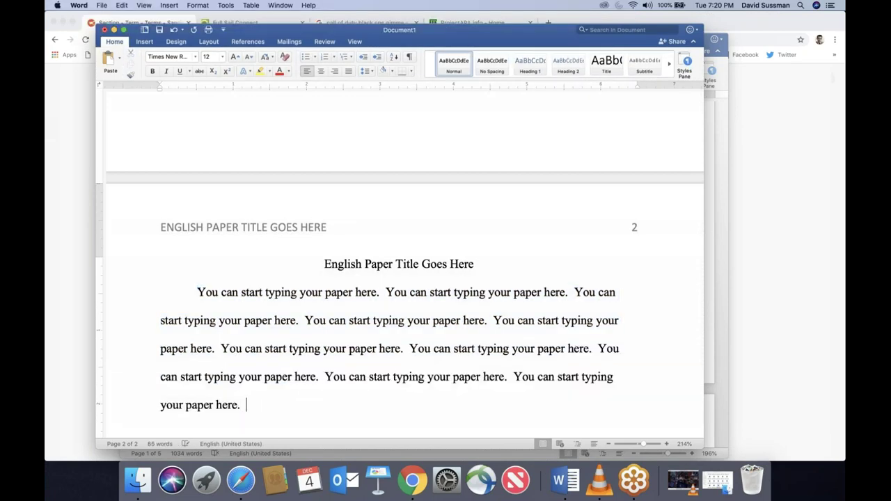
pyautogui.press('super+v')
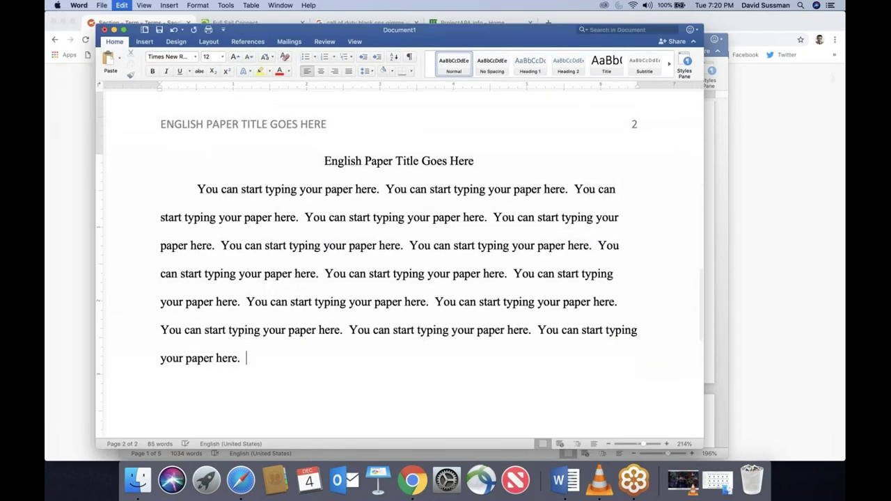
pyautogui.press('super+v')
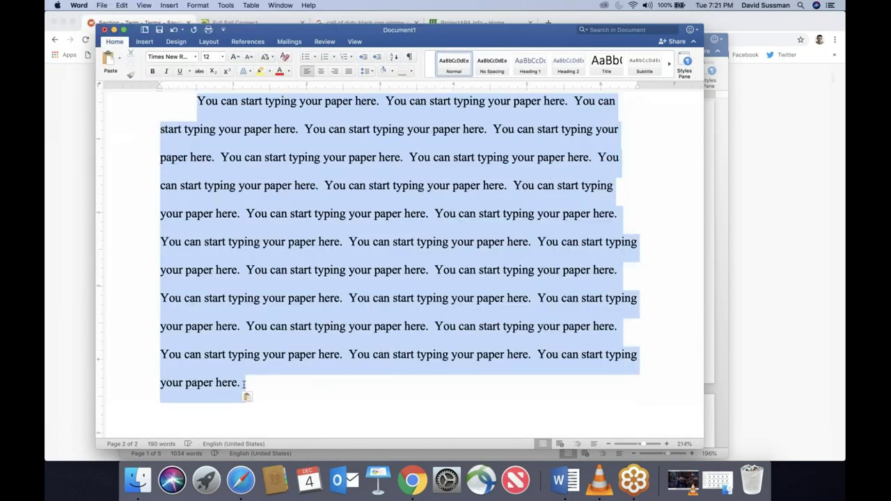
pyautogui.click(241, 383)
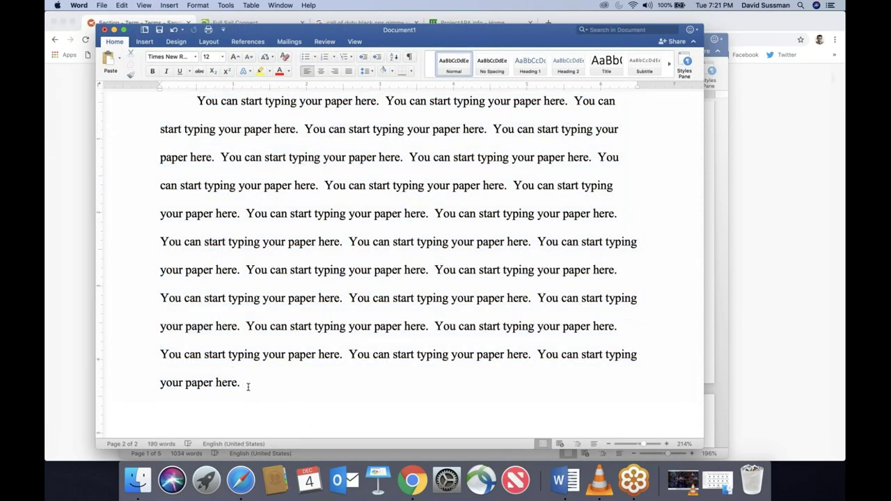
# - Paste a second placeholder paragraph as a new paragraph after the first
pyautogui.press('Return')
pyautogui.press('super+v')
pyautogui.scroll(10, 400, 265)
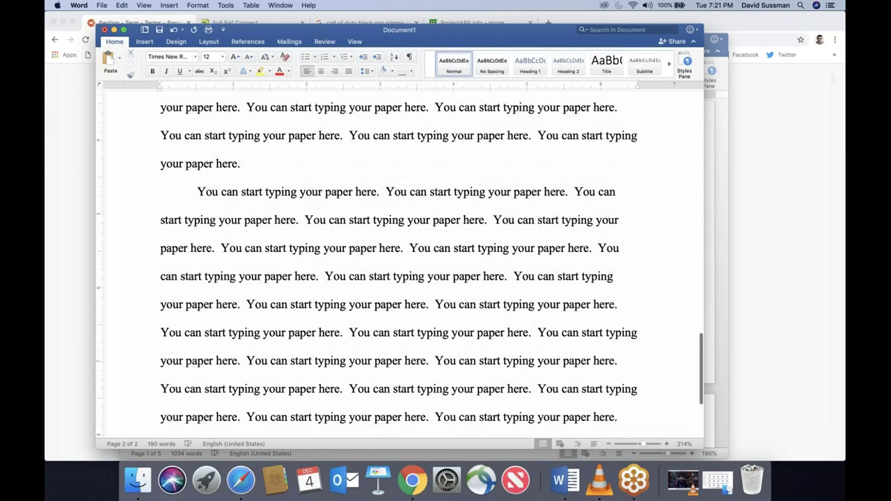
# - Adjust the empty lines below the title and between the two paragraphs
pyautogui.click(476, 162)
pyautogui.press('Return')
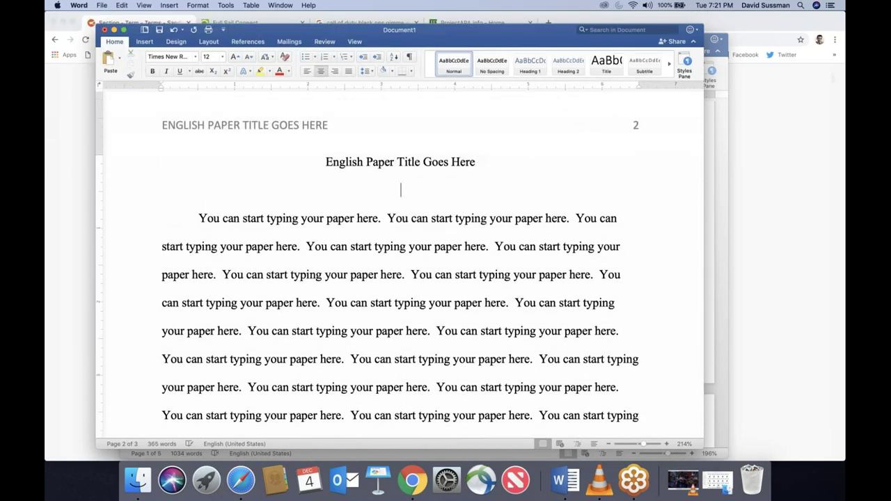
pyautogui.scroll(-5, 397, 255)
pyautogui.click(273, 297)
pyautogui.press('Return')
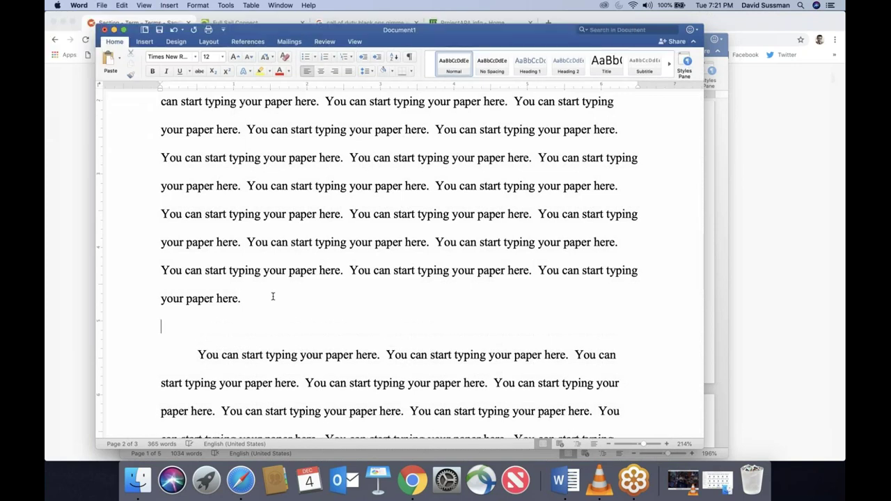
pyautogui.scroll(5, 348, 302)
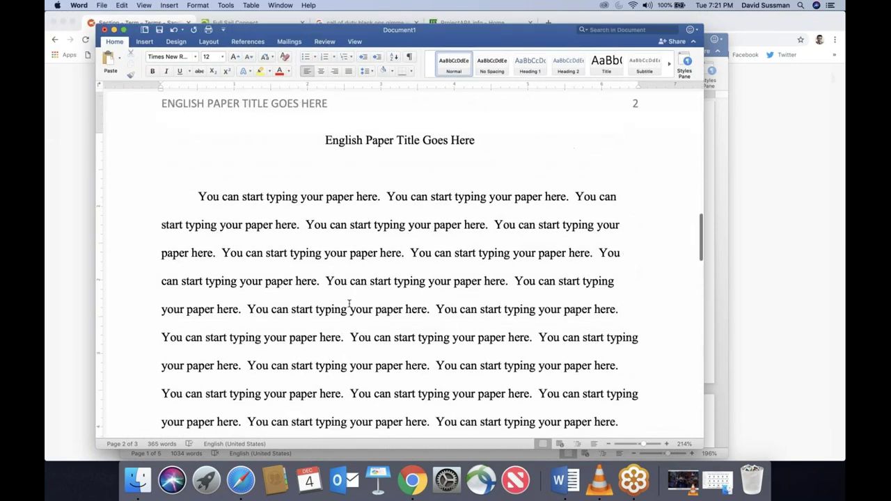
pyautogui.scroll(1, 349, 303)
pyautogui.scroll(-1, 349, 303)
pyautogui.scroll(-5, 348, 303)
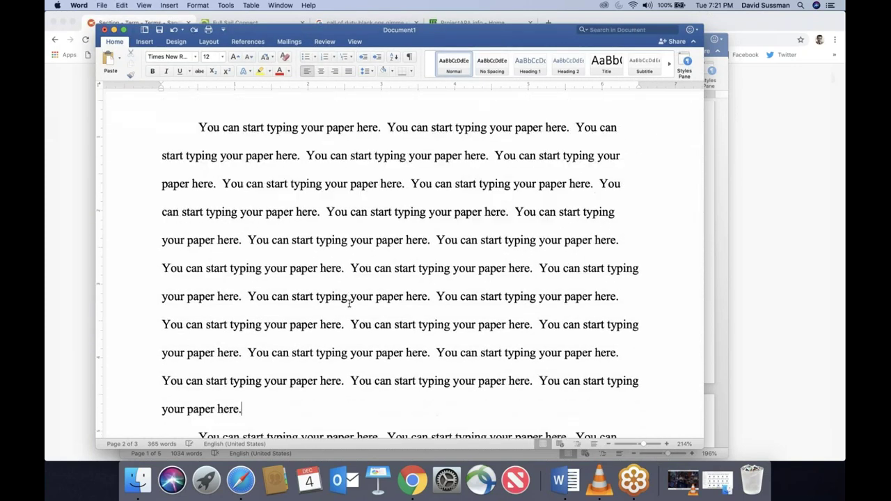
pyautogui.scroll(5, 349, 302)
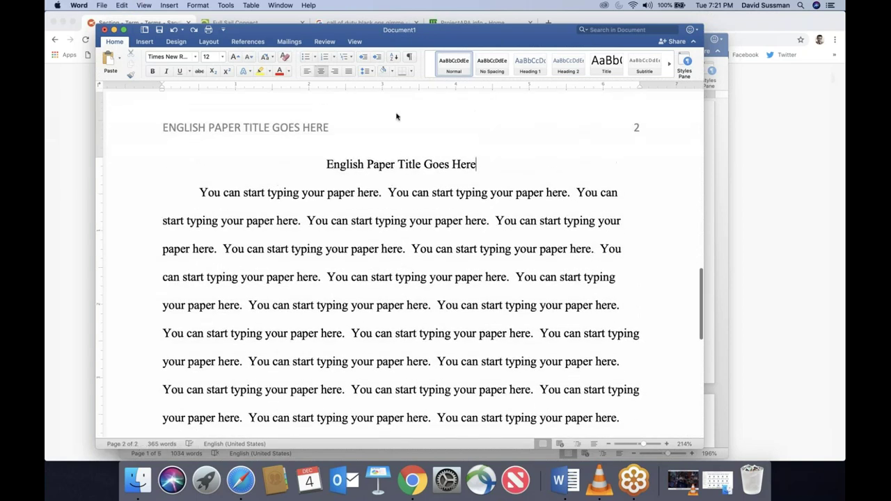
pyautogui.click(475, 165)
pyautogui.press('super+v')
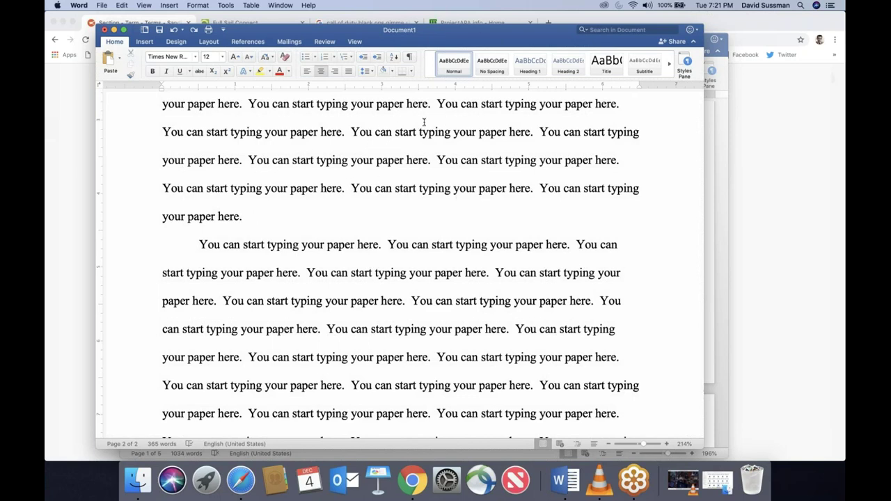
# - Bring the Jeep_Essay sample forward and scroll through its Animal Logic body pages
pyautogui.moveTo(452, 31); pyautogui.dragTo(430, 109)
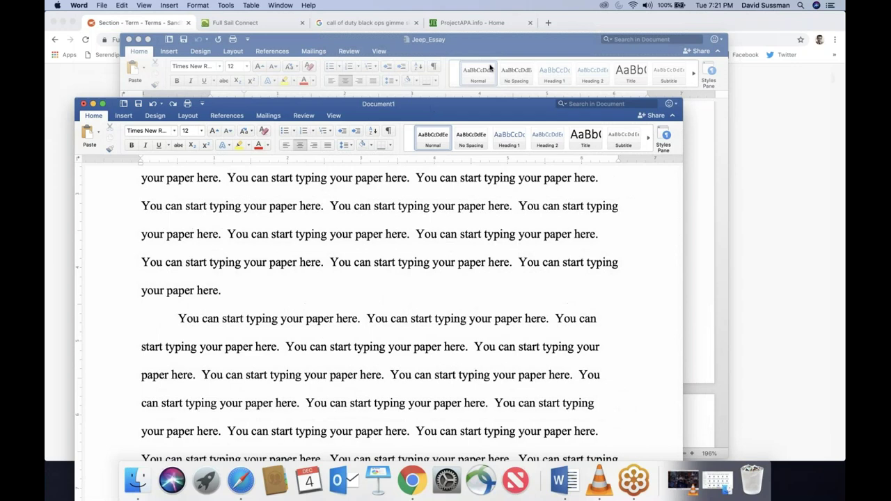
pyautogui.click(505, 53)
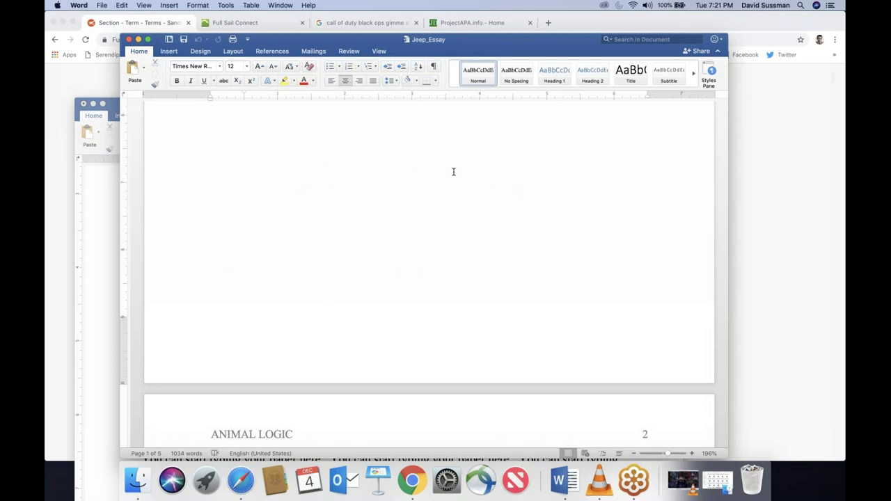
pyautogui.scroll(10, 453, 171)
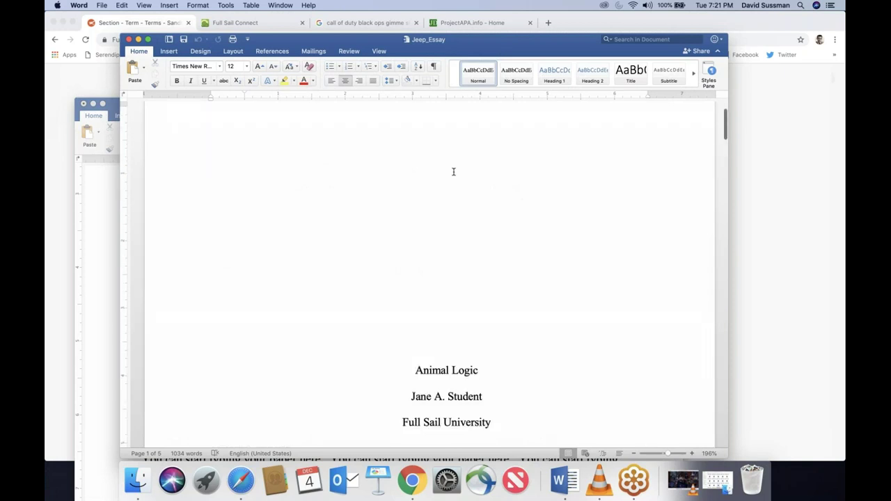
pyautogui.scroll(-12, 454, 172)
pyautogui.scroll(-8, 453, 171)
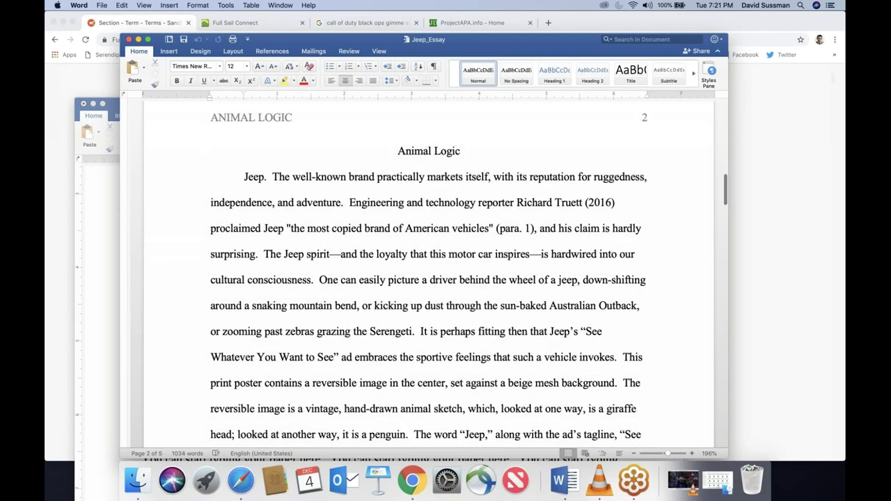
pyautogui.scroll(-5, 443, 207)
pyautogui.scroll(-1, 443, 206)
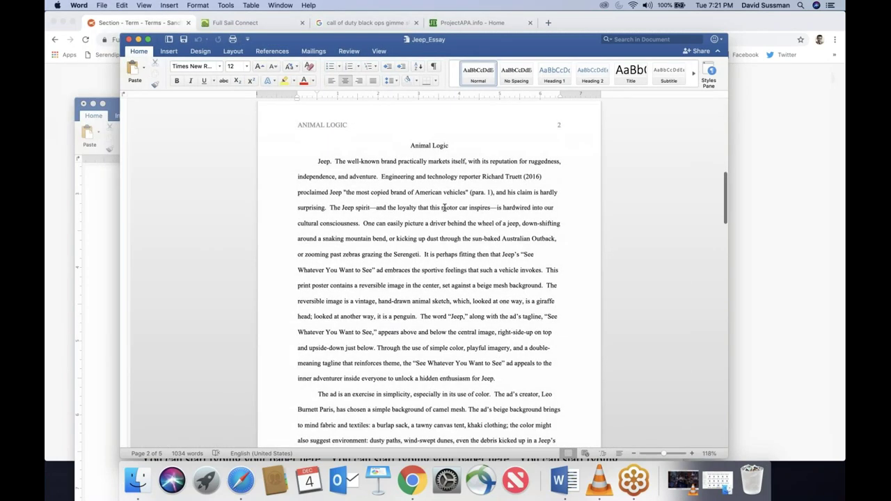
pyautogui.scroll(-1, 424, 221)
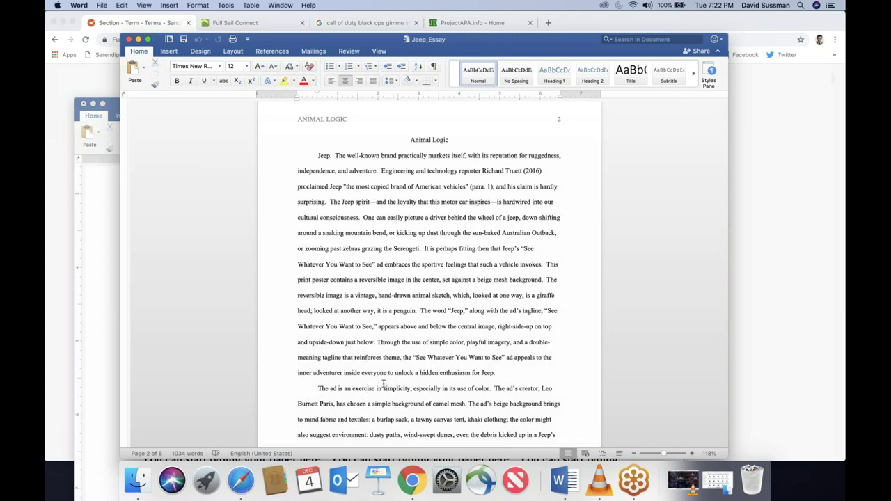
pyautogui.scroll(-5, 397, 383)
pyautogui.scroll(-7, 429, 271)
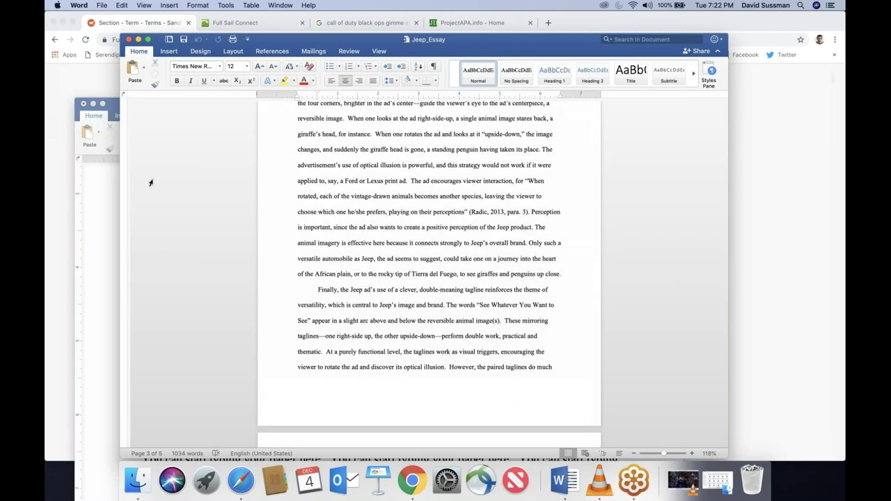
# - Bring the placeholder draft forward and move its window higher on screen
pyautogui.click(111, 107)
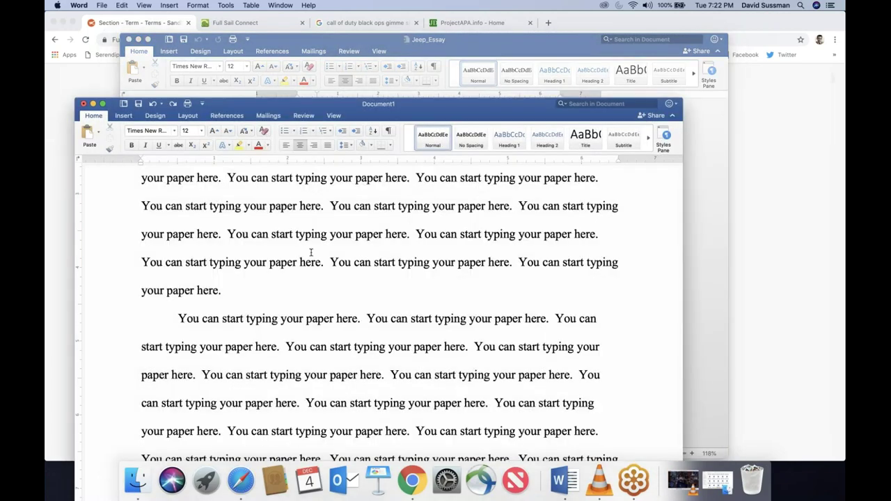
pyautogui.scroll(-4, 311, 253)
pyautogui.scroll(2, 311, 252)
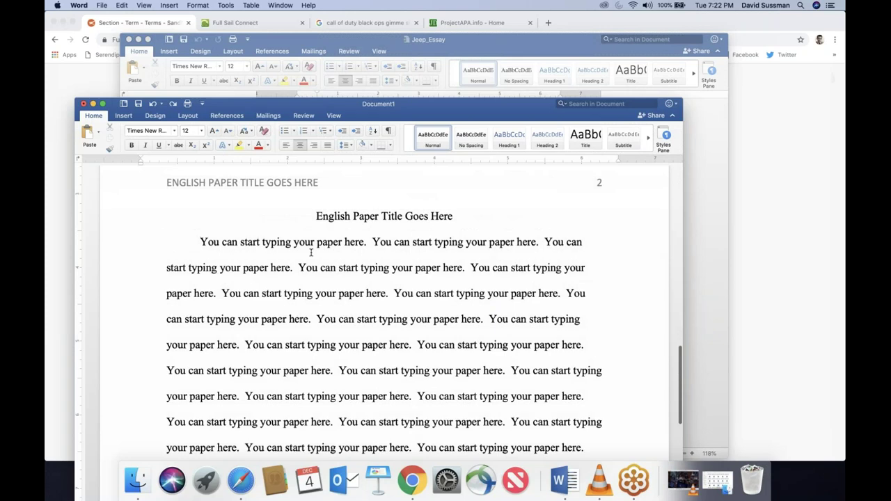
pyautogui.scroll(-1, 311, 253)
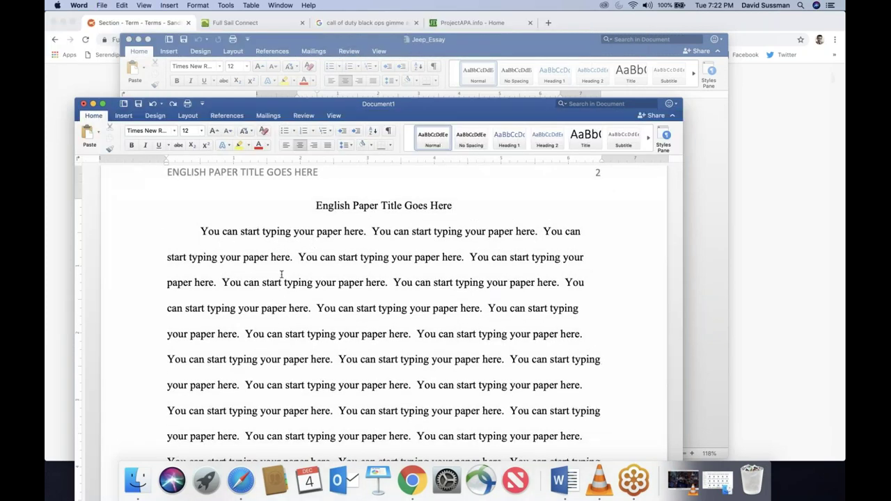
pyautogui.scroll(-3, 313, 283)
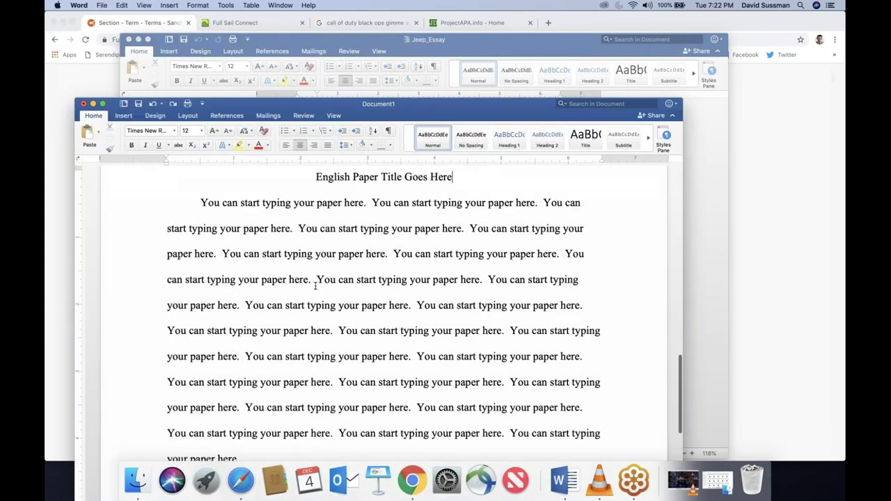
pyautogui.scroll(-6, 316, 286)
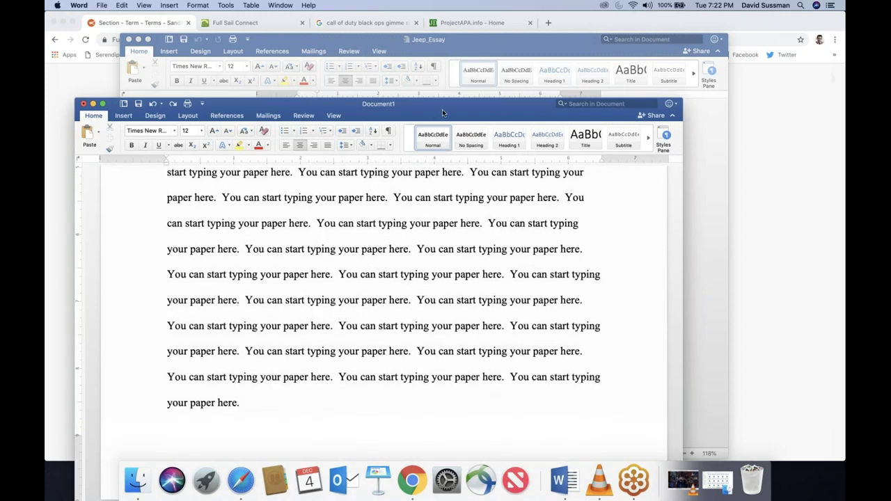
pyautogui.moveTo(442, 109); pyautogui.dragTo(442, 37)
# - After the last paragraph, start page 3 and paste three placeholder paragraphs
pyautogui.click(252, 333)
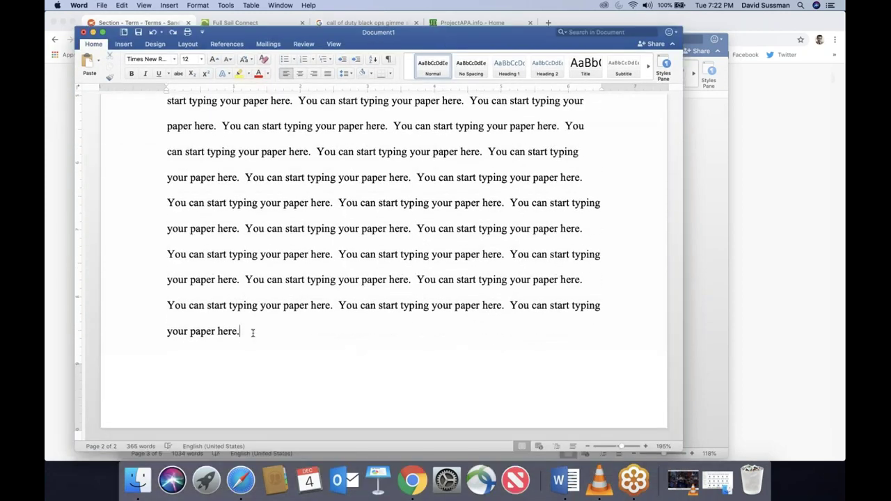
pyautogui.press('super+Return')
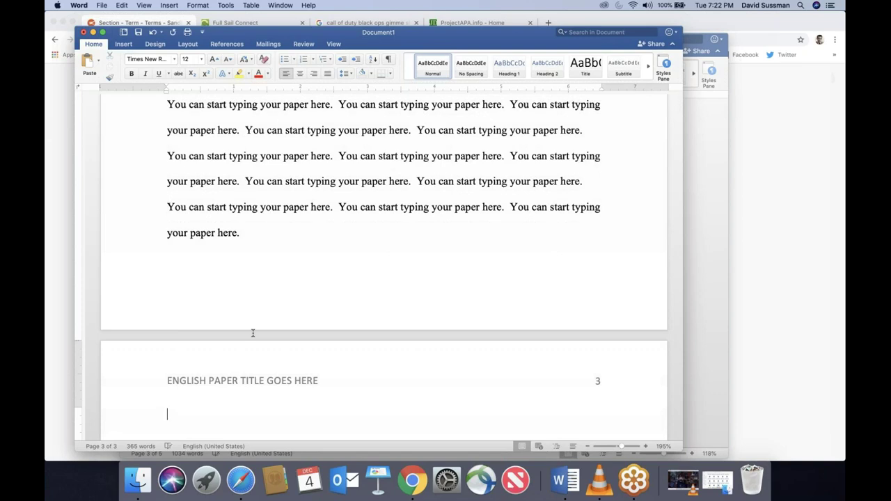
pyautogui.write('You can start typing your paper here.  You can start typing your paper here.  You can start typing your paper here.  You can start typing your paper here.  You can start typing your paper here.  You can start typing your paper here.  You can start typing your paper here.  You can start typing your paper here.  You can start typing your paper here.  You can start typing your paper here.  You can start typing your paper here.  You can start typing your paper here.  You can start typing your paper here.  You can start typing your paper here.  You can start typing your paper here.  You can start typing your paper here.  You can start typing your paper here.  You can start typing your paper here.  You can start typing your paper here.  You can start typing your paper here.  You can start typing your paper here.  You can start typing your paper here.  You can start typing your paper here.  You can start typing your paper here.  You can start typing your paper here.')
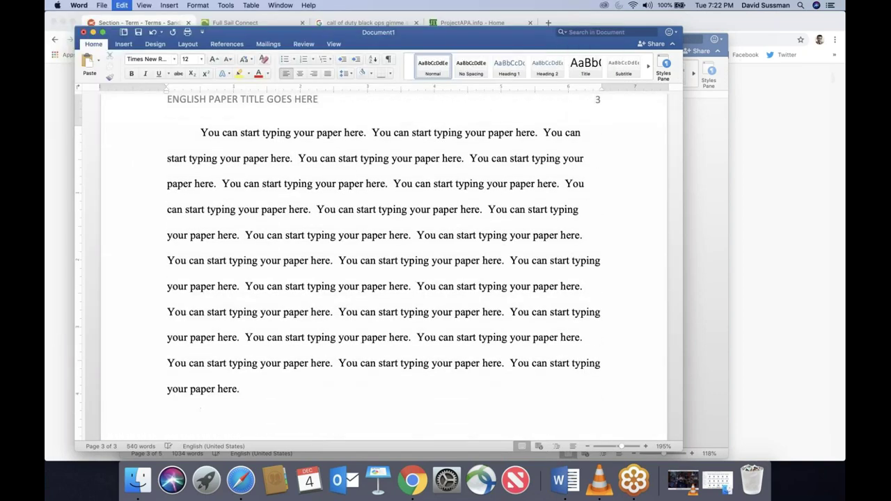
pyautogui.press('BackSpace')
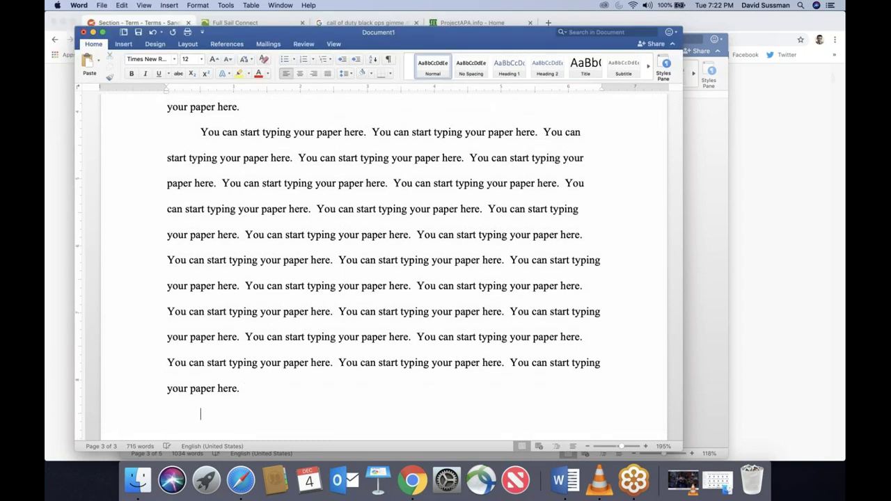
pyautogui.press('super+v')
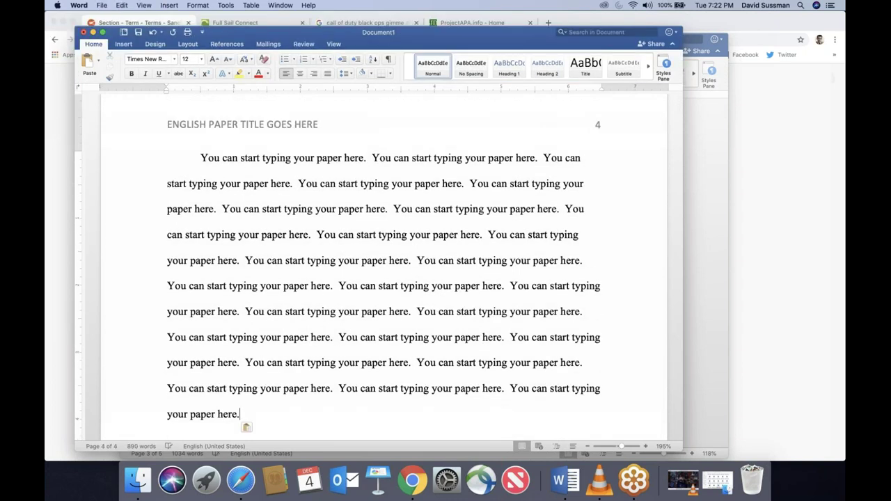
pyautogui.press('Return')
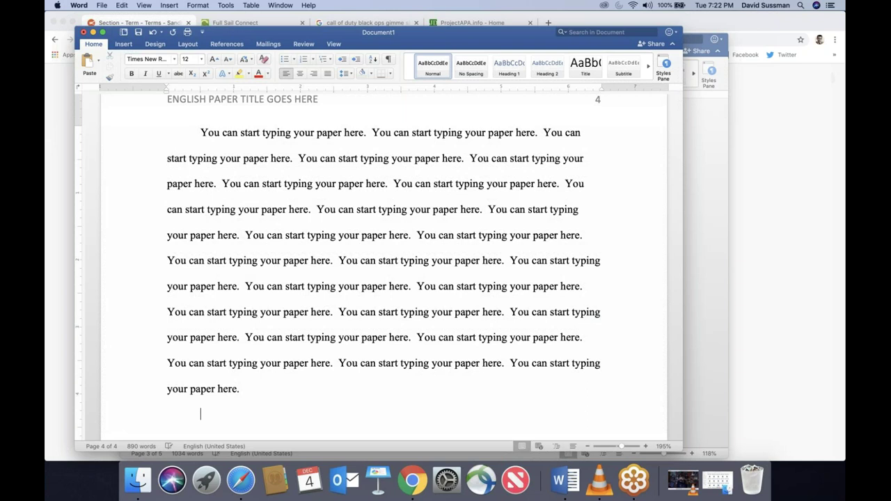
pyautogui.write('You can start typing your paper here.  You can start typing your paper here.  You can start typing your paper here.  You can start typing your paper here.  You can start typing your paper here.  You can start typing your paper here.  You can start typing your paper here.  You can start typing your paper here.  You can start typing your paper here.  You can start typing your paper here.  You can start typing your paper here.  You can start typing your paper here.  You can start typing your paper here.  You can start typing your paper here.  You can start typing your paper here.  You can start typing your paper here.  You can start typing your paper here.  You can start typing your paper here.  You can start typing your paper here.  You can start typing your paper here.  You can start typing your paper here.  You can start typing your paper here.  You can start typing your paper here.  You can start typing your paper here.  You can start typing your paper here.')
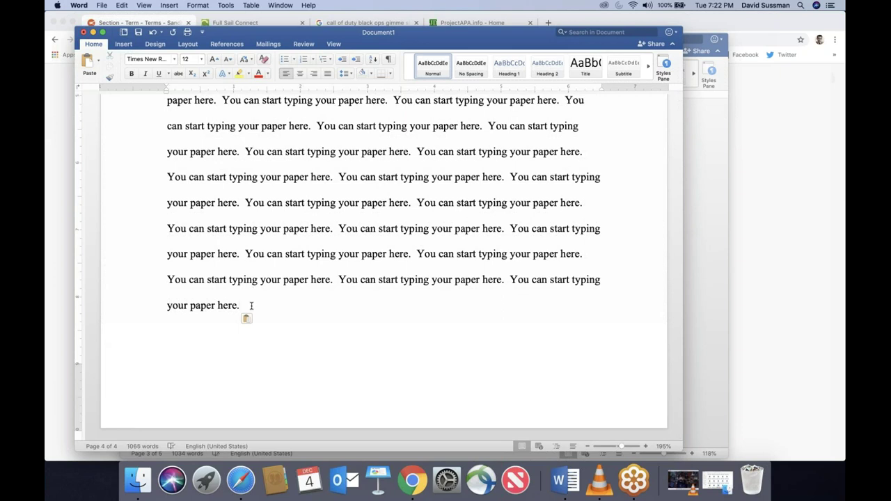
# - Break to a new page 5 and type a centred 'References' heading
pyautogui.press('Return')
pyautogui.press('super+Return')
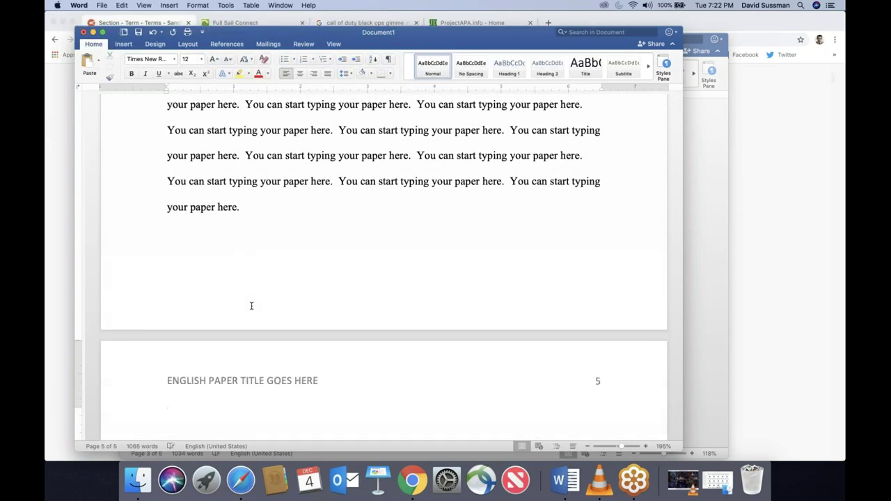
pyautogui.click(300, 74)
pyautogui.write('References')
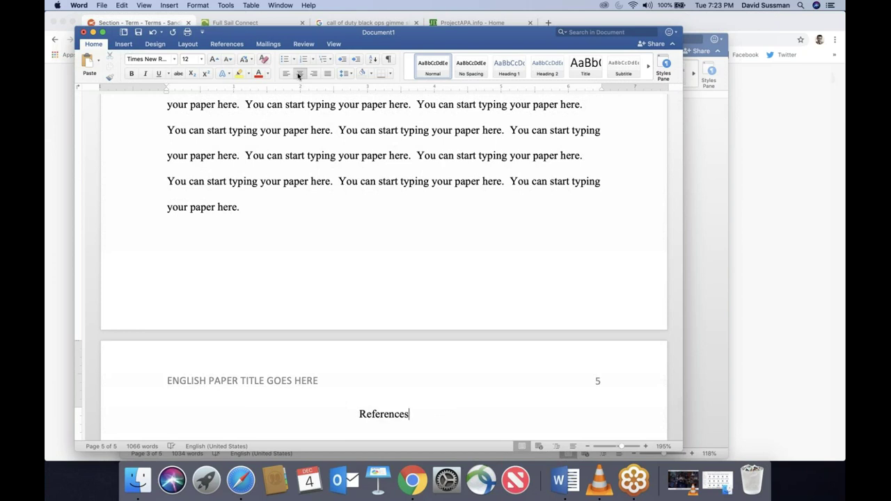
# - Try bolding the References heading and adding a colon, then undo both
pyautogui.moveTo(358, 411); pyautogui.dragTo(418, 412)
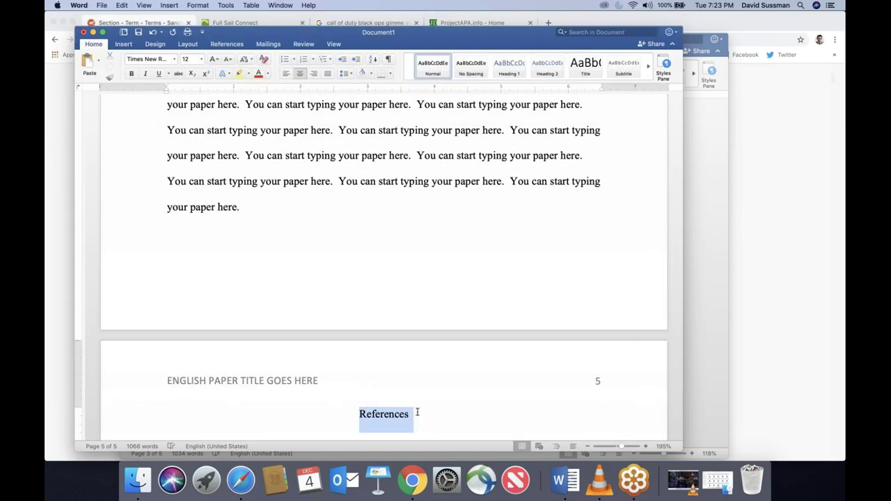
pyautogui.click(417, 412)
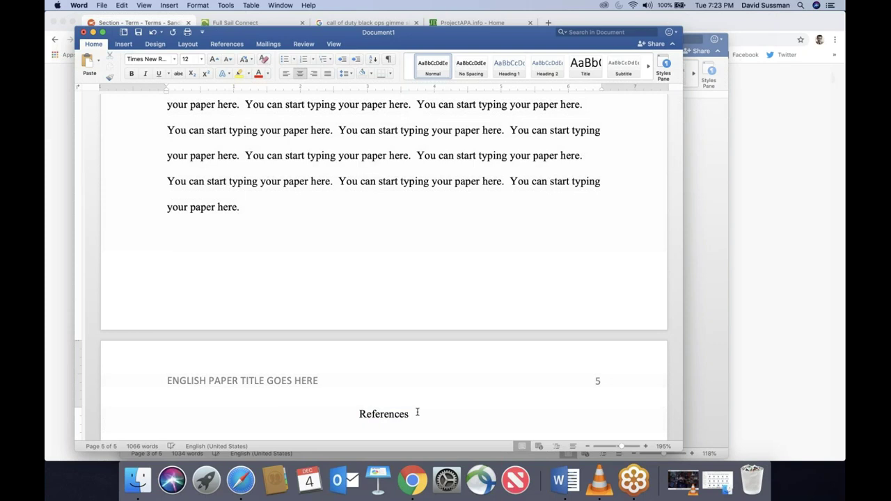
pyautogui.scroll(-2, 401, 403)
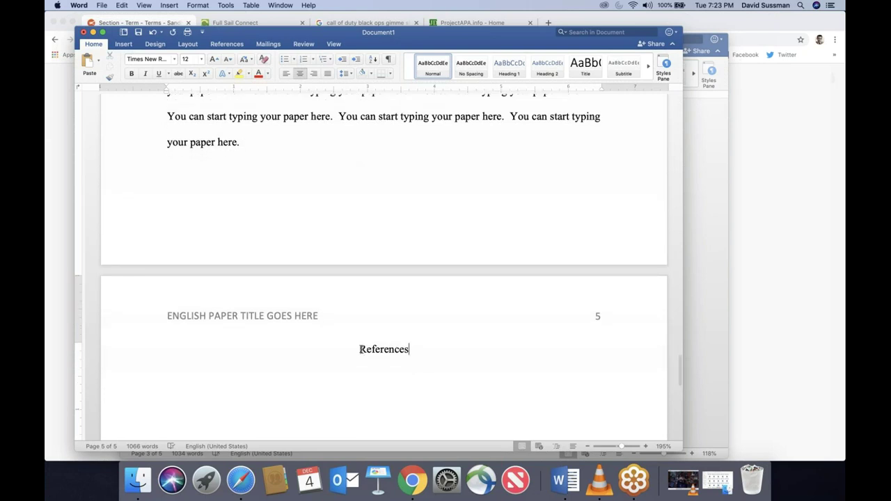
pyautogui.moveTo(359, 349); pyautogui.dragTo(419, 348)
pyautogui.press('super+b')
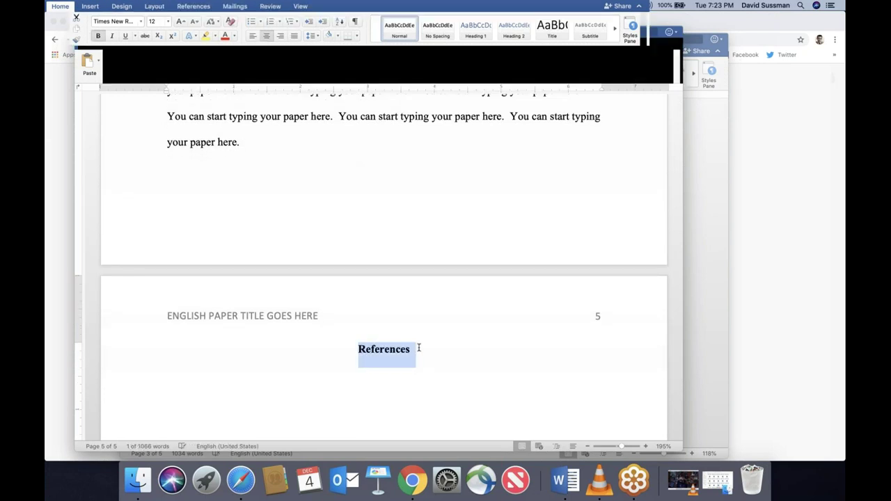
pyautogui.click(418, 348)
pyautogui.write(':')
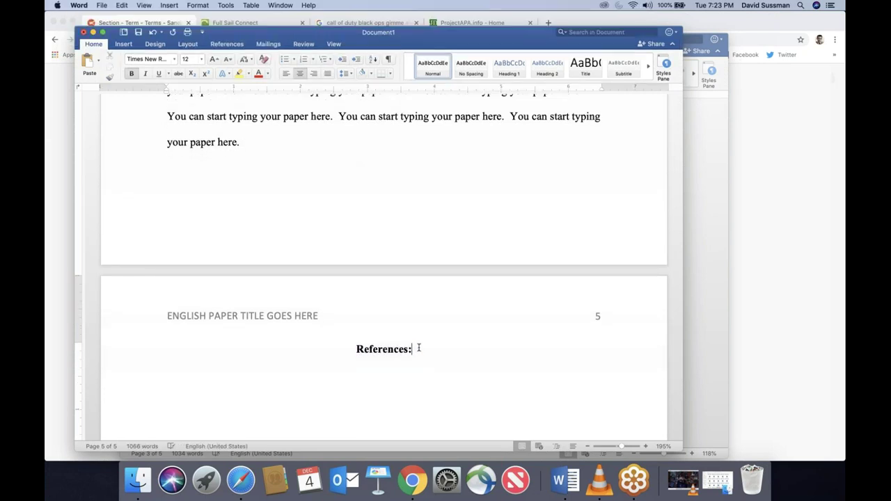
pyautogui.press('super+z')
pyautogui.press('super+z')
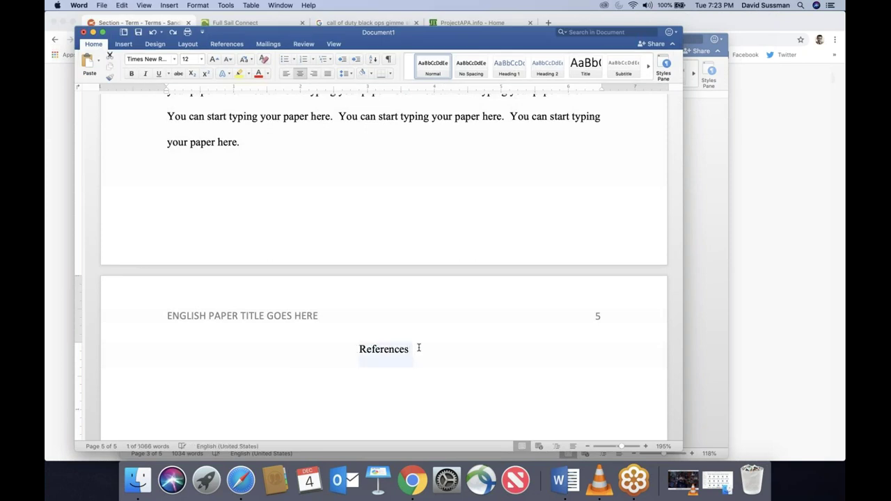
# - Start a new empty line beneath the References heading
pyautogui.click(411, 354)
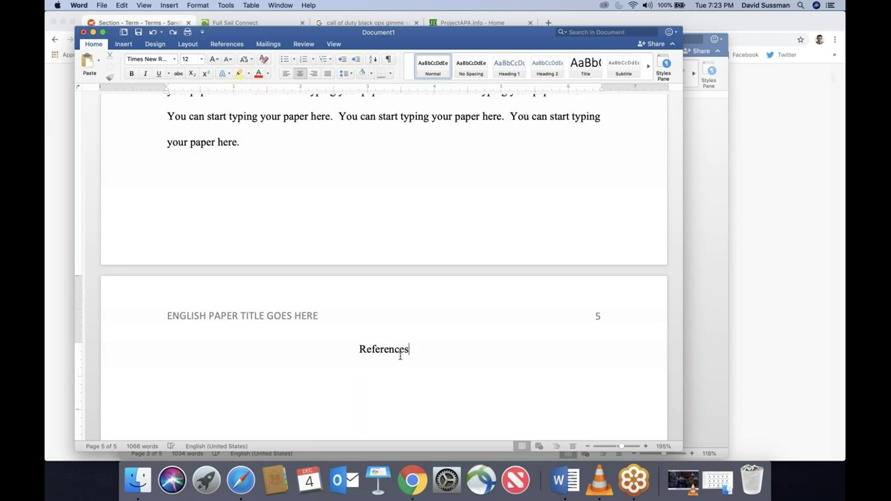
pyautogui.scroll(-1, 410, 352)
pyautogui.scroll(-1, 411, 351)
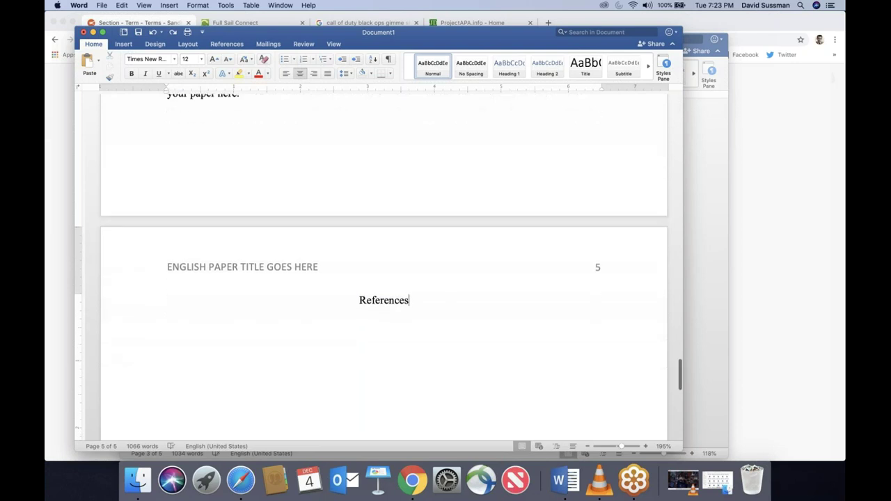
pyautogui.press('Return')
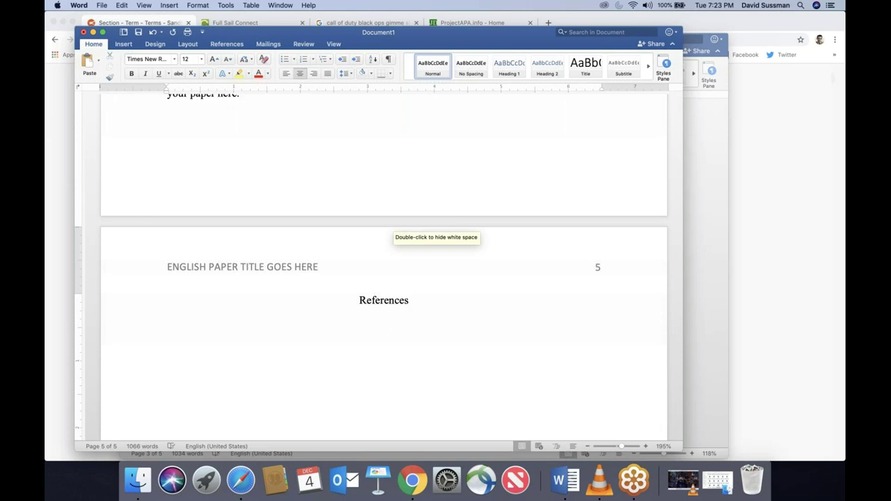
# - Read through the indented, double-spaced paragraphs from page 2 into page 3 at 196% zoom
pyautogui.scroll(10, 408, 152)
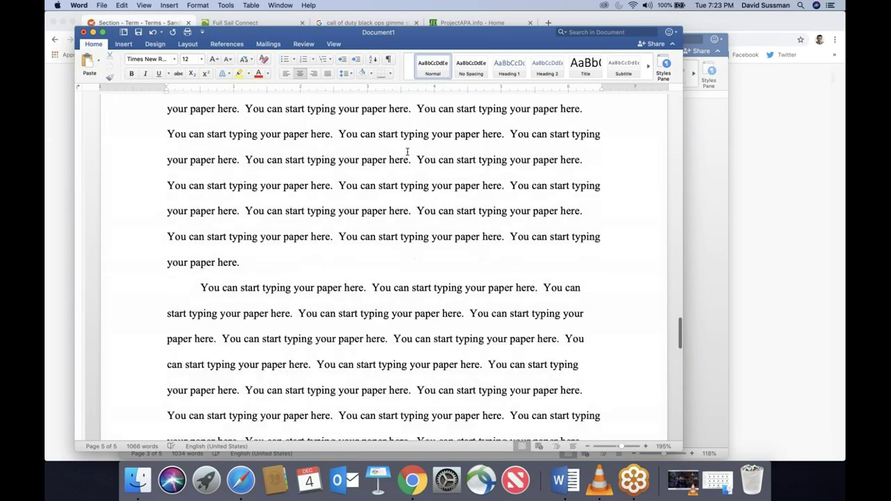
pyautogui.scroll(15, 407, 151)
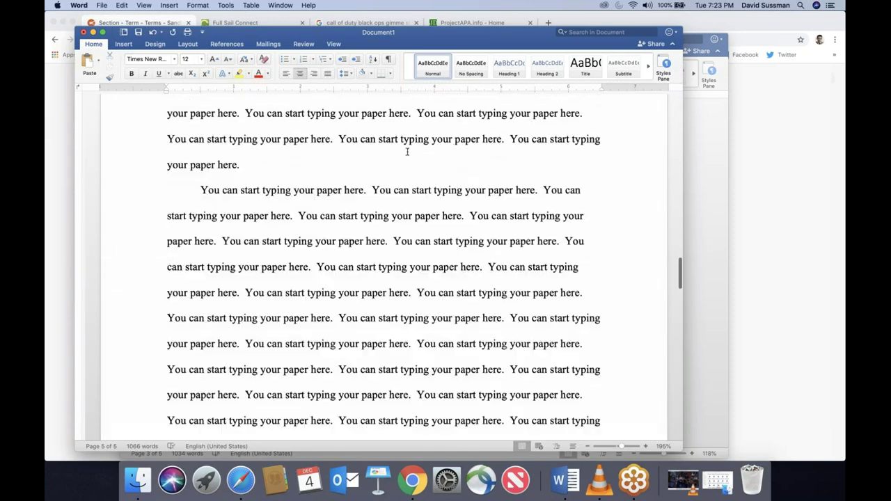
pyautogui.scroll(10, 383, 264)
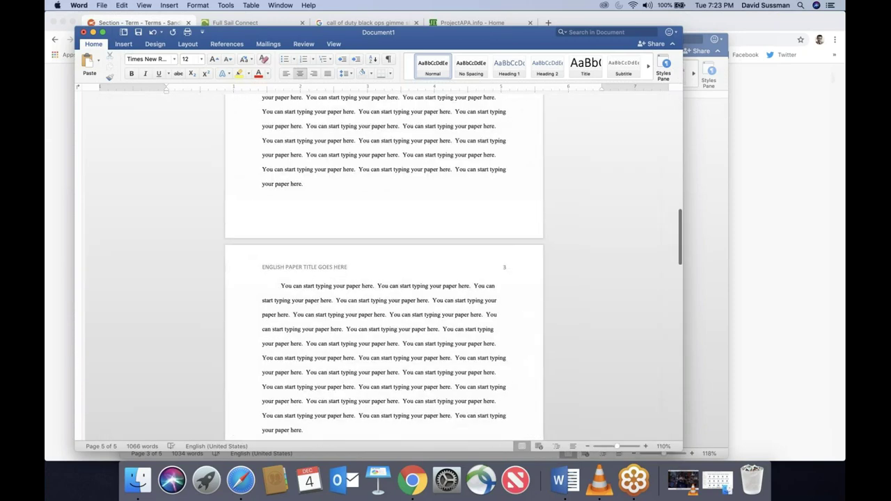
pyautogui.scroll(-5, 383, 265)
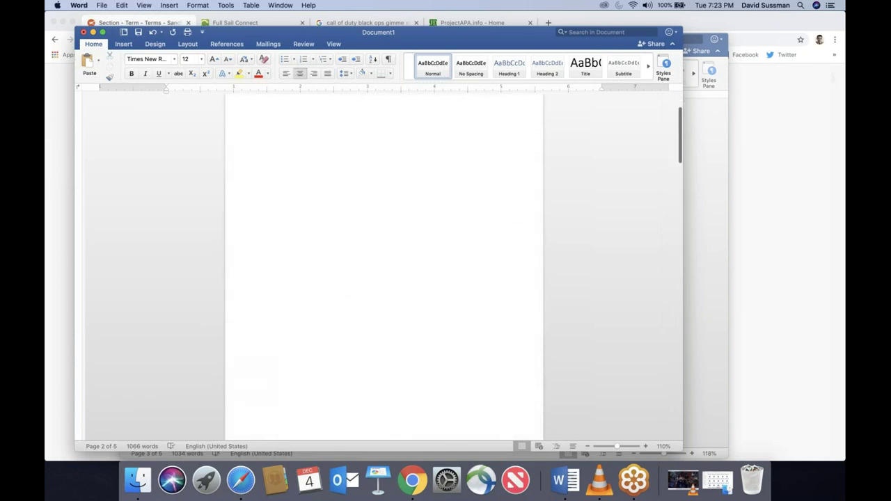
pyautogui.scroll(5, 382, 264)
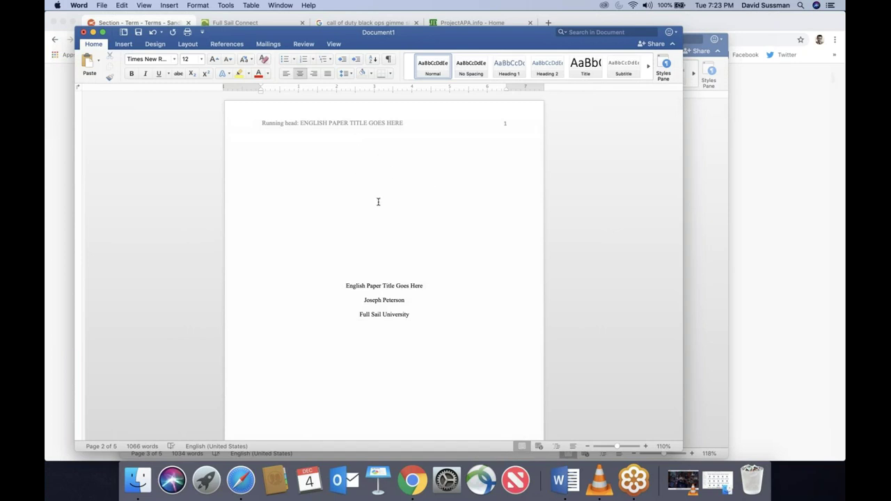
pyautogui.scroll(2, 402, 238)
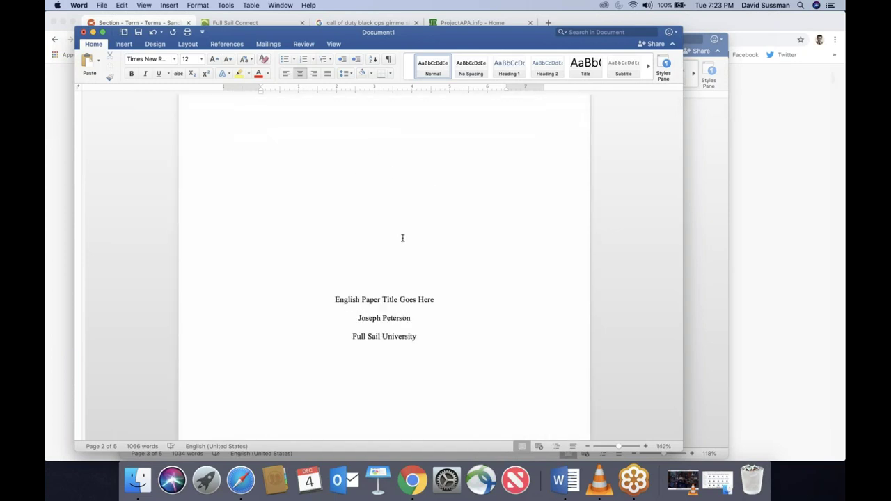
pyautogui.scroll(-10, 403, 238)
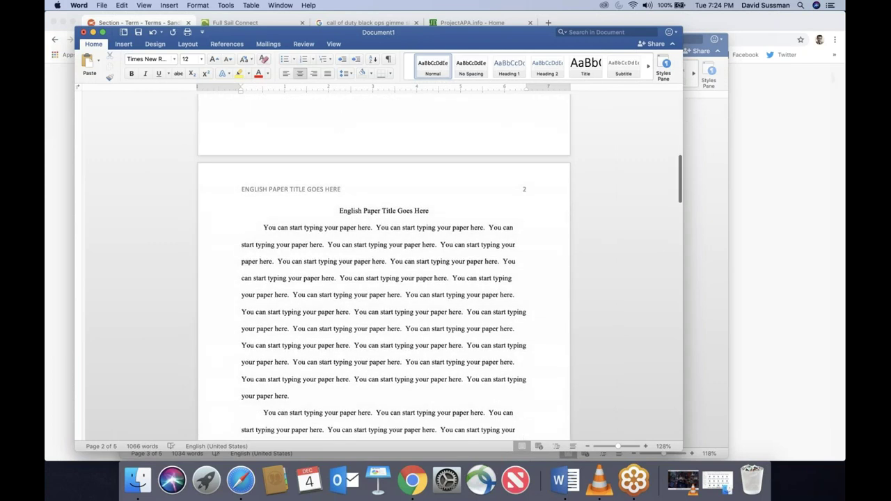
pyautogui.scroll(-3, 402, 238)
pyautogui.scroll(-1, 402, 238)
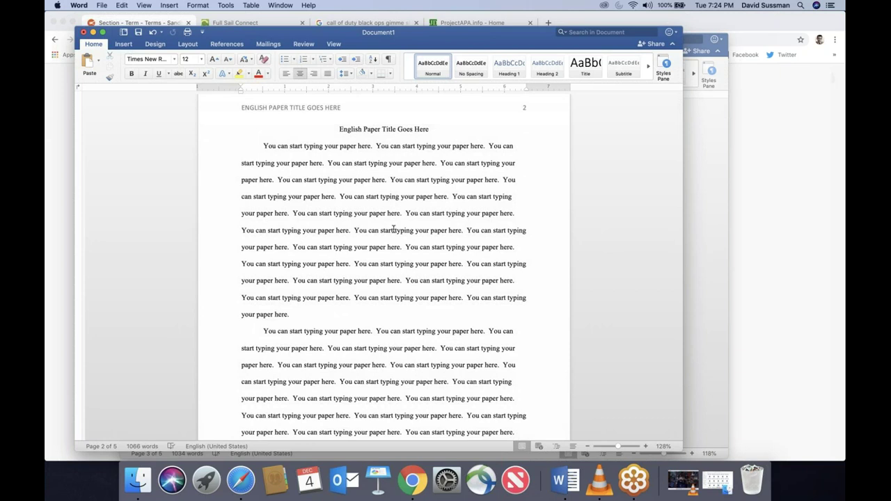
pyautogui.scroll(-1, 362, 222)
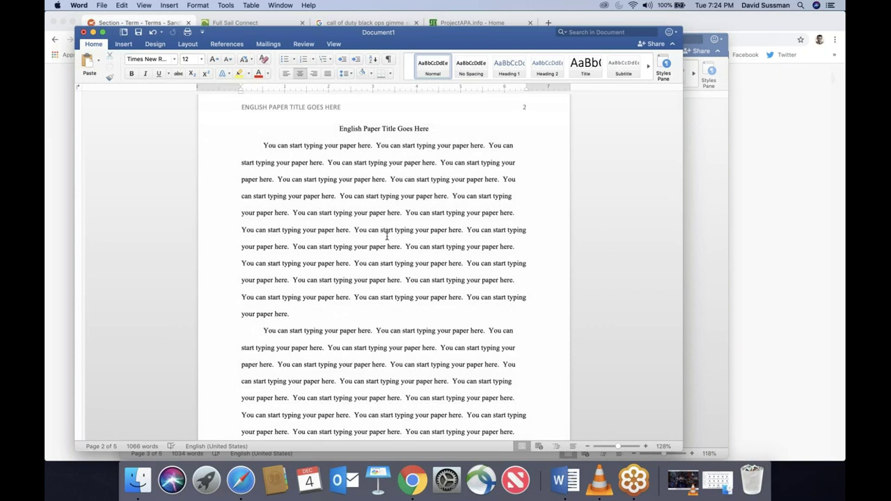
pyautogui.scroll(-2, 363, 231)
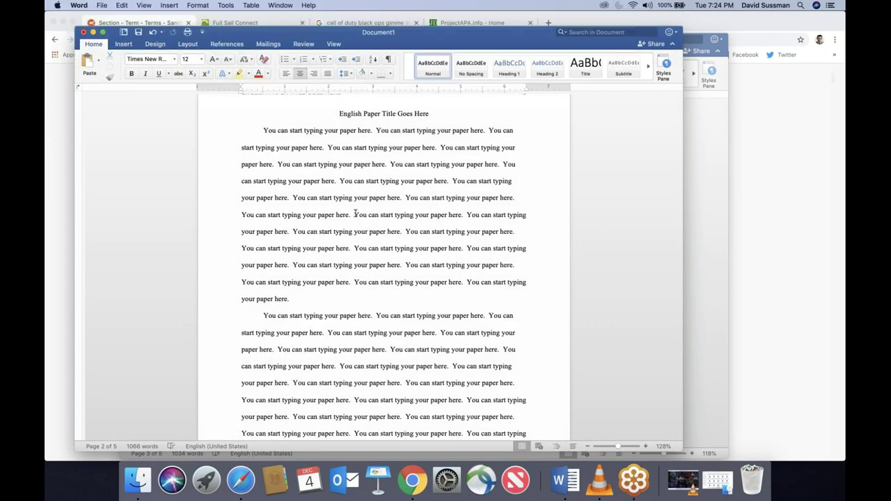
pyautogui.scroll(-6, 374, 259)
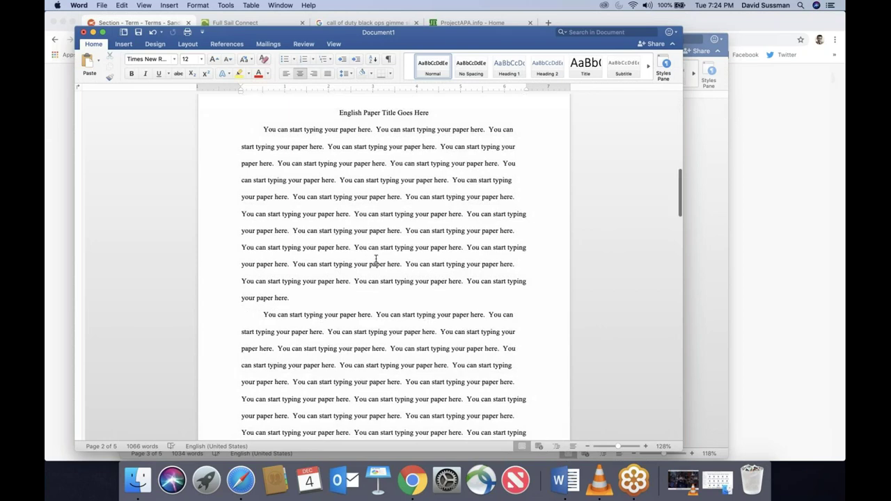
pyautogui.scroll(-2, 373, 259)
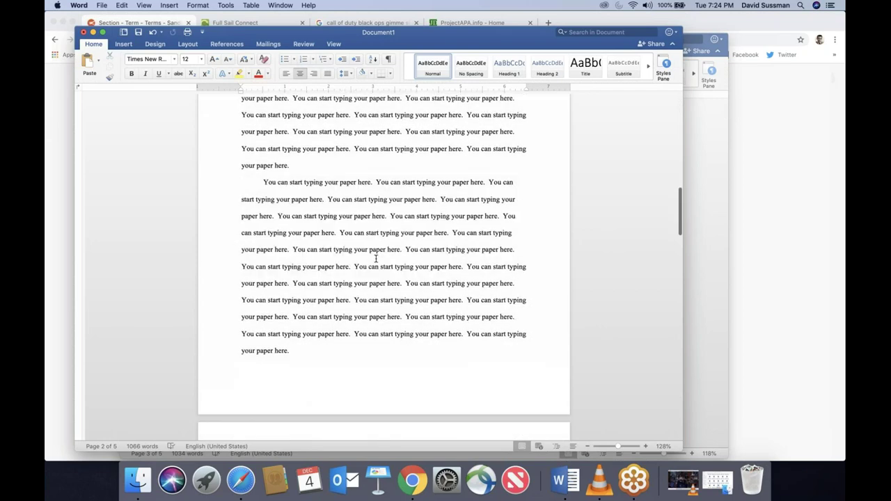
pyautogui.keyDown('ctrl'); pyautogui.scroll(3, 374, 258); pyautogui.keyUp('ctrl')
pyautogui.keyDown('ctrl'); pyautogui.scroll(2, 374, 257); pyautogui.keyUp('ctrl')
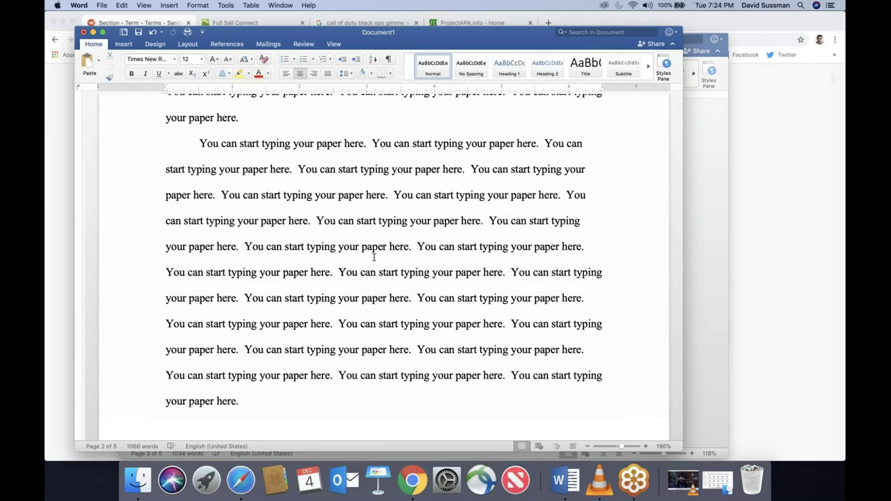
pyautogui.scroll(-10, 374, 258)
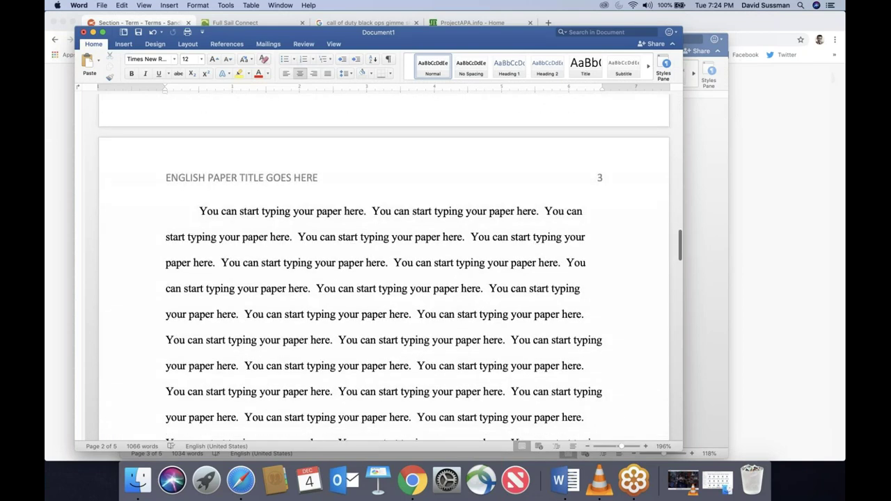
pyautogui.scroll(-2, 374, 257)
pyautogui.scroll(-2, 384, 237)
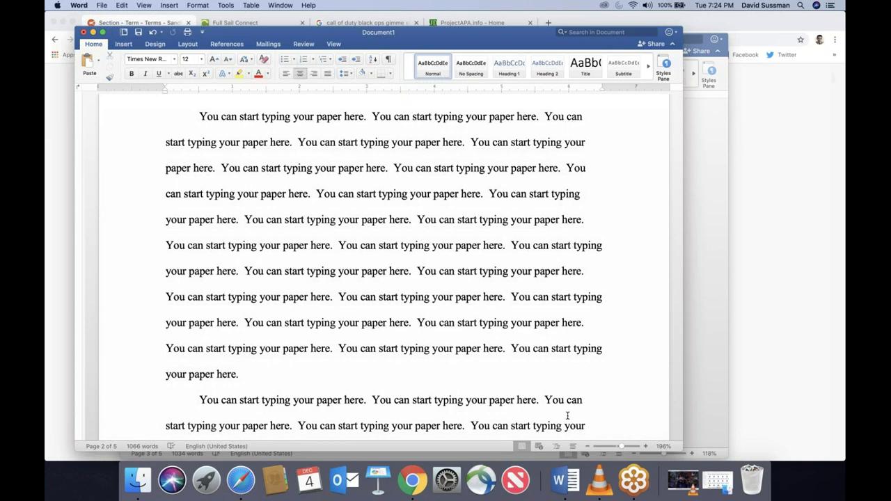
# - Open a new blank document and type '(Smith, 2012)' with 'According to Smith (2012)' below
pyautogui.click(103, 6)
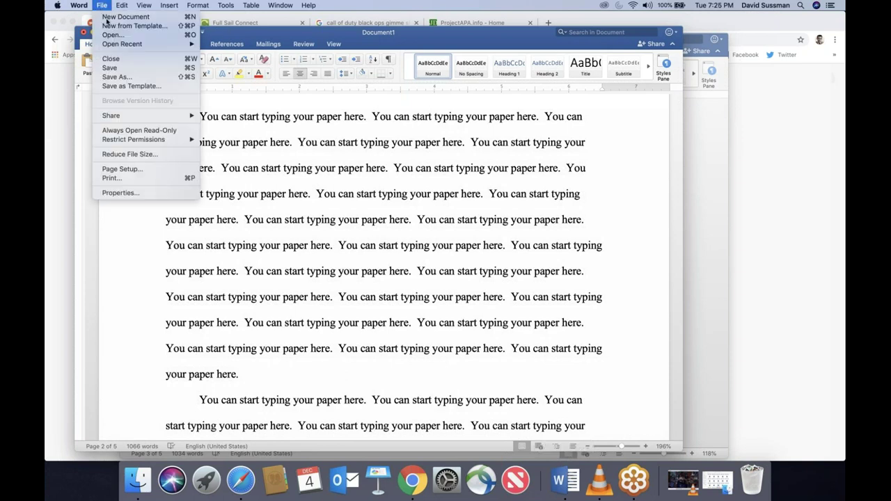
pyautogui.click(110, 25)
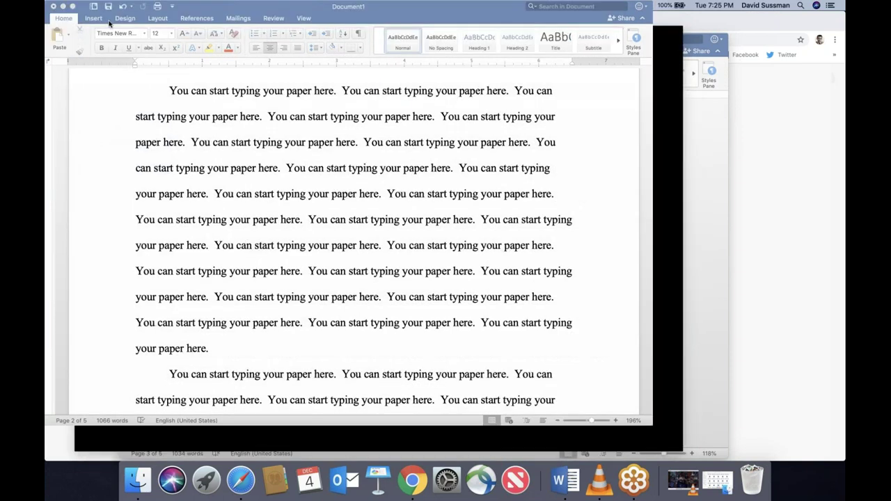
pyautogui.write('(Smith, 2012)')
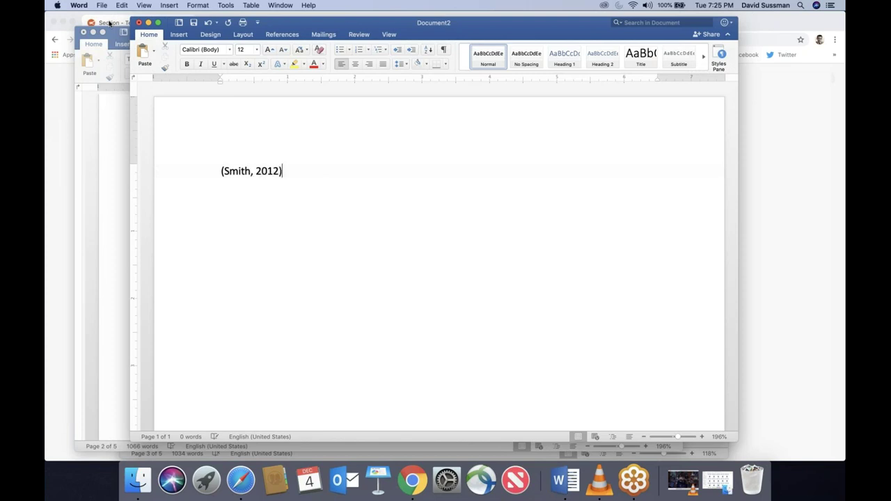
pyautogui.press('Return')
pyautogui.write('According to Smi')
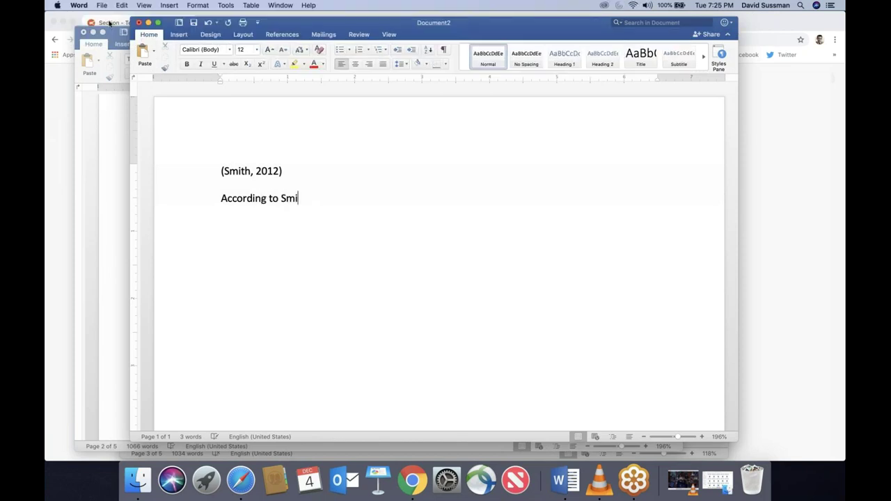
pyautogui.write('th (2012)')
# - Try adding ', p. 42' and then 'para. 5' inside the citation, removing each
pyautogui.click(279, 171)
pyautogui.write(', p. 42')
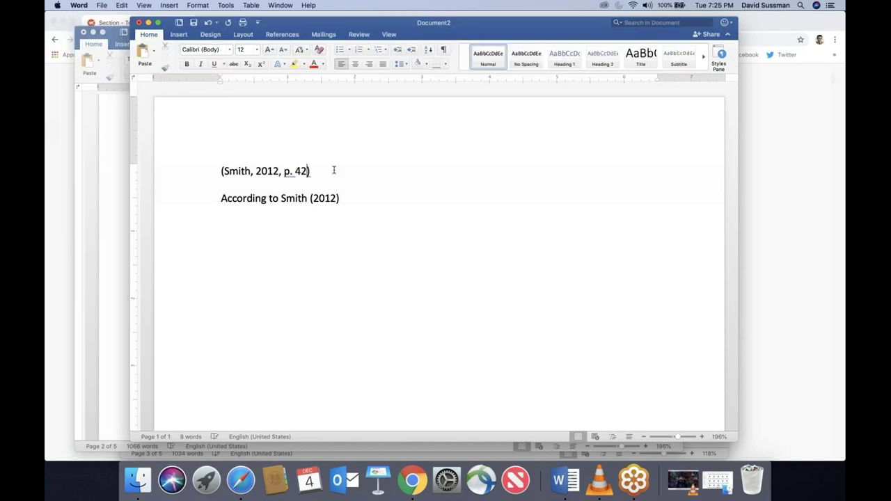
pyautogui.press('BackSpace')
pyautogui.press('BackSpace')
pyautogui.press('BackSpace')
pyautogui.press('BackSpace')
pyautogui.write('ara. 5')
pyautogui.press('BackSpace')
pyautogui.press('BackSpace')
pyautogui.press('BackSpace')
pyautogui.press('BackSpace')
pyautogui.press('BackSpace')
pyautogui.press('BackSpace')
pyautogui.press('BackSpace')
pyautogui.press('BackSpace')
pyautogui.press('BackSpace')
# - Switch to the Full Sail Connect tab in Chrome
pyautogui.click(116, 154)
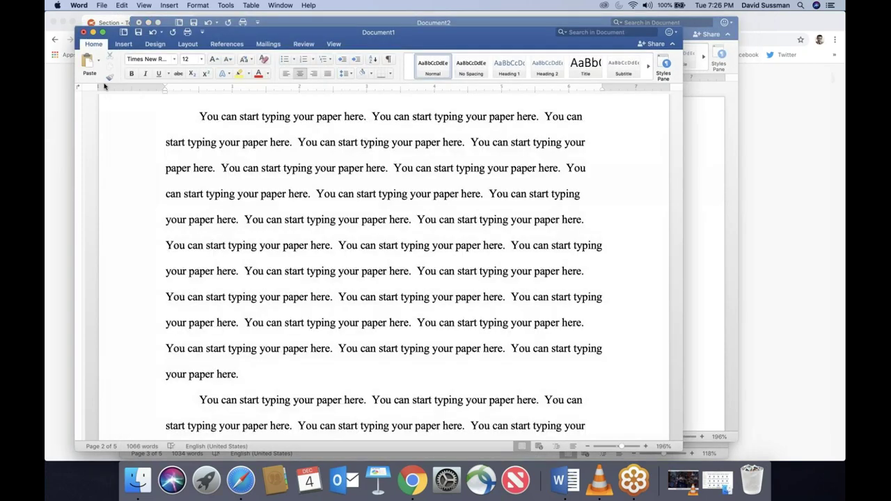
pyautogui.click(55, 99)
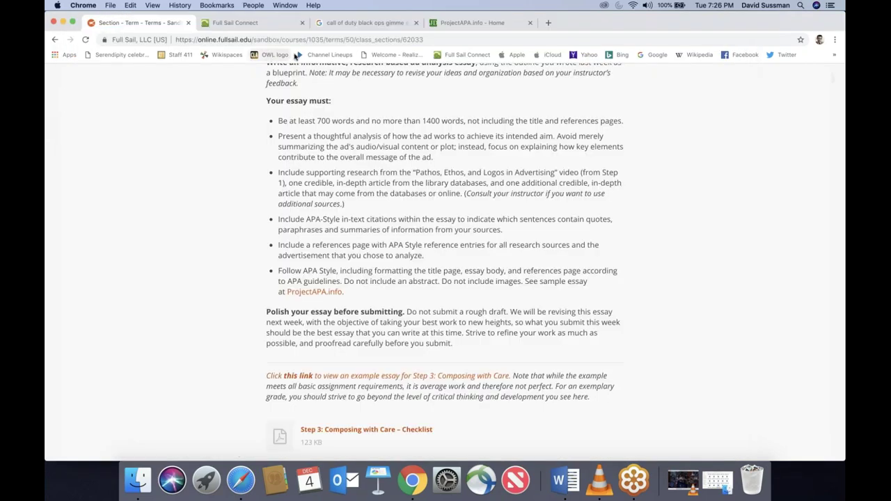
pyautogui.click(274, 25)
pyautogui.scroll(-3, 376, 202)
pyautogui.scroll(3, 376, 201)
pyautogui.scroll(-5, 205, 240)
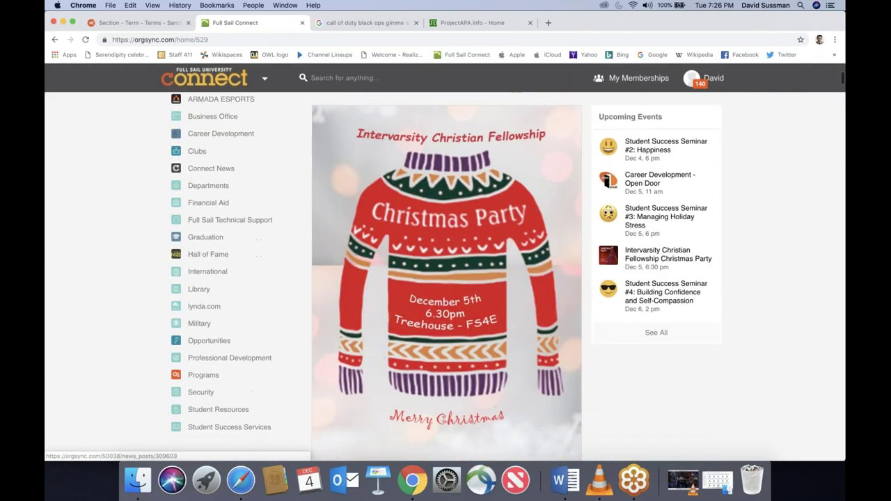
# - Go to Library > Research Databases > EBSCOhost and select all databases
pyautogui.click(198, 240)
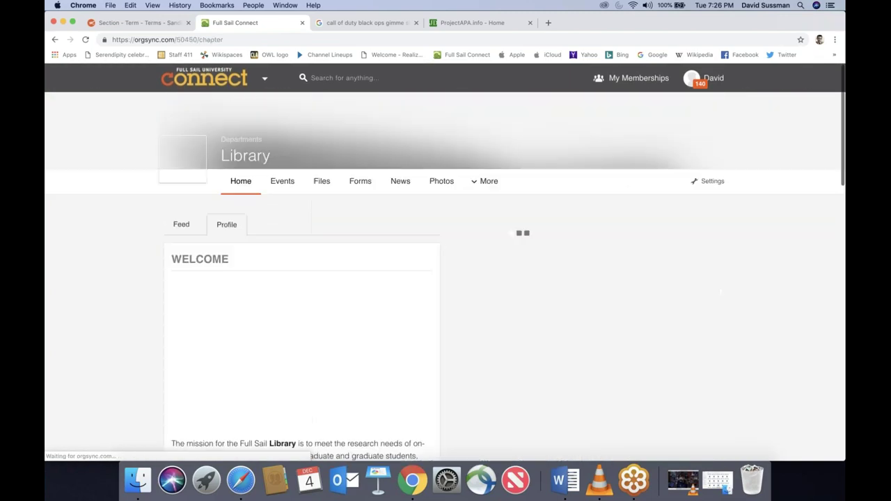
pyautogui.scroll(-3, 205, 240)
pyautogui.scroll(-5, 302, 284)
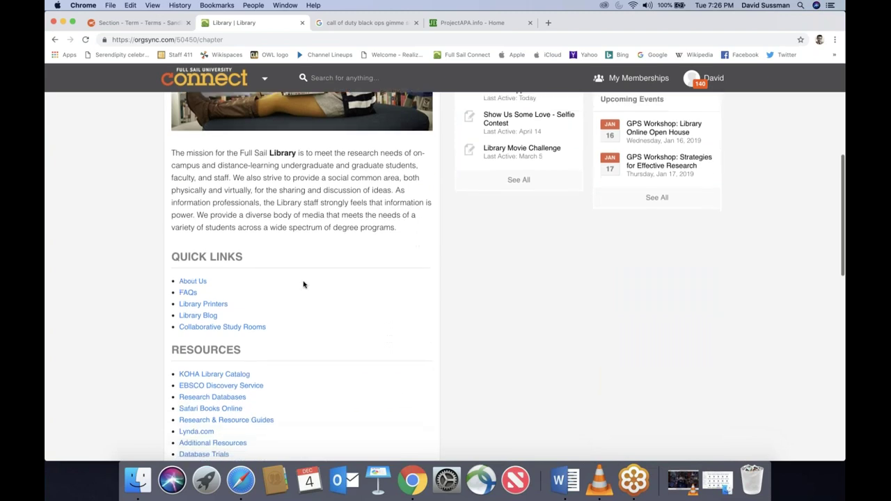
pyautogui.click(233, 402)
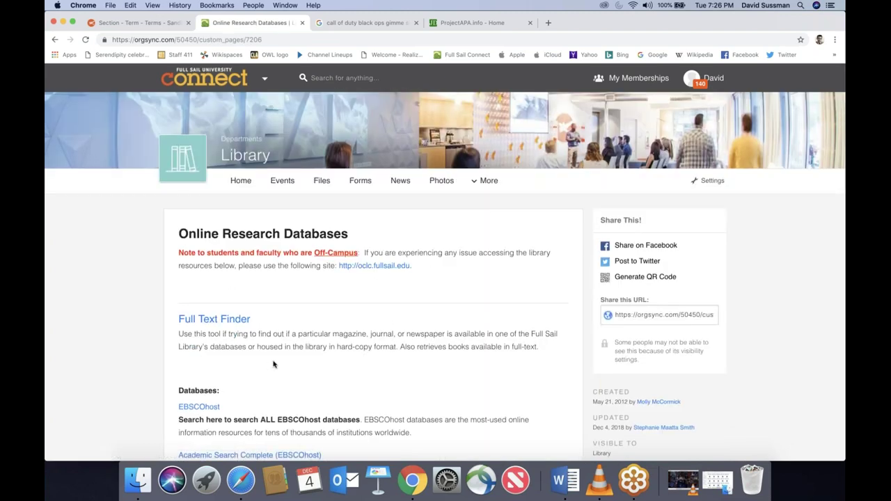
pyautogui.scroll(-3, 233, 402)
pyautogui.click(202, 277)
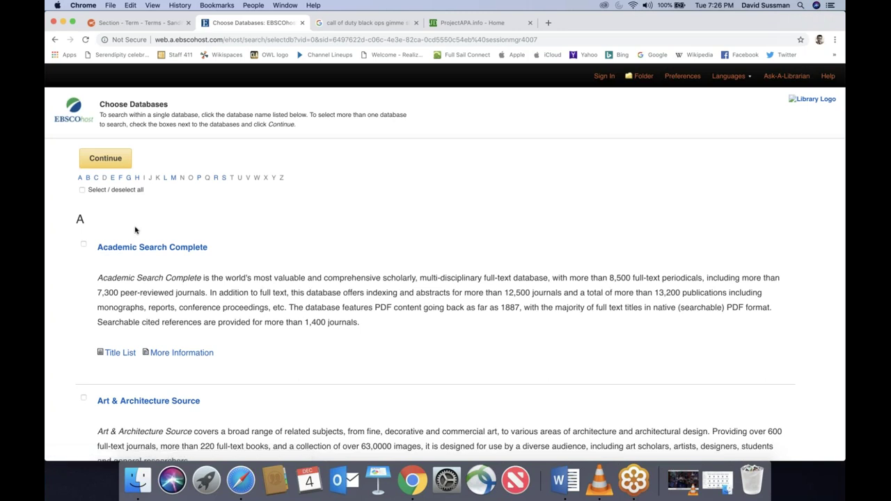
pyautogui.click(82, 191)
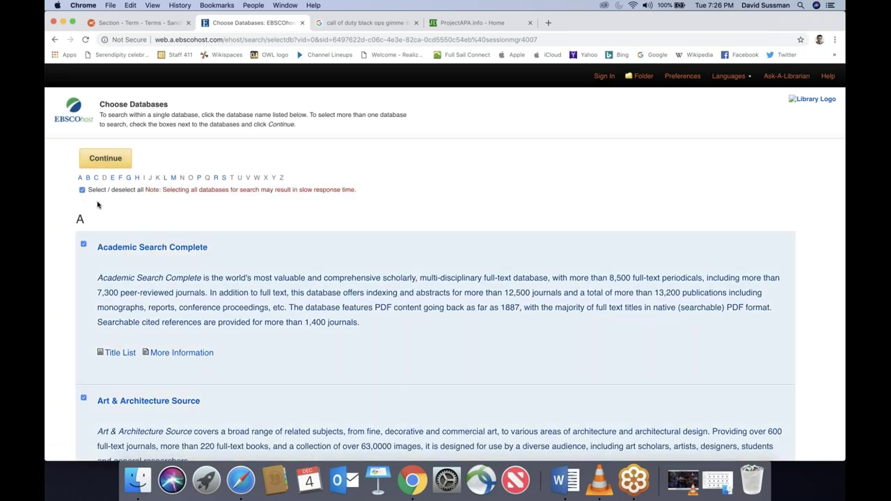
# - Continue to Advanced Search and run 'call of duty' AND 'gimme shelter'
pyautogui.click(107, 162)
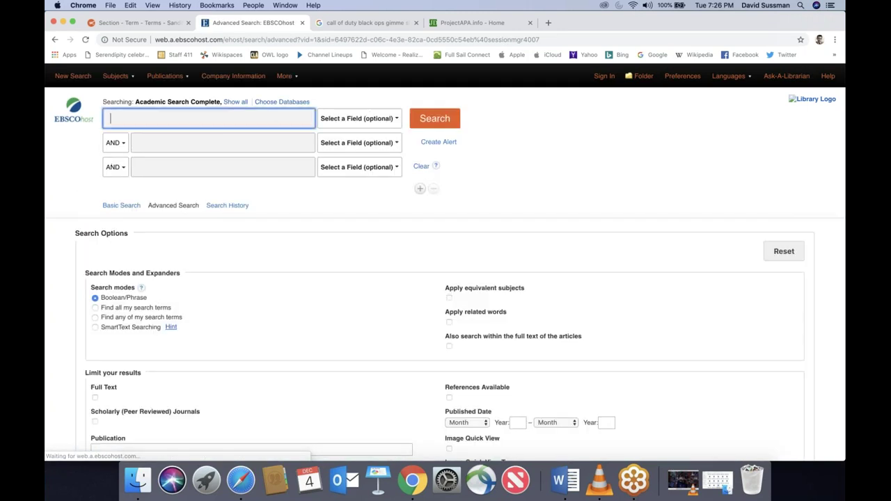
pyautogui.write('call of ')
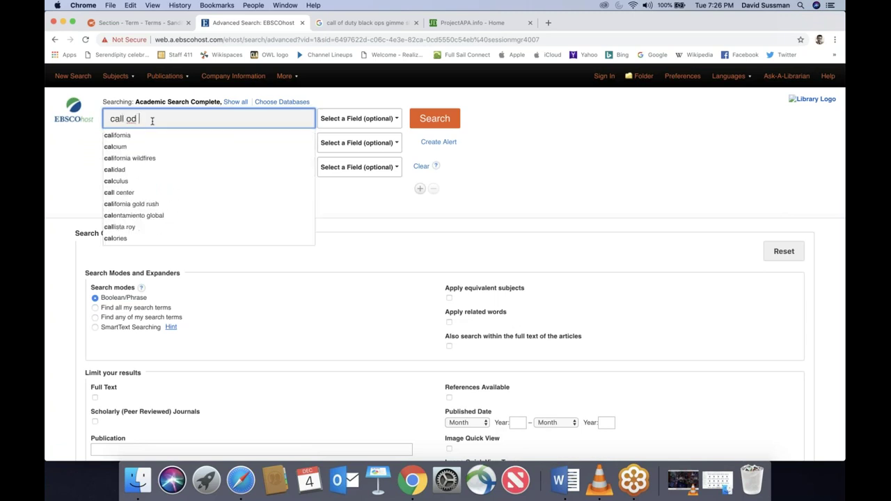
pyautogui.write('duty')
pyautogui.press('Tab')
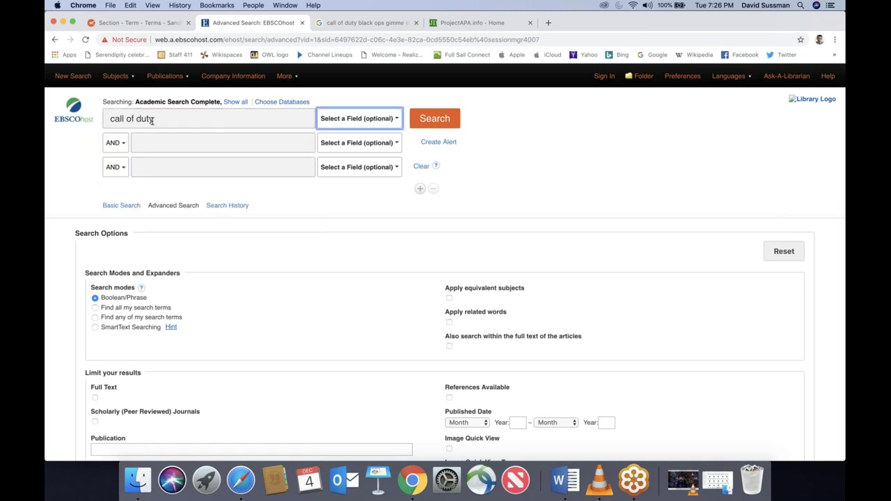
pyautogui.click(139, 146)
pyautogui.write('gimme')
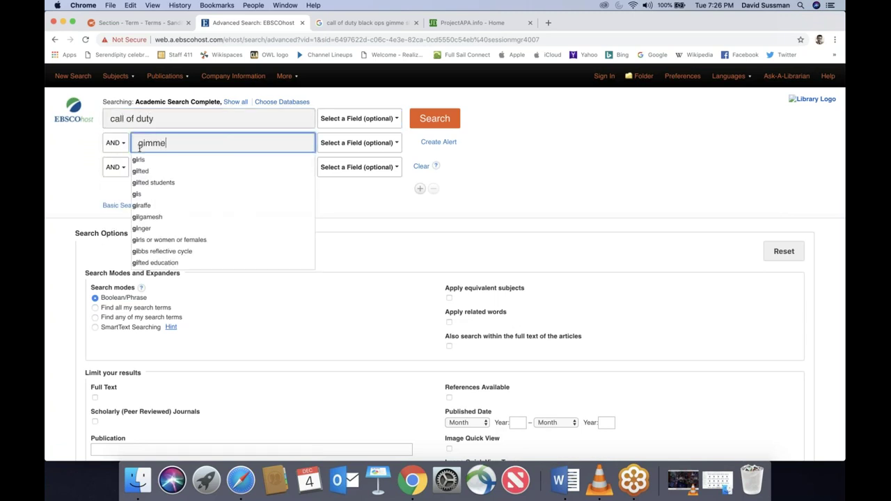
pyautogui.write(' shelter')
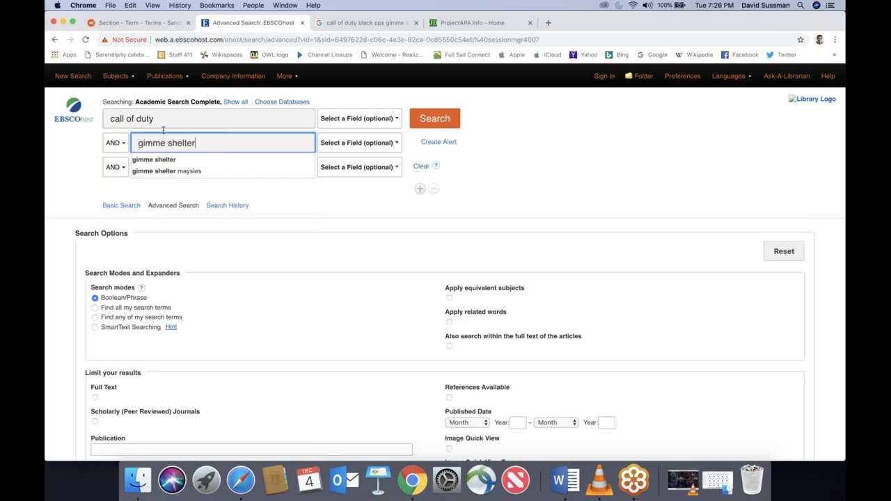
pyautogui.press('Return')
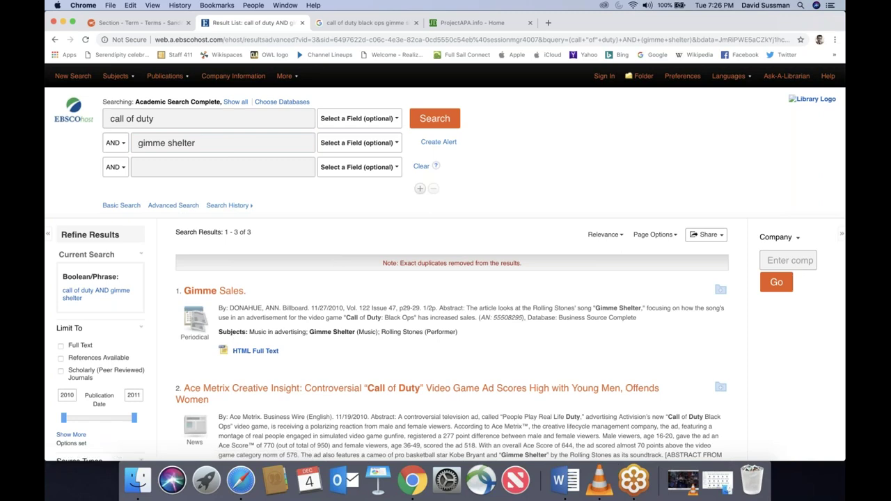
# - Open the 'Gimme Sales' Billboard article and scroll to its HTML full text
pyautogui.click(229, 291)
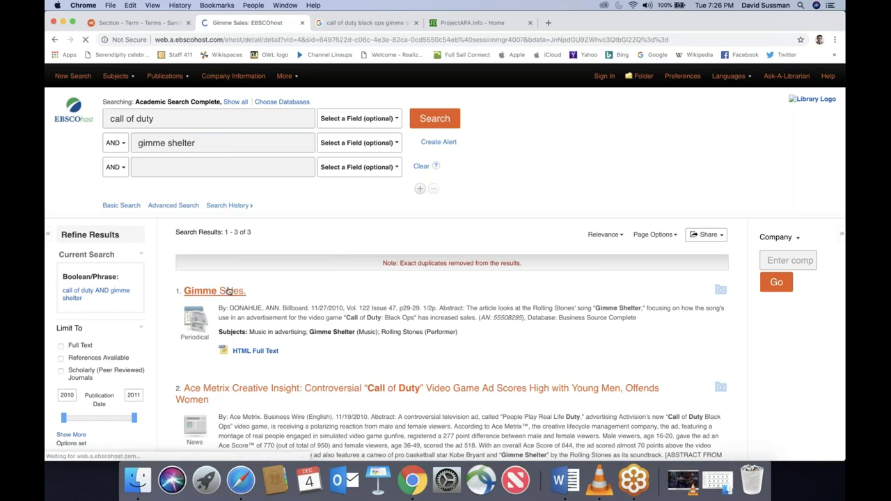
pyautogui.scroll(-15, 229, 291)
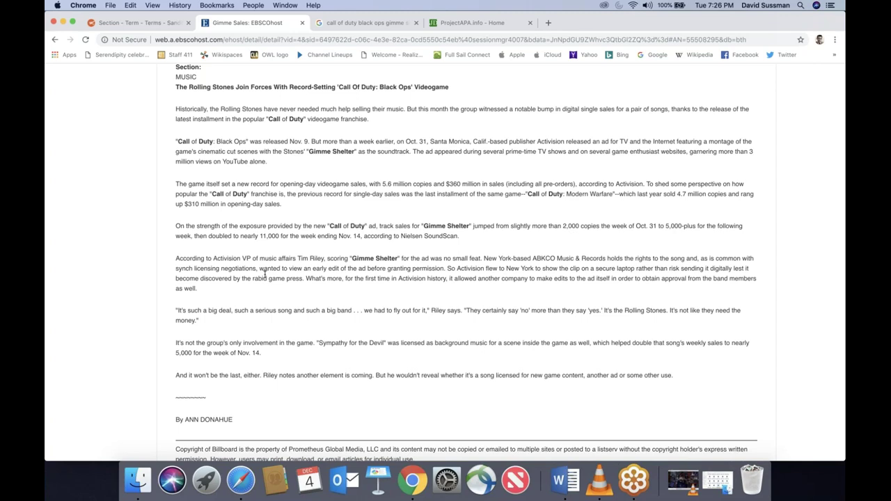
# - Add and erase a trial line 'You can star' in Word, then return to Chrome
pyautogui.click(565, 481)
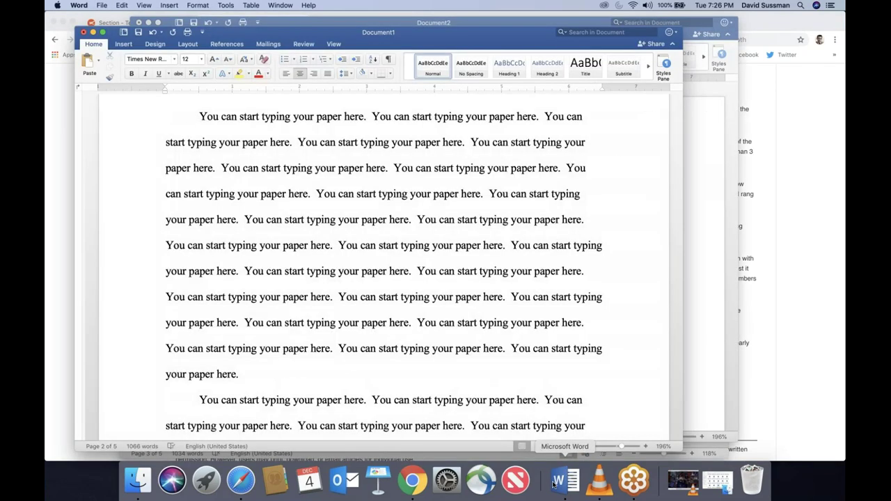
pyautogui.scroll(-3, 336, 253)
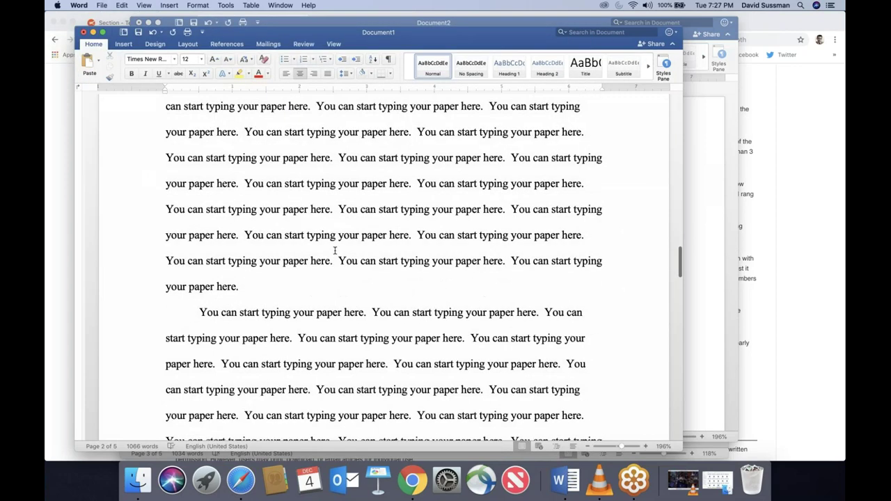
pyautogui.click(245, 287)
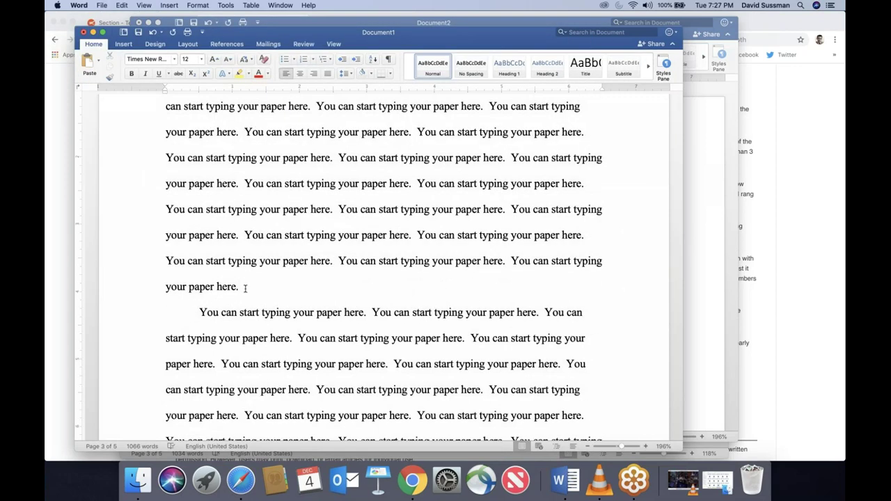
pyautogui.press('Return')
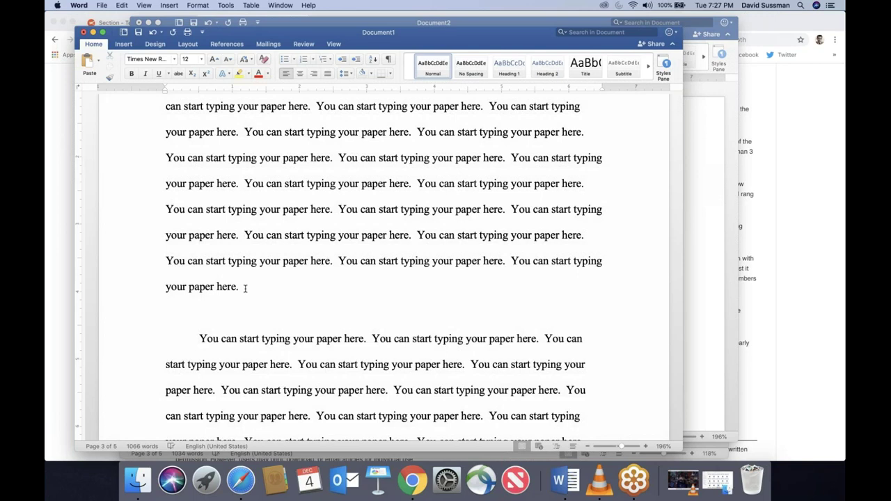
pyautogui.write('You can star')
pyautogui.press('BackSpace')
pyautogui.press('BackSpace')
pyautogui.press('BackSpace')
pyautogui.press('BackSpace')
pyautogui.press('BackSpace')
pyautogui.press('BackSpace')
pyautogui.press('BackSpace')
pyautogui.press('BackSpace')
pyautogui.press('BackSpace')
pyautogui.press('BackSpace')
pyautogui.press('BackSpace')
pyautogui.press('BackSpace')
pyautogui.press('BackSpace')
pyautogui.press('BackSpace')
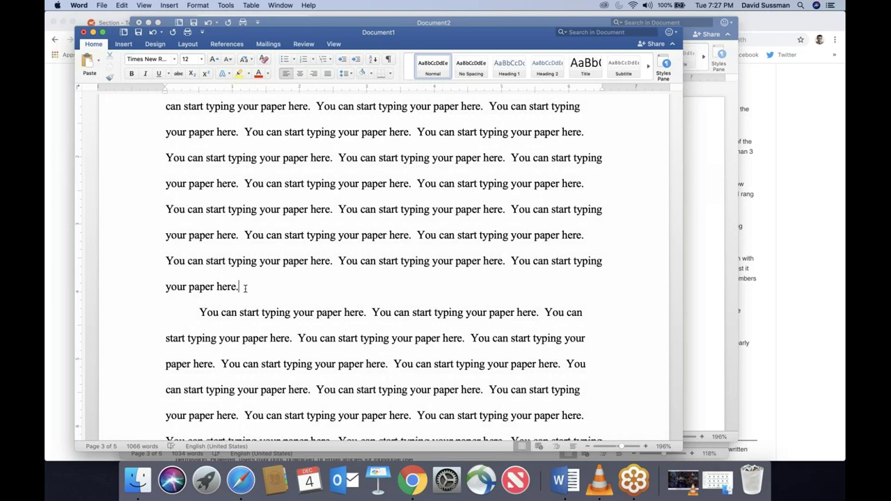
pyautogui.click(56, 97)
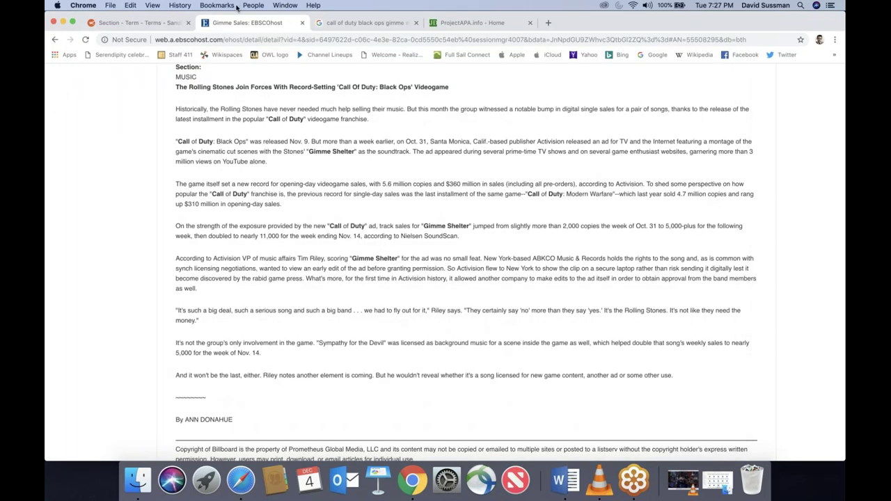
# - Search Google for 'apa how to cite a quote within an article' and scan the results
pyautogui.click(334, 24)
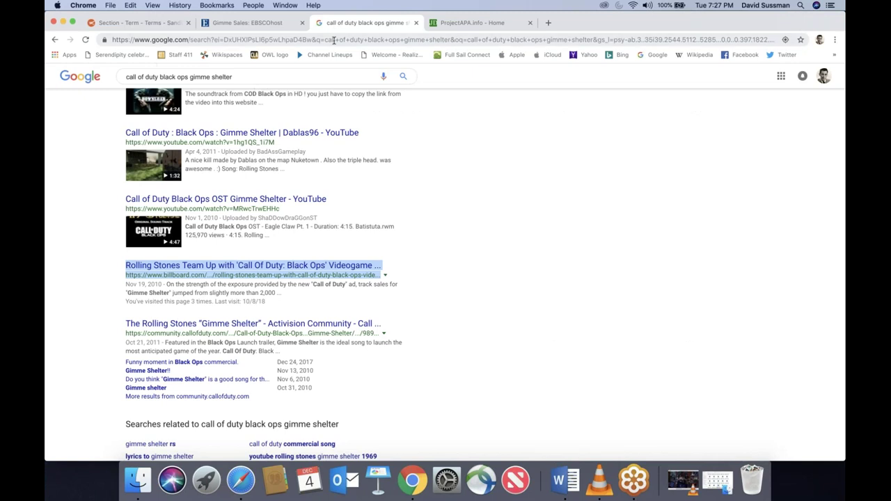
pyautogui.click(334, 40)
pyautogui.write('APA ho')
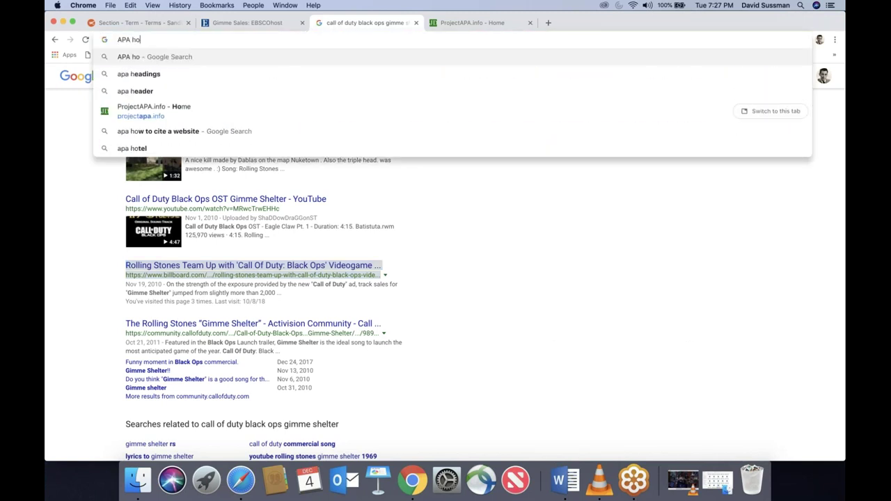
pyautogui.write('w to cite')
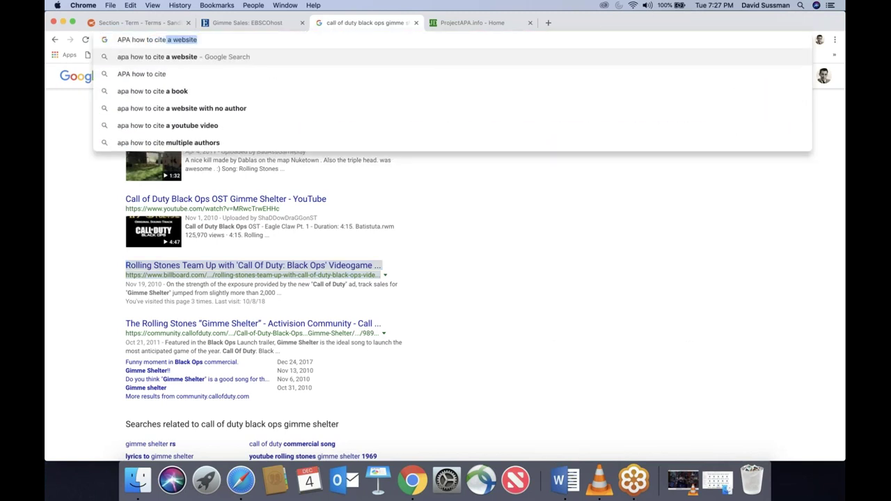
pyautogui.write(' quotation withi')
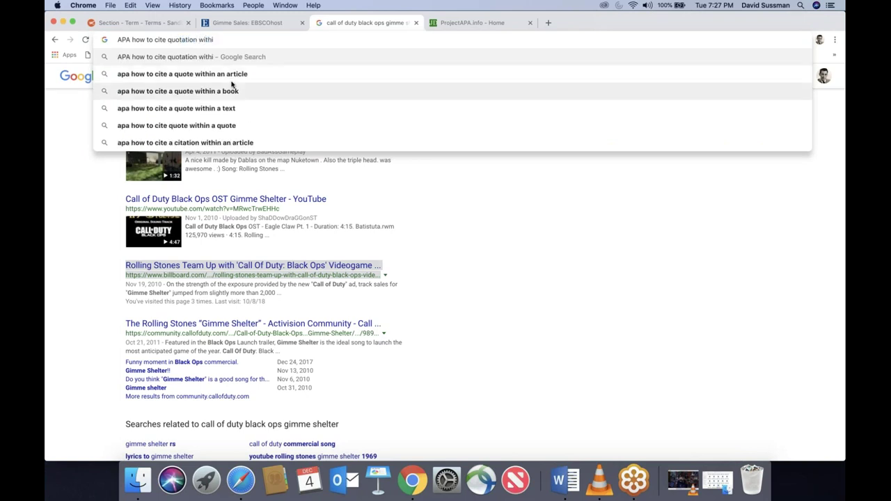
pyautogui.click(226, 76)
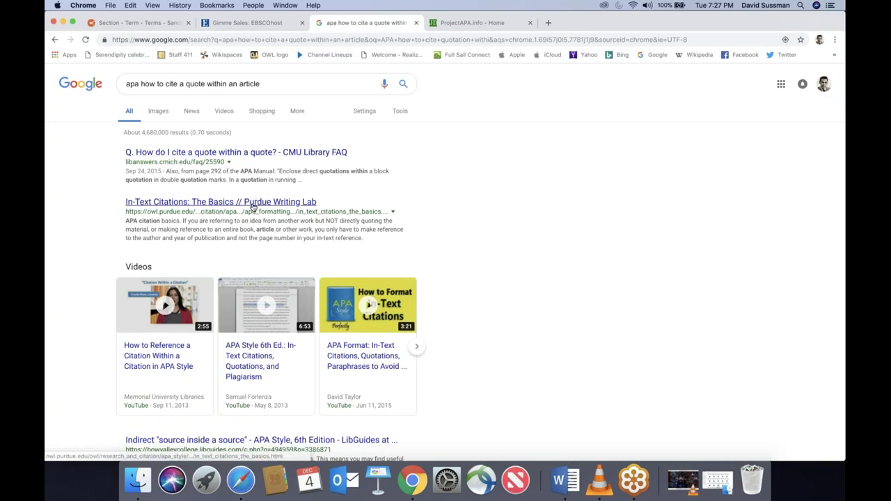
pyautogui.scroll(-1, 278, 207)
pyautogui.scroll(-1, 279, 207)
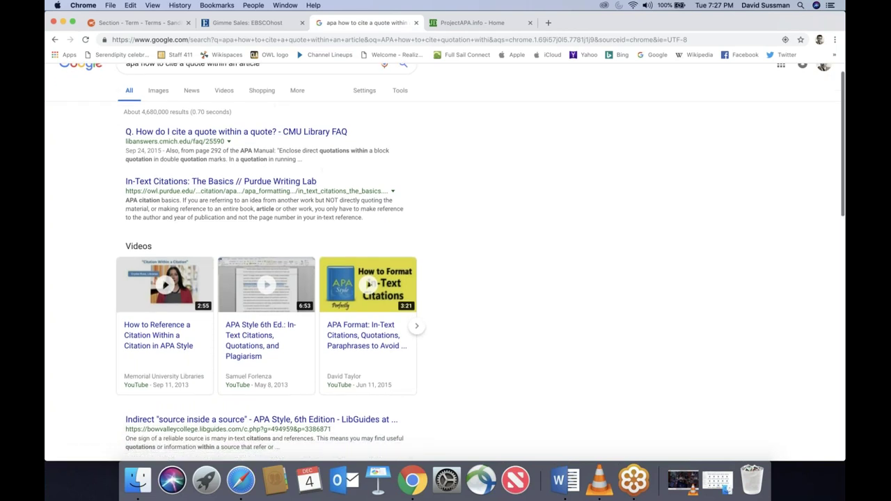
pyautogui.scroll(-2, 279, 206)
pyautogui.scroll(-3, 264, 278)
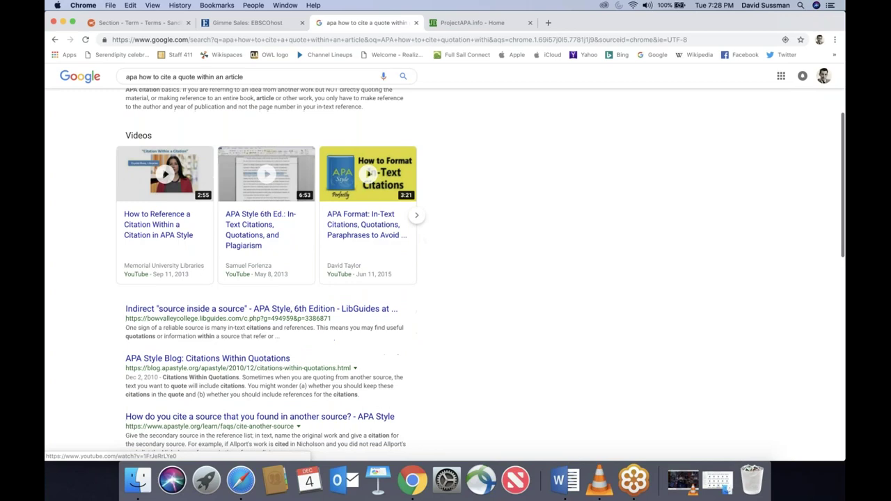
pyautogui.scroll(-2, 278, 278)
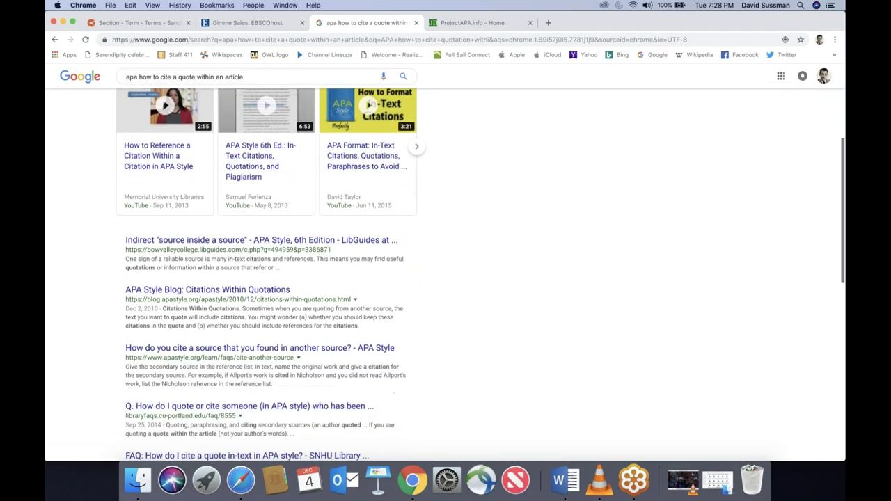
pyautogui.scroll(6, 279, 278)
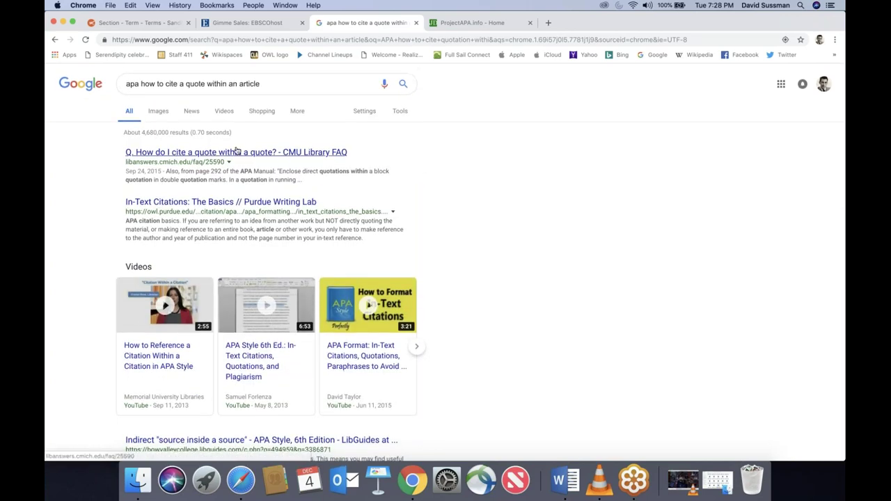
# - Highlight the 'as cited in' example on the CMU Library FAQ, then go back to Word
pyautogui.click(239, 153)
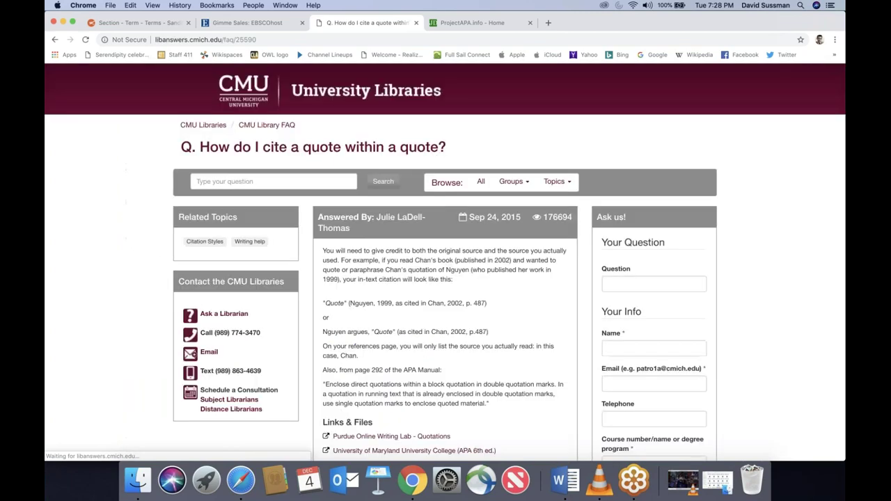
pyautogui.scroll(-3, 319, 219)
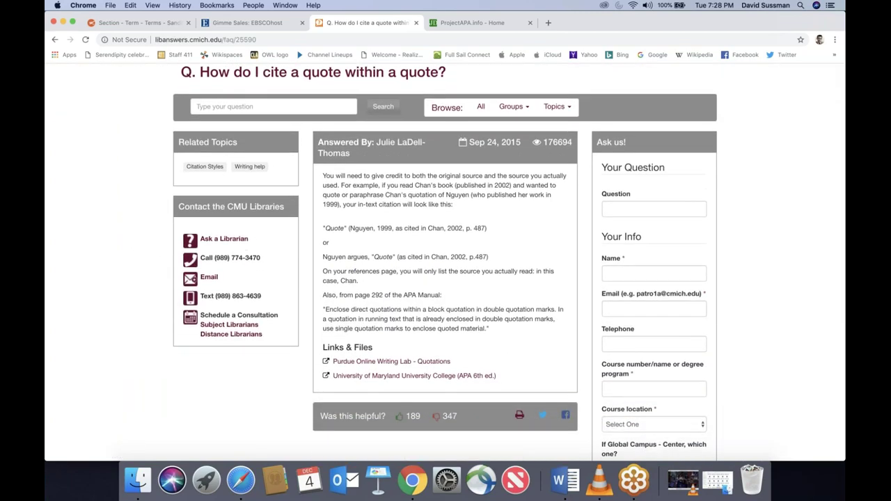
pyautogui.scroll(5, 394, 264)
pyautogui.moveTo(335, 220); pyautogui.dragTo(567, 221)
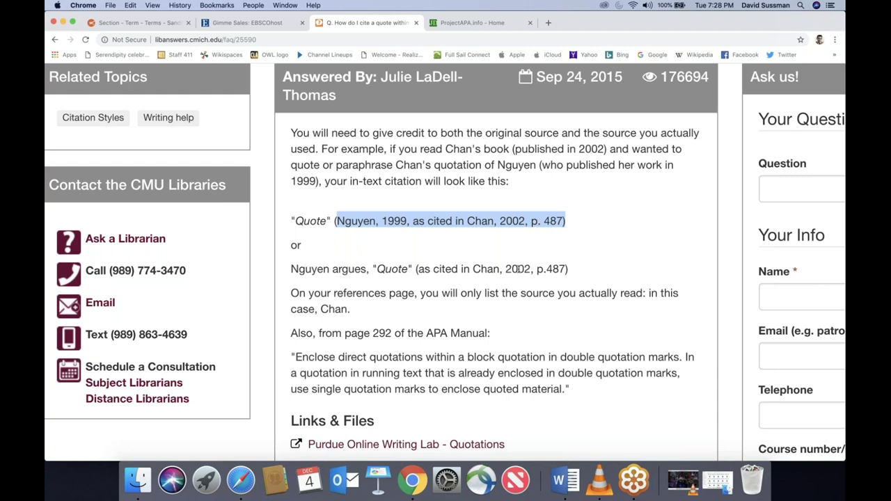
pyautogui.scroll(-1, 518, 269)
pyautogui.scroll(1, 518, 268)
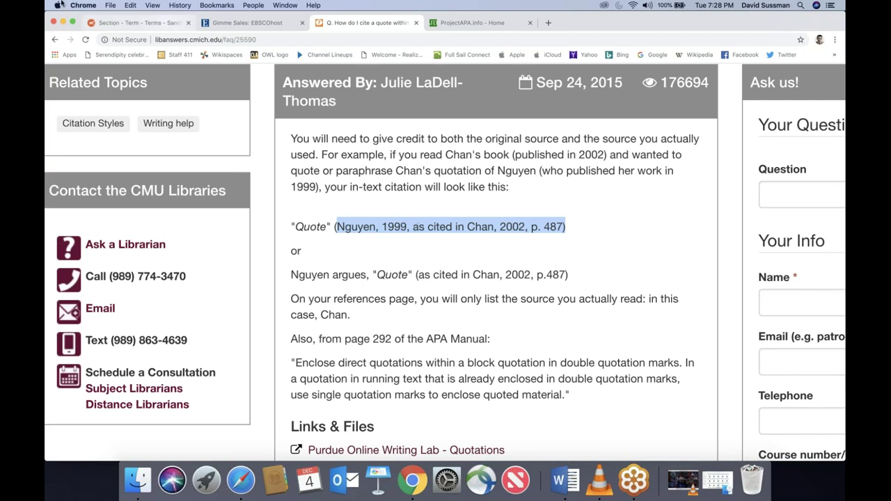
pyautogui.click(55, 40)
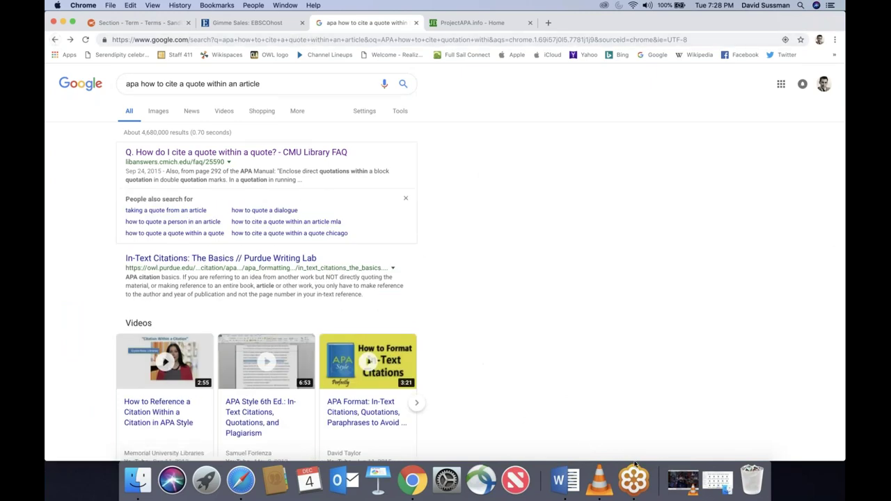
pyautogui.click(565, 481)
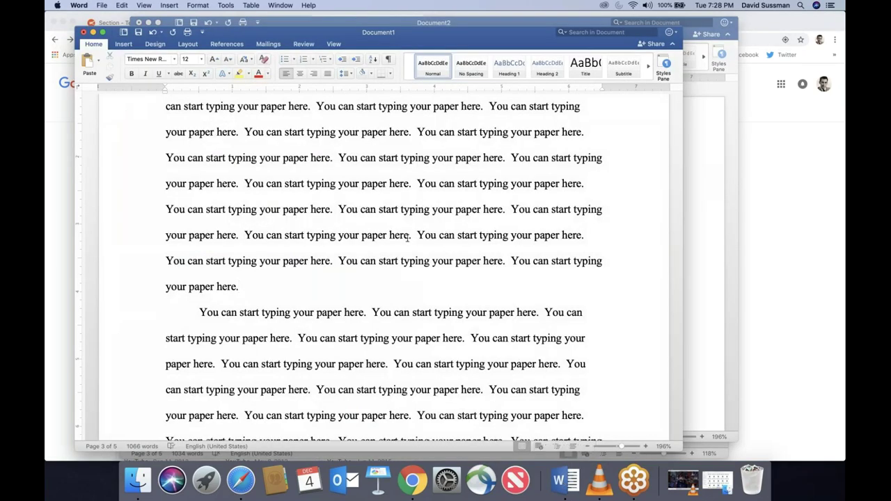
# - Scroll through the placeholder paragraphs on page 3, then return to the Chrome window
pyautogui.scroll(-5, 403, 247)
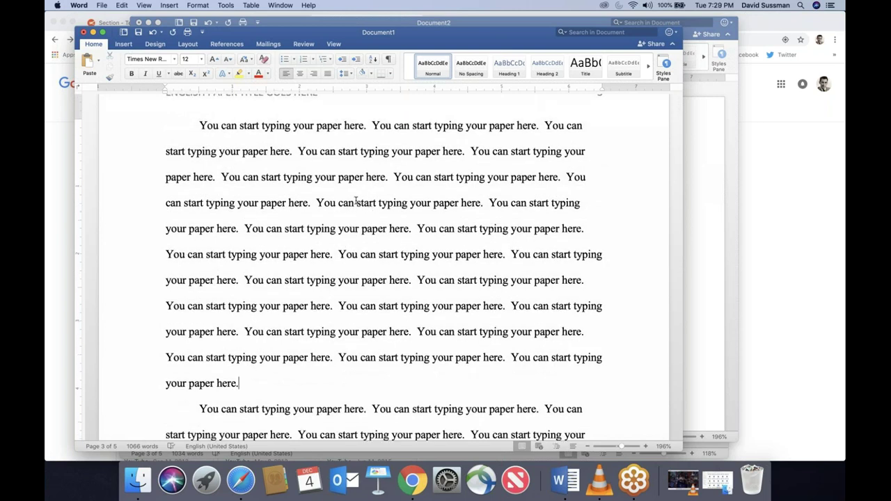
pyautogui.click(79, 18)
pyautogui.click(244, 27)
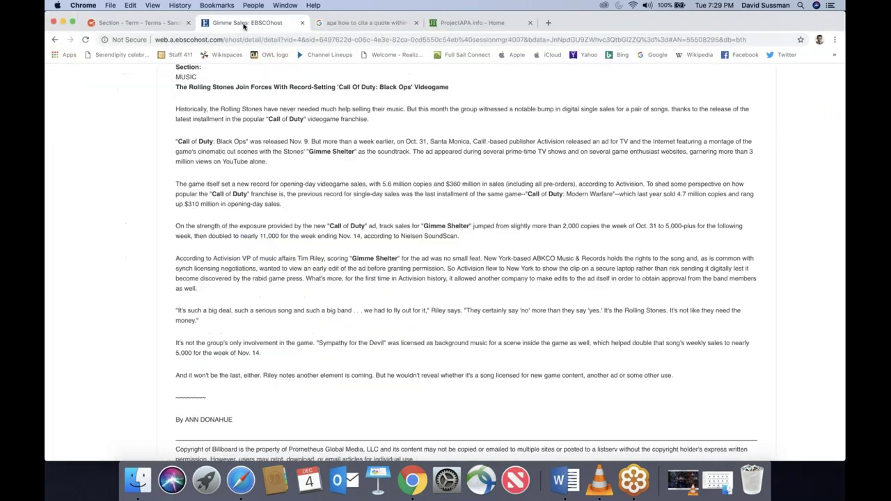
pyautogui.scroll(-2, 236, 209)
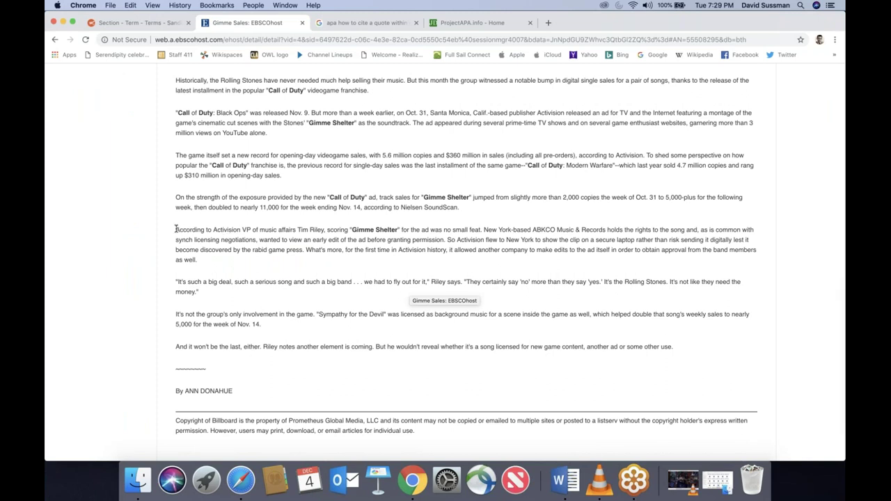
pyautogui.press('ctrl+super+d')
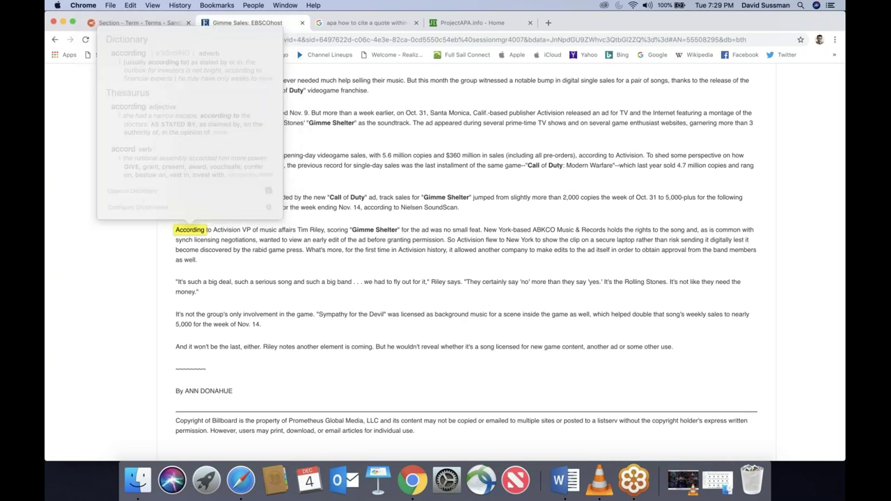
pyautogui.press('Escape')
pyautogui.moveTo(177, 230); pyautogui.dragTo(198, 260)
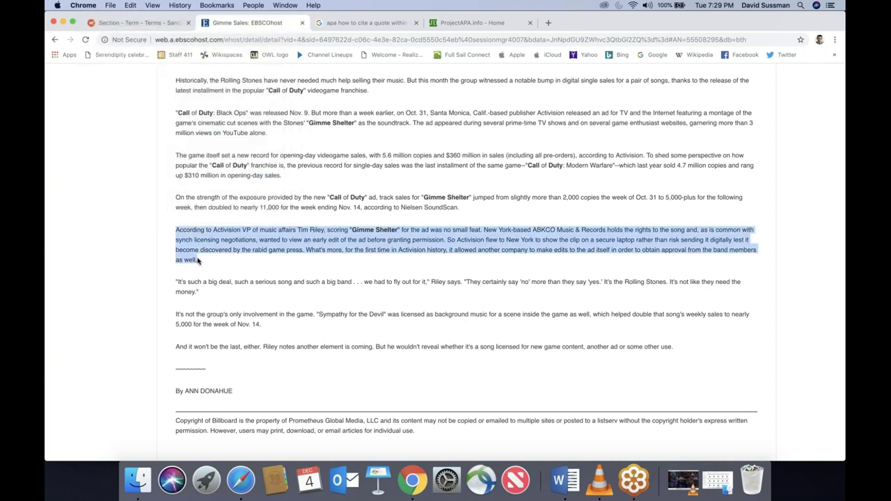
pyautogui.click(315, 264)
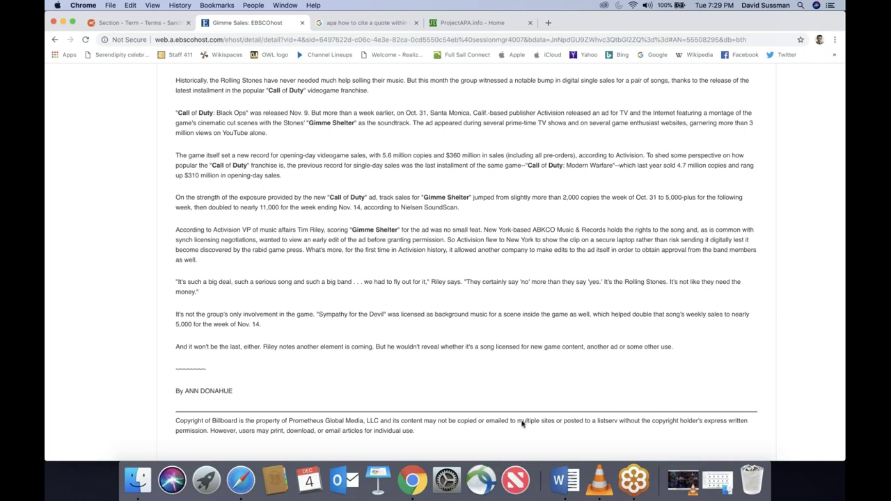
# - Switch from the Billboard article in Chrome to the Word paper draft
pyautogui.click(563, 480)
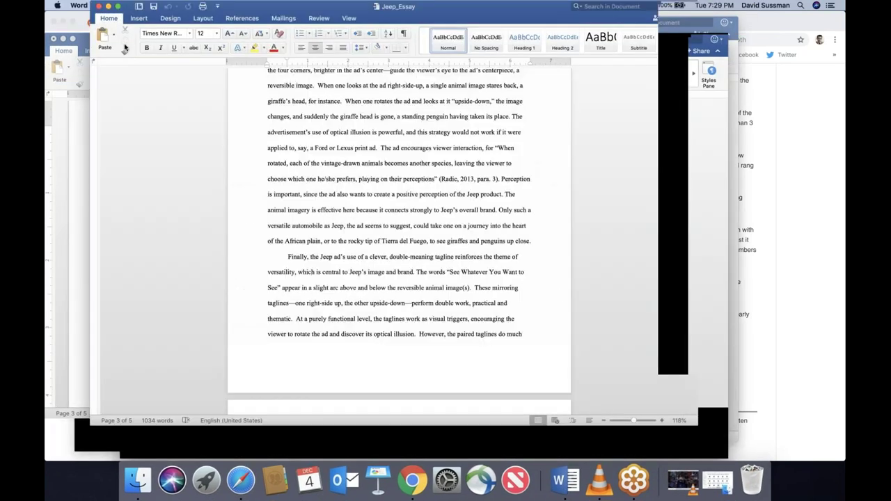
# - In Jeep_Essay, review the 'usually reserved for backgrounds' quote and its Chapman (2010, para. 1) citation
pyautogui.scroll(10, 343, 183)
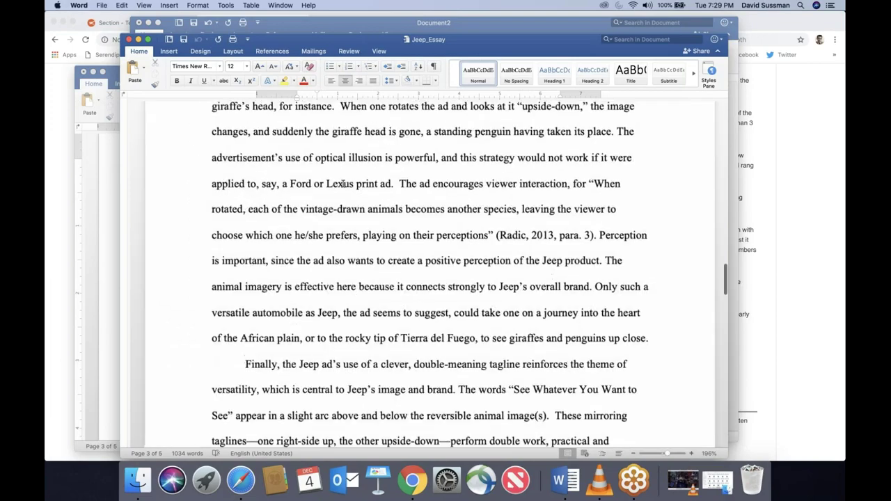
pyautogui.scroll(-2, 342, 183)
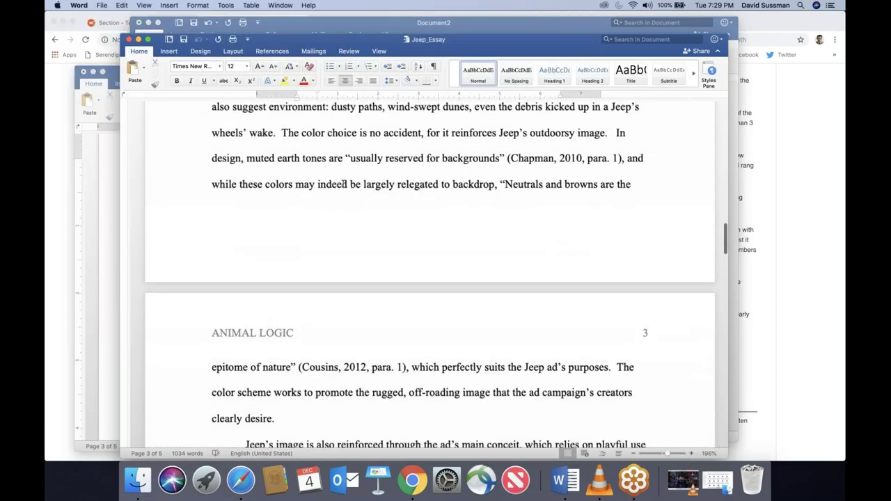
pyautogui.moveTo(333, 212); pyautogui.dragTo(593, 375)
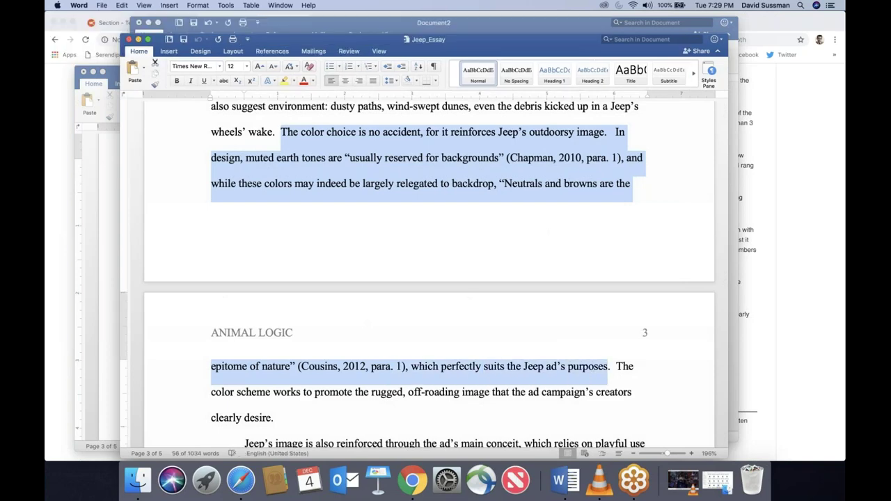
pyautogui.click(391, 178)
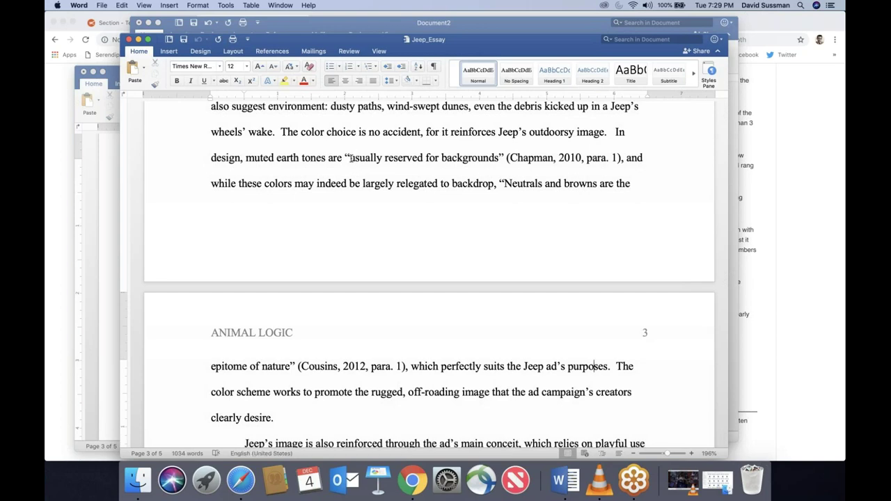
pyautogui.moveTo(351, 159); pyautogui.dragTo(472, 168)
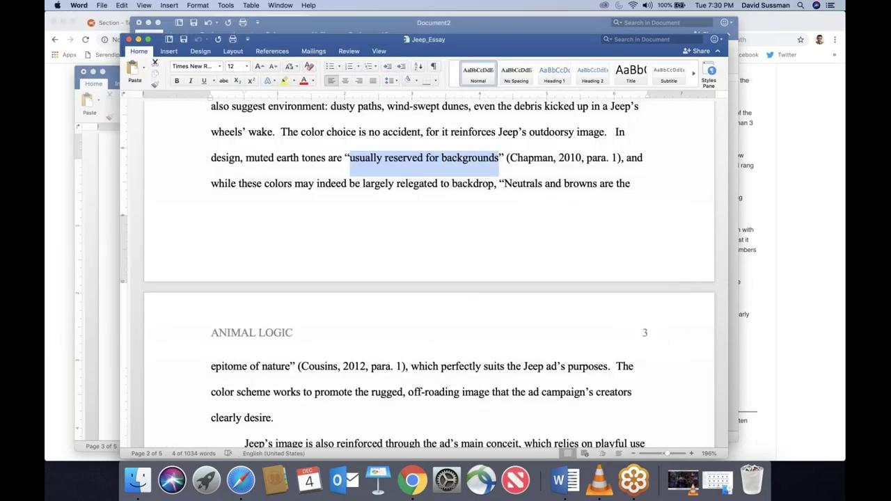
pyautogui.click(472, 159)
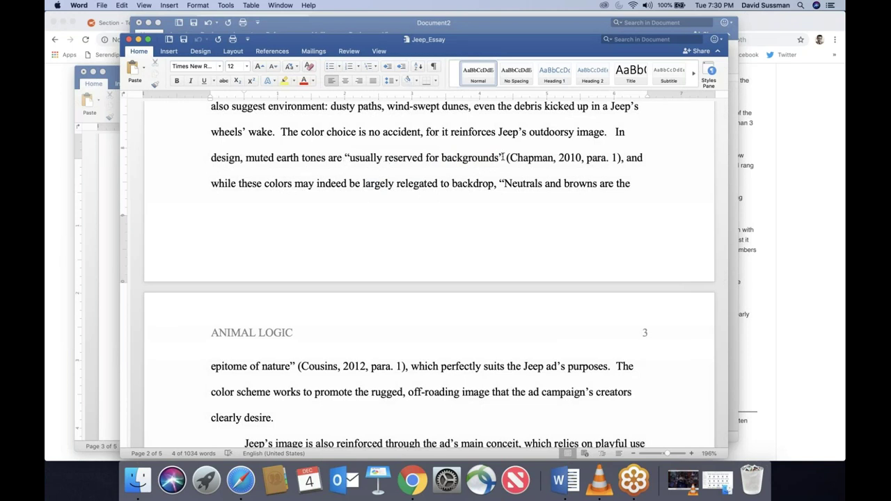
pyautogui.moveTo(511, 158); pyautogui.dragTo(592, 168)
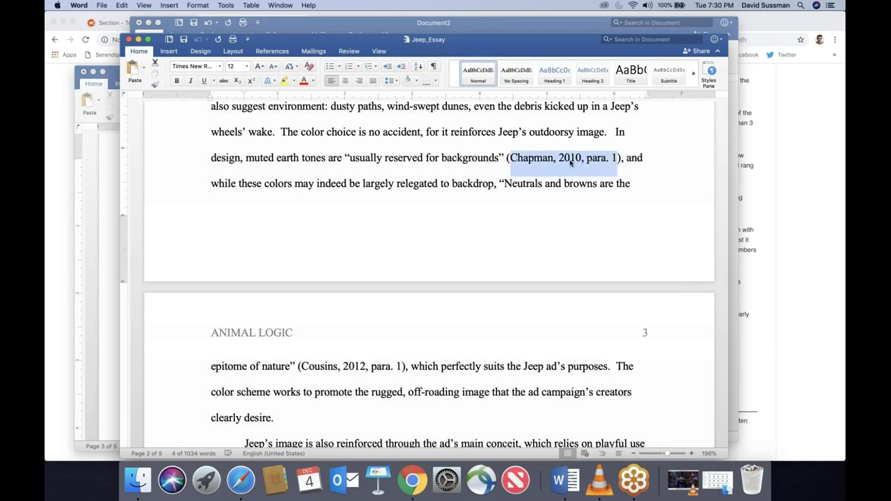
pyautogui.click(609, 163)
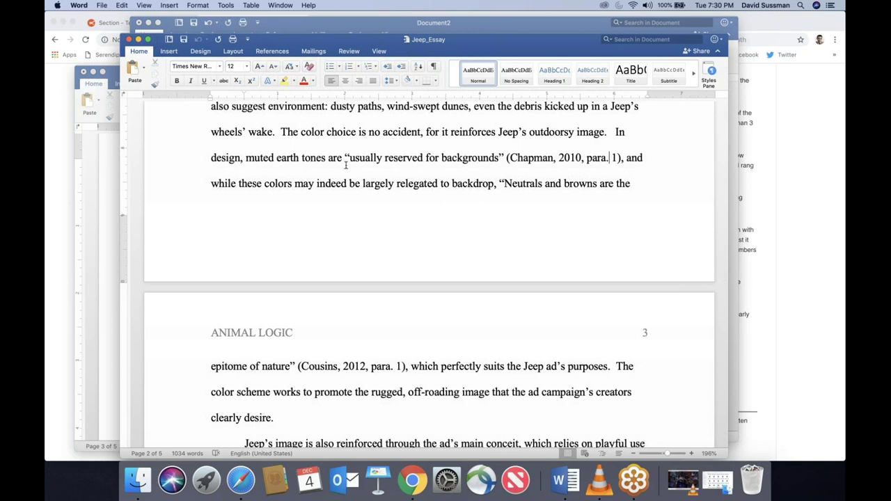
# - Review the 'Neutrals and browns are the epitome of nature' quote, then return to Document1
pyautogui.moveTo(349, 158); pyautogui.dragTo(476, 159)
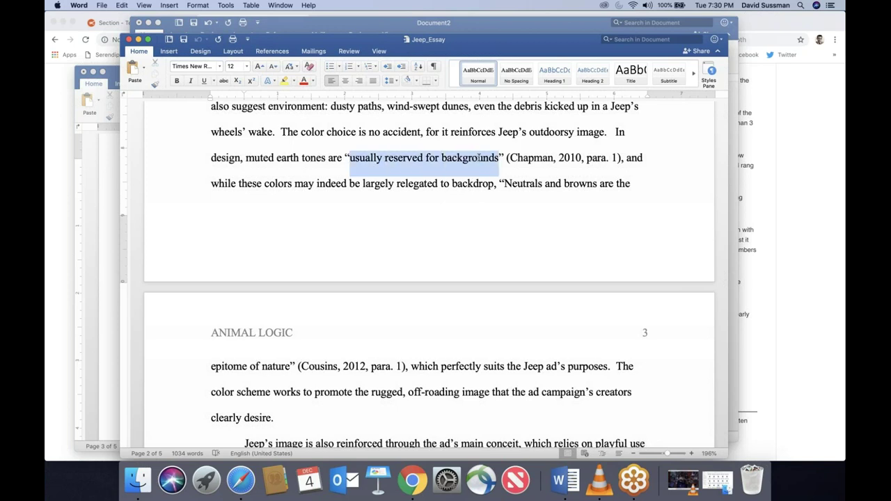
pyautogui.click(450, 183)
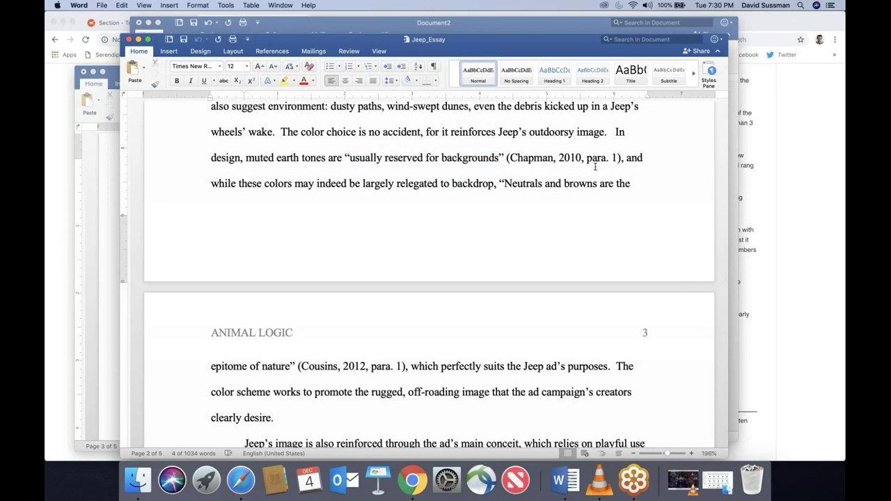
pyautogui.moveTo(500, 185); pyautogui.dragTo(291, 361)
pyautogui.click(392, 352)
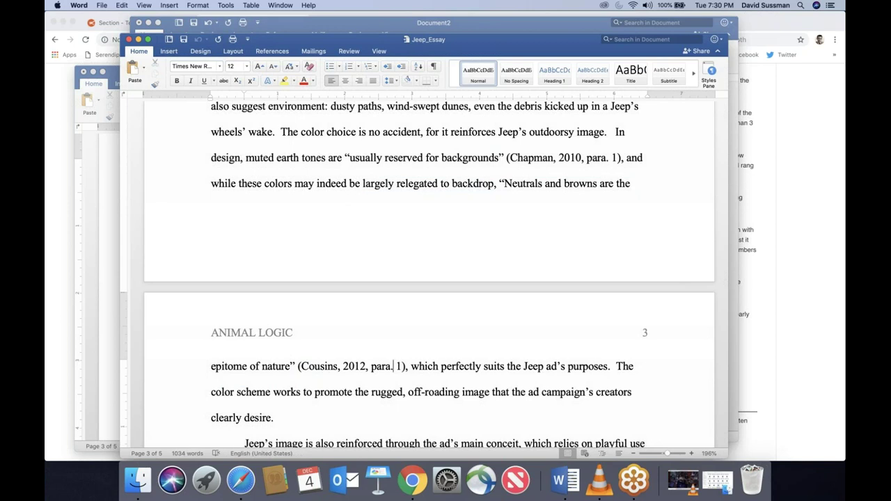
pyautogui.click(75, 159)
# - Pick out the 'According to Activision' paragraph in the zoomed-in Billboard article, then return to Word
pyautogui.click(63, 139)
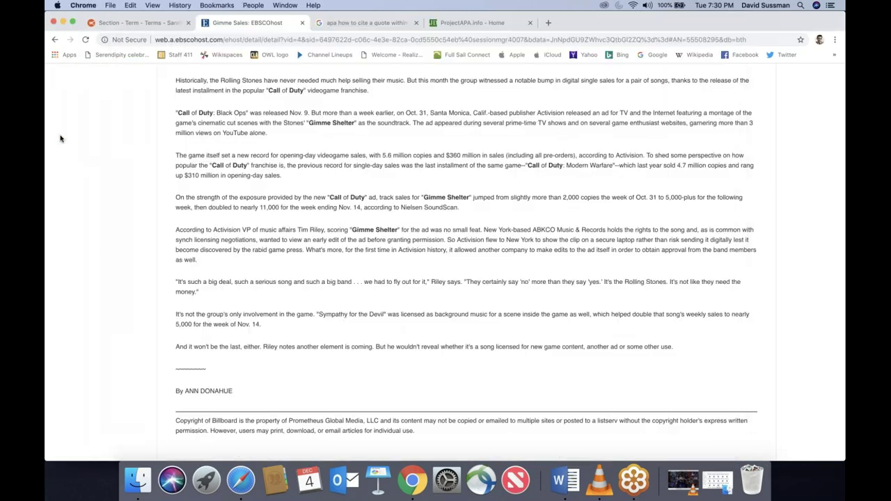
pyautogui.moveTo(177, 232); pyautogui.dragTo(205, 263)
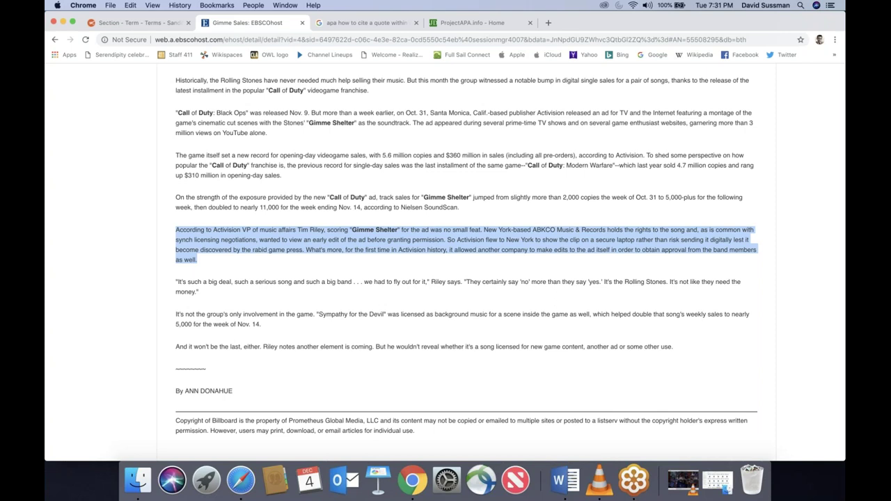
pyautogui.click(305, 281)
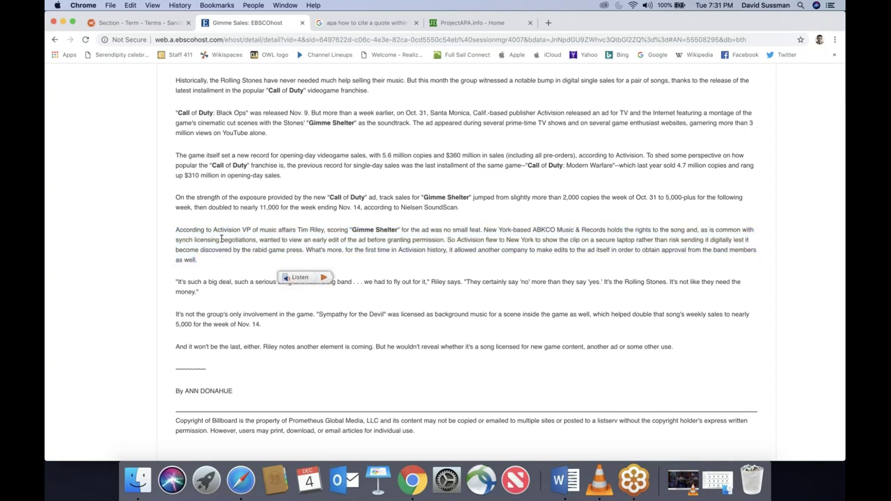
pyautogui.tripleClick(176, 230)
pyautogui.click(225, 226)
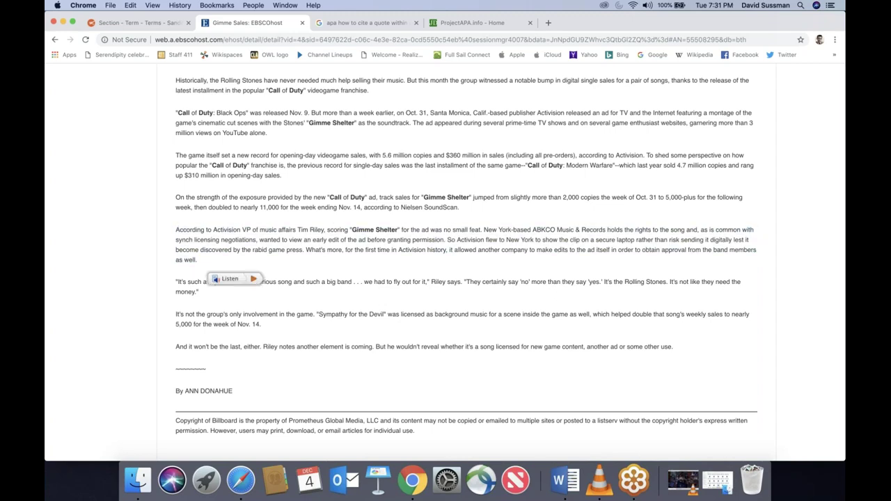
pyautogui.press('super+equal')
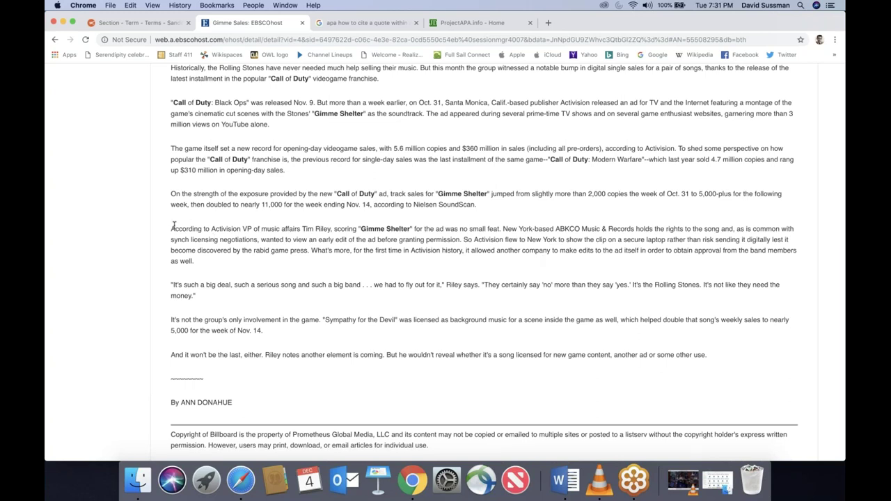
pyautogui.moveTo(172, 228); pyautogui.dragTo(196, 263)
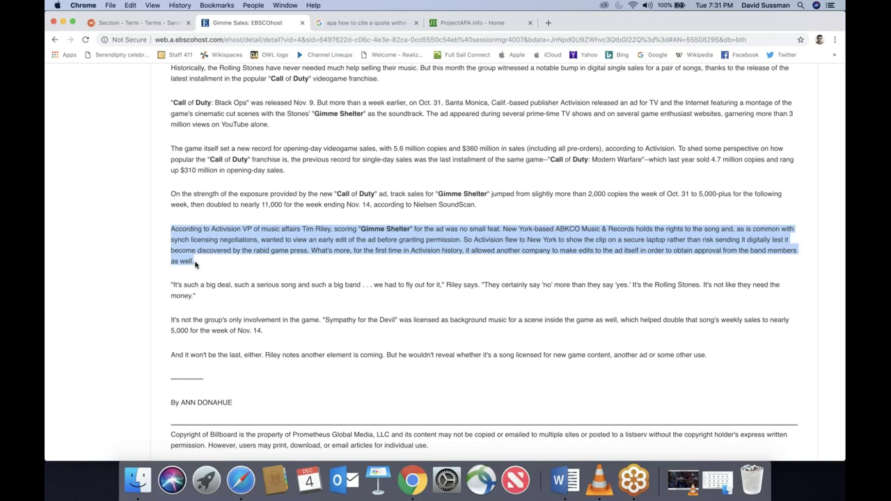
pyautogui.click(109, 223)
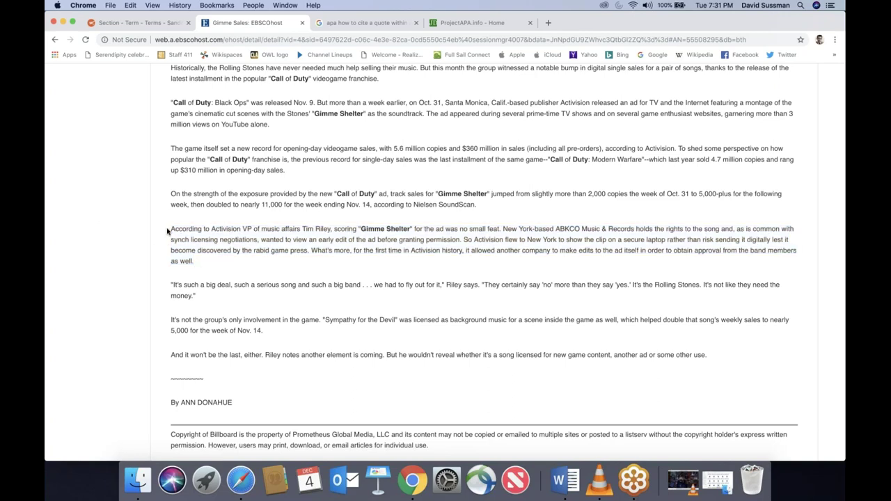
pyautogui.click(563, 482)
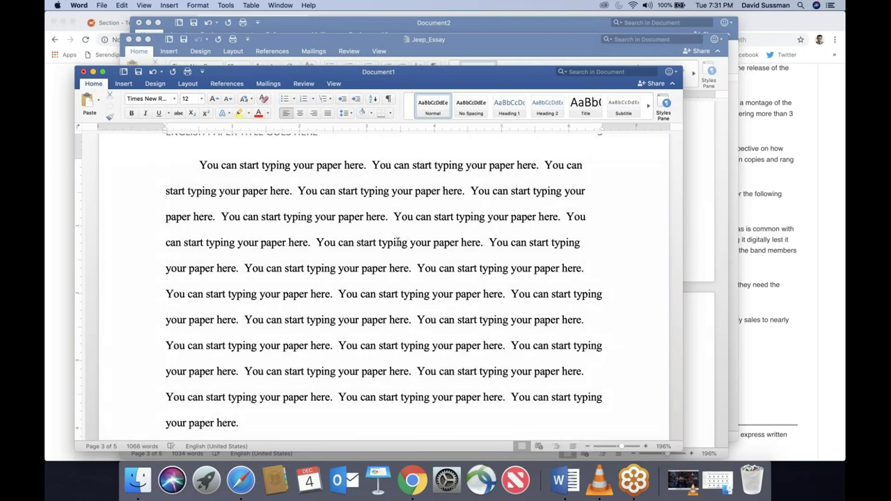
# - Check the article phrase naming Activision's vice president of music affairs, then return to Word
pyautogui.click(53, 122)
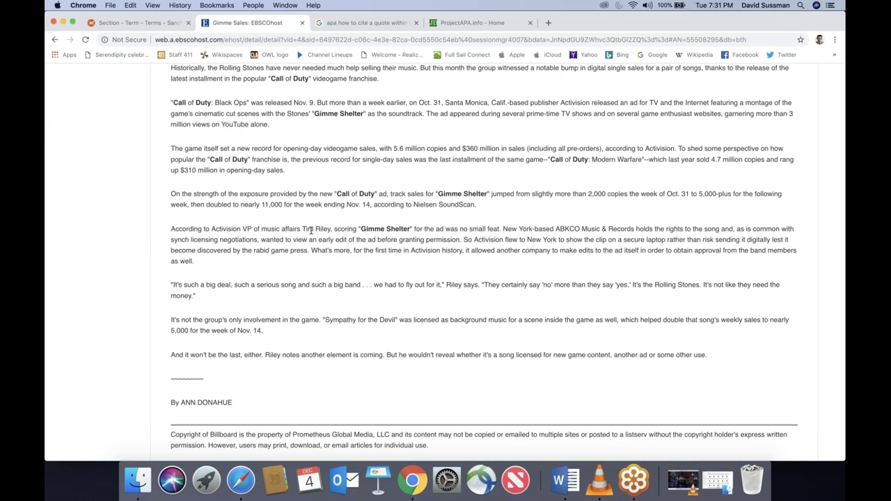
pyautogui.moveTo(212, 229); pyautogui.dragTo(330, 230)
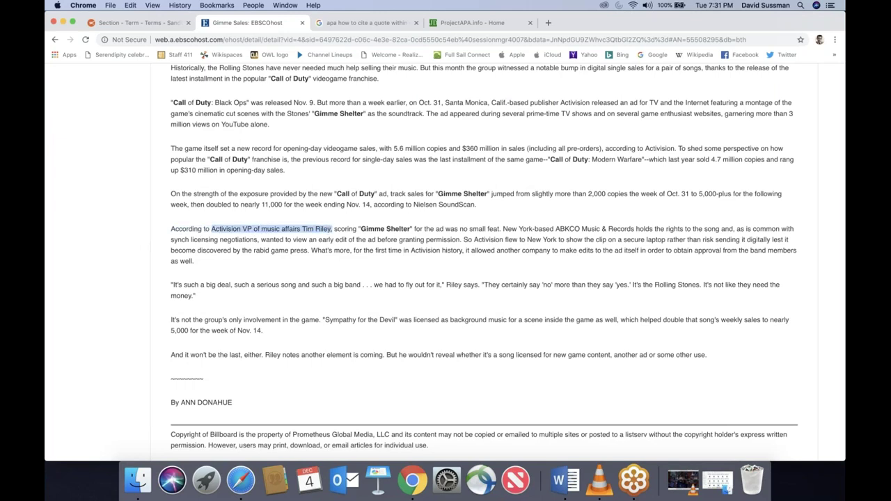
pyautogui.click(265, 227)
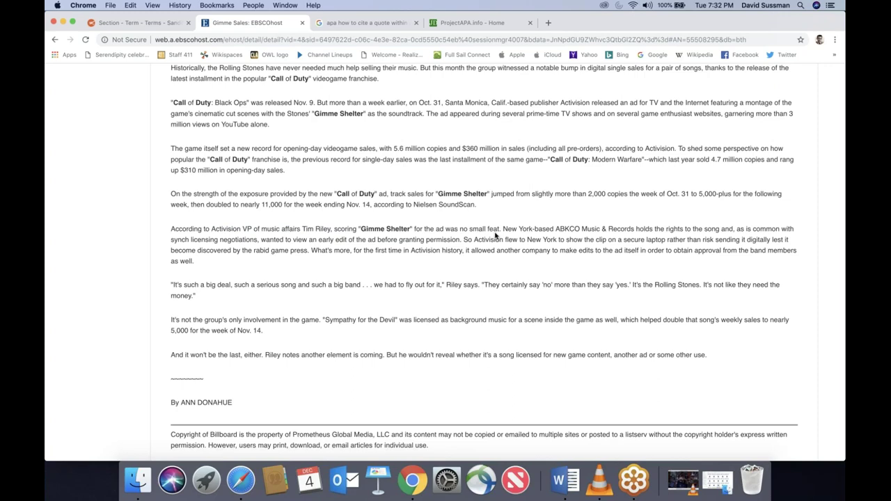
pyautogui.click(565, 481)
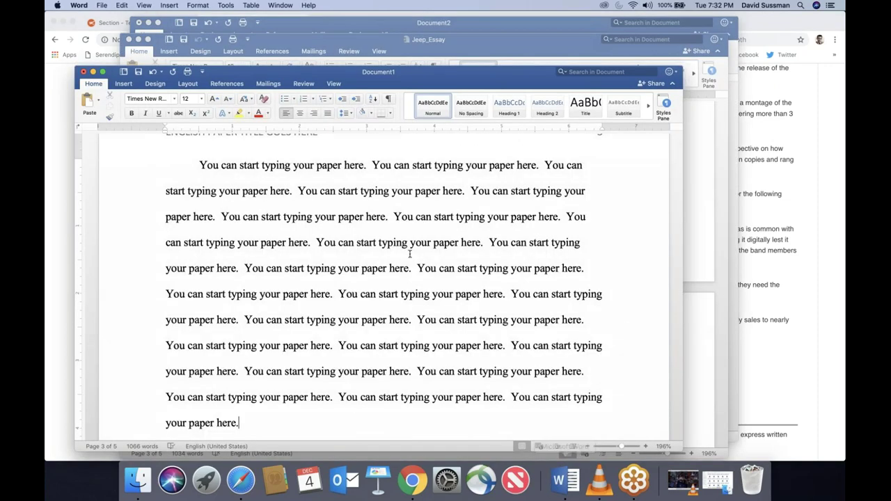
# - After 'here.' on line 4, start the sentence 'According to', naming the author and '(2010'
pyautogui.click(485, 243)
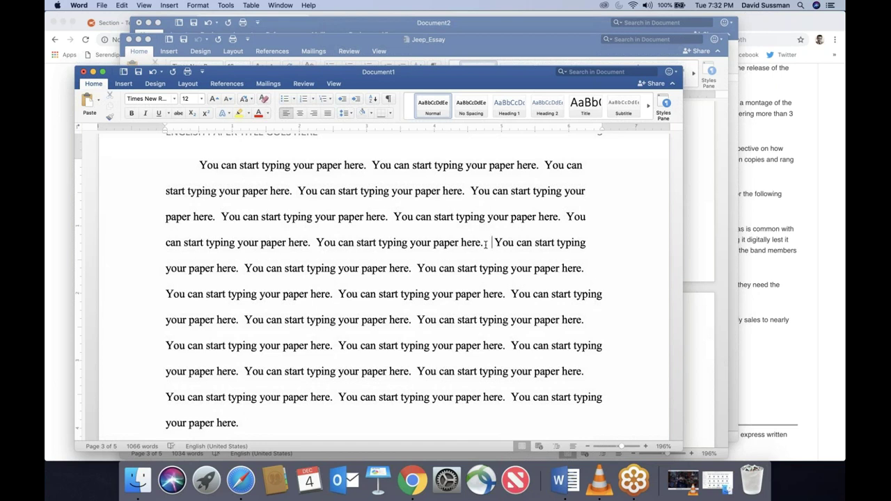
pyautogui.write('Accord')
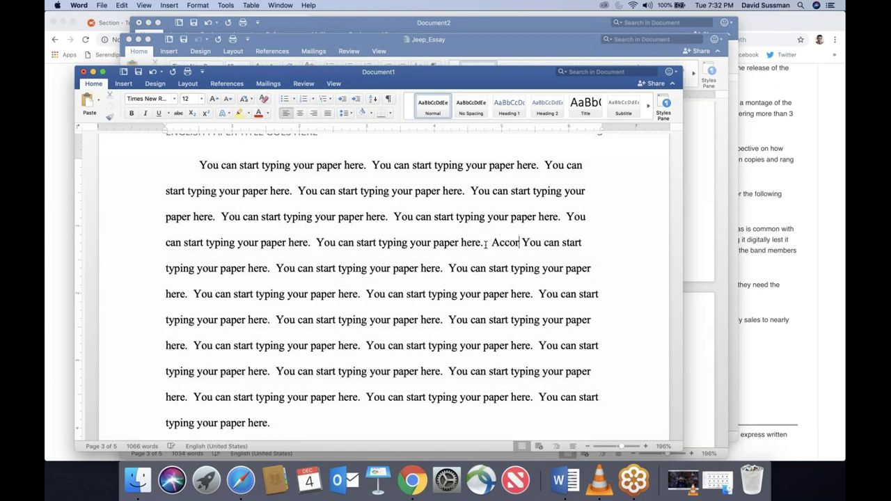
pyautogui.write('ing to Ann Don')
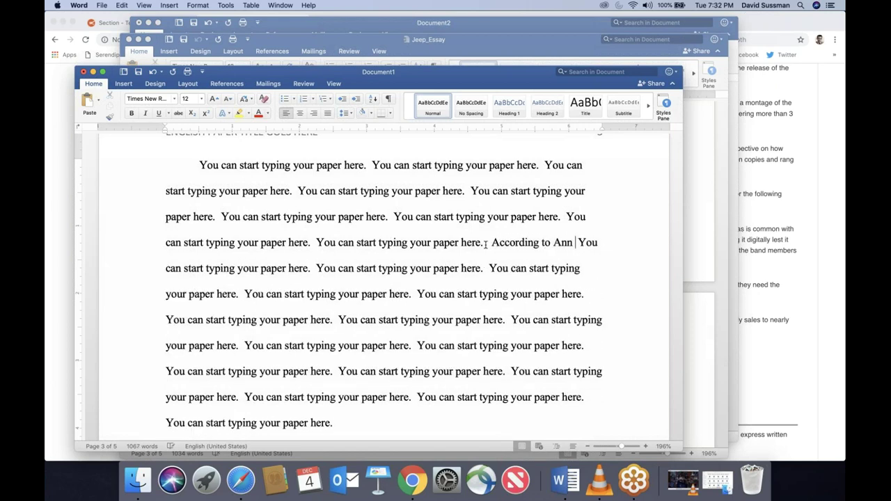
pyautogui.write('ahue ')
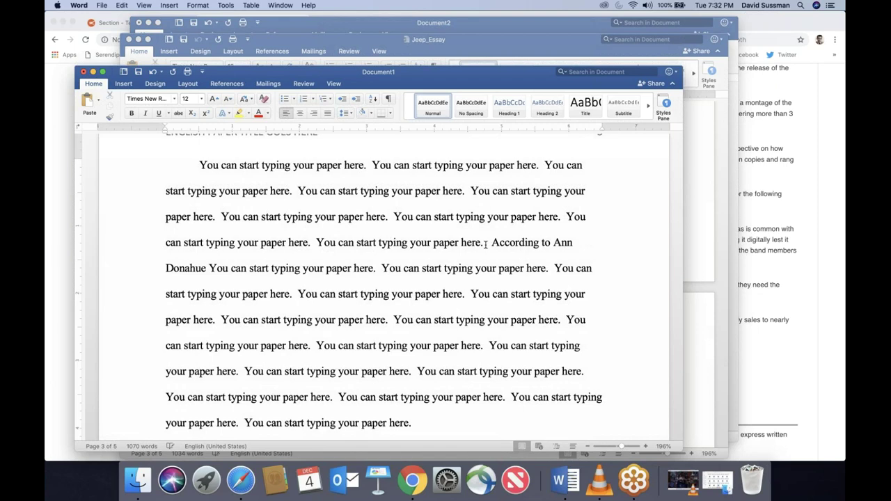
pyautogui.write('(20')
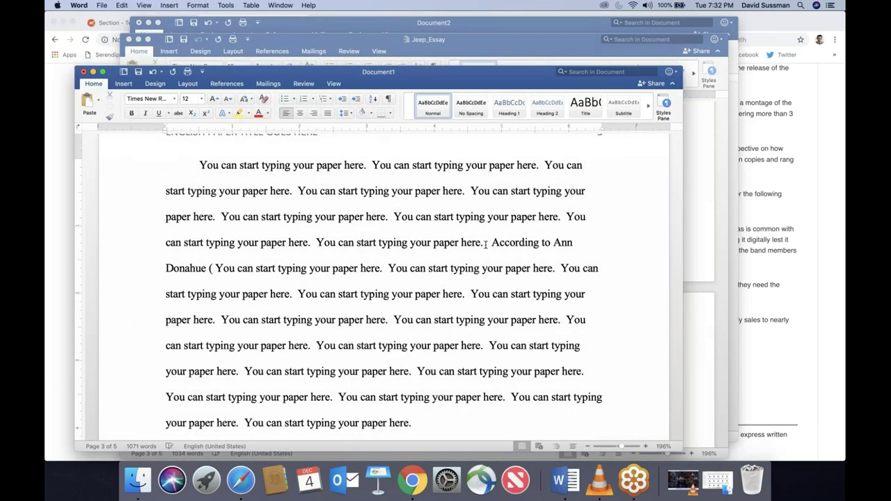
pyautogui.write('10')
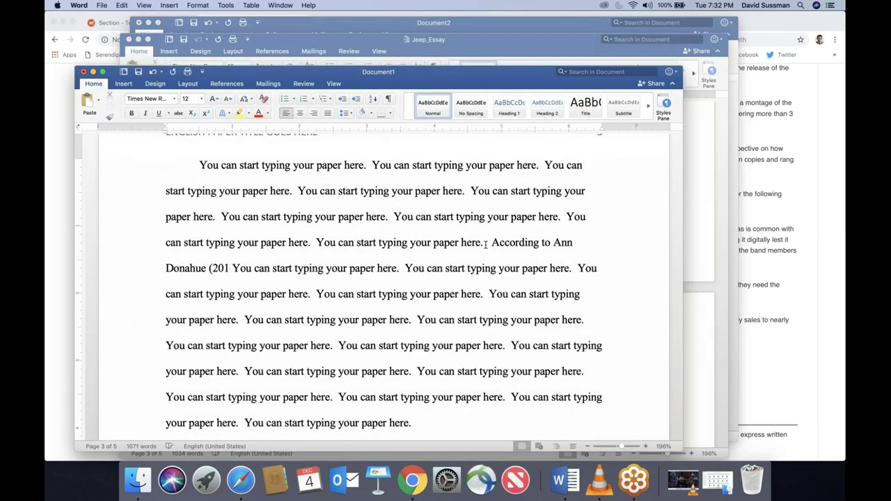
pyautogui.click(60, 174)
pyautogui.scroll(6, 169, 181)
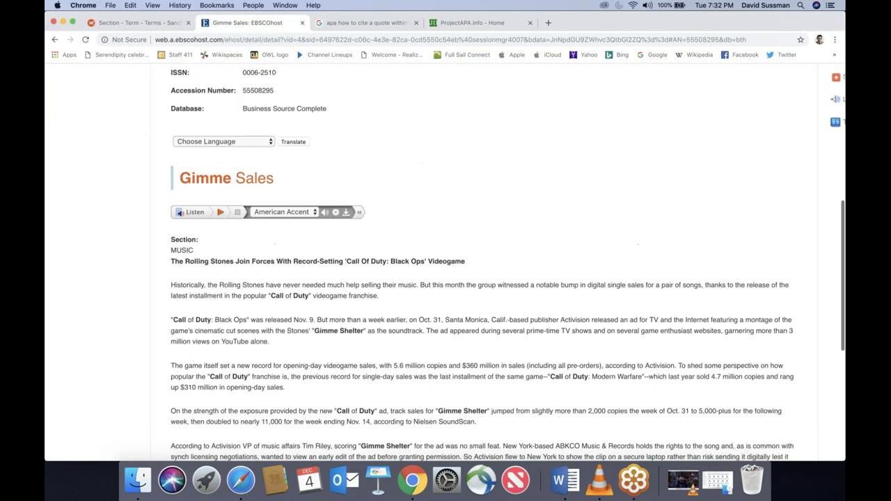
pyautogui.scroll(6, 298, 219)
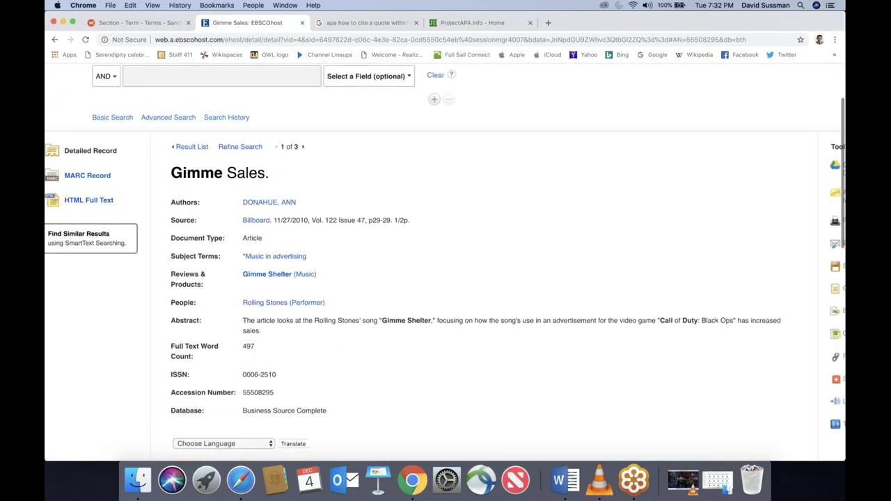
pyautogui.scroll(-8, 298, 219)
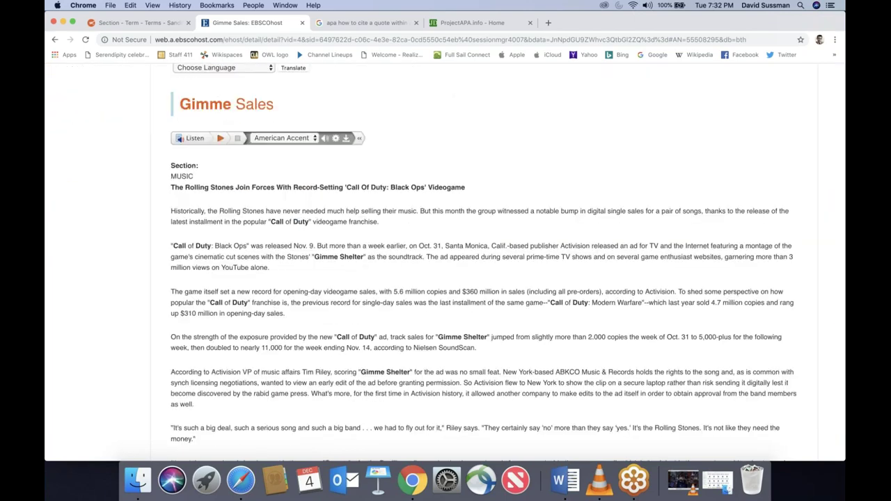
pyautogui.click(565, 480)
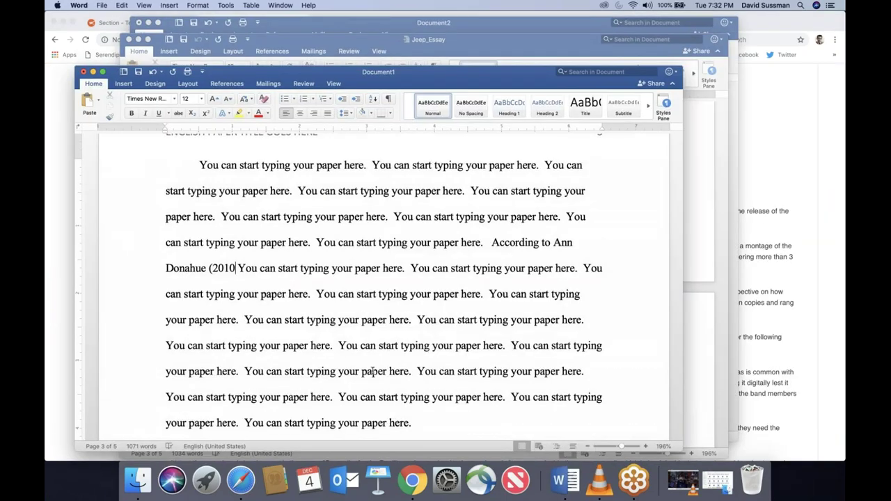
# - Close the year and add 'of' plus the italicized title 'Billboard magazine', fixing typos
pyautogui.write(')')
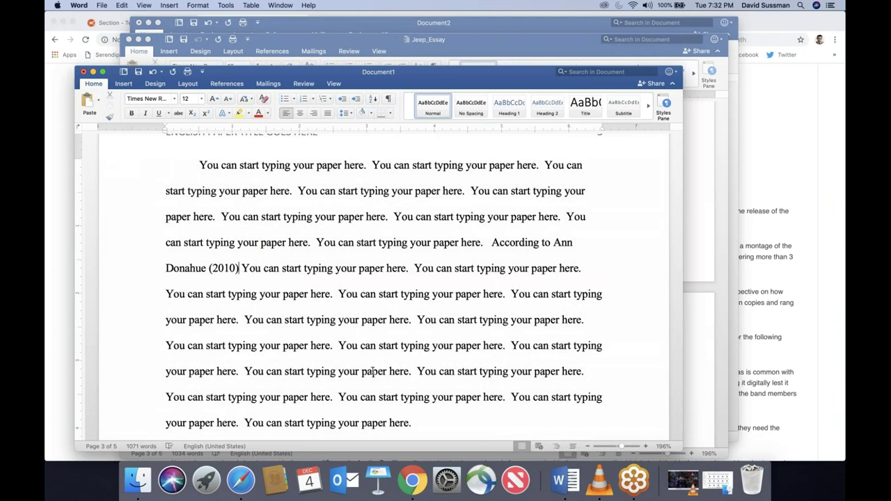
pyautogui.write(' of')
pyautogui.press('super+i')
pyautogui.write('Bill')
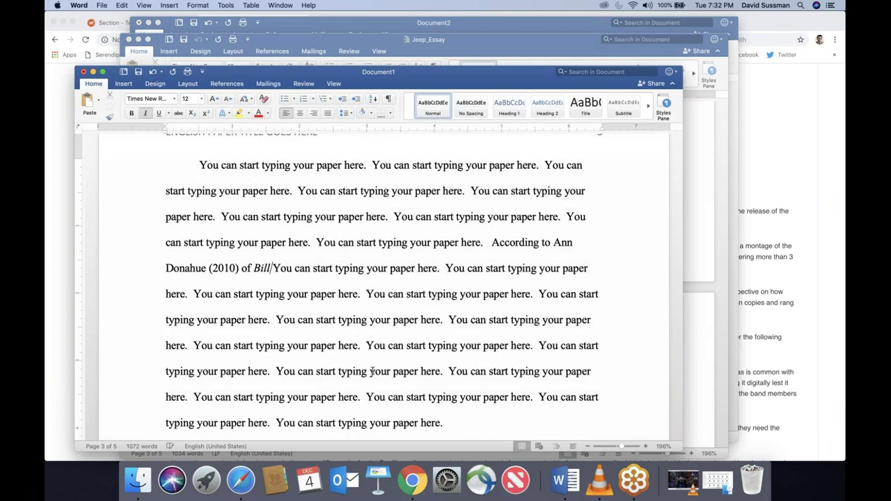
pyautogui.write('board ')
pyautogui.write("'m")
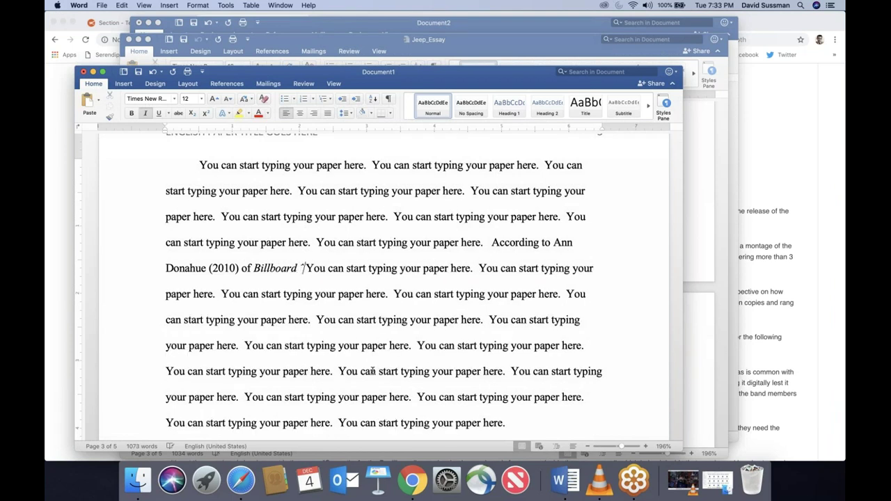
pyautogui.press('BackSpace')
pyautogui.press('BackSpace')
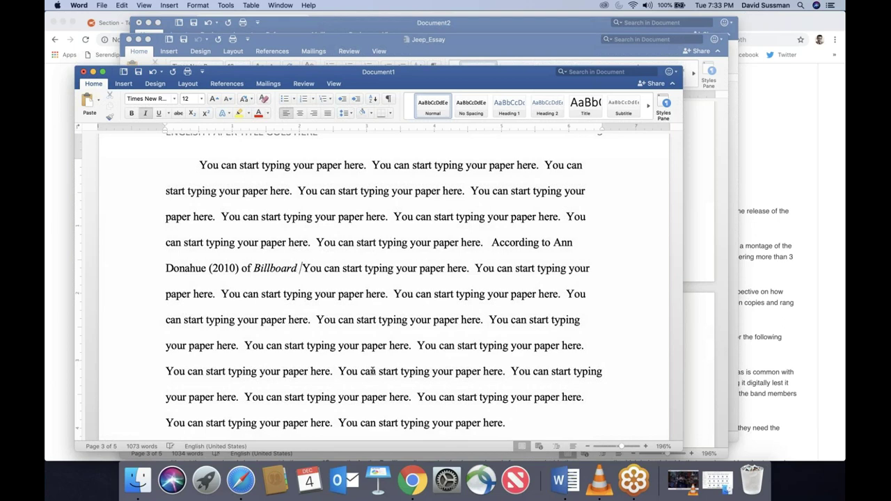
pyautogui.write('m')
pyautogui.press('BackSpace')
pyautogui.write('m')
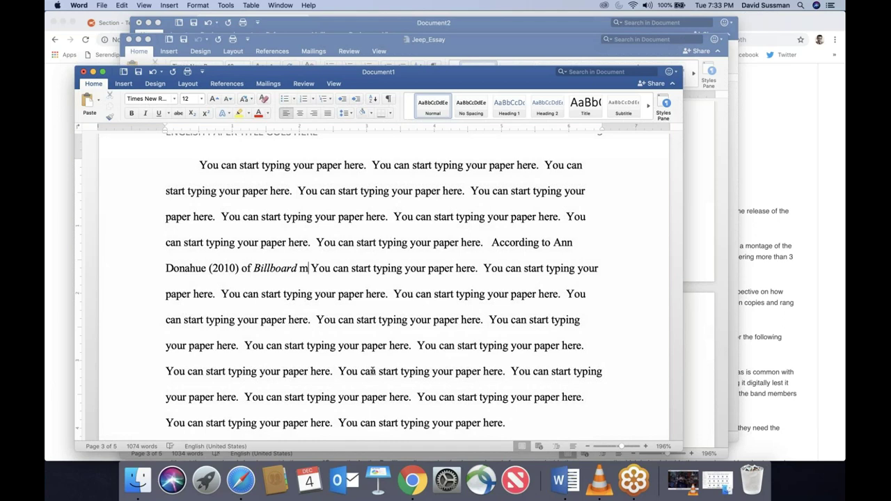
pyautogui.write('AG')
pyautogui.press('BackSpace')
pyautogui.press('BackSpace')
pyautogui.write('agazine')
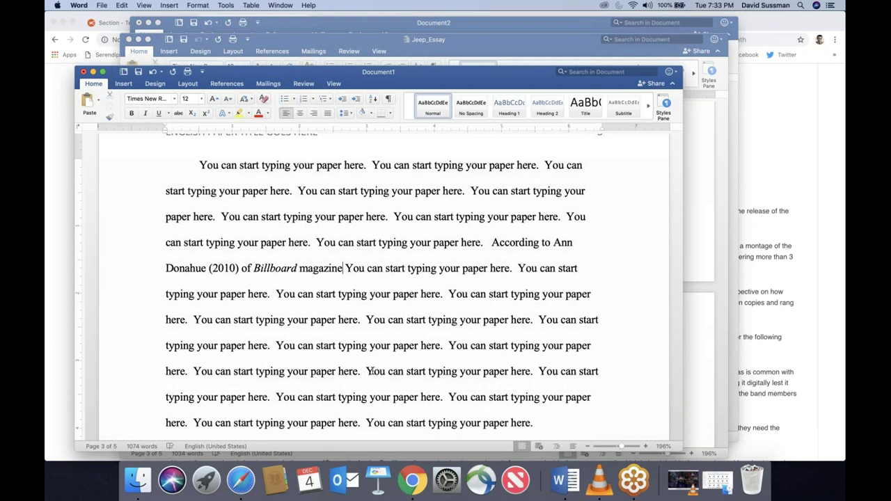
# - Finish the sentence: Activision's music affairs VP flew to New York to show a preview and get their okay
pyautogui.write(', the ')
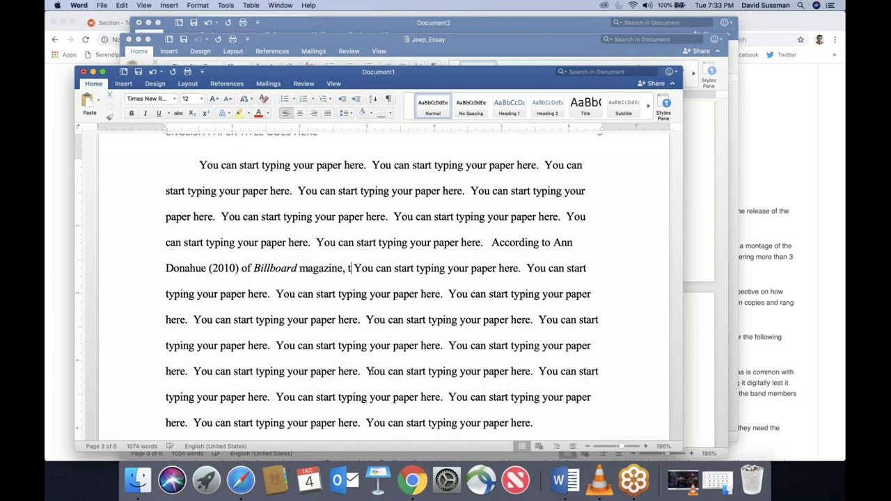
pyautogui.write('vice')
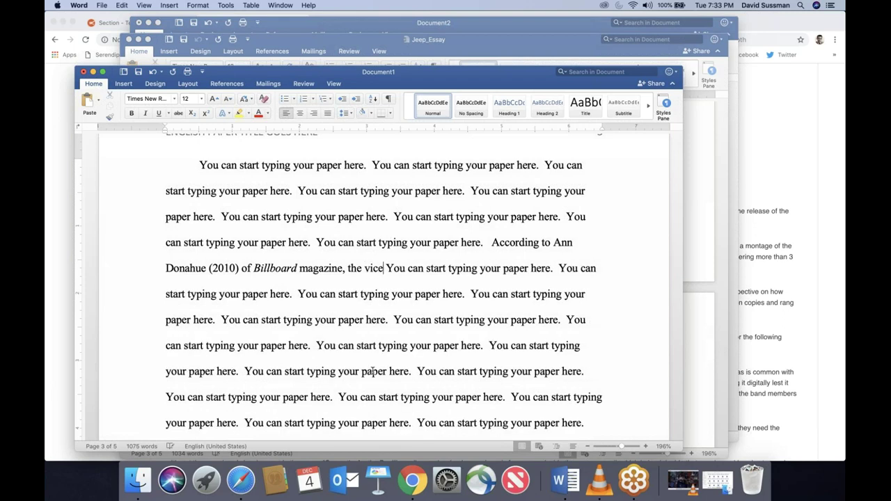
pyautogui.write(' presid')
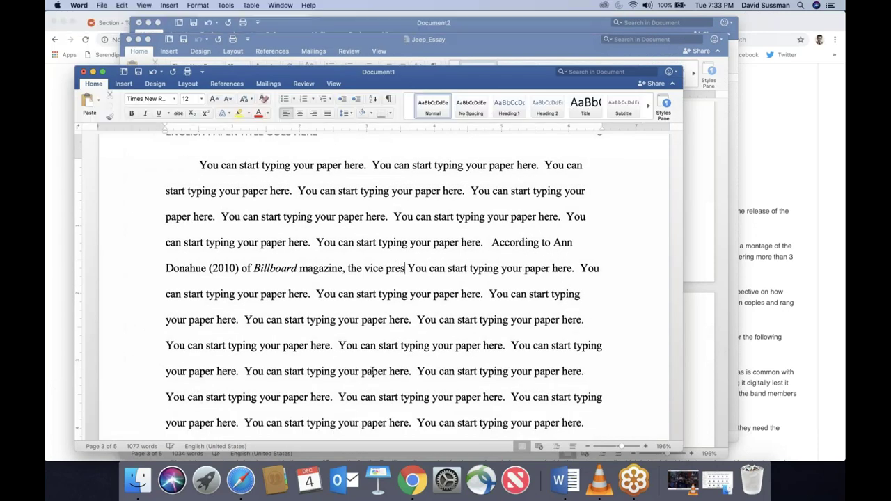
pyautogui.write('ent of ')
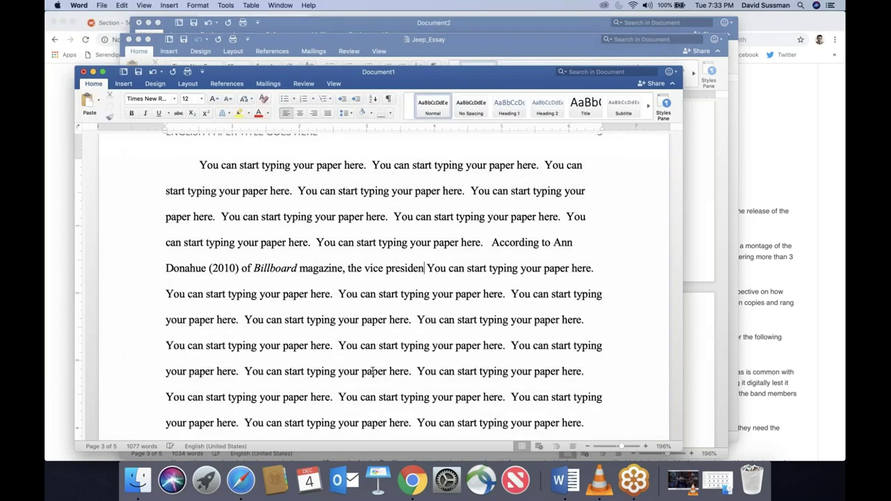
pyautogui.write('music affairs')
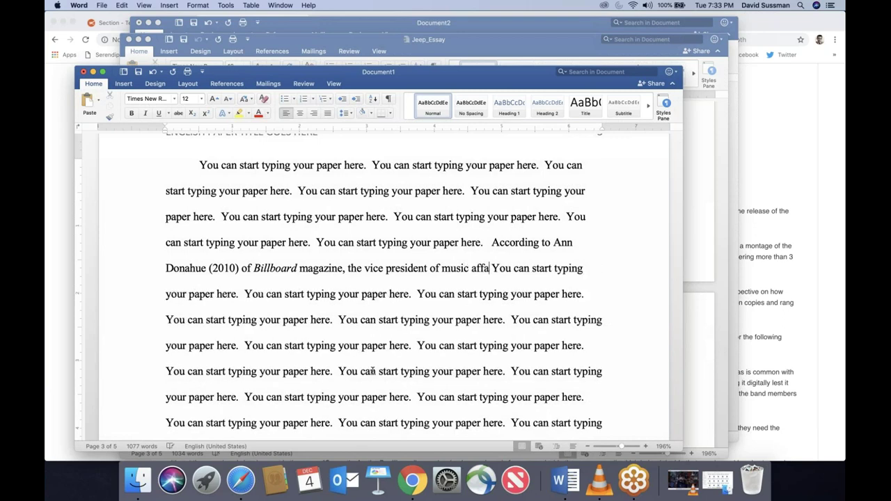
pyautogui.write(' for Activi')
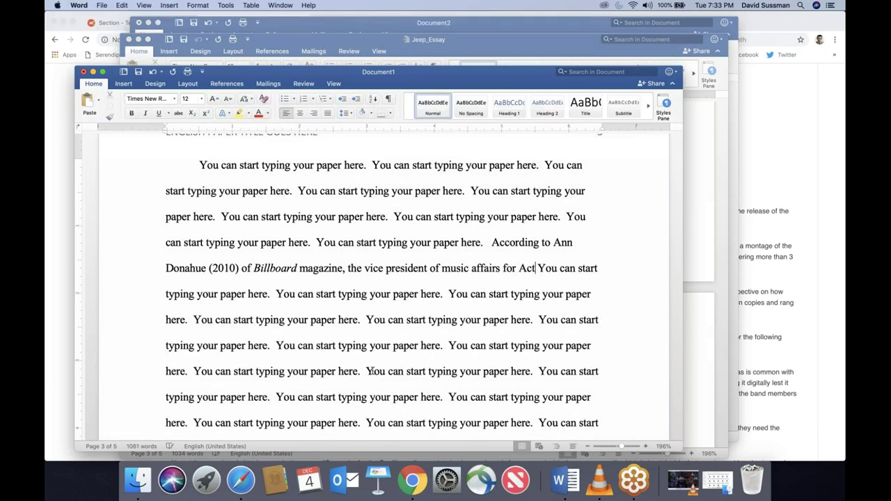
pyautogui.write('sion, Tim R')
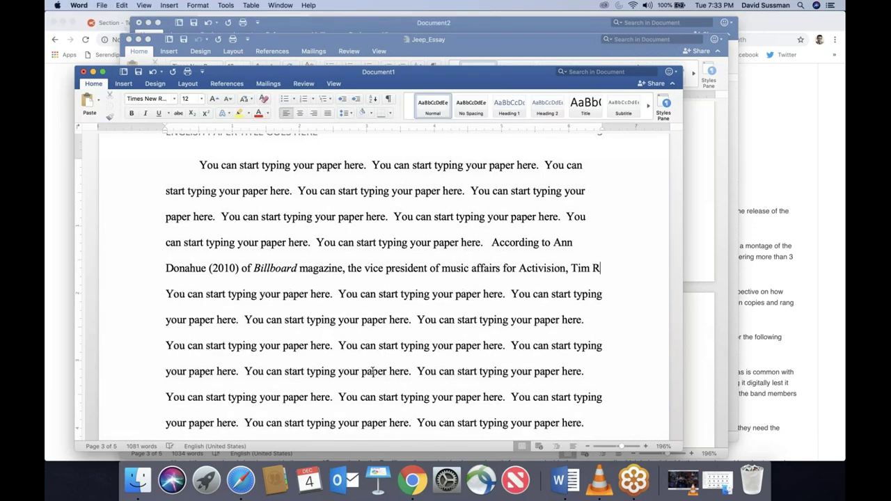
pyautogui.write('iley, flew to N')
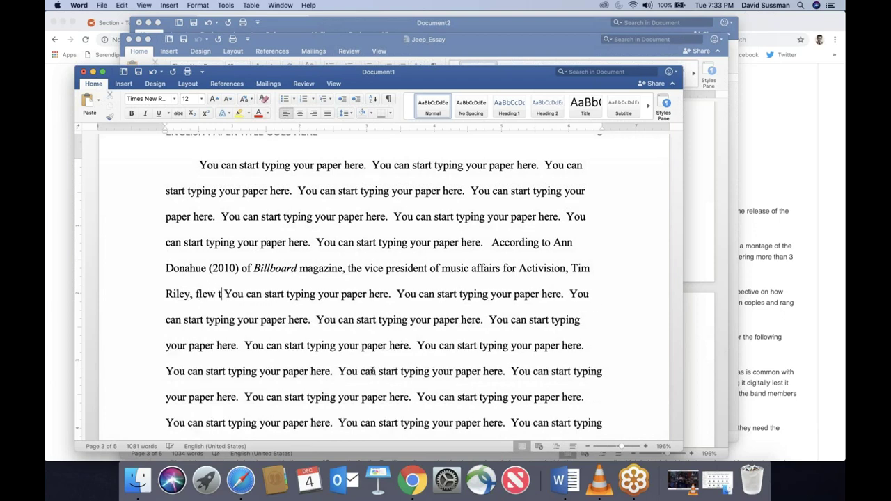
pyautogui.write('ew York to ')
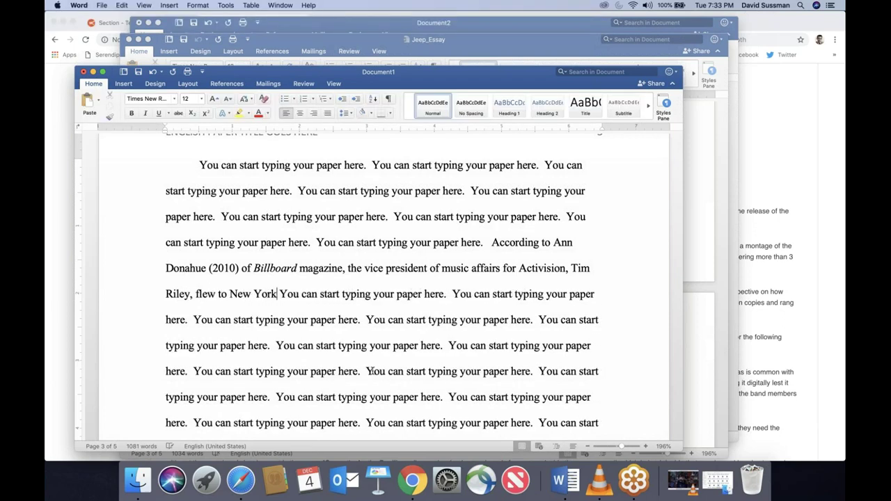
pyautogui.write('get permissi')
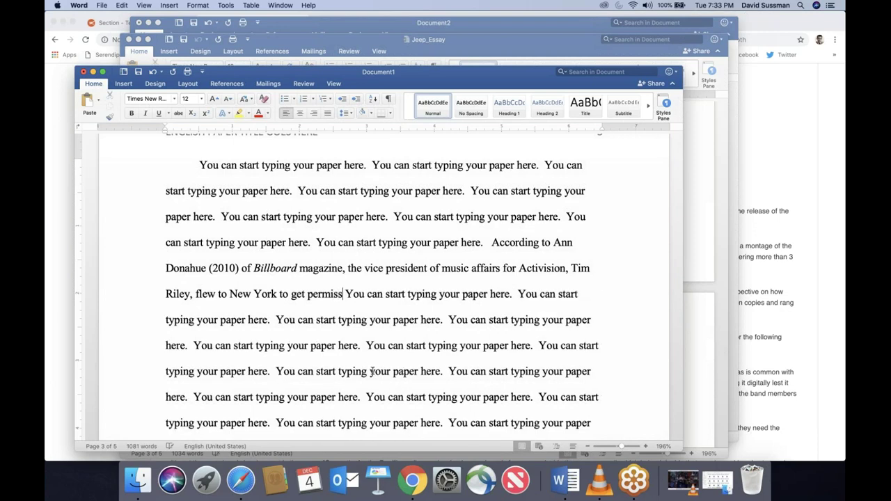
pyautogui.write('on to use "G')
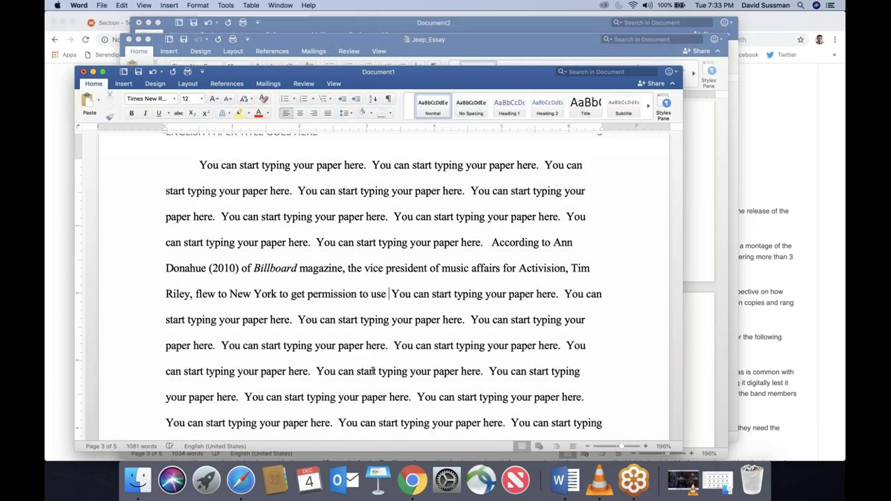
pyautogui.write('imme She')
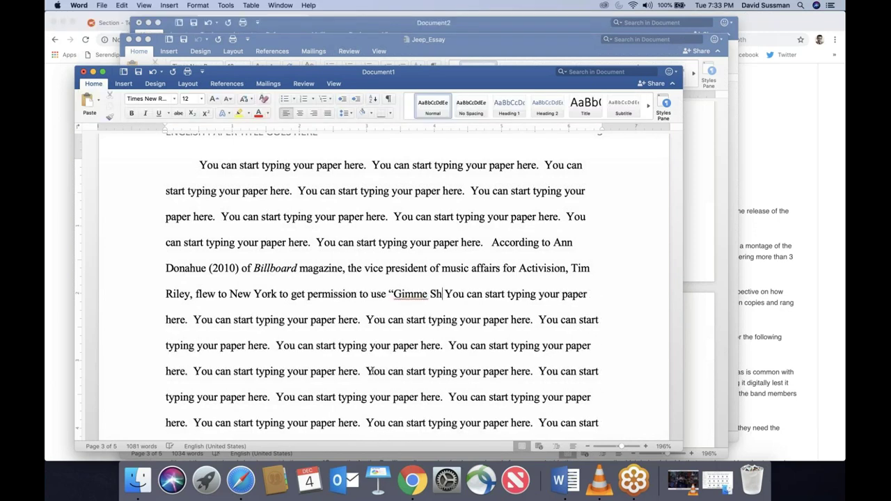
pyautogui.write('lter," even ')
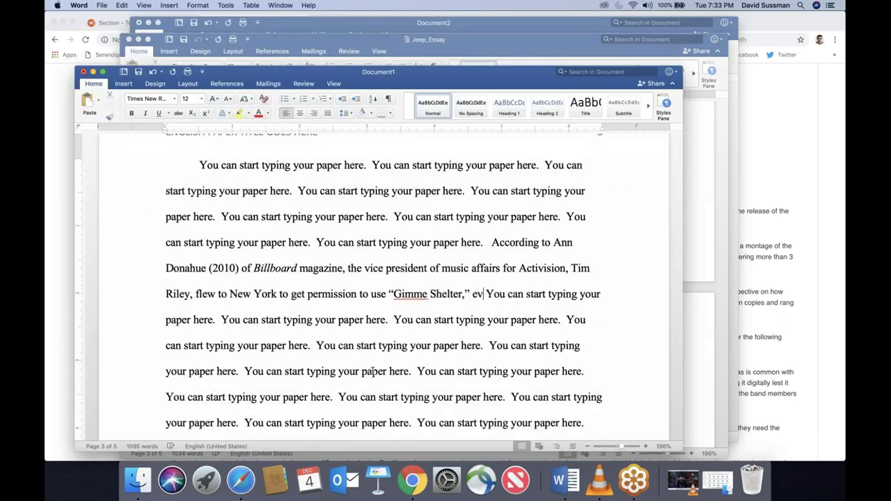
pyautogui.write('showing the')
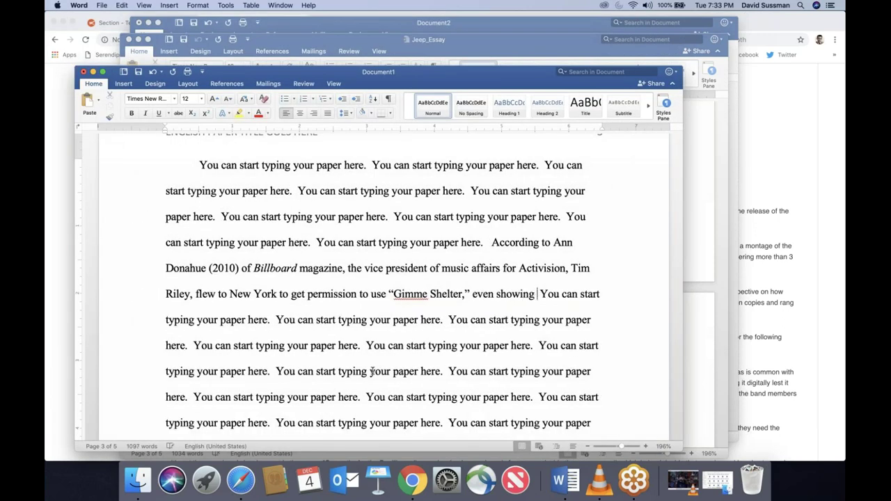
pyautogui.write(' Rolling Stones a')
pyautogui.press('ctrl+super+f')
pyautogui.write('preview of')
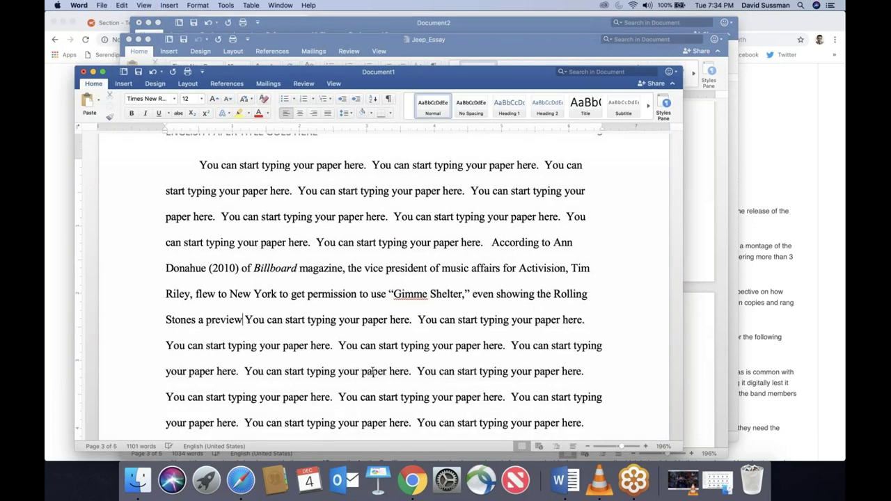
pyautogui.write(' the ad to get')
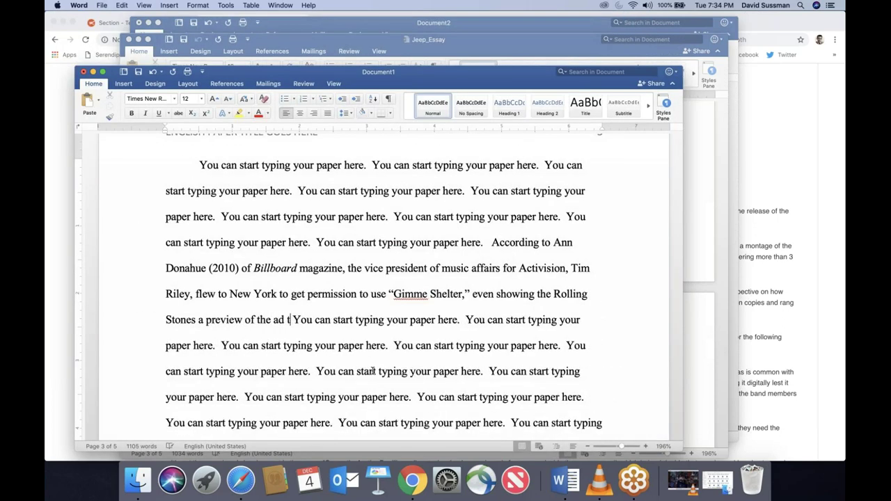
pyautogui.write(' their')
pyautogui.write('okay ')
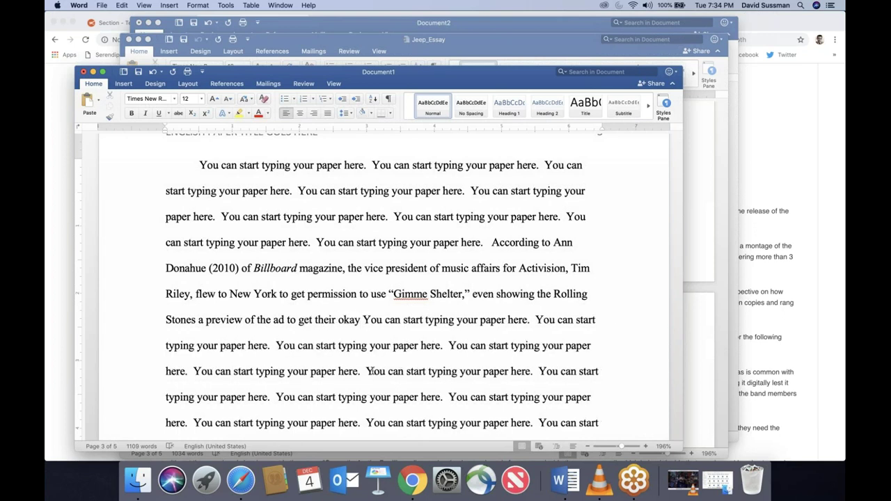
pyautogui.write('.')
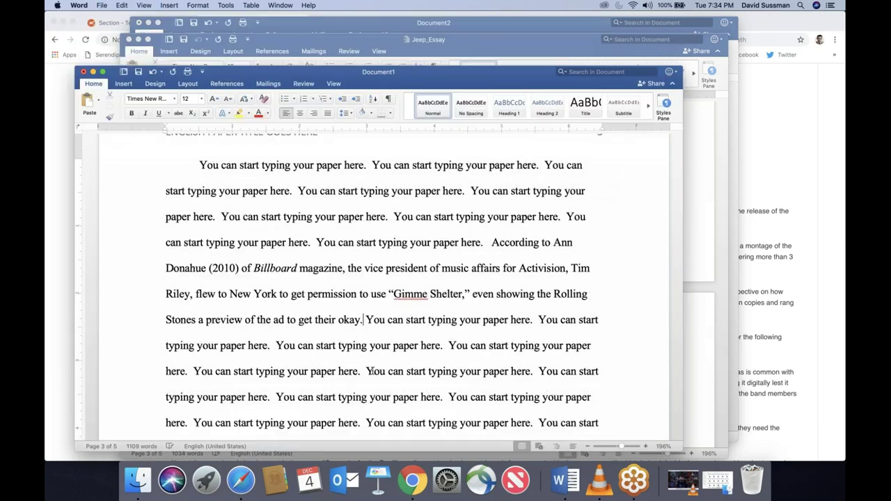
# - Highlight the sentence from 'According to' through 'to get their okay.' in yellow
pyautogui.moveTo(492, 242); pyautogui.dragTo(363, 320)
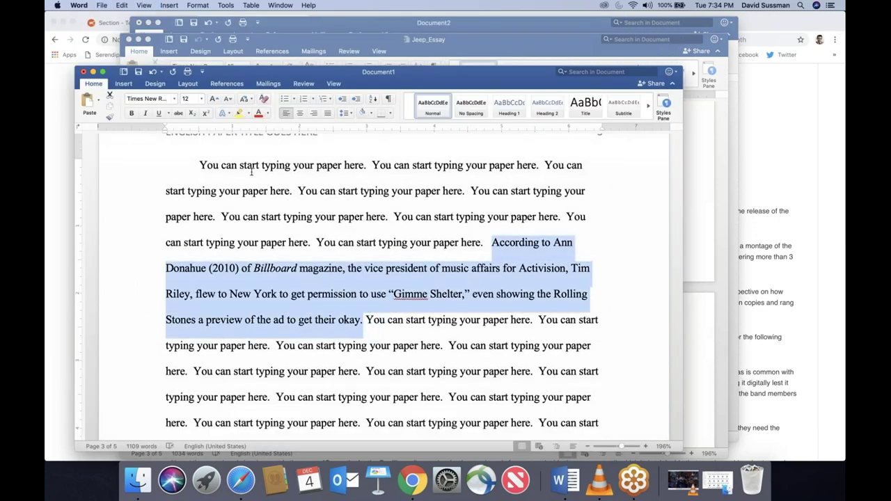
pyautogui.click(239, 113)
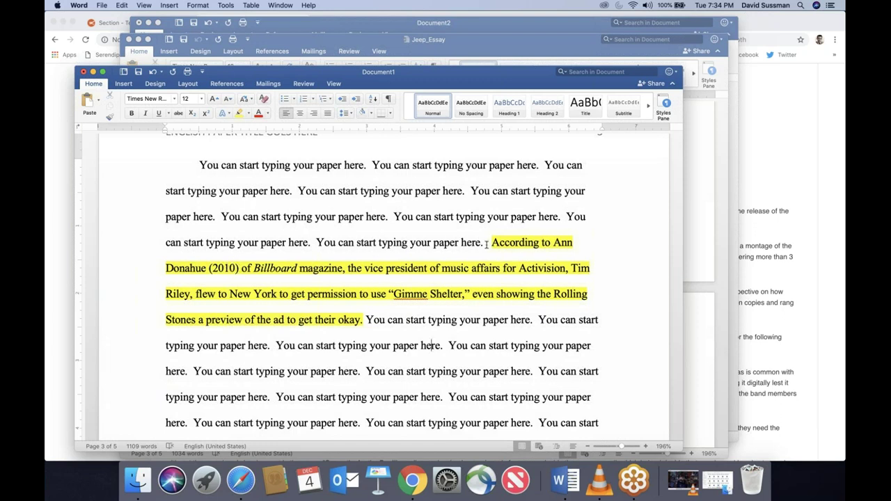
# - Replace the author name and year after 'According to' with 'an article in'
pyautogui.moveTo(254, 268); pyautogui.dragTo(165, 268)
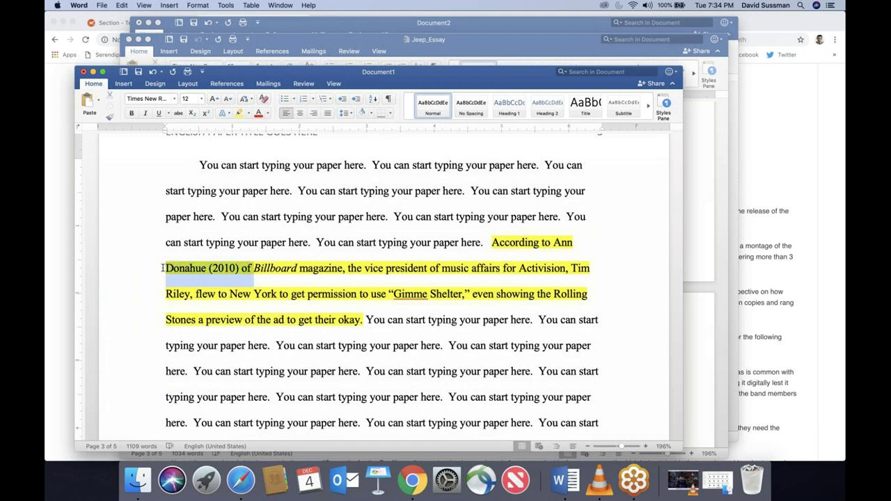
pyautogui.press('BackSpace')
pyautogui.press('BackSpace')
pyautogui.press('BackSpace')
pyautogui.press('BackSpace')
pyautogui.press('BackSpace')
pyautogui.press('BackSpace')
pyautogui.press('BackSpace')
pyautogui.write('to an article in')
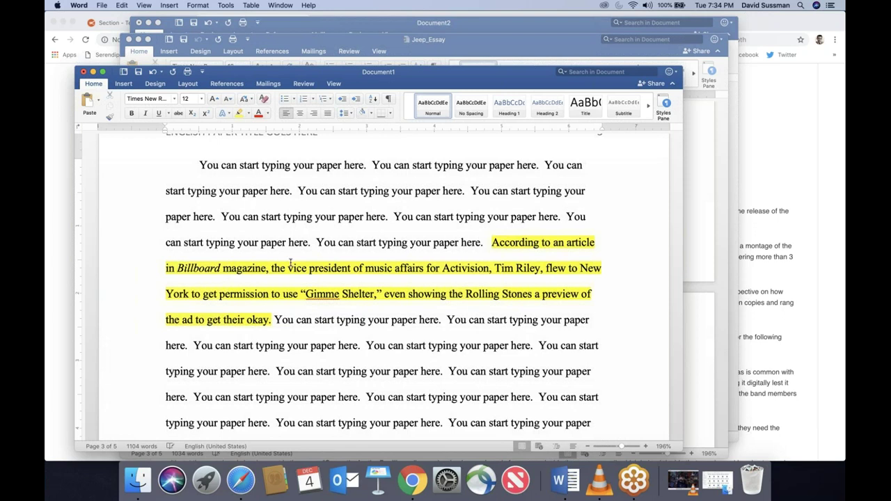
# - Add the parenthetical citation with the author's surname and 2010 at the passage's end
pyautogui.click(270, 321)
pyautogui.write('(')
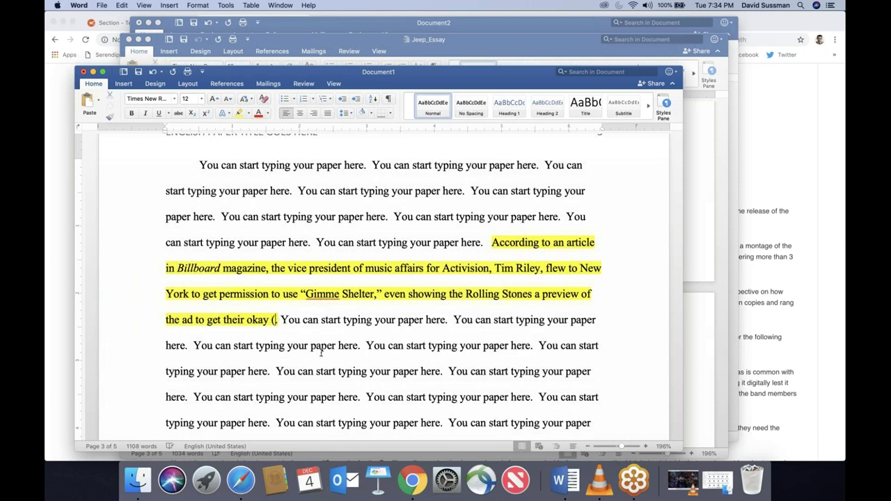
pyautogui.write('Doan')
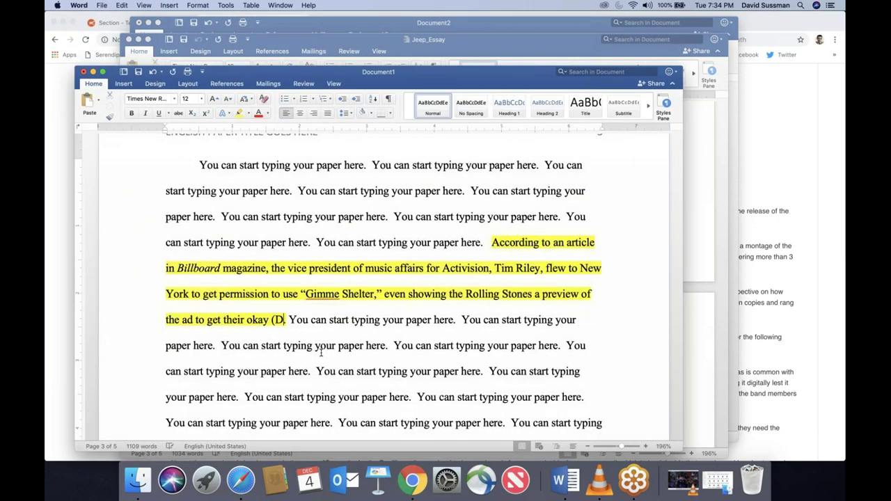
pyautogui.write('a')
pyautogui.press('BackSpace')
pyautogui.press('BackSpace')
pyautogui.press('BackSpace')
pyautogui.write('nahue, 2')
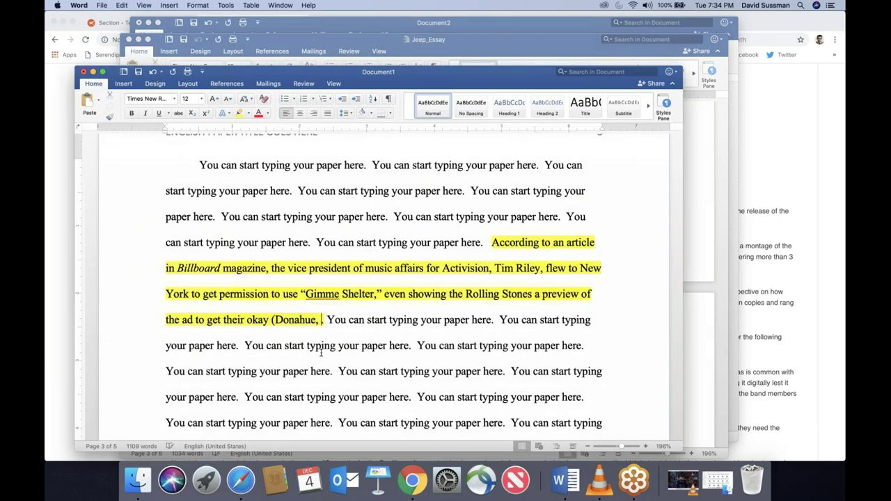
pyautogui.write('010).')
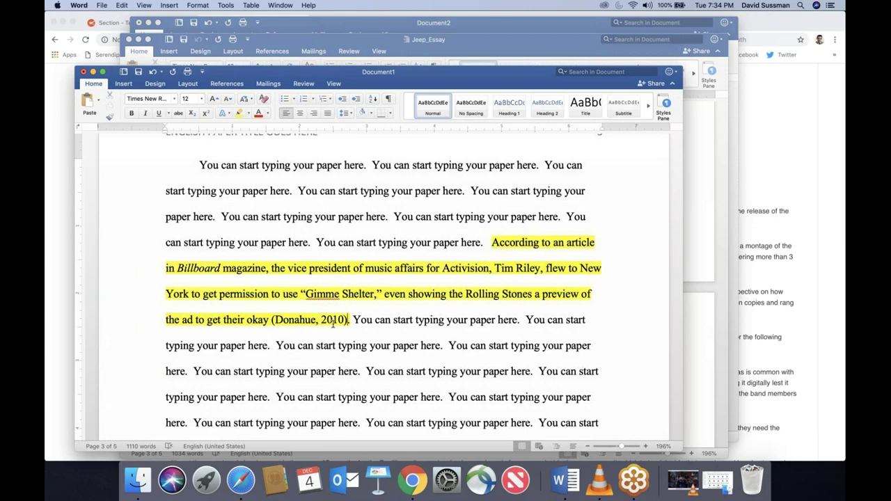
# - Bring the Jeep_Essay window forward and scroll up slightly to its page 3 text
pyautogui.click(441, 45)
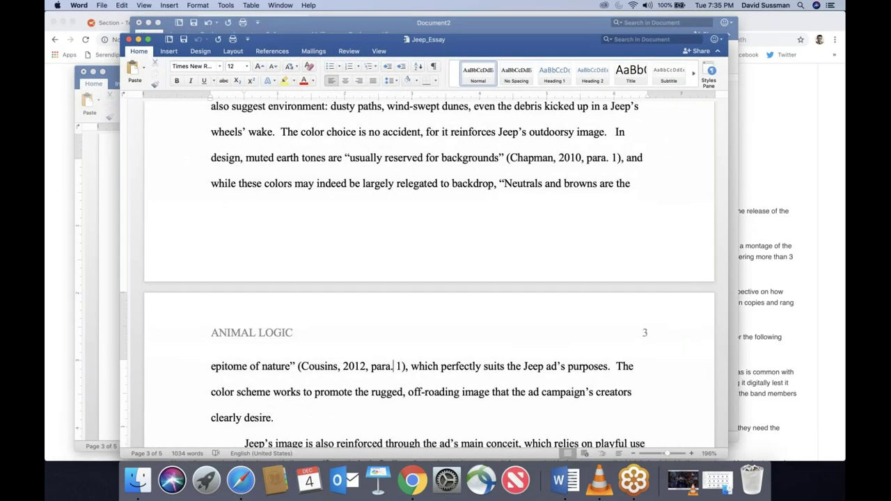
pyautogui.scroll(1, 582, 165)
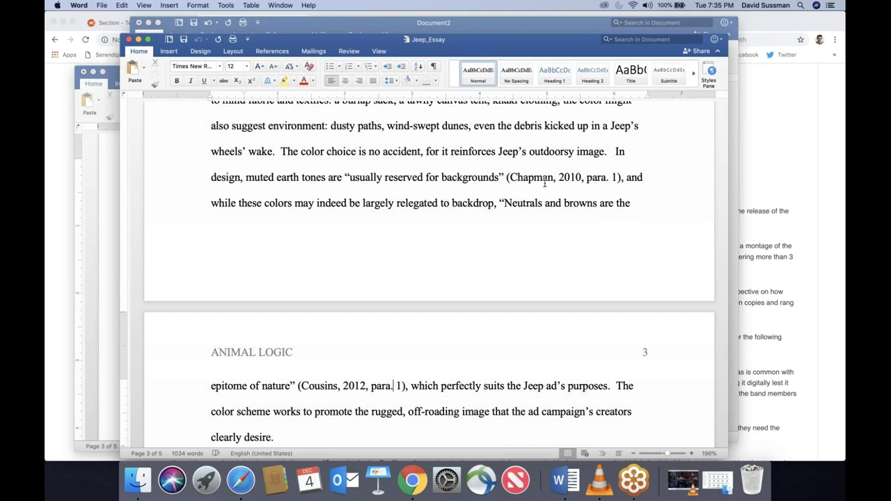
pyautogui.click(394, 386)
pyautogui.scroll(-5, 393, 375)
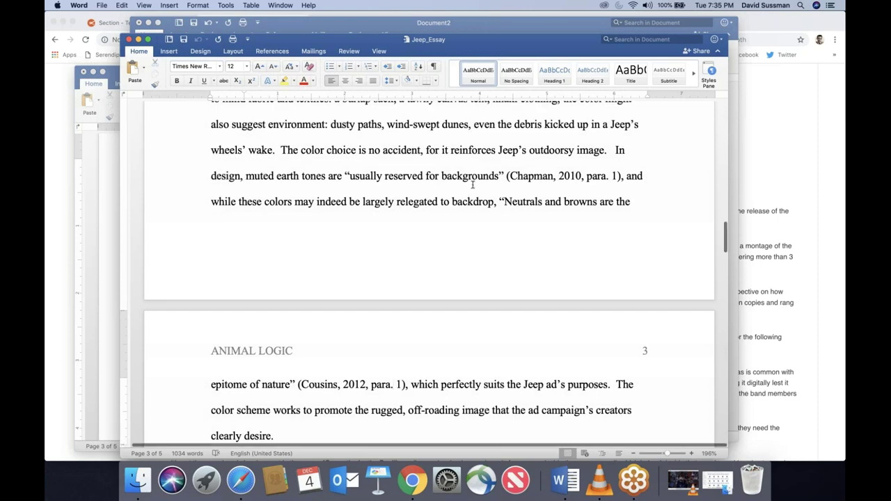
pyautogui.scroll(-5, 417, 275)
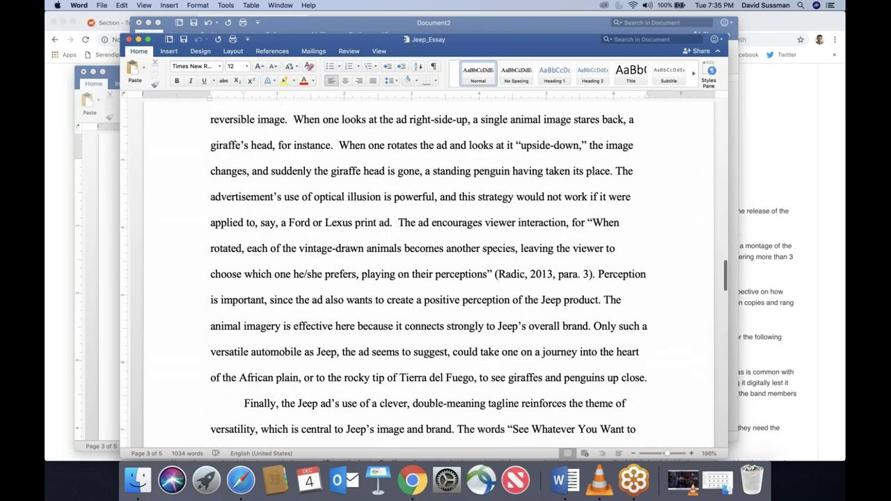
pyautogui.scroll(-1, 617, 199)
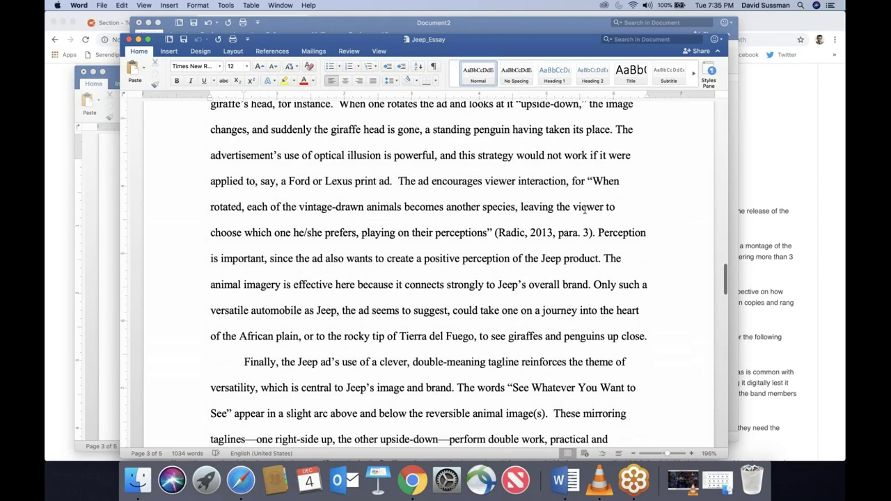
pyautogui.scroll(-12, 593, 200)
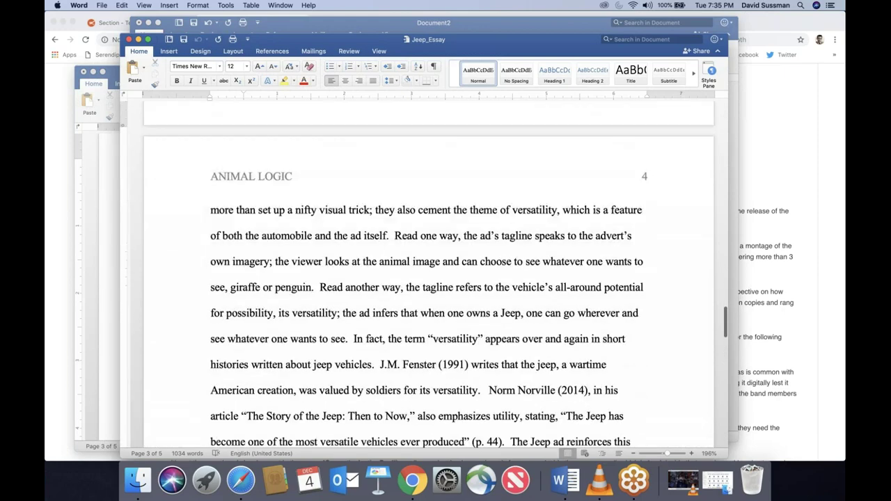
pyautogui.scroll(-3, 428, 275)
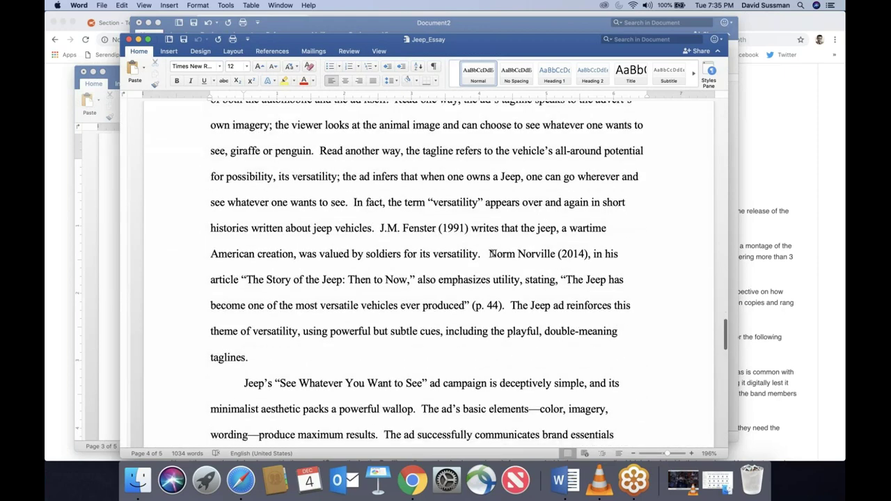
pyautogui.moveTo(379, 228); pyautogui.dragTo(473, 255)
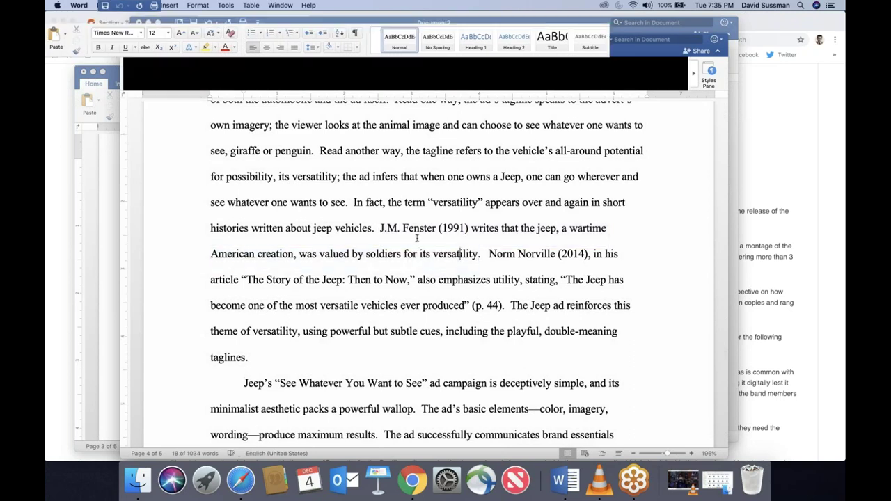
pyautogui.click(439, 227)
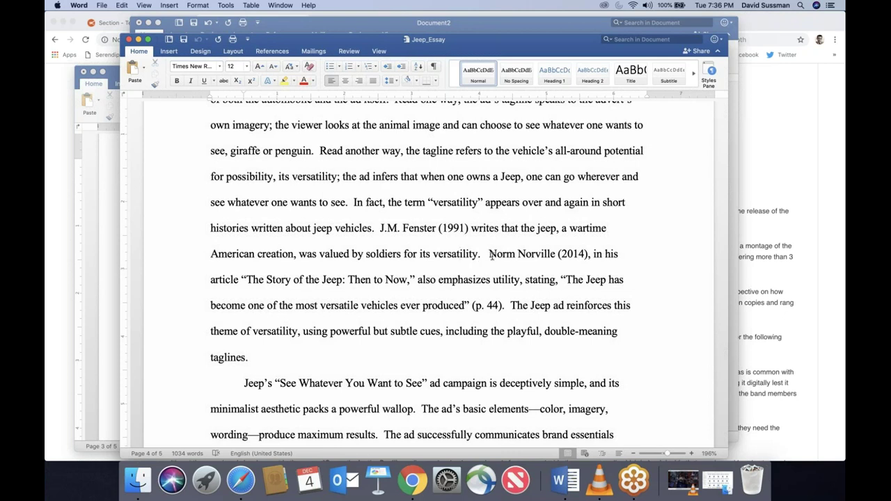
pyautogui.moveTo(491, 253); pyautogui.dragTo(500, 306)
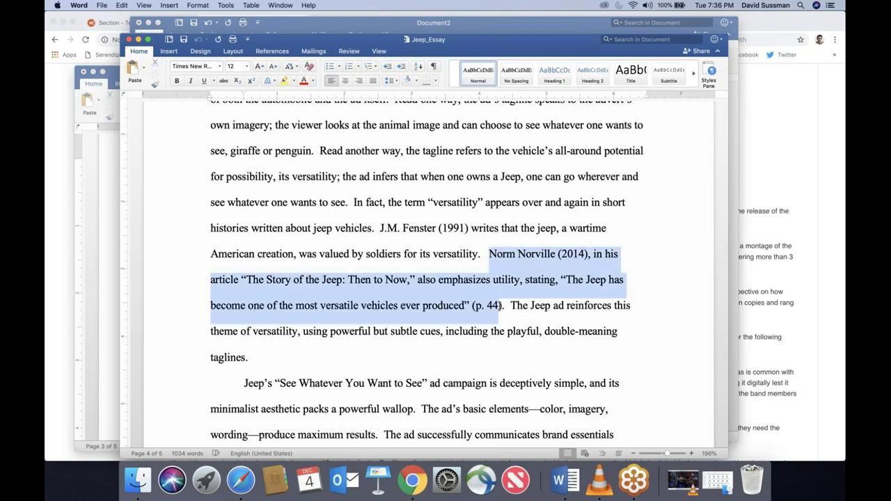
pyautogui.click(547, 255)
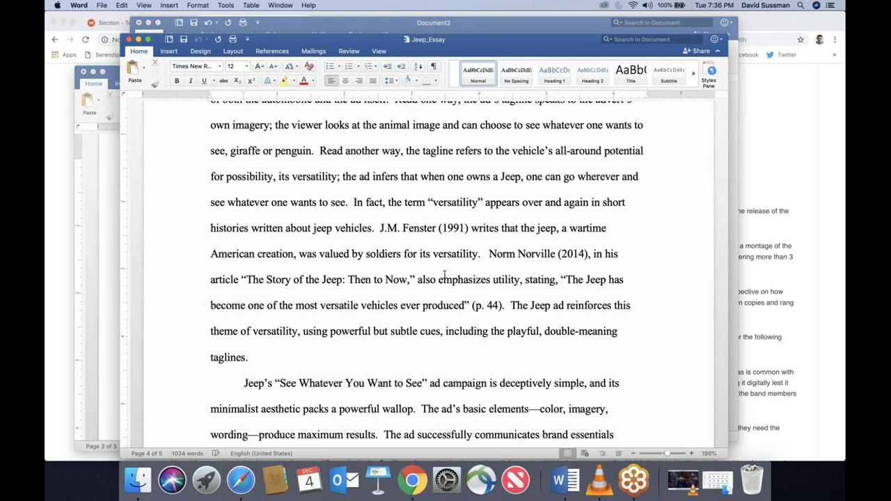
pyautogui.moveTo(390, 228); pyautogui.dragTo(470, 253)
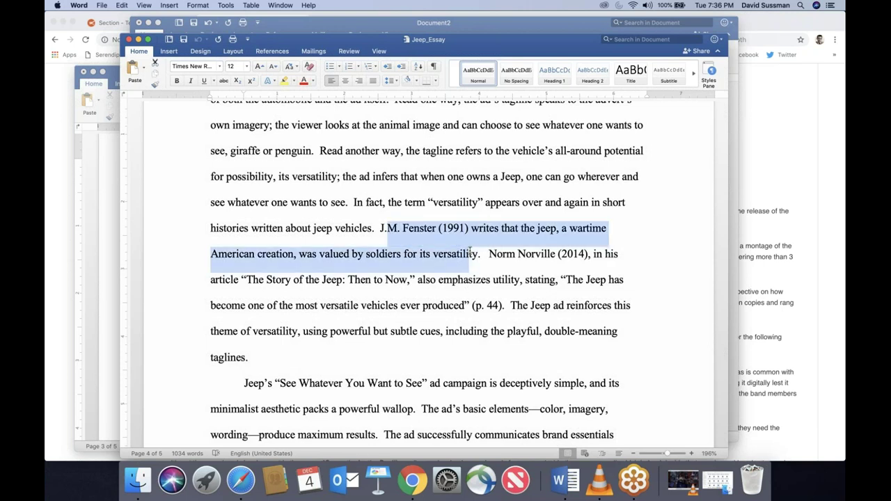
pyautogui.click(485, 253)
pyautogui.moveTo(486, 254); pyautogui.dragTo(499, 308)
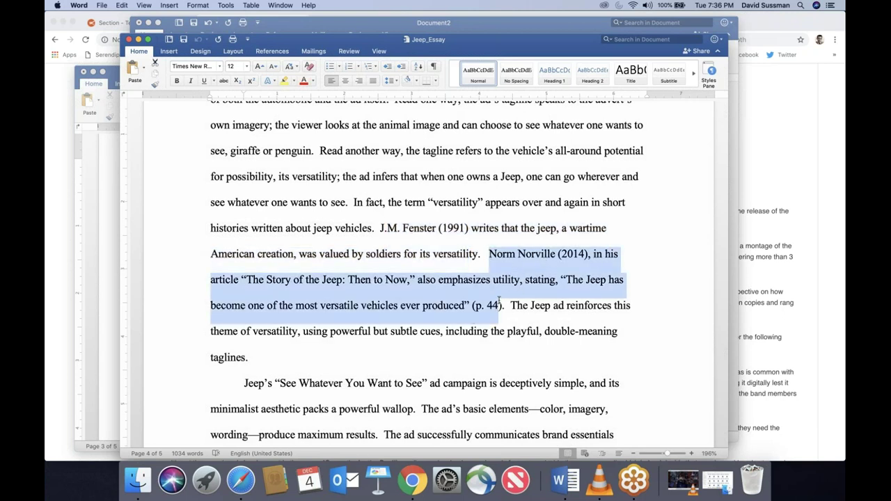
# - Pass through the Smith citation examples and the Donahue practice paper to reach the EBSCOhost 'Gimme Sales' article in Chrome
pyautogui.click(364, 25)
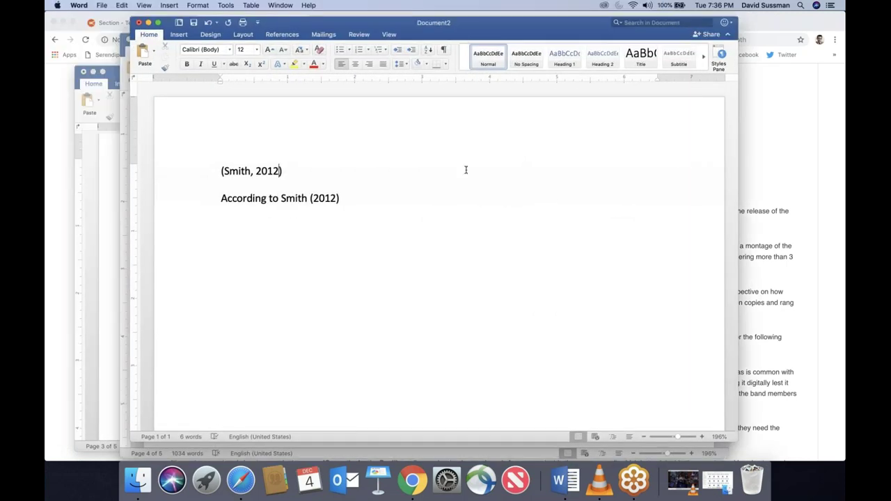
pyautogui.click(88, 121)
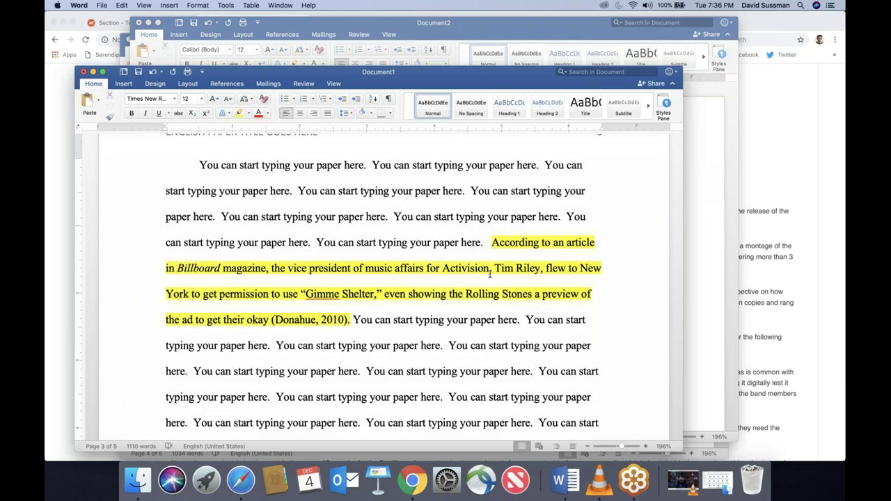
pyautogui.click(58, 117)
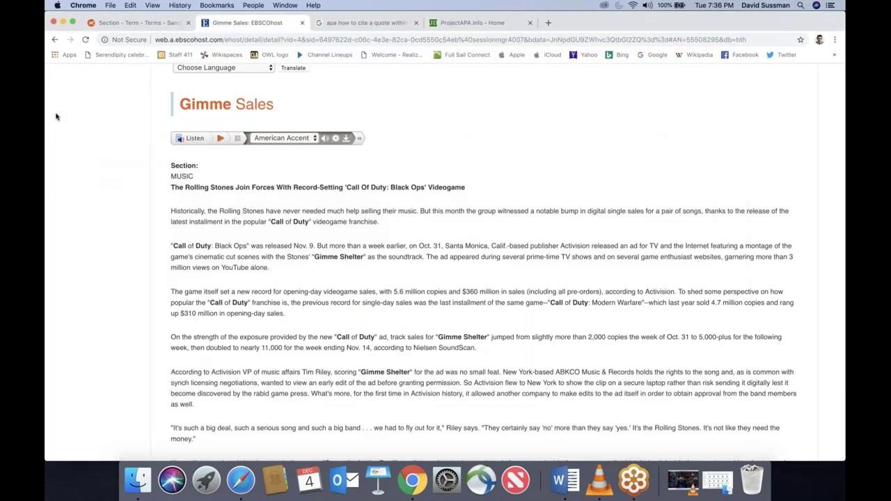
# - At the end of the Gimme Sales article, select the passage about outside ad edits, then return to Word
pyautogui.scroll(-5, 56, 116)
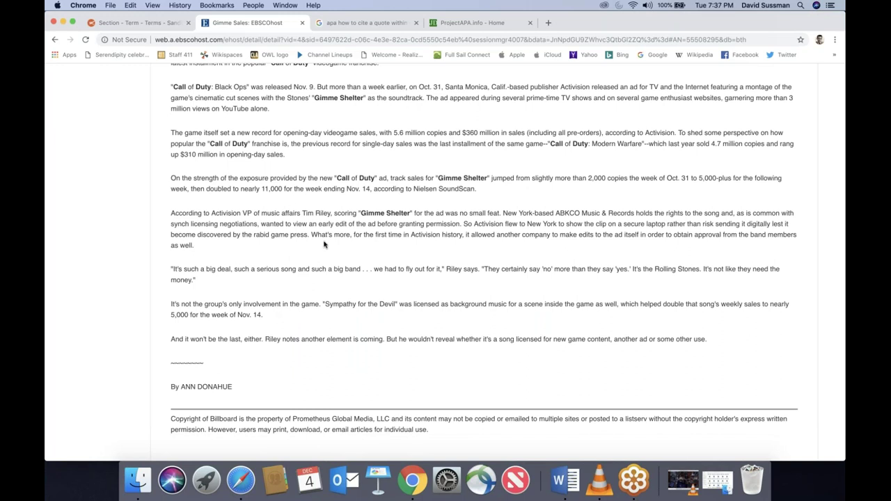
pyautogui.moveTo(353, 234); pyautogui.dragTo(193, 243)
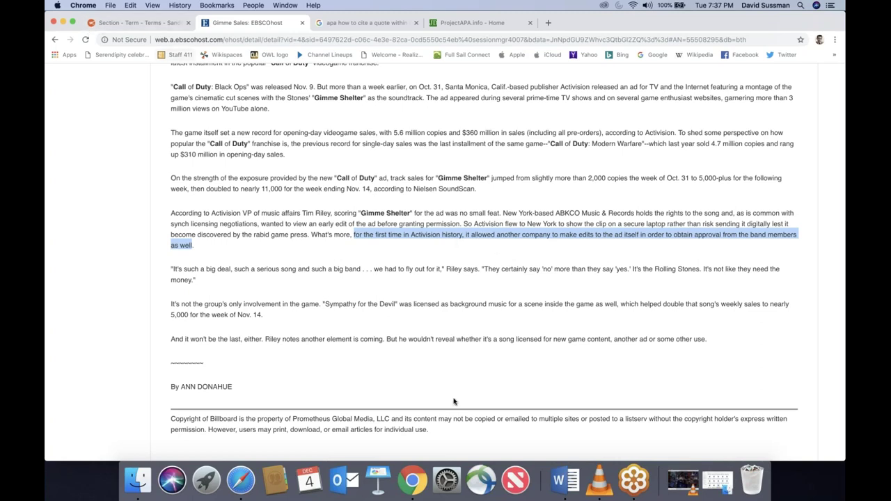
pyautogui.click(560, 480)
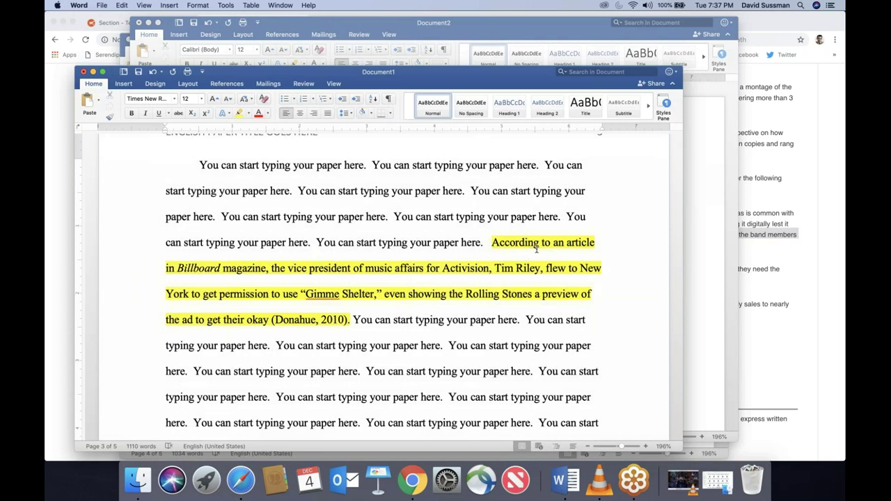
# - Delete the yellow Billboard passage and its (Donahue, 2010) citation
pyautogui.moveTo(351, 319); pyautogui.dragTo(272, 320)
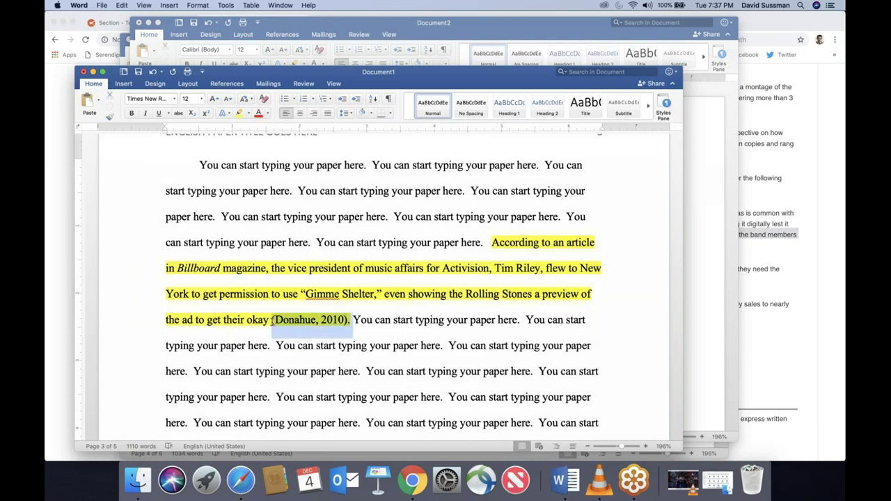
pyautogui.press('Delete')
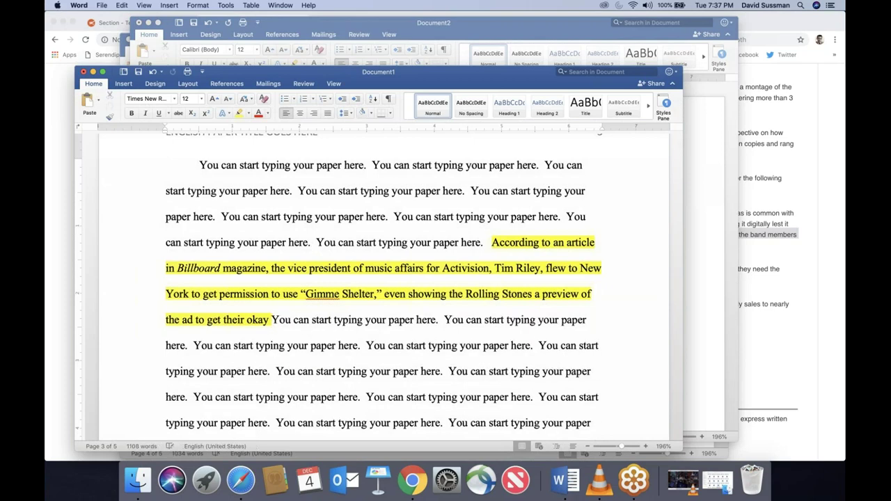
pyautogui.moveTo(492, 243); pyautogui.dragTo(271, 319)
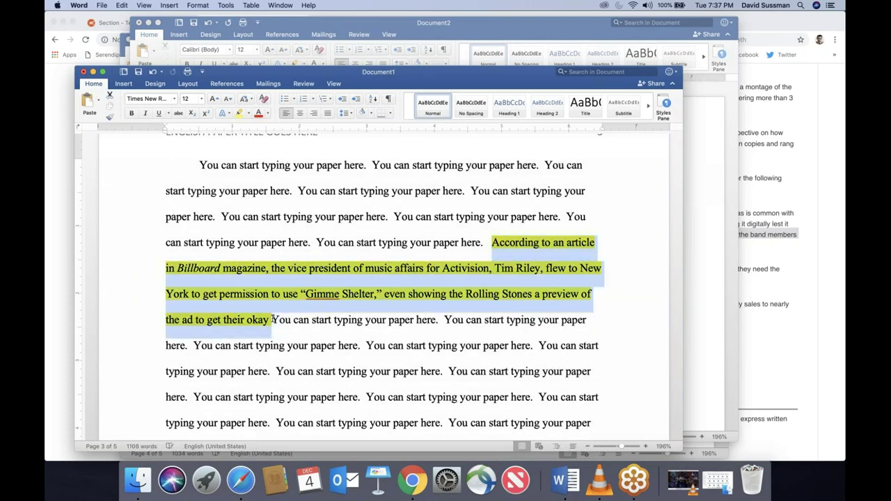
pyautogui.press('Delete')
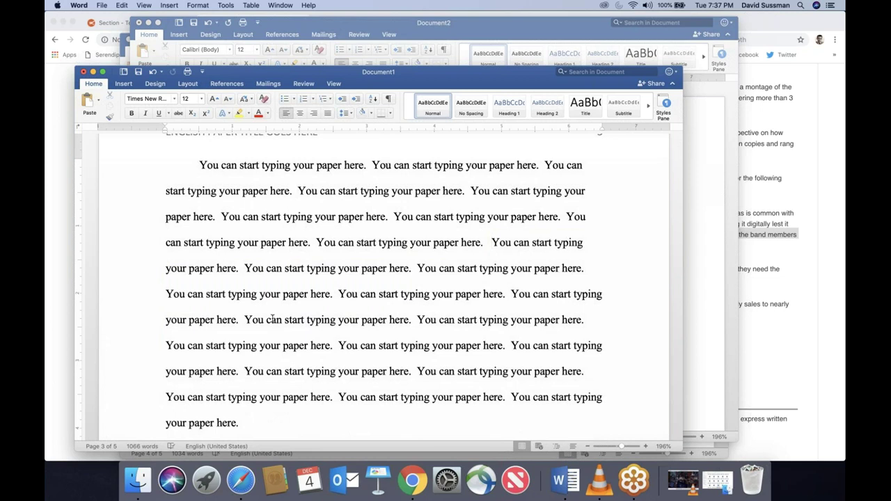
# - Write 'According to Ann Donahue (2010) of *Billboard* magazine' about Tim Riley seeking permission, and paste the Activision quotation
pyautogui.write('According t')
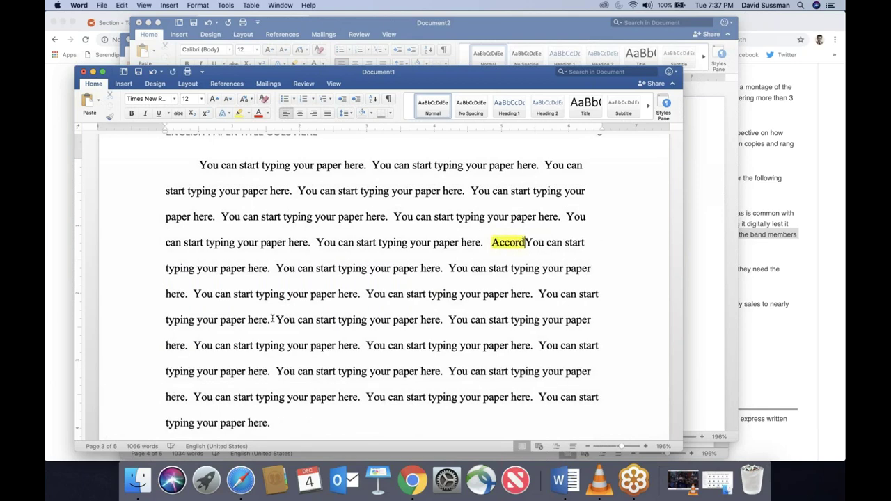
pyautogui.write('o Ann Don')
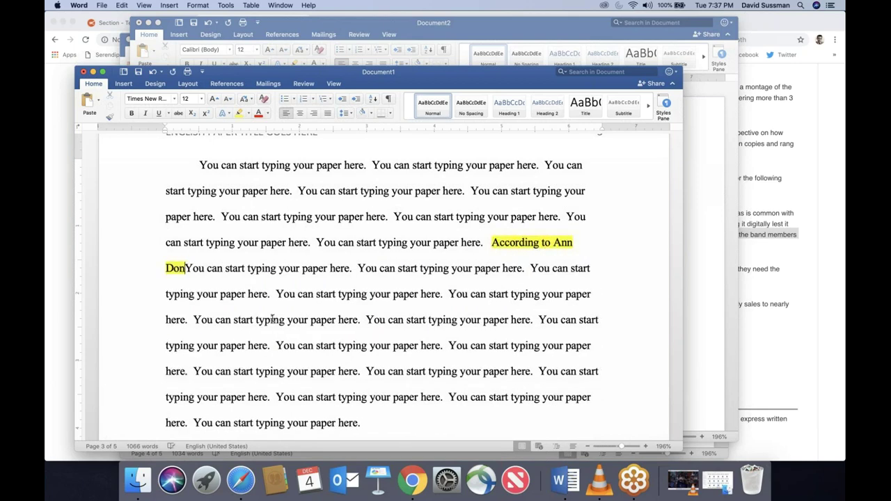
pyautogui.write('ahue (20')
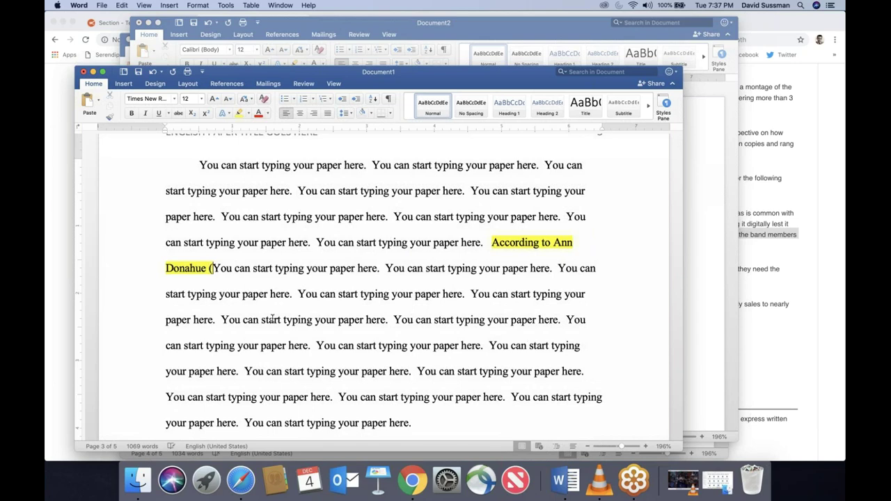
pyautogui.write('10)')
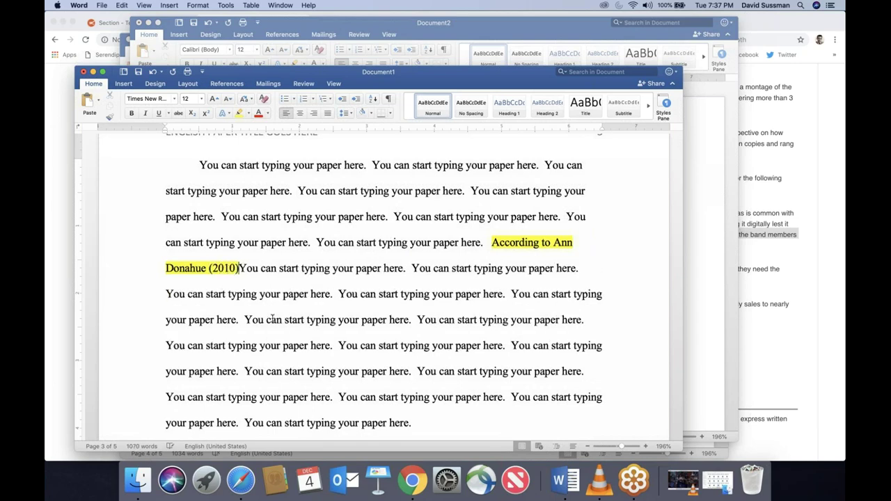
pyautogui.write(' of')
pyautogui.press('super+i')
pyautogui.write('Billboar')
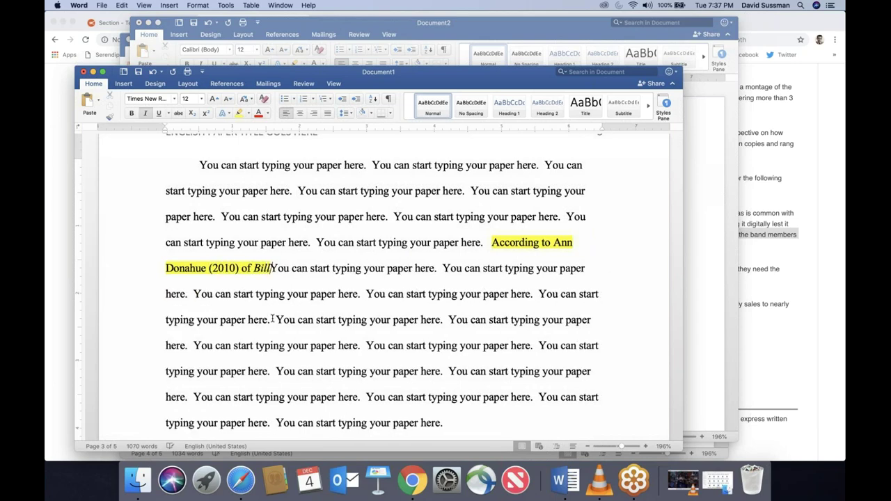
pyautogui.write('d')
pyautogui.press('super+i')
pyautogui.write('magainze,')
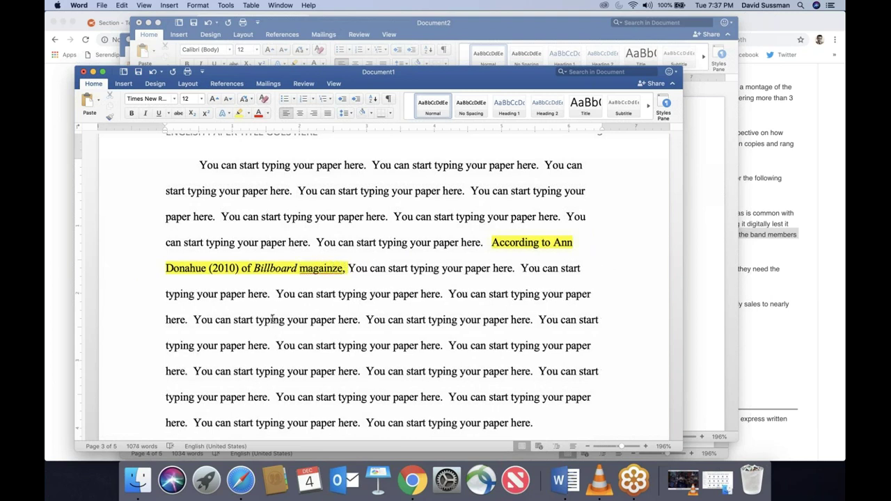
pyautogui.press('BackSpace')
pyautogui.press('BackSpace')
pyautogui.press('BackSpace')
pyautogui.press('BackSpace')
pyautogui.press('BackSpace')
pyautogui.press('BackSpace')
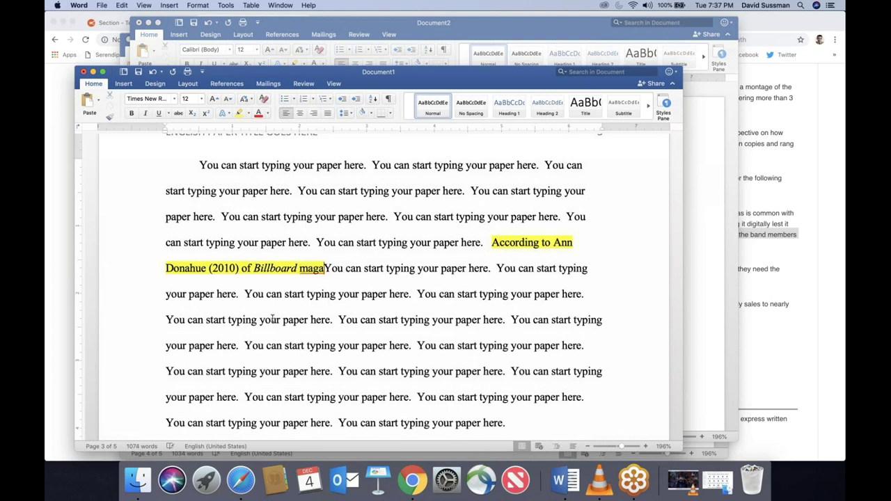
pyautogui.write('zine')
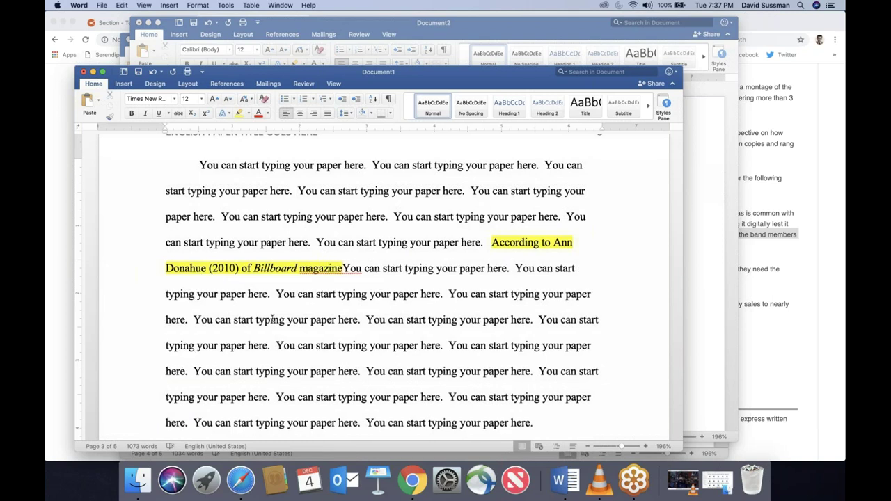
pyautogui.write(', ')
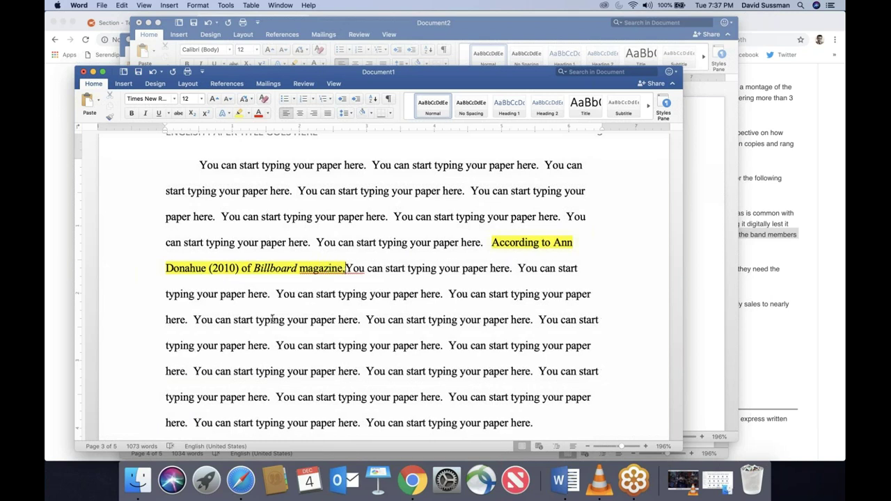
pyautogui.write('vice ')
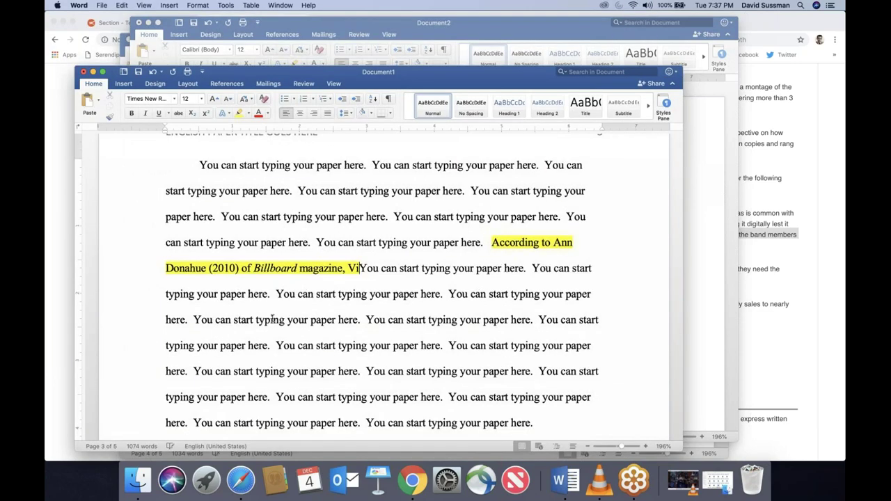
pyautogui.write('preside of mus')
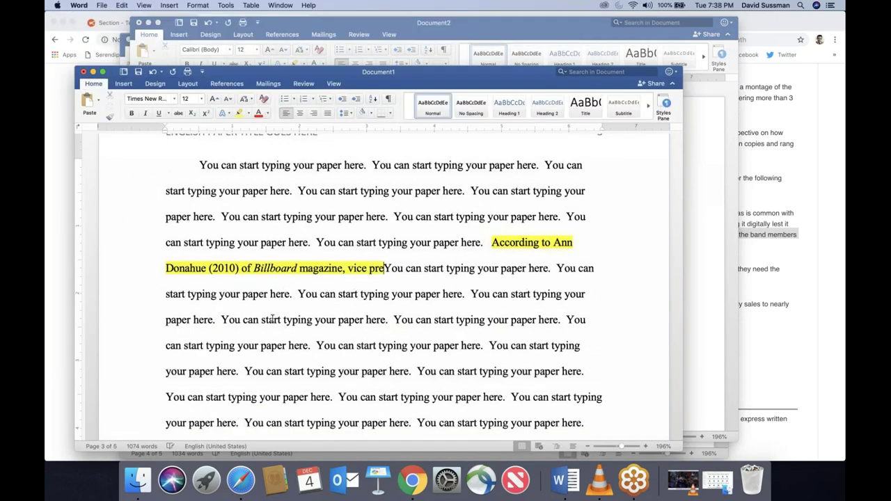
pyautogui.write('ic affairs Ti')
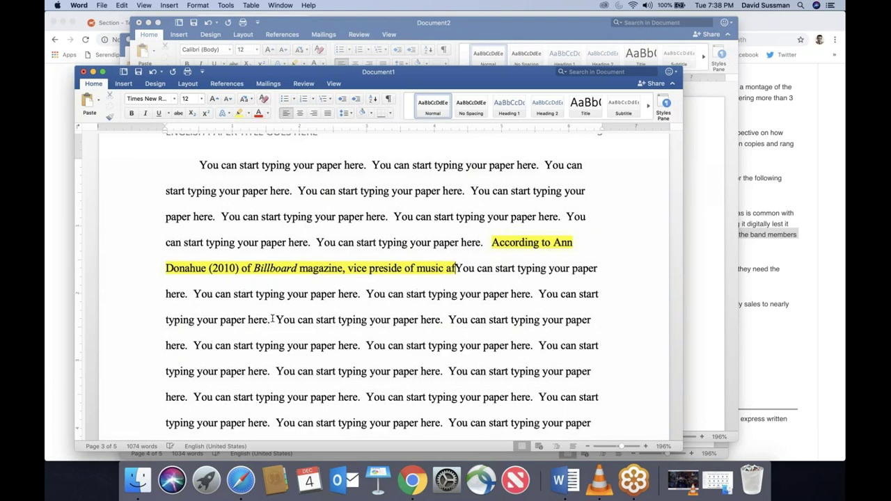
pyautogui.write('m Riley flew ')
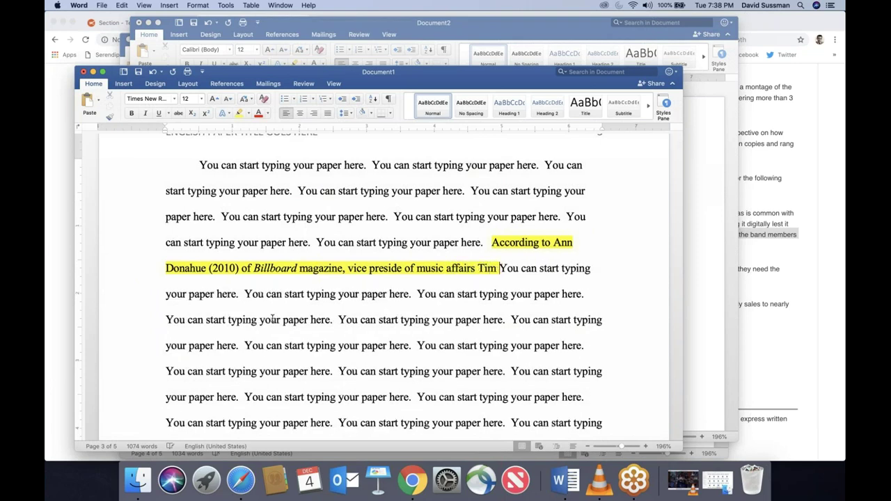
pyautogui.write('to New York to')
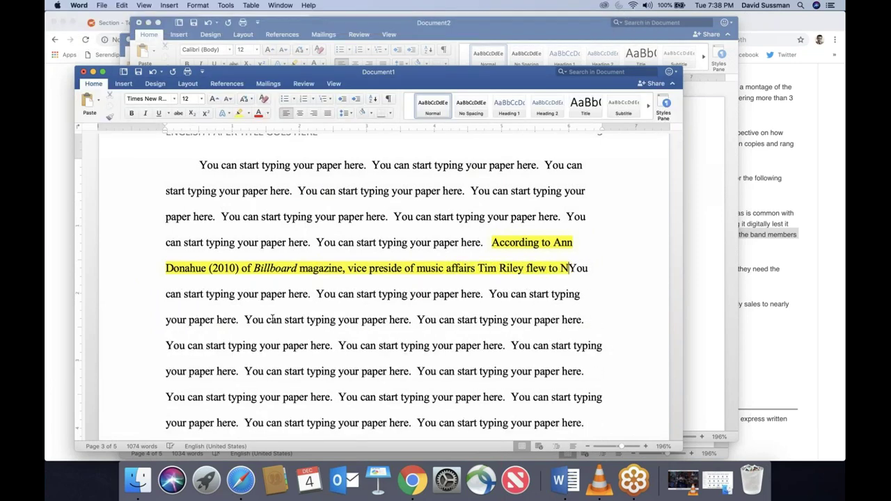
pyautogui.write(' obtain perm')
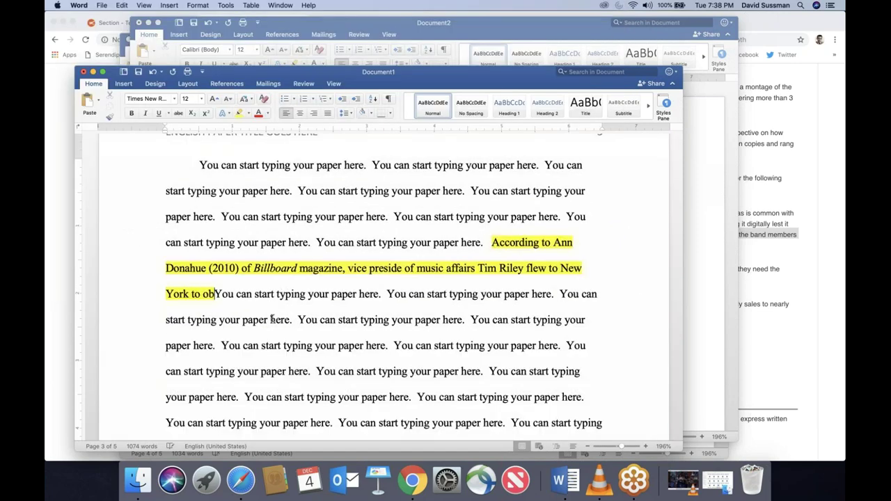
pyautogui.write('ission t')
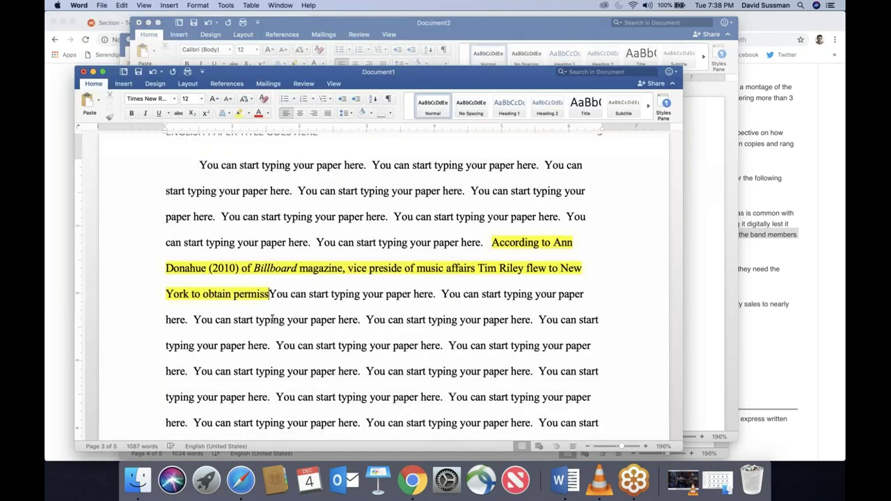
pyautogui.write('o use “Gimme')
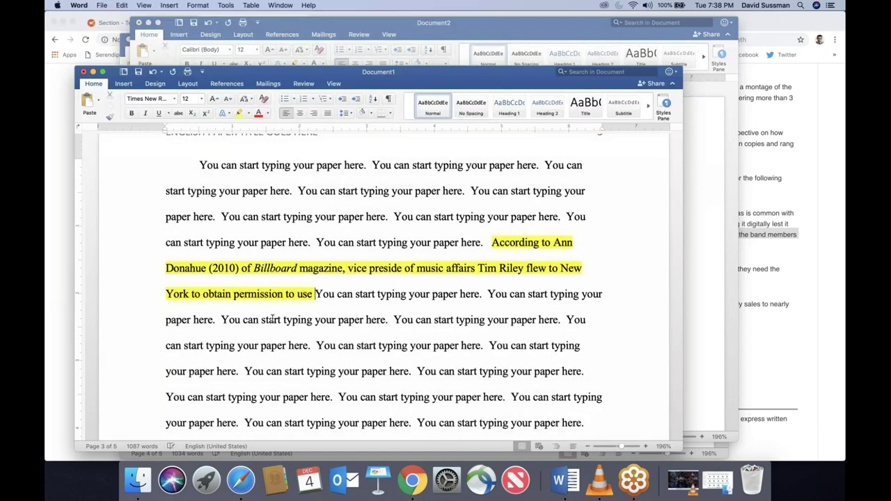
pyautogui.write(' Shel')
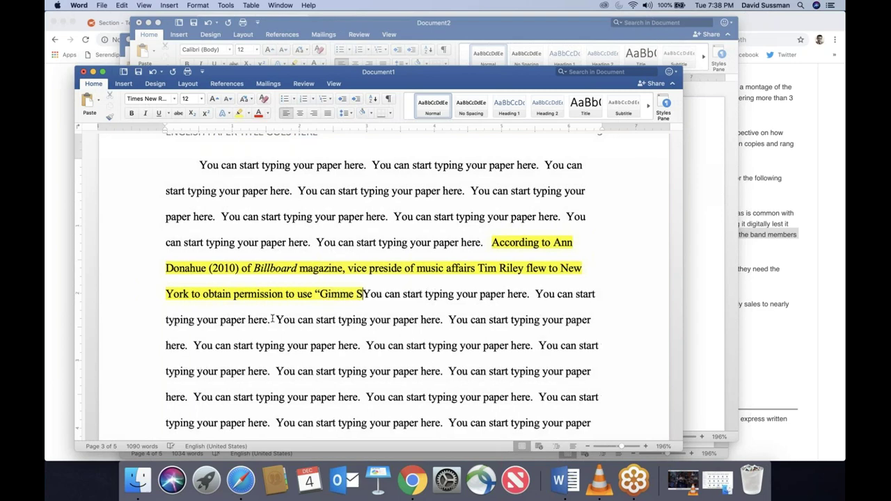
pyautogui.write('ter” in the a')
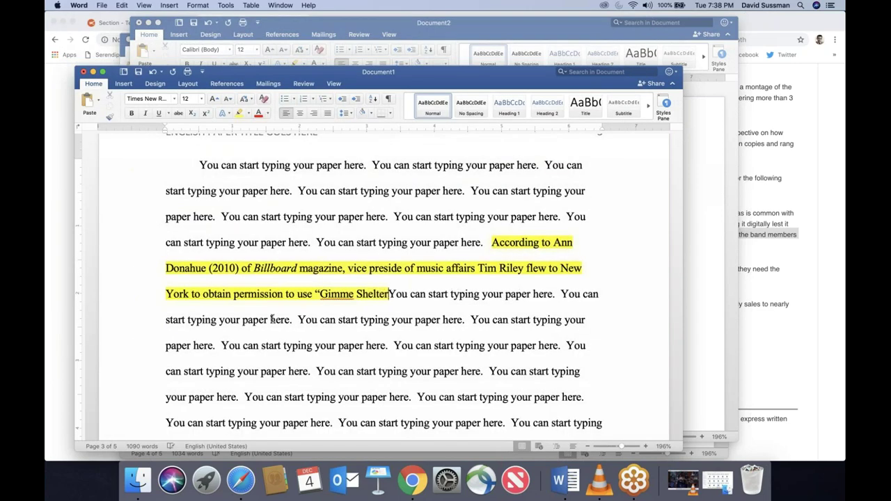
pyautogui.write('d')
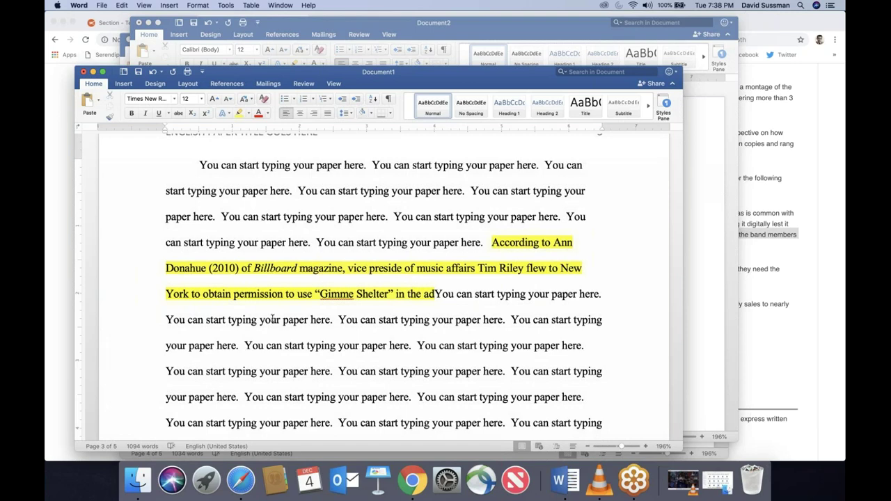
pyautogui.write(', “')
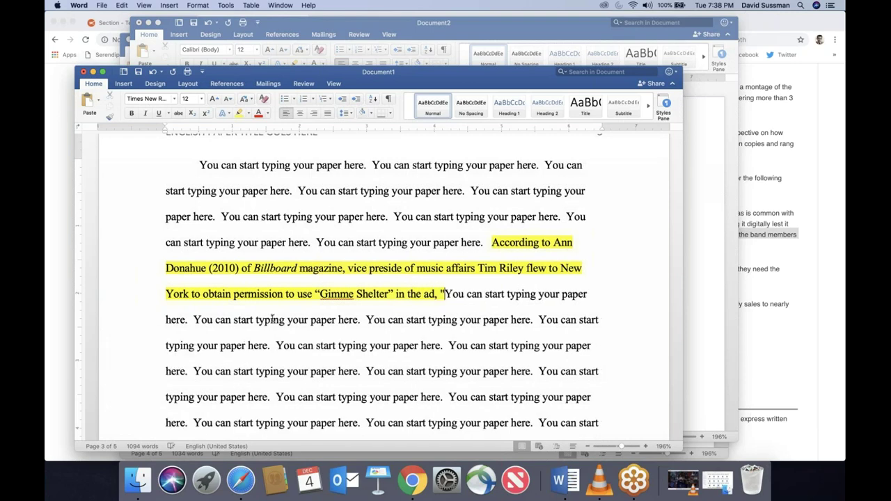
pyautogui.write('for the first time in Activision history, it allowed another company to make edits to the ad itself in order to obtain approval from the band members as well')
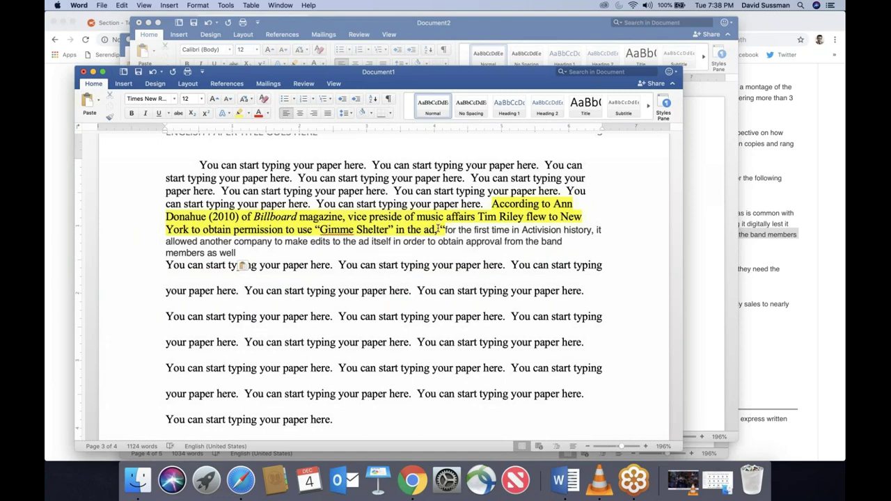
# - Insert 'and', double-space the quotation paragraph, and join the next paragraph onto it with a period
pyautogui.click(438, 229)
pyautogui.write('and')
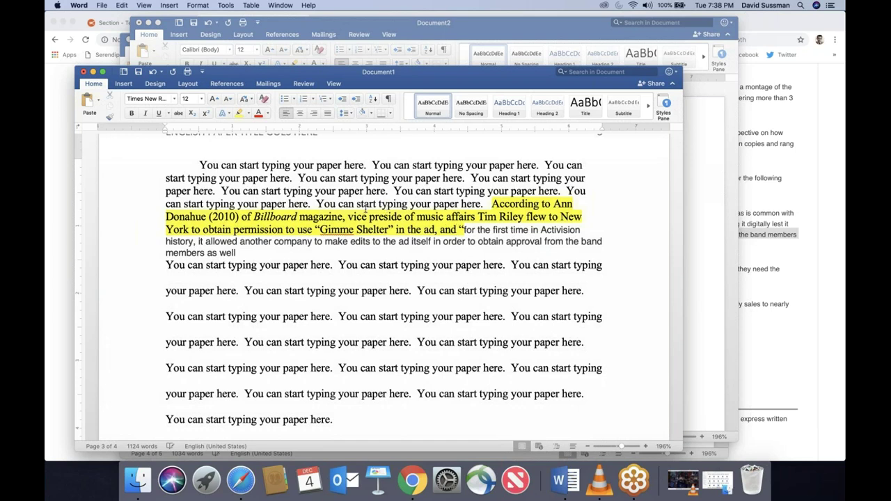
pyautogui.moveTo(200, 165); pyautogui.dragTo(241, 254)
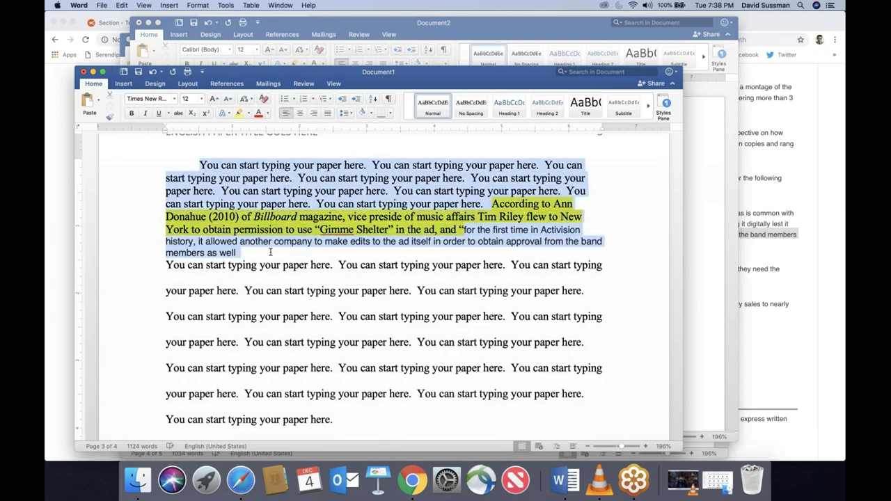
pyautogui.click(348, 114)
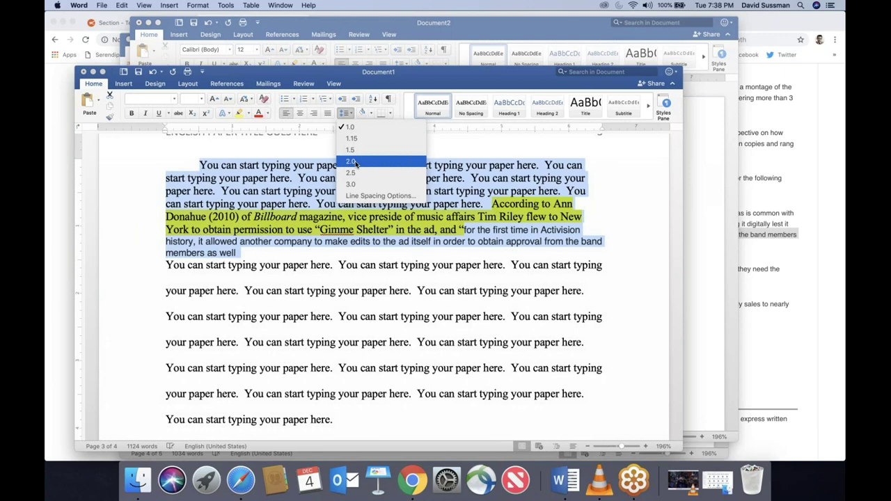
pyautogui.click(354, 161)
pyautogui.click(187, 363)
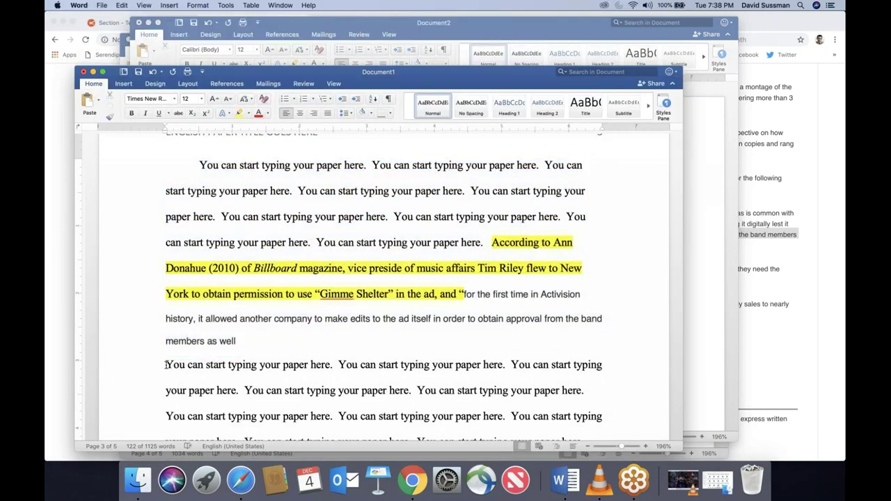
pyautogui.press('BackSpace')
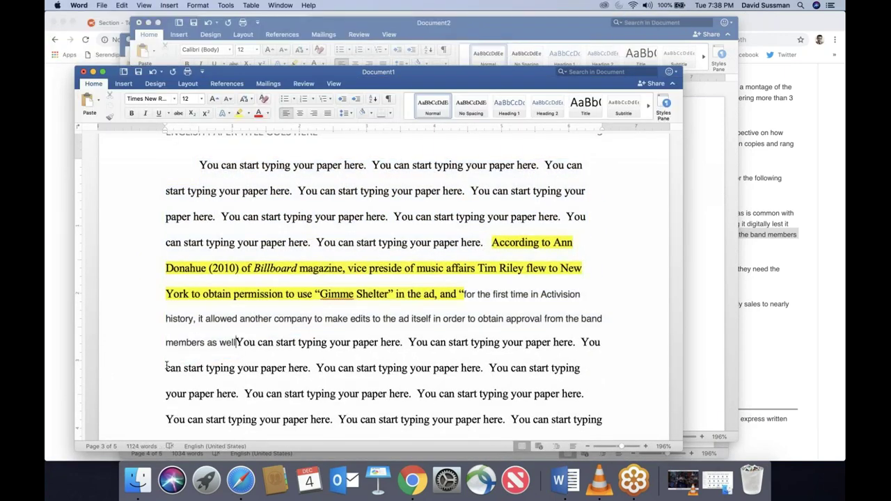
pyautogui.write('.')
# - Set the text from 'According' through 'as well.' to Times New Roman, size 12
pyautogui.moveTo(490, 242); pyautogui.dragTo(244, 344)
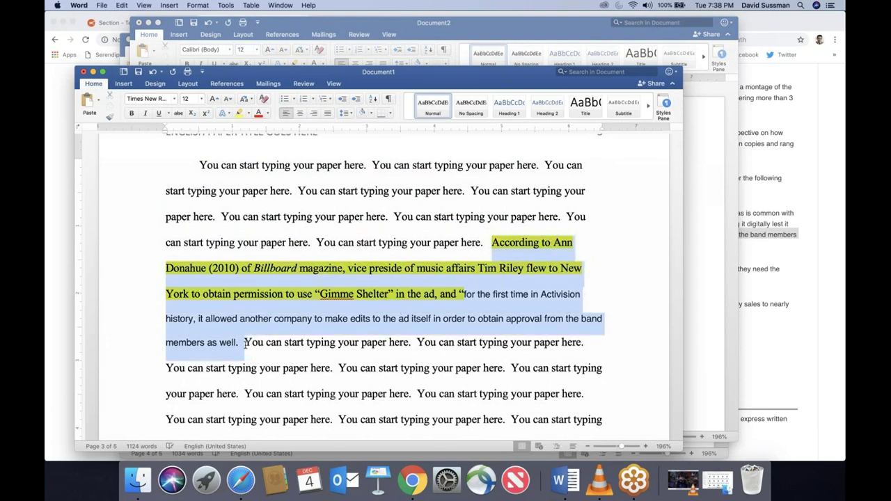
pyautogui.click(153, 99)
pyautogui.write('Times')
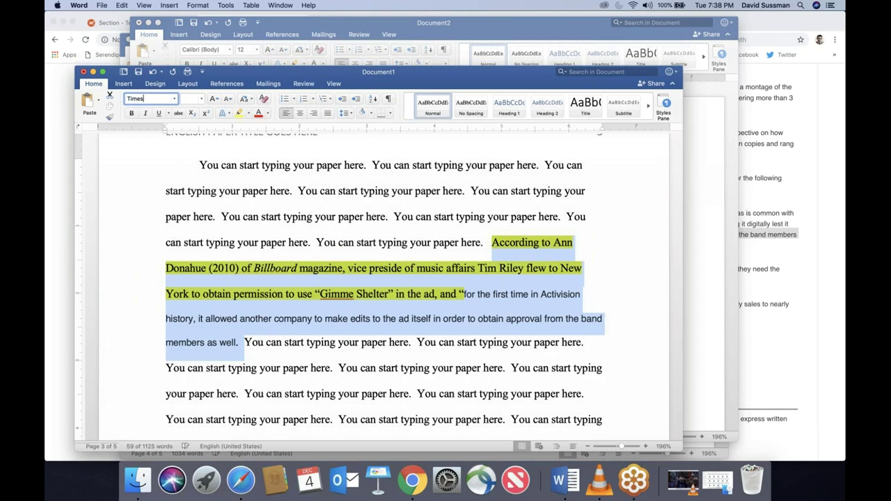
pyautogui.press('Tab')
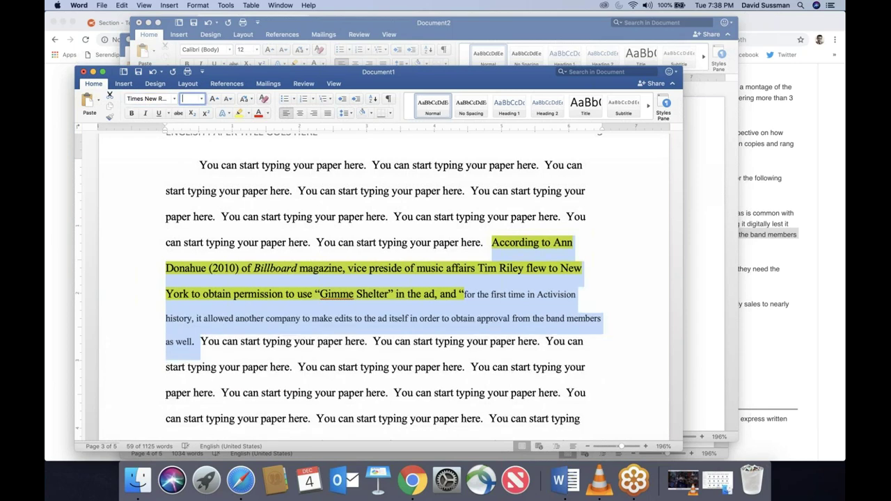
pyautogui.write('12')
pyautogui.press('Return')
pyautogui.click(428, 315)
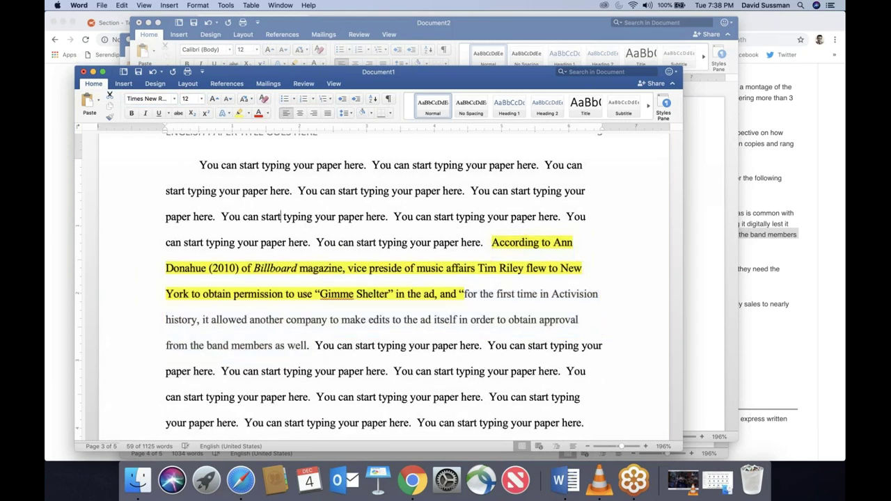
# - Give the Activision quotation dark font colour and highlight it yellow through 'as well.'
pyautogui.scroll(-1, 428, 314)
pyautogui.scroll(-1, 428, 314)
pyautogui.moveTo(464, 254); pyautogui.dragTo(314, 306)
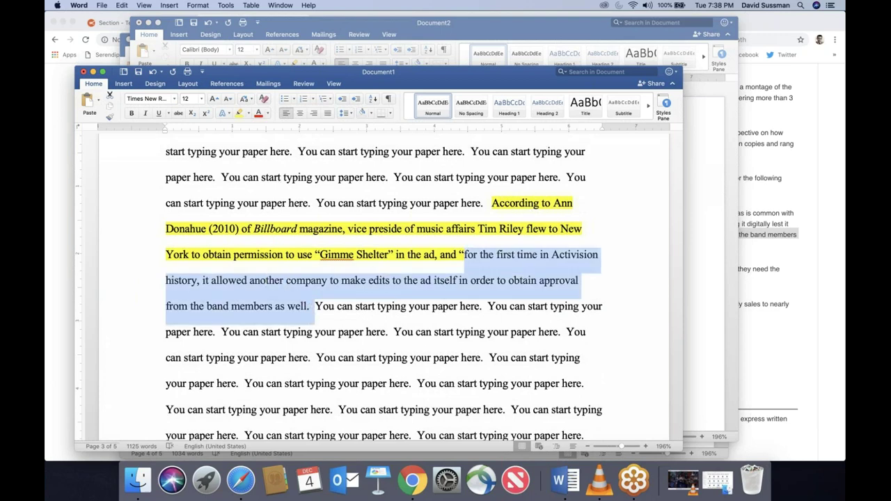
pyautogui.click(442, 306)
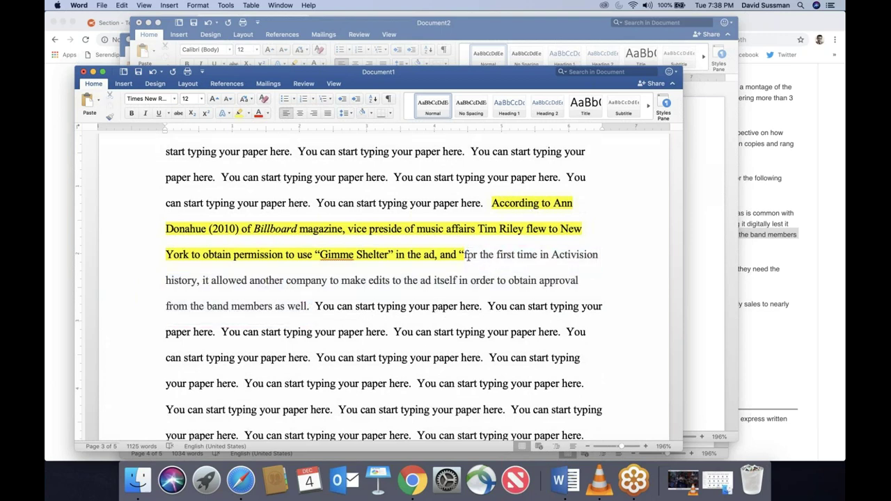
pyautogui.moveTo(464, 254); pyautogui.dragTo(313, 306)
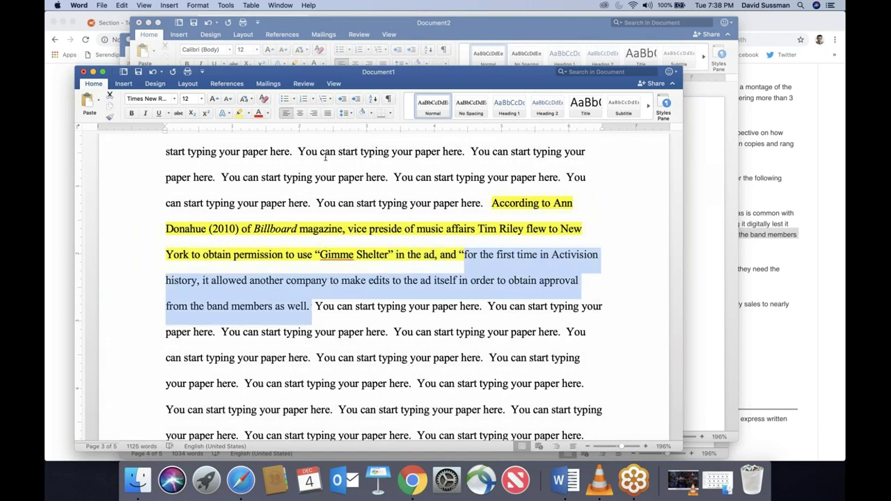
pyautogui.click(267, 117)
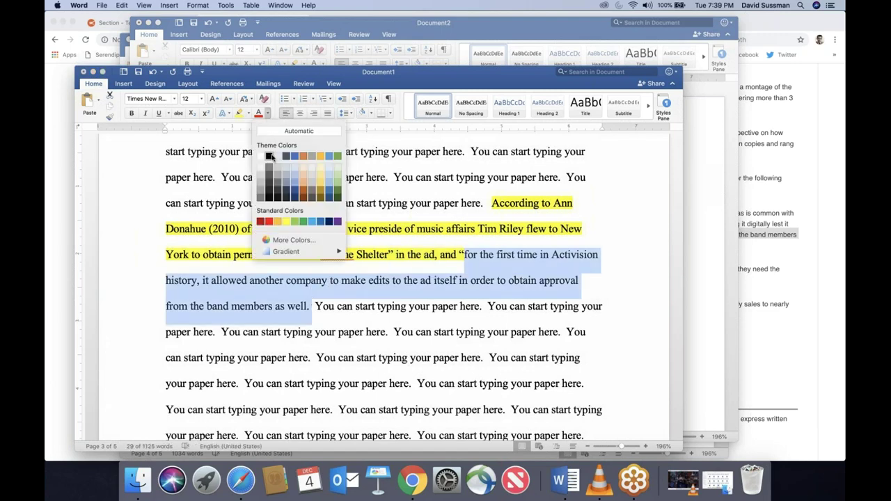
pyautogui.click(274, 160)
pyautogui.click(339, 317)
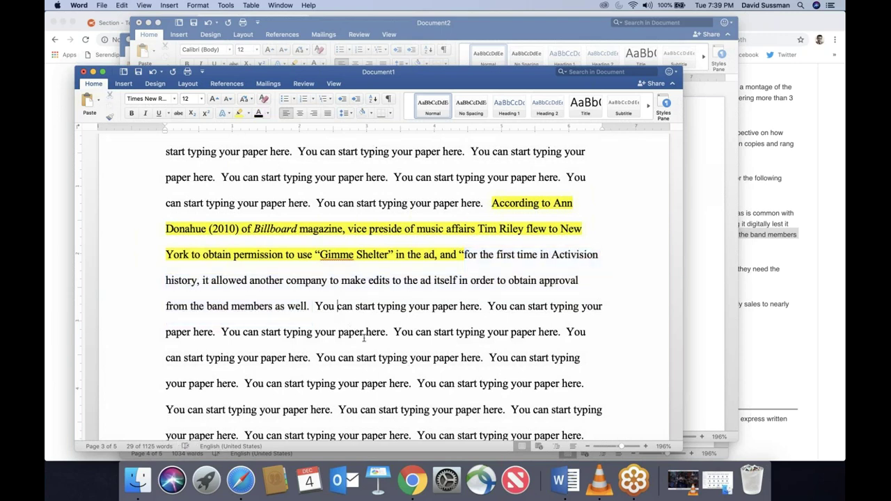
pyautogui.moveTo(465, 254); pyautogui.dragTo(309, 305)
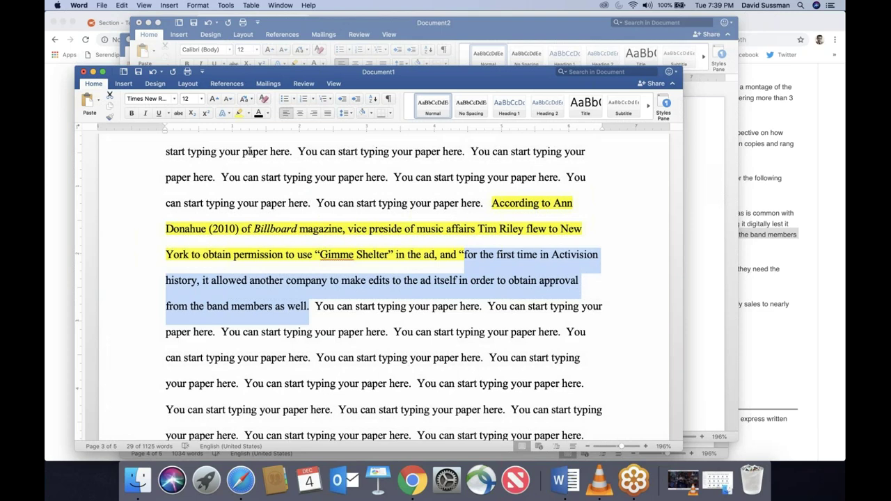
pyautogui.click(239, 114)
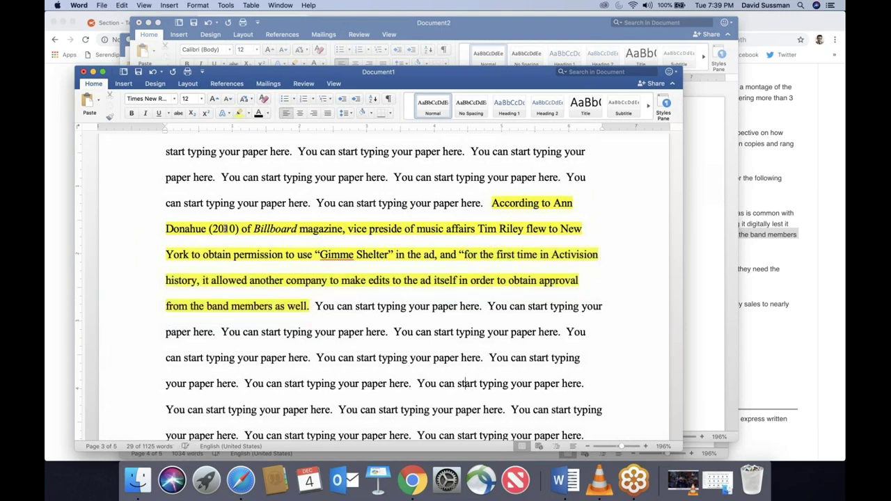
# - Correct 'preside' to 'president' and add a closing quote and '(' after 'as well'
pyautogui.click(401, 228)
pyautogui.write('nt')
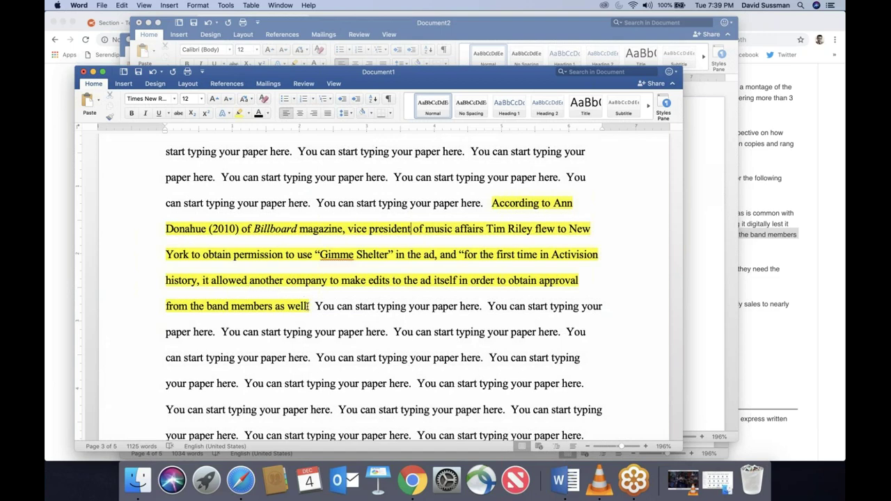
pyautogui.click(309, 307)
pyautogui.write('"')
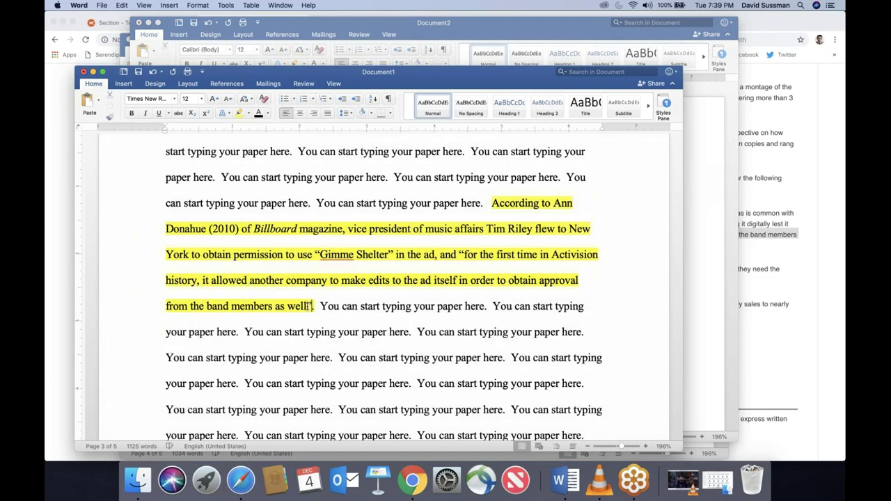
pyautogui.write(' (')
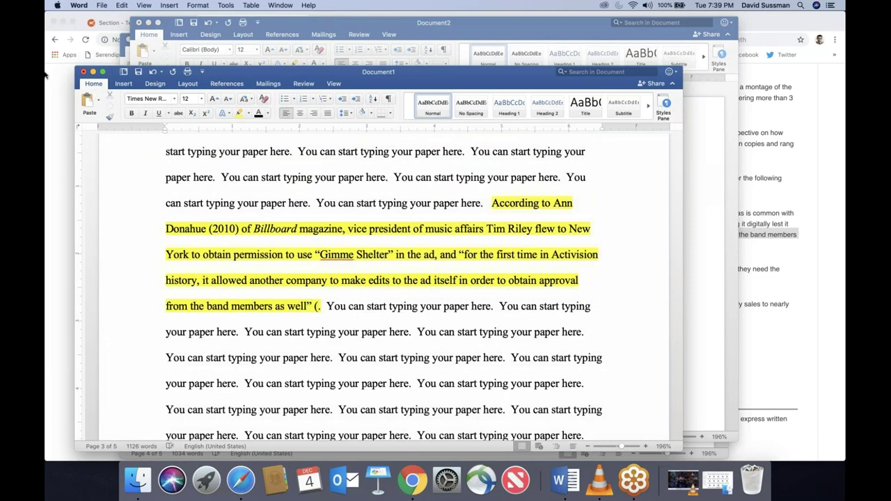
pyautogui.click(61, 89)
pyautogui.scroll(1, 239, 182)
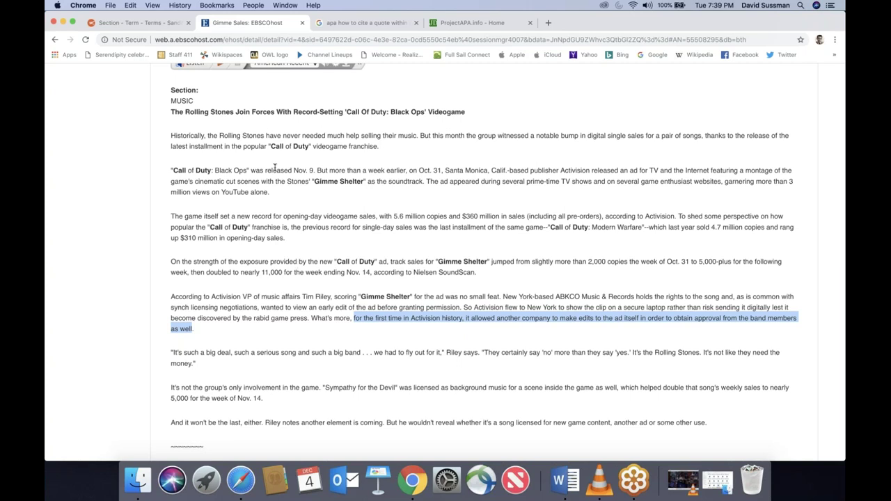
pyautogui.click(282, 223)
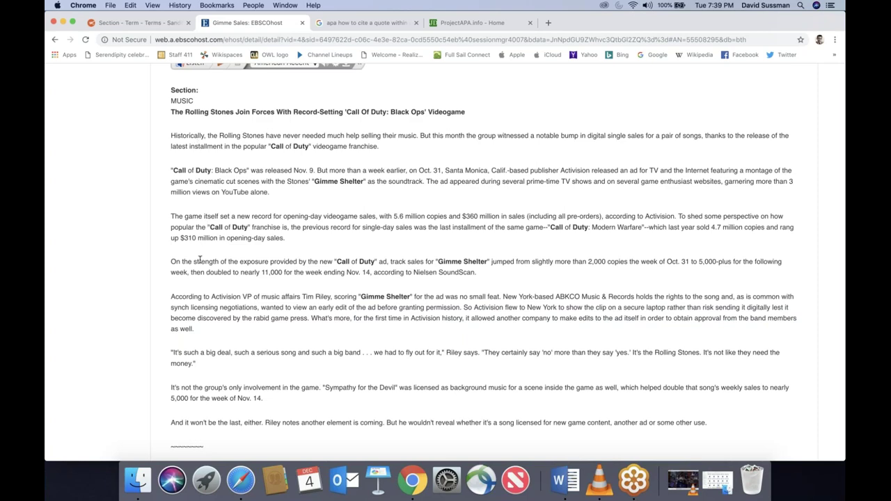
# - Back in Word, complete the citation with 'para. 5)' and adjust the period near the closing quote
pyautogui.click(565, 480)
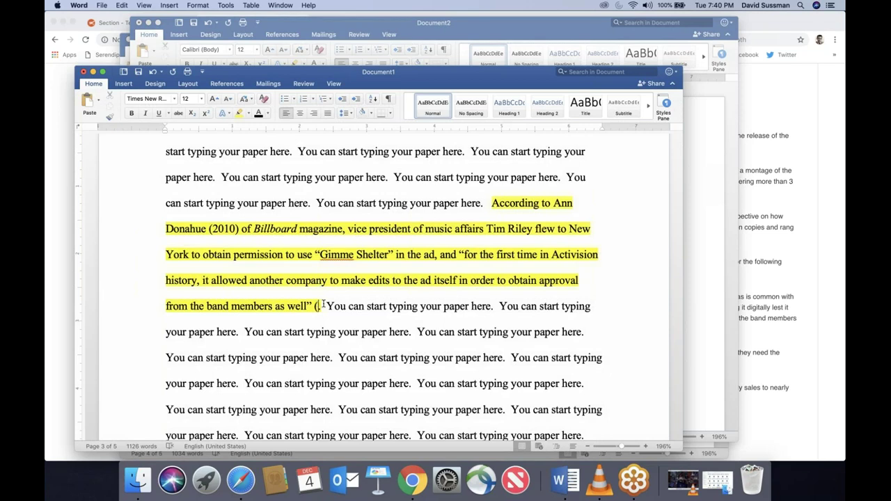
pyautogui.write('para')
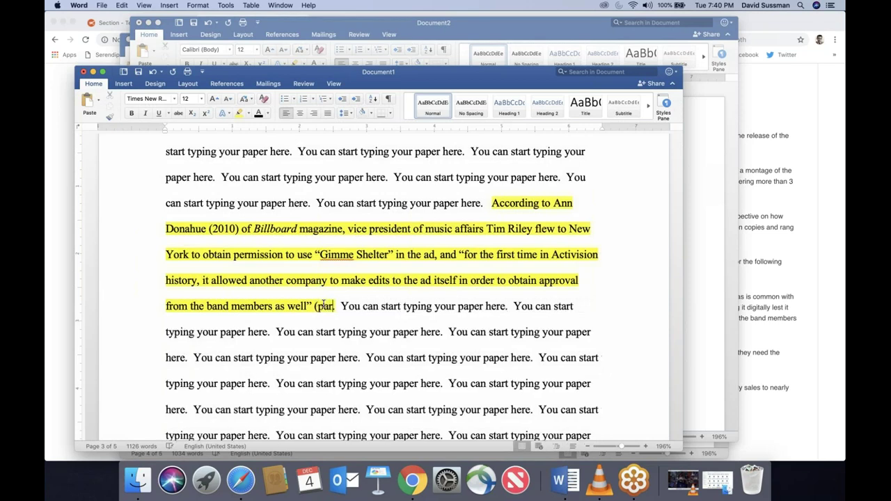
pyautogui.write('. 5)')
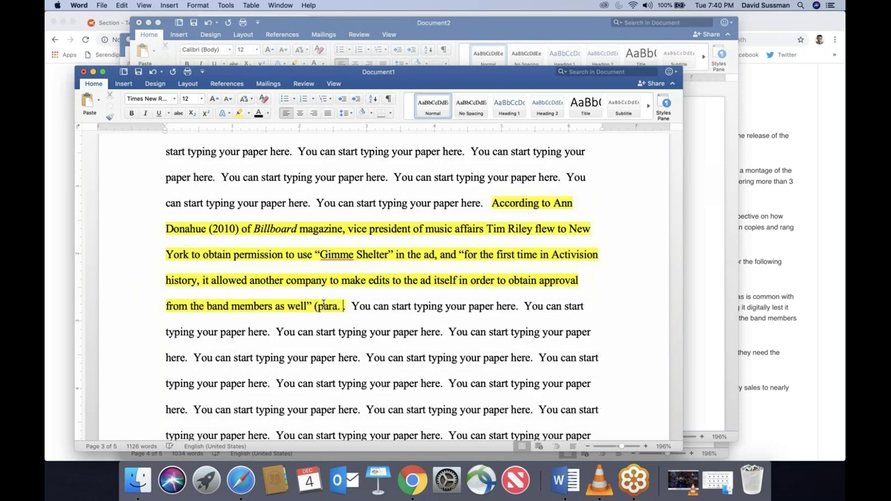
pyautogui.click(308, 307)
pyautogui.write('.')
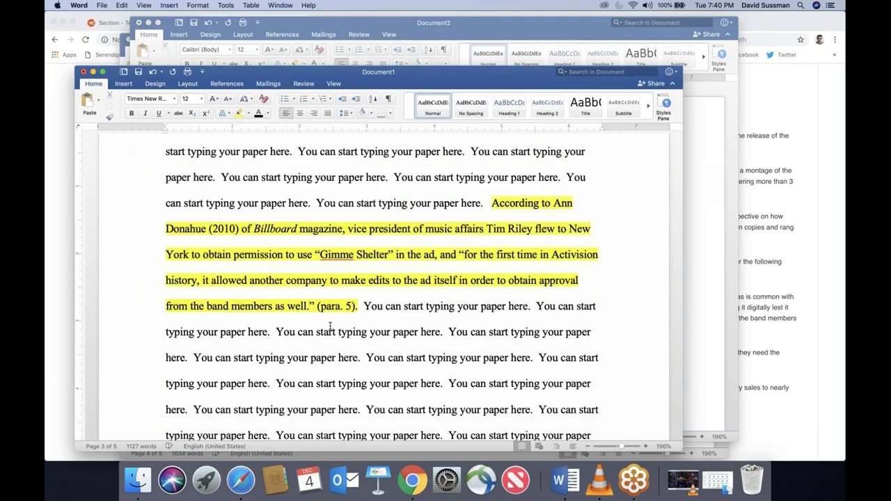
pyautogui.press('BackSpace')
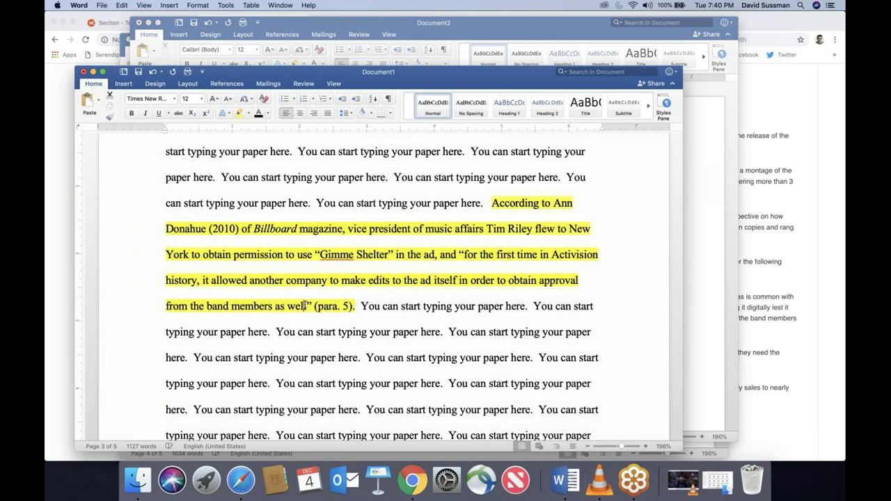
pyautogui.write('.')
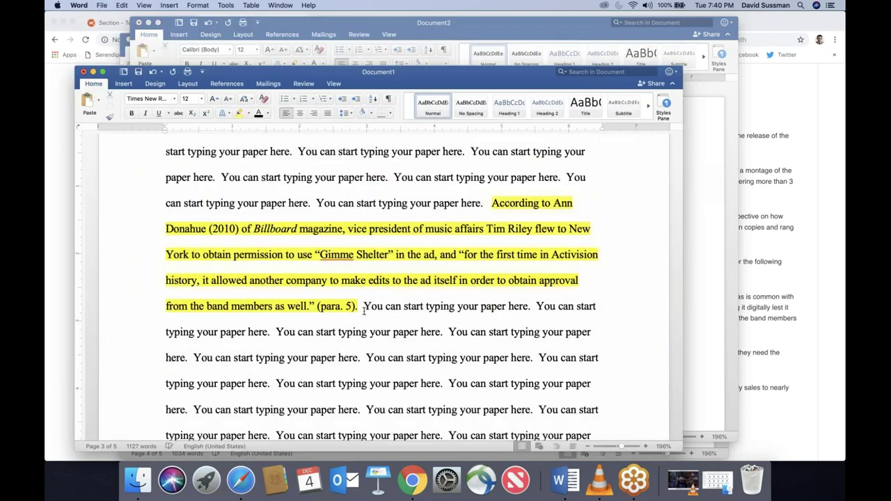
# - Remove stray periods so the sentence ends with a period after (para. 5)
pyautogui.click(359, 308)
pyautogui.press('BackSpace')
pyautogui.press('BackSpace')
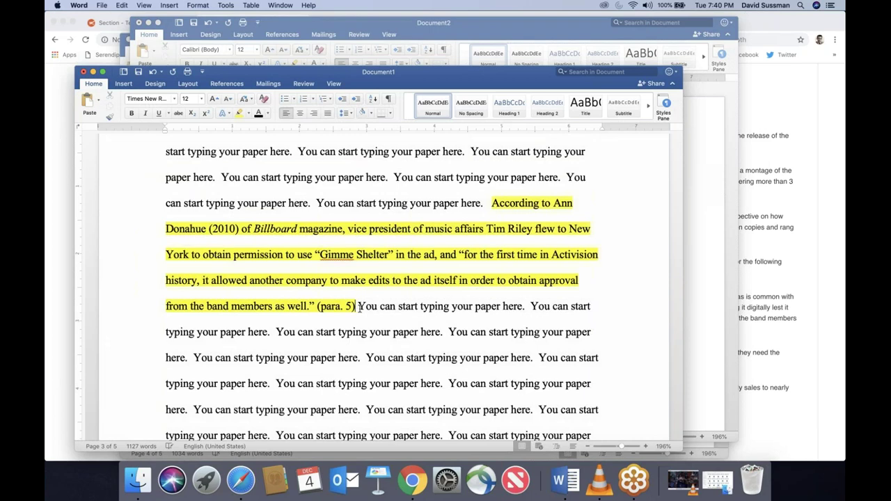
pyautogui.moveTo(317, 307); pyautogui.dragTo(379, 307)
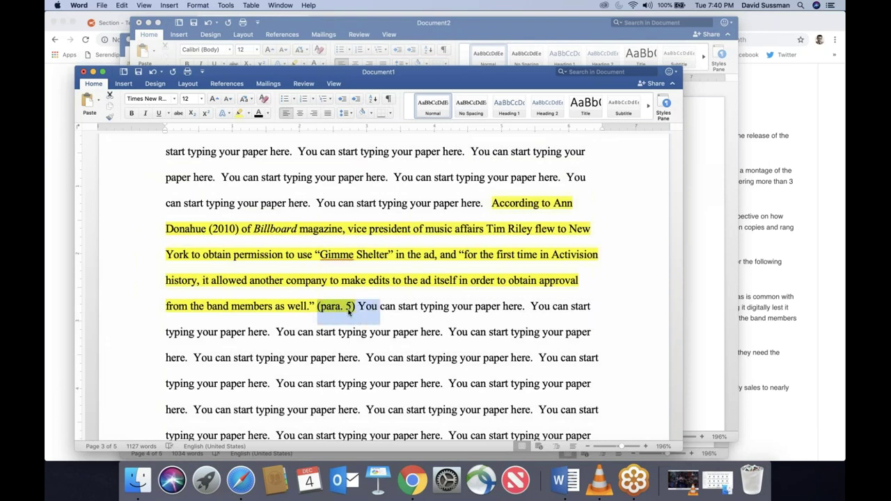
pyautogui.click(311, 306)
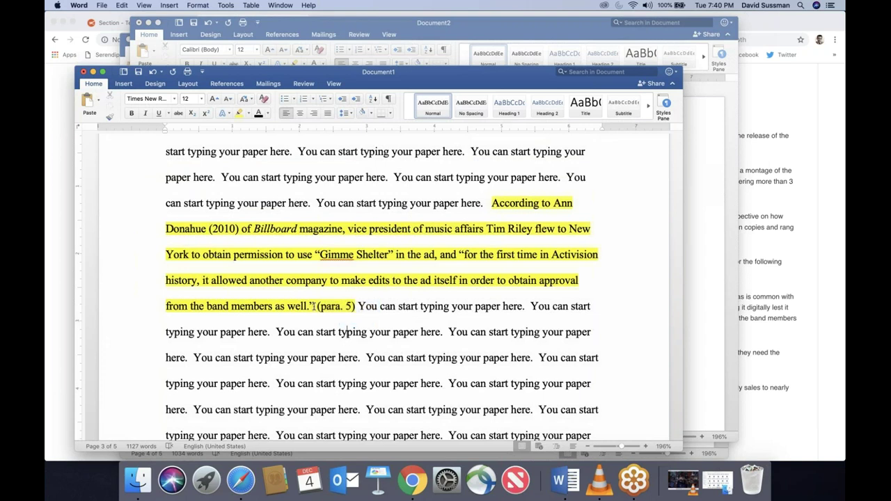
pyautogui.press('BackSpace')
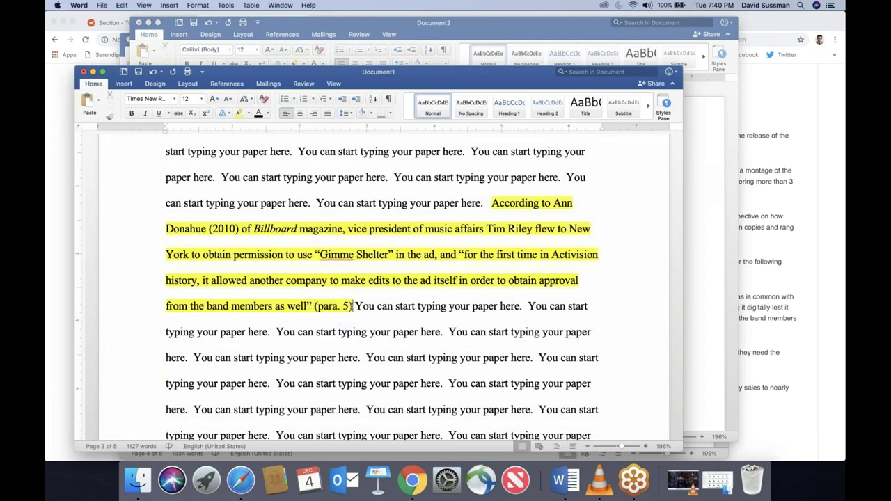
pyautogui.click(352, 306)
pyautogui.write('.')
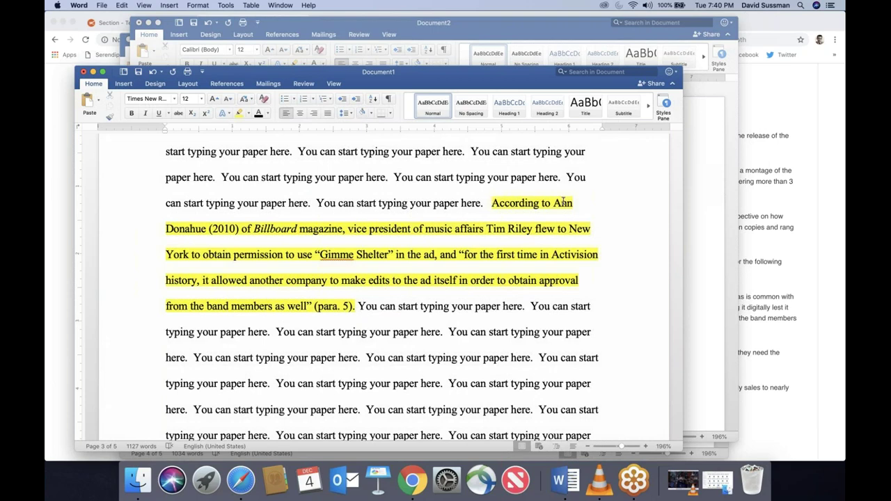
# - Replace 'Ann Donahue (2010) of' with 'an article in' in the lead-in
pyautogui.moveTo(213, 229); pyautogui.dragTo(235, 230)
pyautogui.click(234, 230)
pyautogui.moveTo(553, 203); pyautogui.dragTo(252, 228)
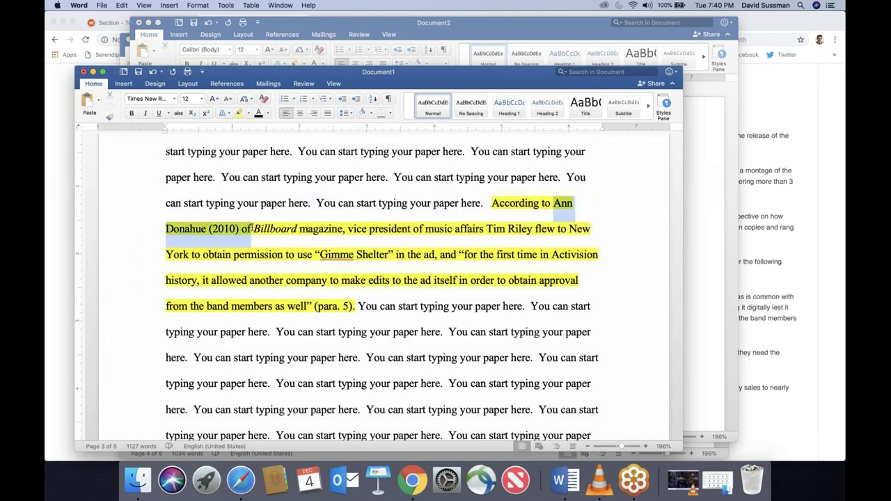
pyautogui.write('an article i')
pyautogui.write('n')
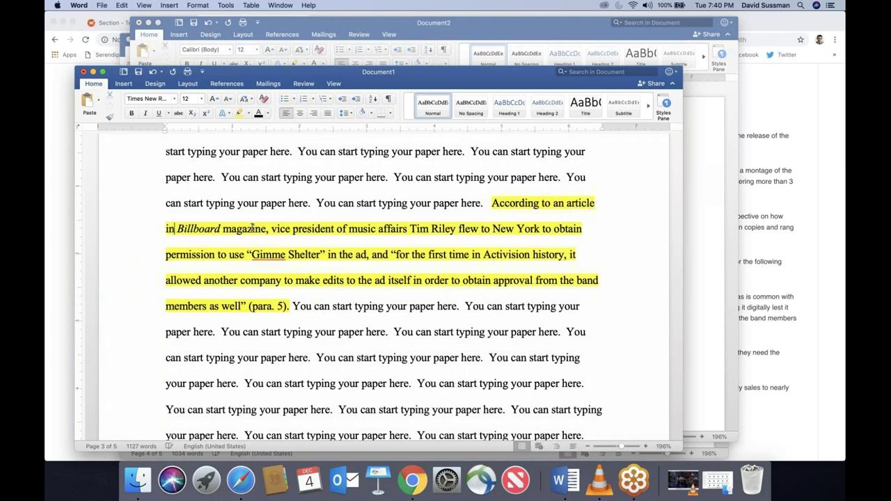
# - Add 'Donahue, 2010,' before para. 5 in the citation, checking Document2's sample formats
pyautogui.click(251, 307)
pyautogui.write('Donahue, 20')
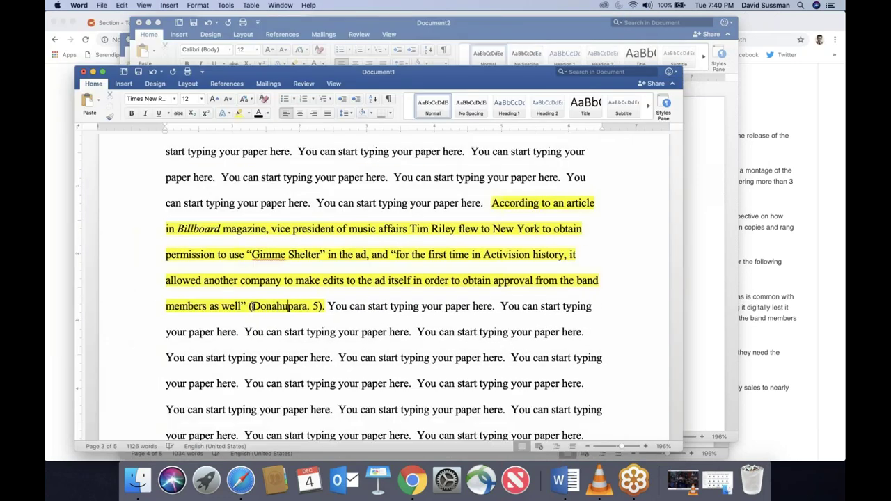
pyautogui.write('10,')
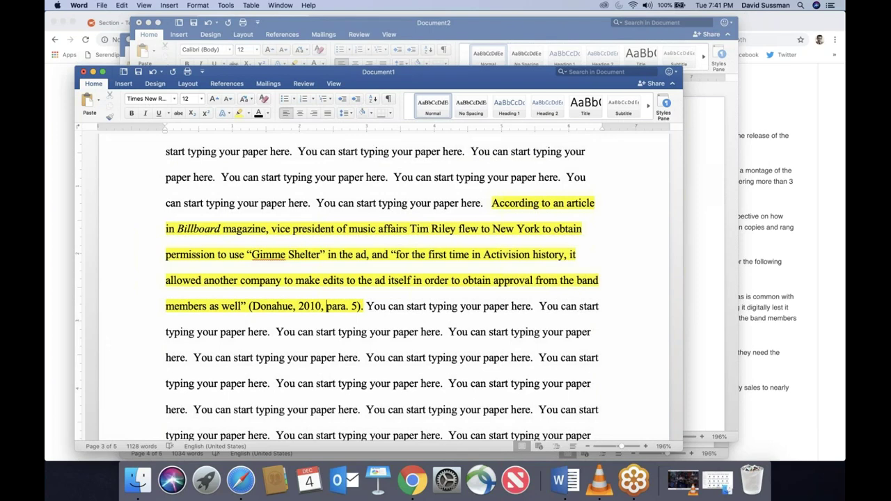
pyautogui.click(427, 38)
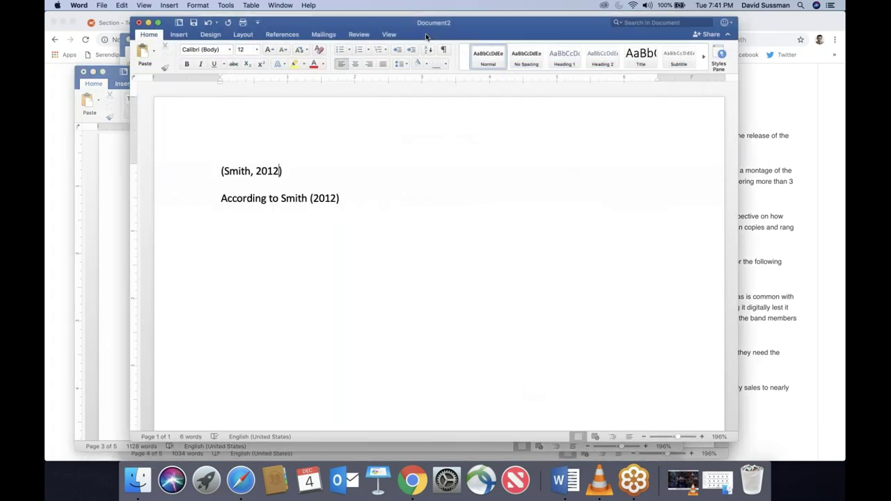
pyautogui.click(127, 73)
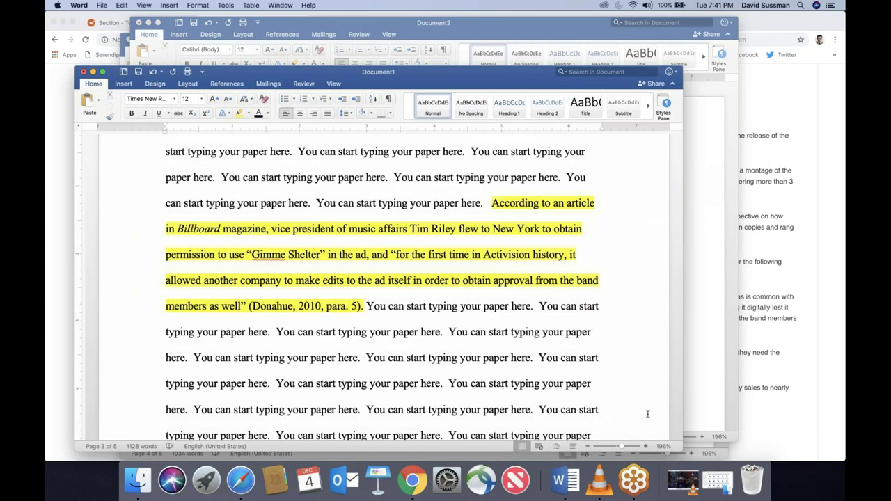
pyautogui.click(703, 455)
pyautogui.click(705, 454)
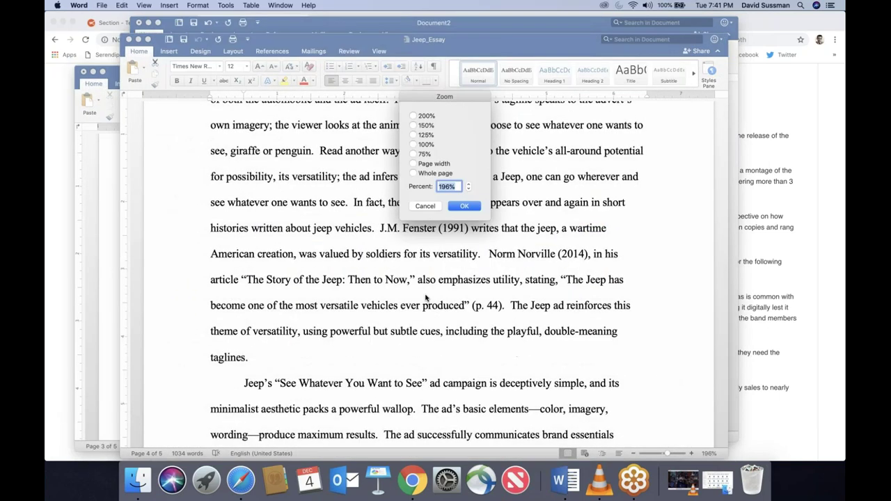
pyautogui.click(425, 206)
pyautogui.keyDown('super'); pyautogui.click(490, 253); pyautogui.keyUp('super')
pyautogui.click(435, 228)
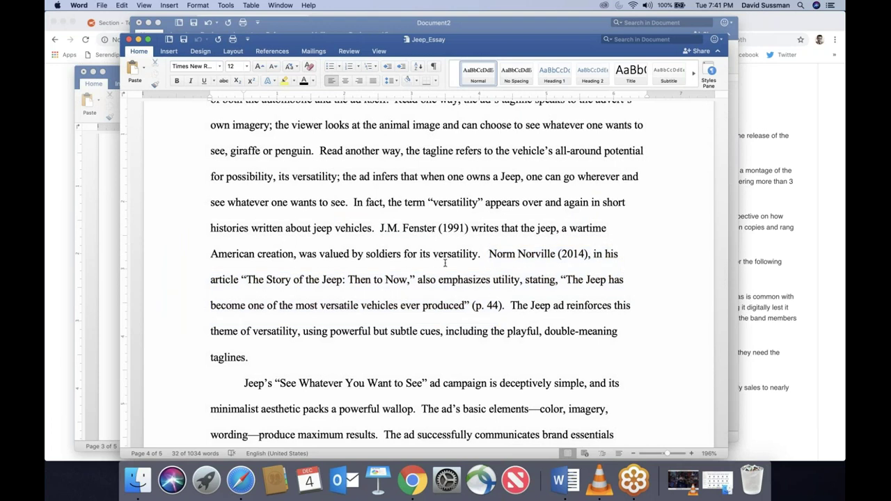
pyautogui.moveTo(380, 228); pyautogui.dragTo(508, 310)
pyautogui.click(489, 255)
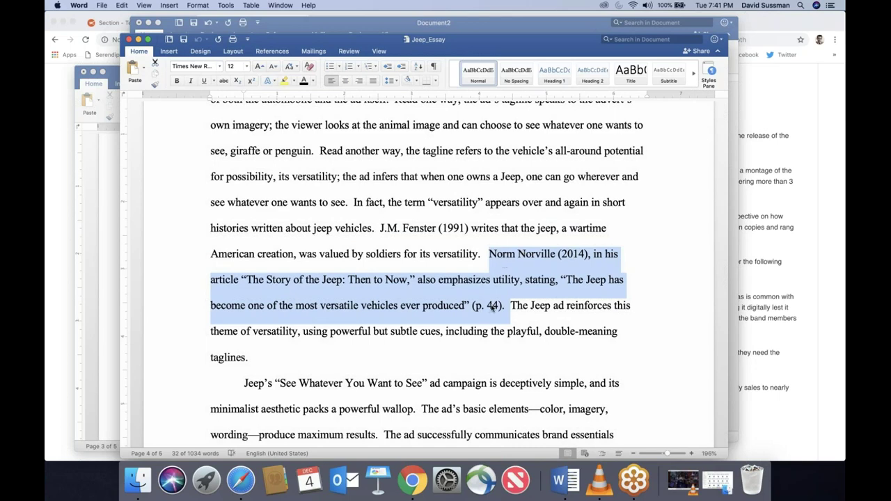
pyautogui.scroll(15, 498, 264)
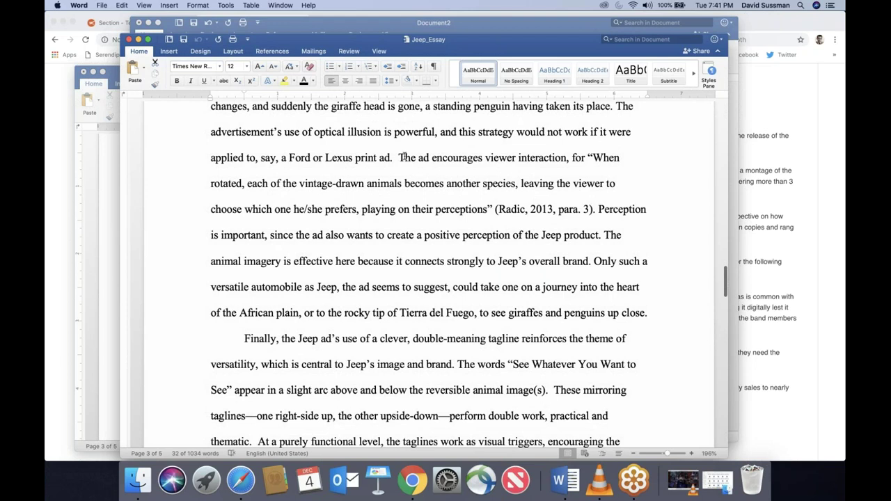
pyautogui.moveTo(400, 157); pyautogui.dragTo(597, 212)
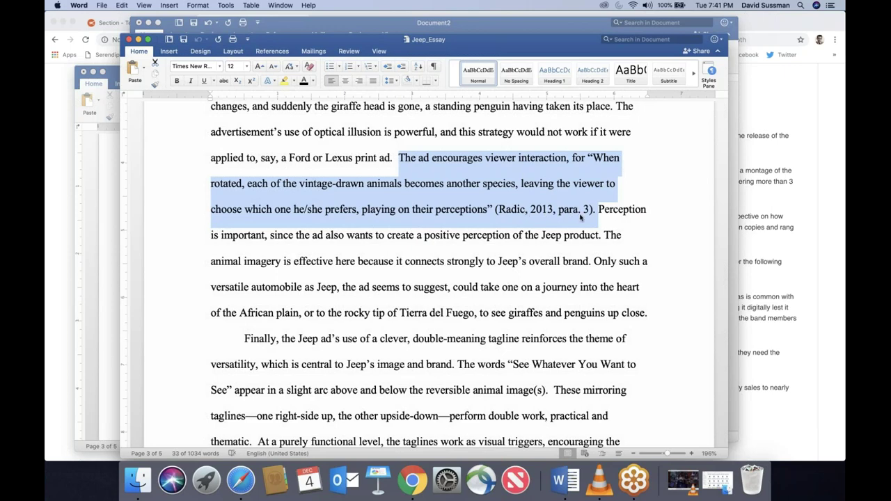
pyautogui.click(540, 240)
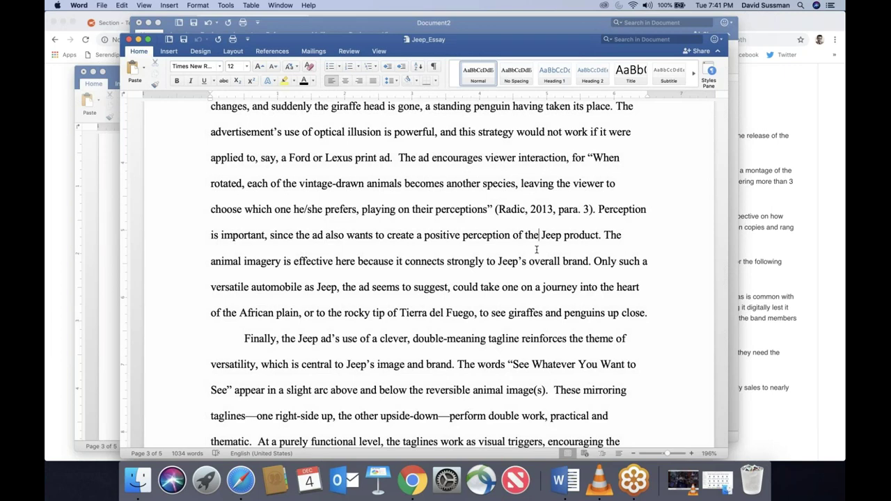
# - Glance at the EBSCOhost article and the Jeep essay's References page, then bring the practice paper forward
pyautogui.click(63, 133)
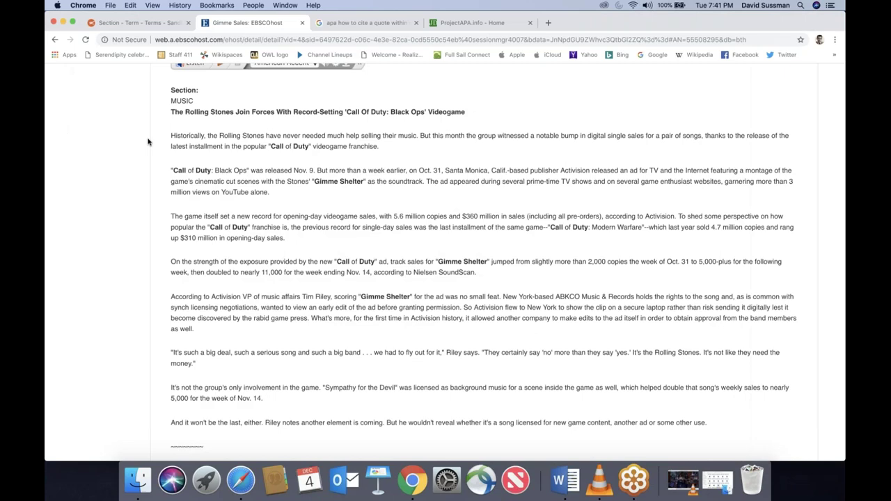
pyautogui.click(565, 479)
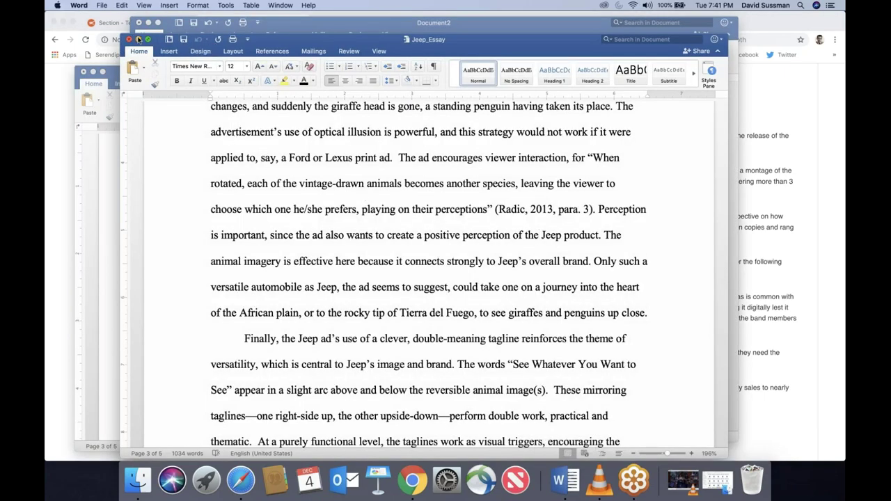
pyautogui.scroll(-15, 361, 286)
pyautogui.scroll(-6, 361, 287)
pyautogui.scroll(-3, 362, 287)
pyautogui.scroll(-3, 361, 303)
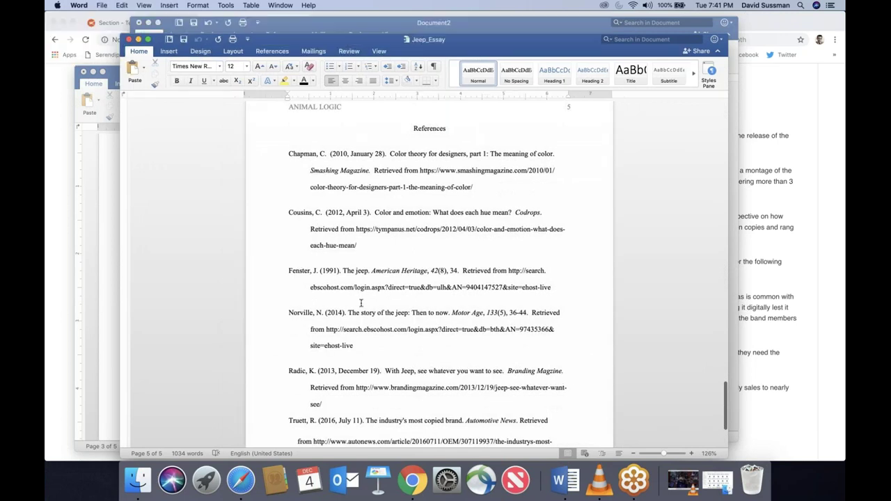
pyautogui.scroll(-2, 400, 301)
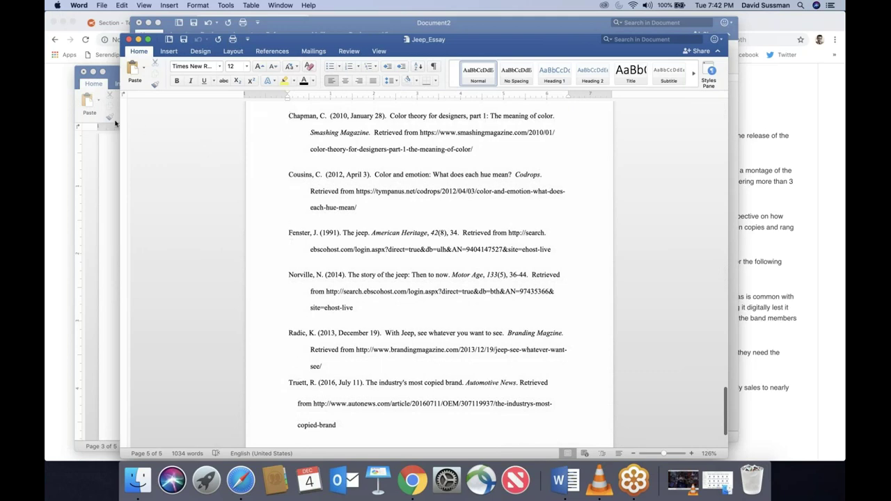
pyautogui.click(78, 119)
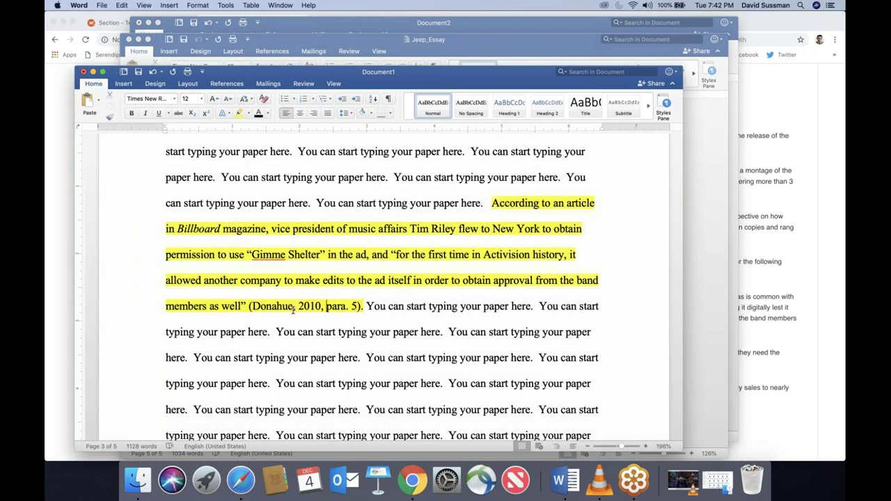
# - Replace Donahue in the citation with the article title “The Road Ahead,”
pyautogui.moveTo(293, 310); pyautogui.dragTo(252, 307)
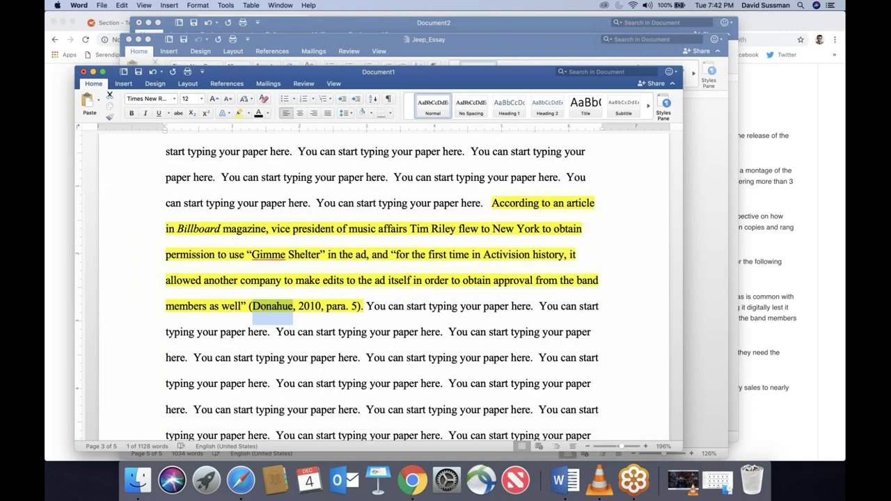
pyautogui.write('"G')
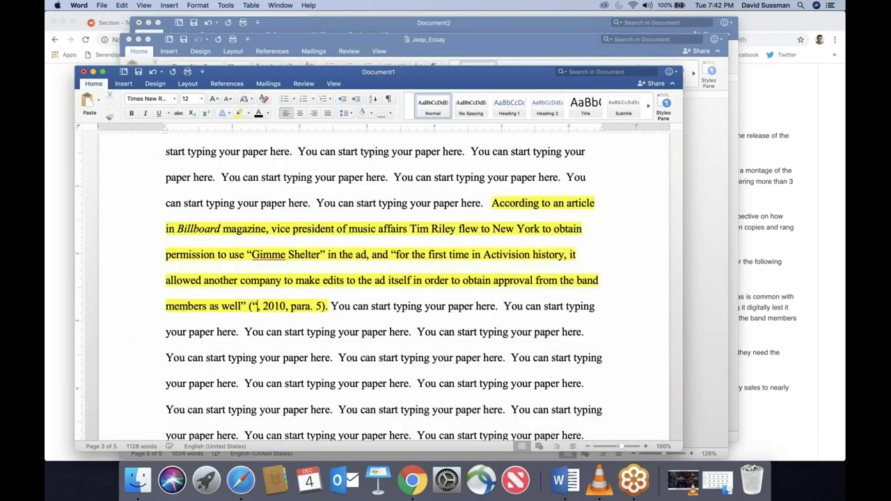
pyautogui.write('e Sale')
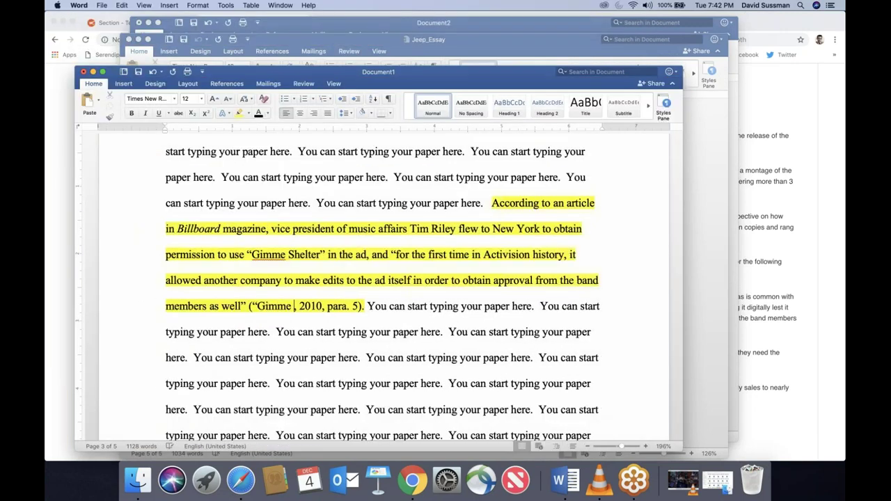
pyautogui.write('s')
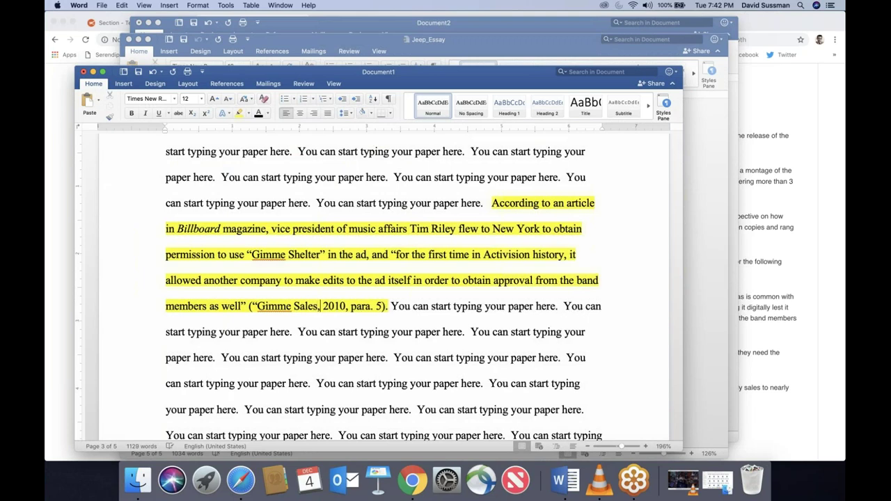
pyautogui.write('"')
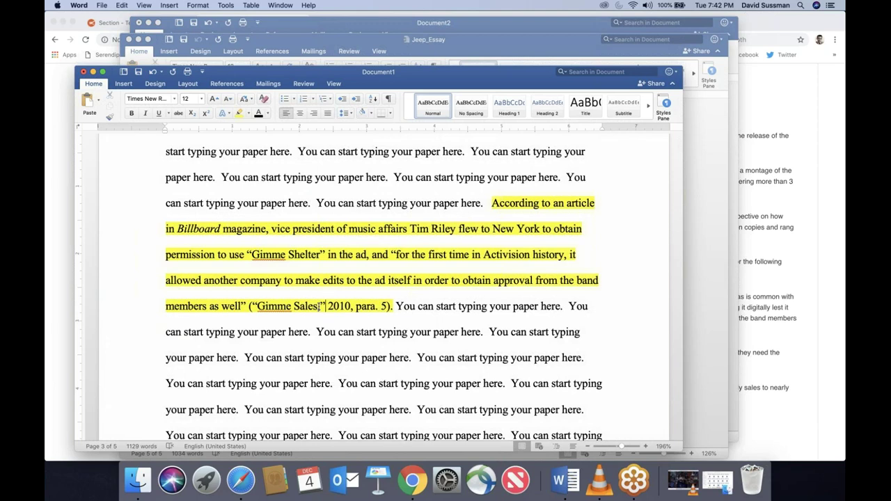
pyautogui.moveTo(327, 307); pyautogui.dragTo(257, 307)
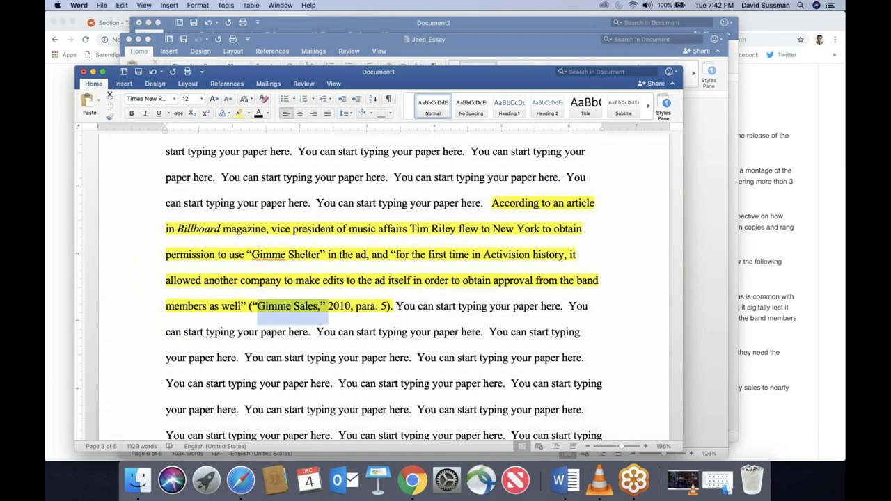
pyautogui.write('The Roa')
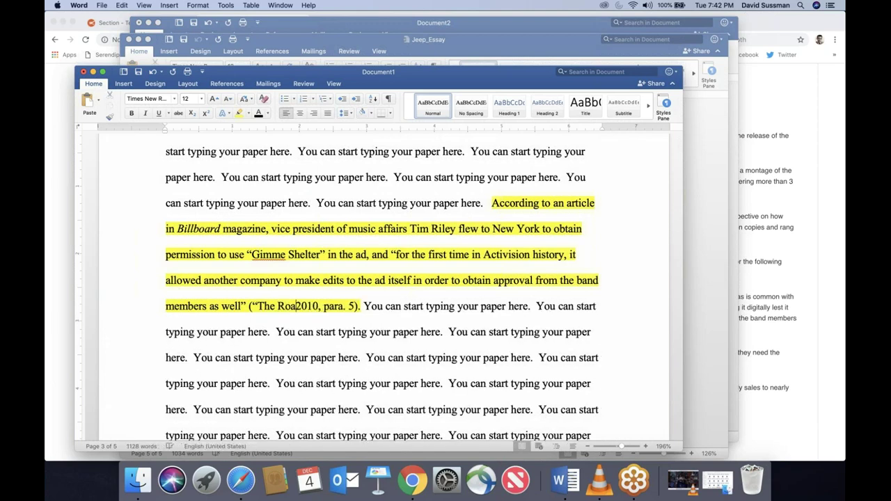
pyautogui.write('d,”')
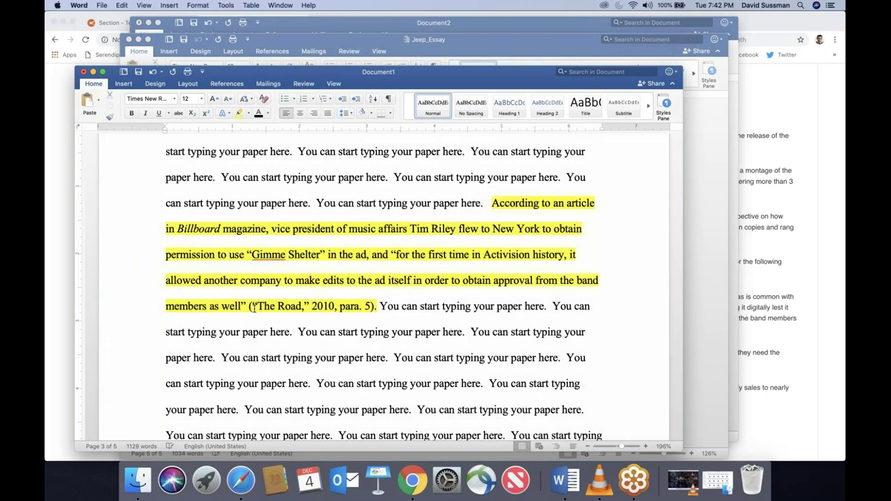
pyautogui.click(301, 306)
pyautogui.write('A')
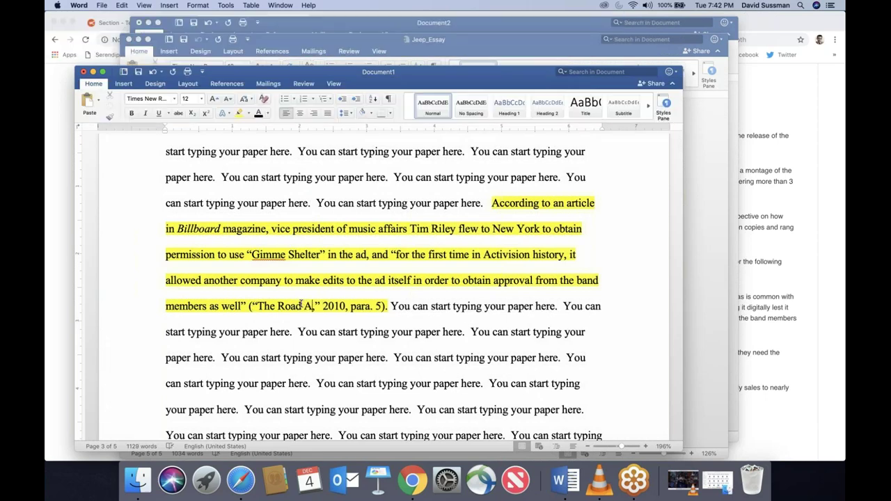
pyautogui.write('ntho')
pyautogui.press('BackSpace')
pyautogui.press('BackSpace')
pyautogui.press('BackSpace')
pyautogui.press('BackSpace')
pyautogui.write('head')
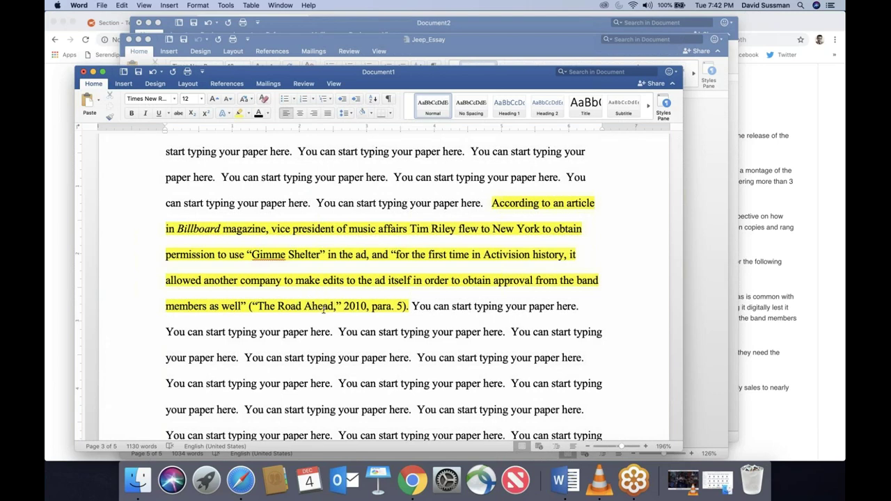
# - Change the citation's year 2010 to n.d
pyautogui.click(367, 306)
pyautogui.press('BackSpace')
pyautogui.press('BackSpace')
pyautogui.press('BackSpace')
pyautogui.press('BackSpace')
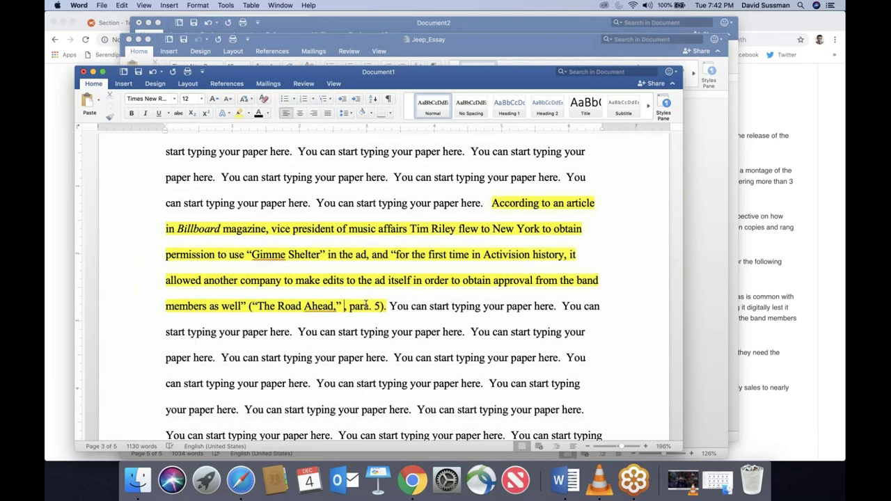
pyautogui.write('n.d.')
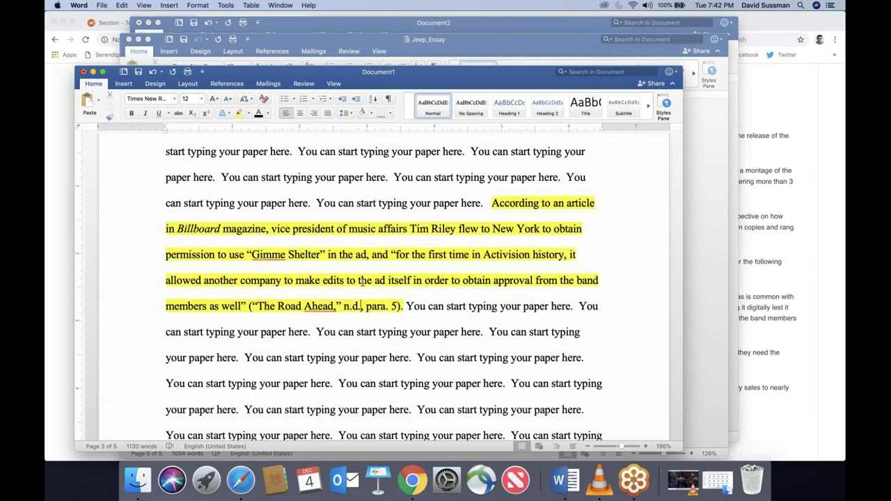
pyautogui.scroll(-10, 363, 285)
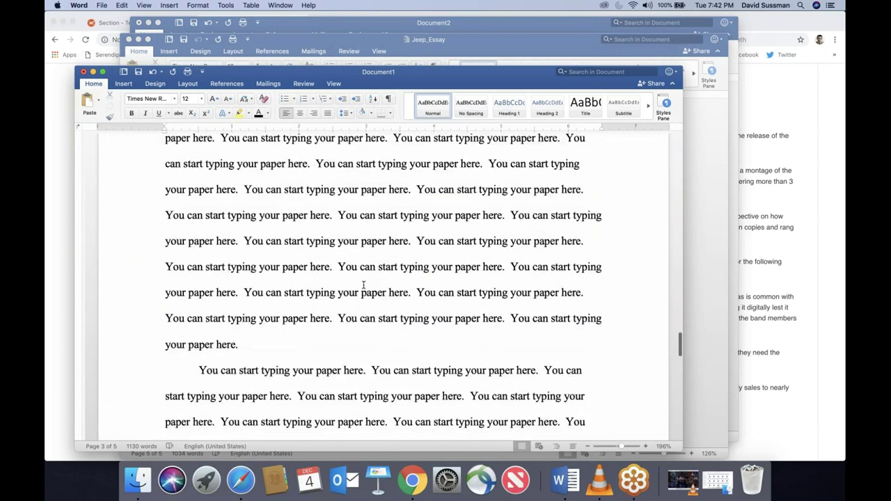
pyautogui.scroll(-10, 363, 285)
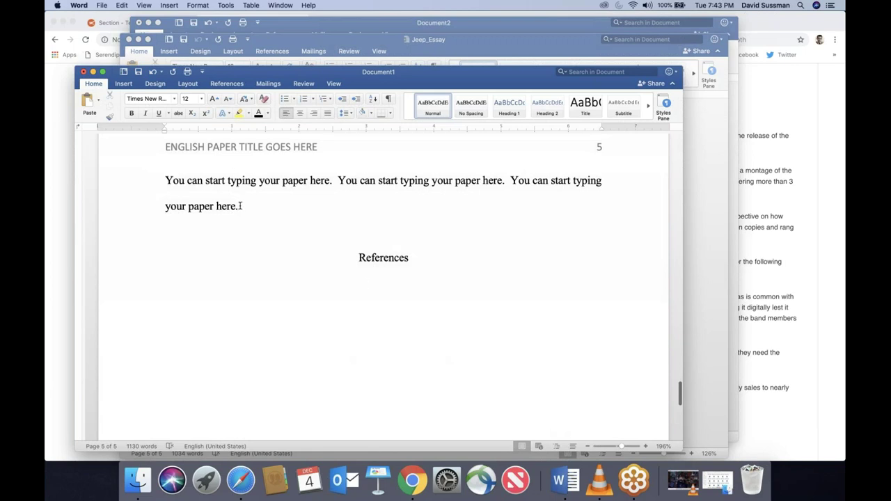
pyautogui.press('Down')
pyautogui.press('Down')
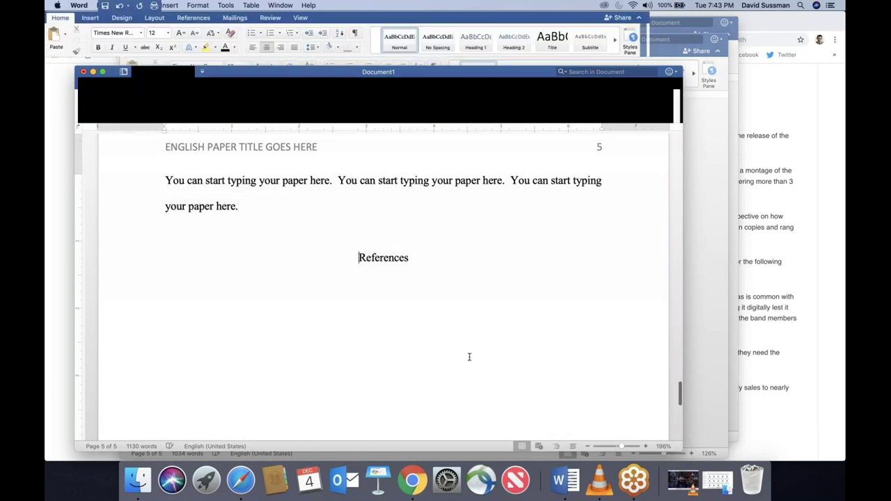
pyautogui.press('Return')
pyautogui.press('Return')
pyautogui.press('Return')
pyautogui.press('Return')
pyautogui.press('Return')
pyautogui.press('Return')
pyautogui.press('Return')
pyautogui.press('Return')
pyautogui.press('Return')
pyautogui.press('Return')
pyautogui.scroll(-2, 476, 326)
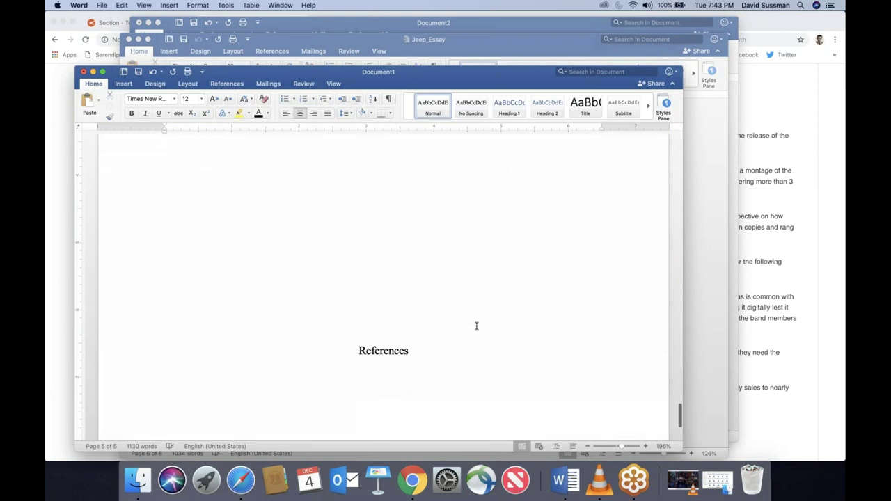
pyautogui.press('Return')
pyautogui.press('Return')
pyautogui.press('Return')
pyautogui.press('Return')
pyautogui.press('Return')
pyautogui.press('Return')
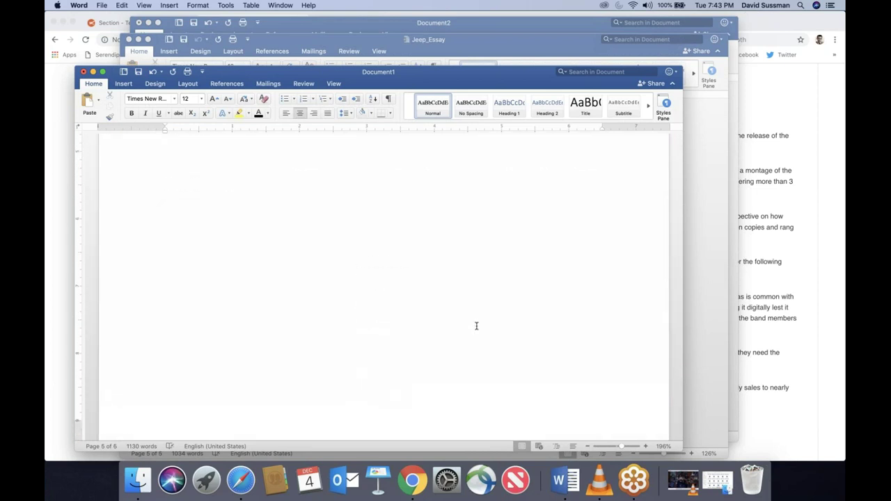
pyautogui.scroll(-3, 476, 326)
pyautogui.scroll(-3, 507, 322)
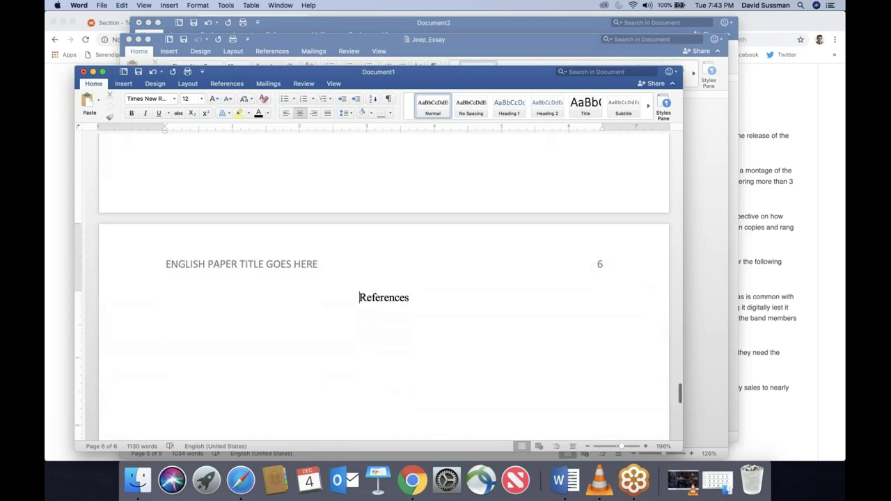
pyautogui.click(415, 281)
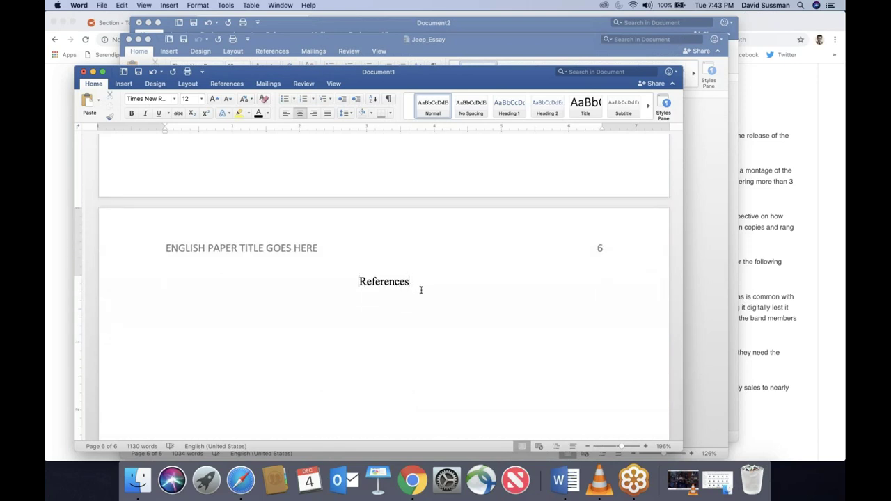
pyautogui.press('Return')
pyautogui.click(286, 114)
pyautogui.scroll(10, 384, 285)
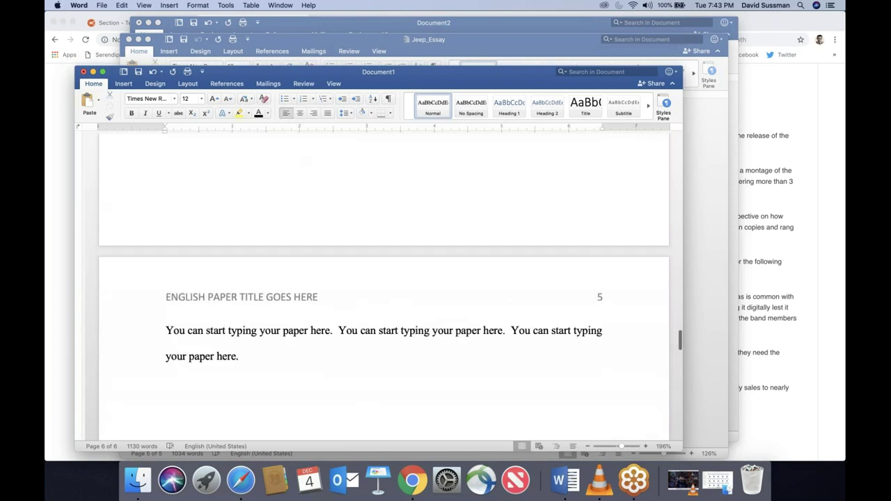
pyautogui.scroll(1, 170, 204)
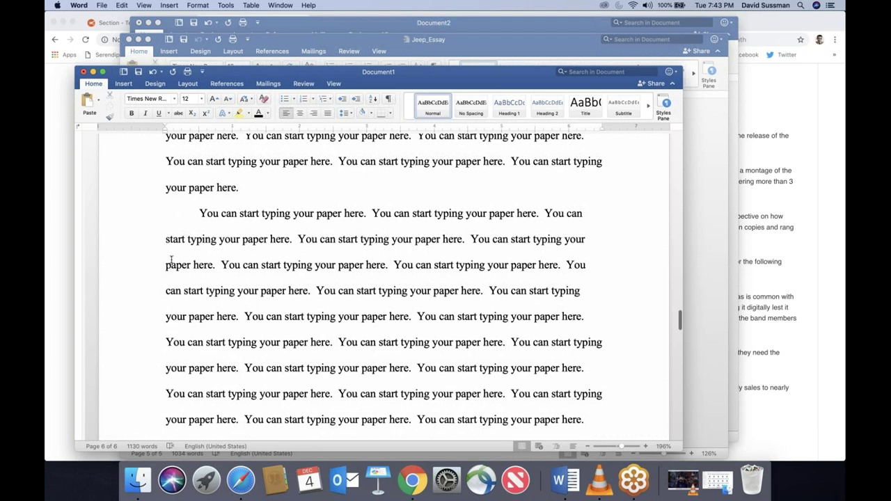
pyautogui.click(171, 246)
# - Select the Chapman reference in Jeep_Essay, then scroll up to the Gimme Sales record details in Chrome
pyautogui.click(424, 41)
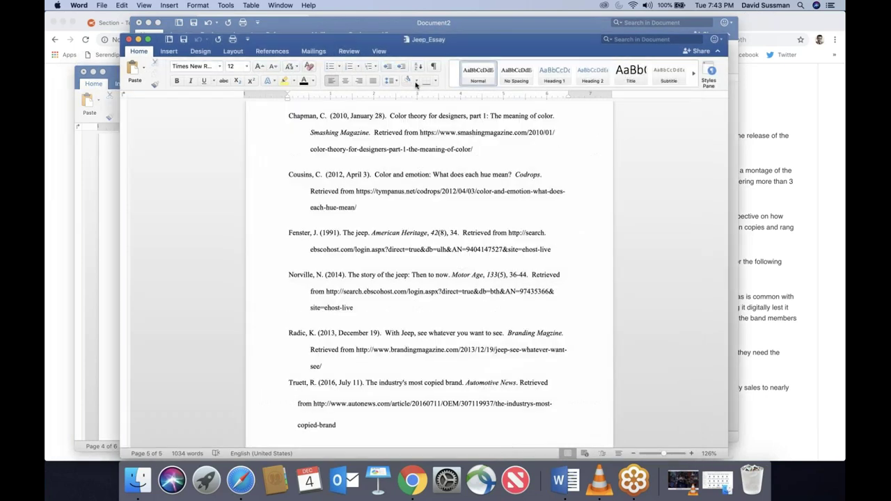
pyautogui.tripleClick(290, 113)
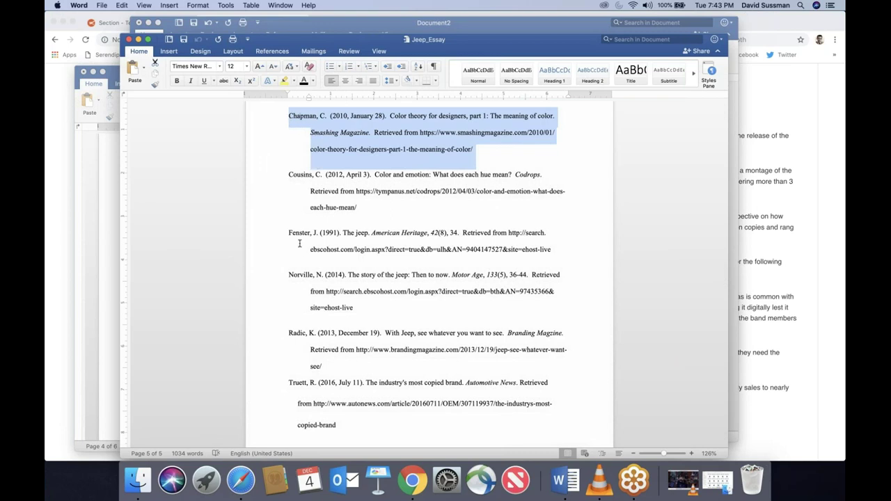
pyautogui.click(59, 92)
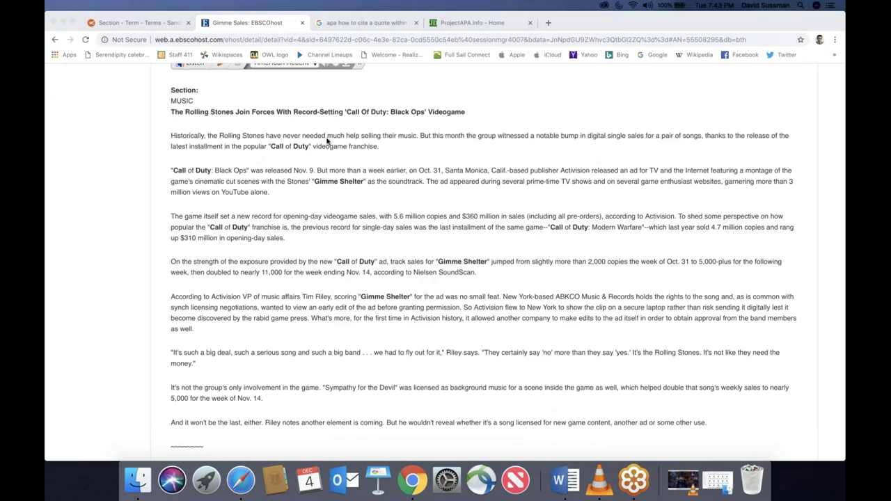
pyautogui.scroll(5, 622, 214)
pyautogui.scroll(3, 623, 215)
# - Show the Donahue article's EBSCOhost citation formats and scroll down to the APA reference
pyautogui.click(800, 180)
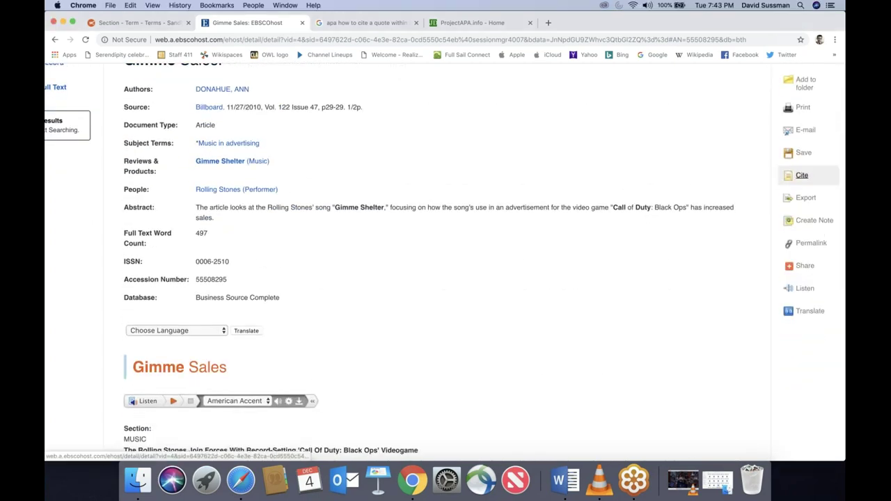
pyautogui.click(802, 176)
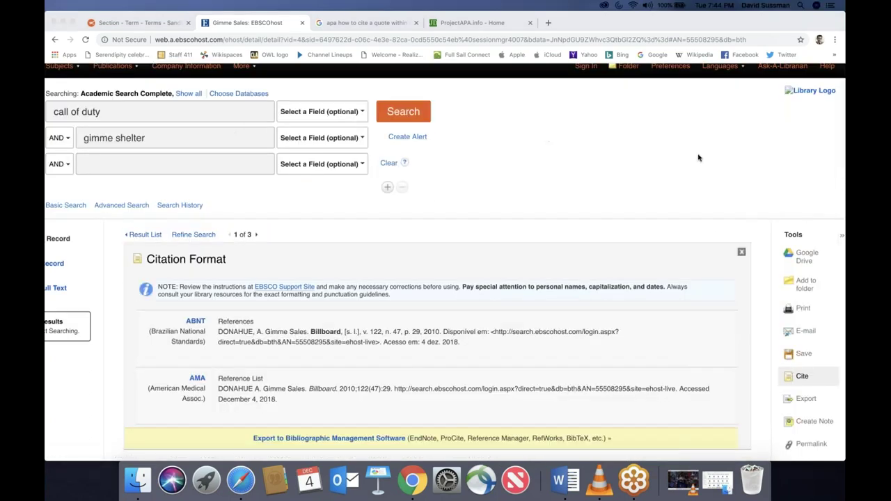
pyautogui.scroll(-4, 327, 239)
pyautogui.scroll(-3, 327, 239)
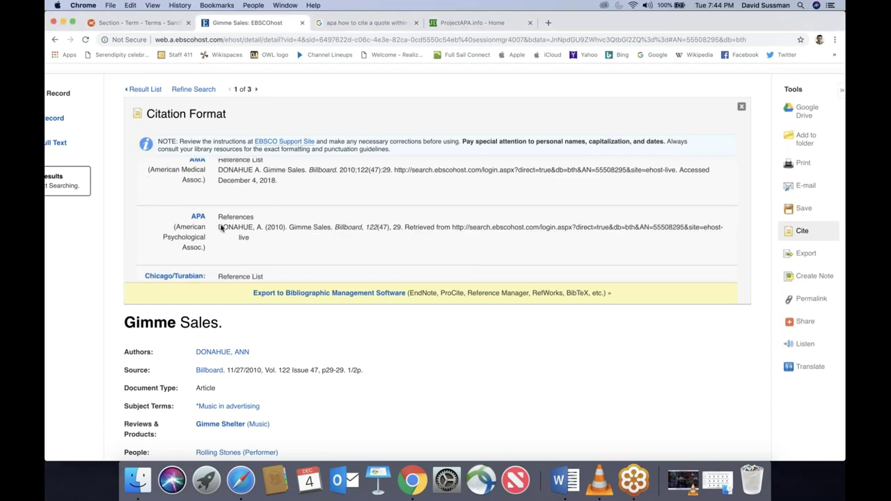
# - Select the full APA citation text and bring Word's Document1 back to the front
pyautogui.moveTo(221, 227); pyautogui.dragTo(252, 237)
pyautogui.press('super+c')
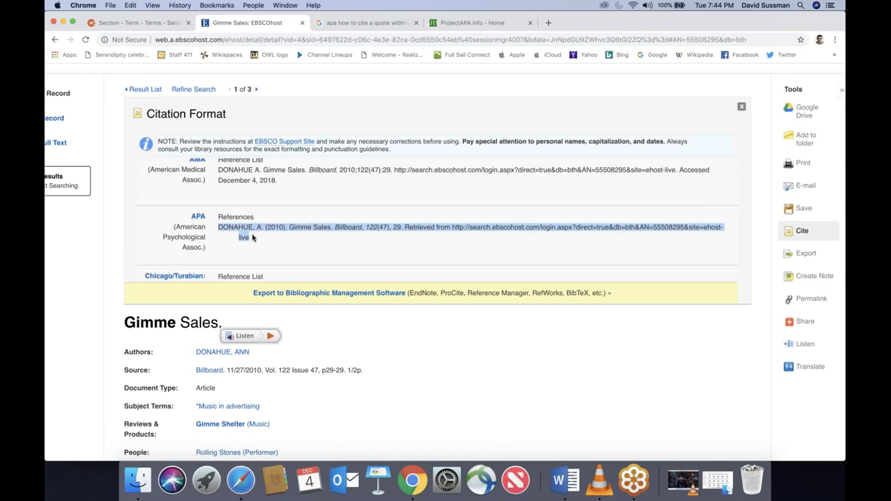
pyautogui.click(557, 475)
pyautogui.click(90, 123)
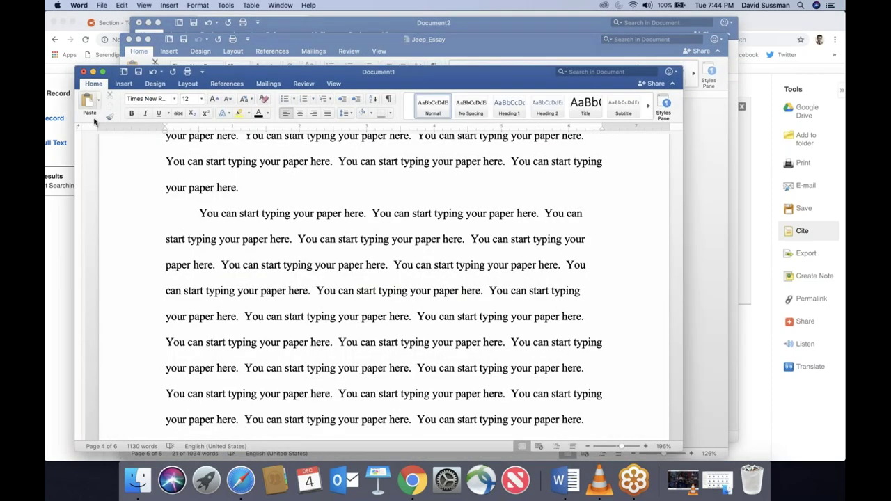
# - Paste the Donahue APA citation under References on page 6 with Match Destination Formatting
pyautogui.scroll(-1, 424, 279)
pyautogui.scroll(-15, 383, 285)
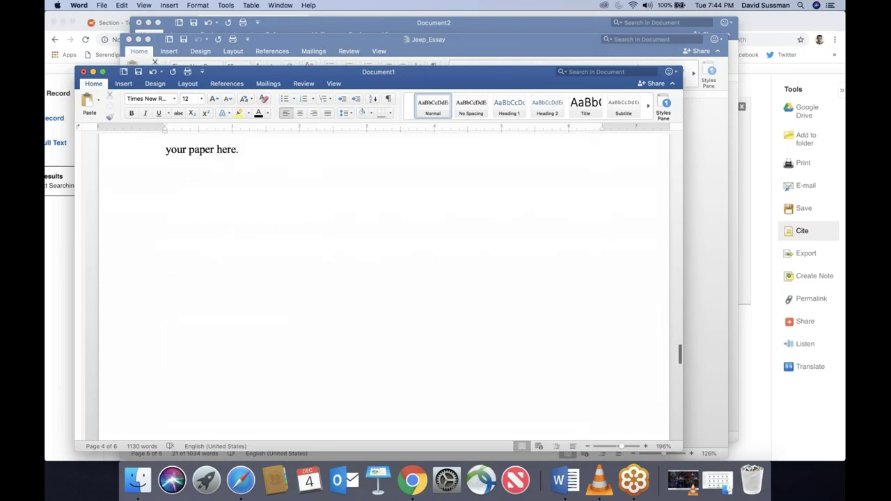
pyautogui.scroll(-5, 218, 336)
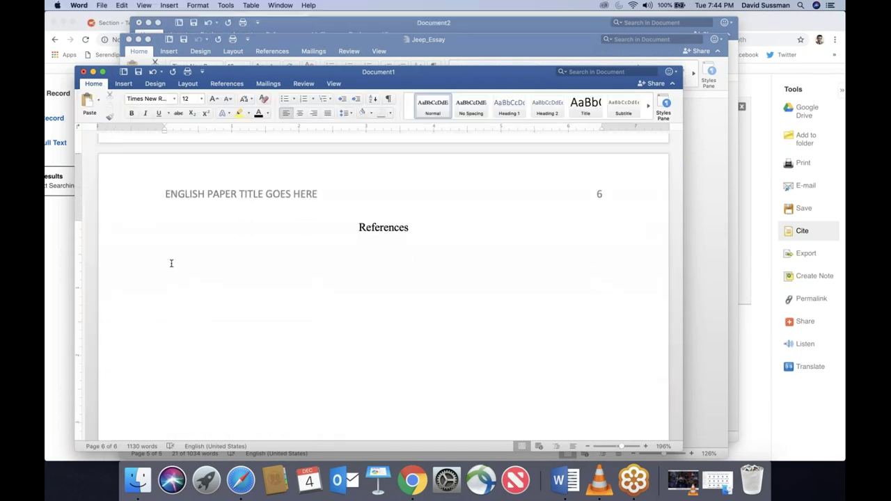
pyautogui.press('super+v')
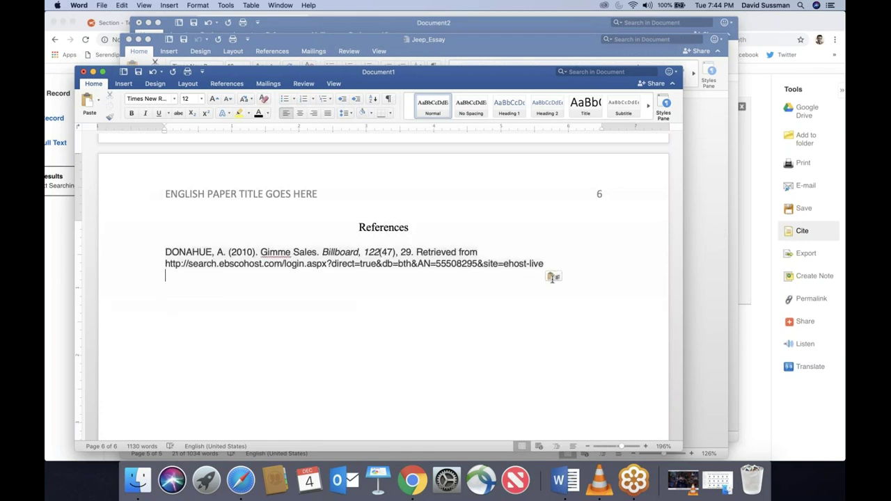
pyautogui.click(557, 276)
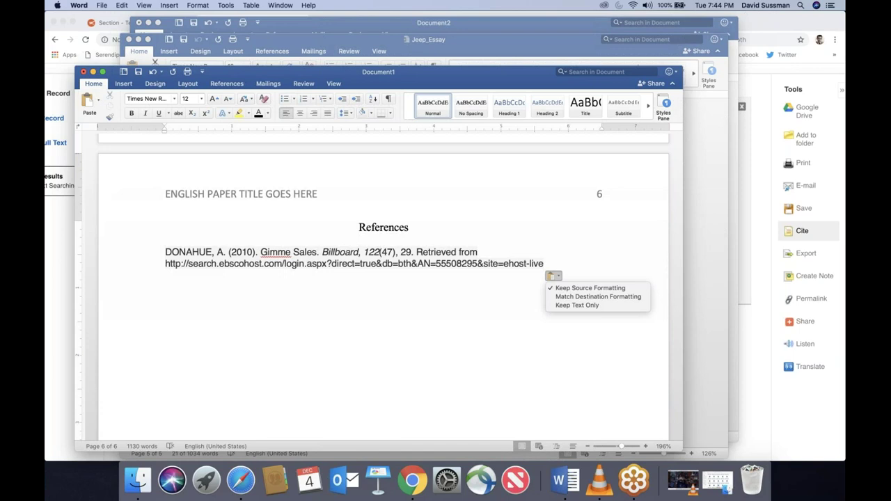
pyautogui.click(567, 297)
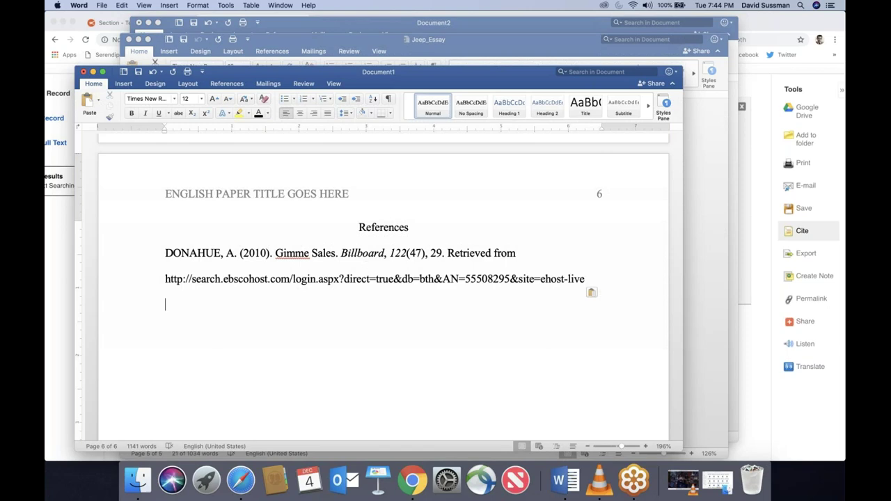
pyautogui.click(167, 256)
# - Change the author DONAHUE to Donahue and lowercase 'Sales' to 'sales' in the title
pyautogui.moveTo(165, 254); pyautogui.dragTo(233, 256)
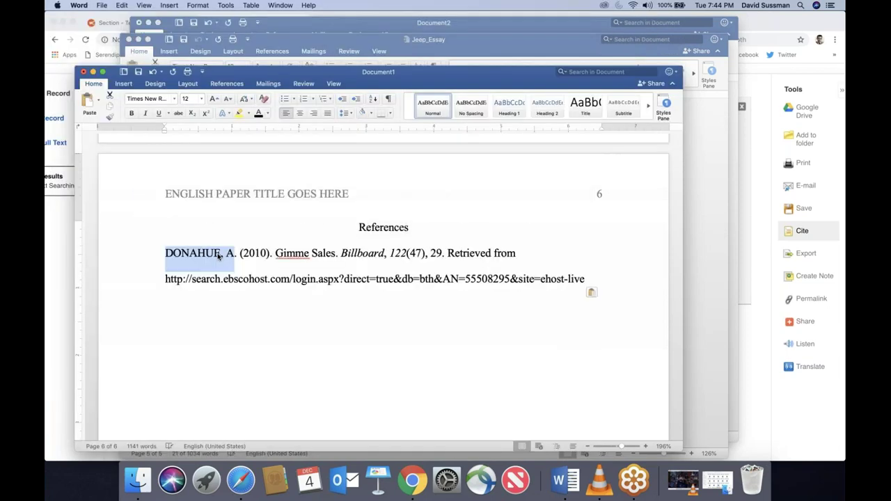
pyautogui.click(223, 254)
pyautogui.press('BackSpace')
pyautogui.press('BackSpace')
pyautogui.press('BackSpace')
pyautogui.press('BackSpace')
pyautogui.press('BackSpace')
pyautogui.press('BackSpace')
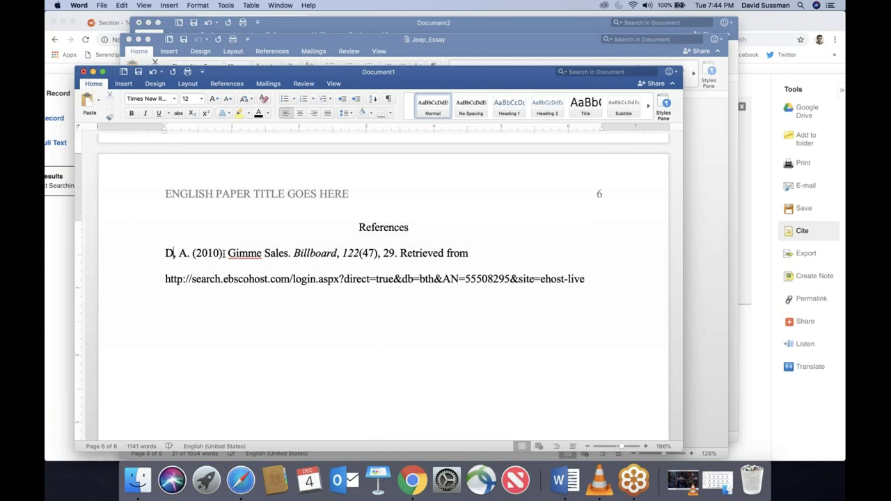
pyautogui.write('onahue')
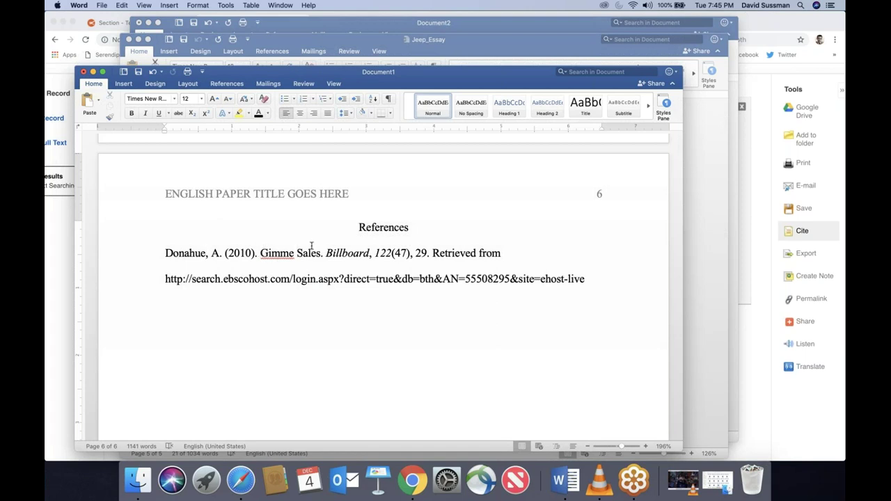
pyautogui.click(302, 252)
pyautogui.press('BackSpace')
pyautogui.write('s')
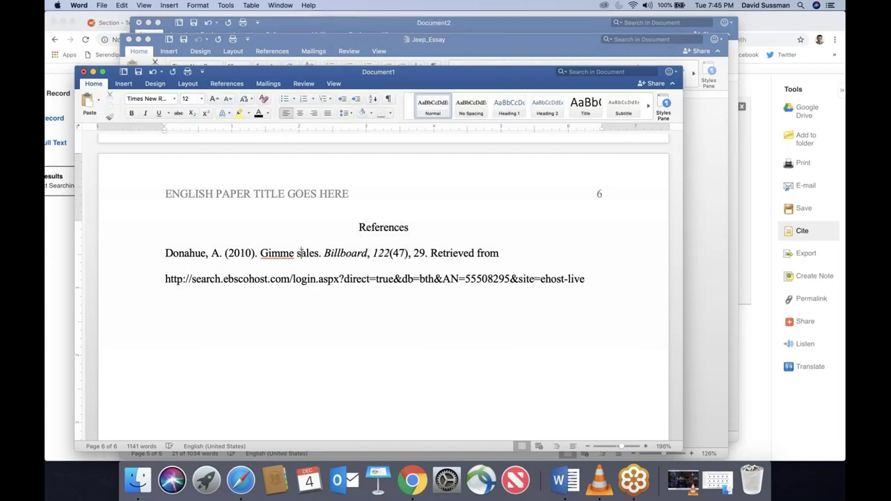
# - In Jeep_Essay's References list, highlight the Chapman entry's sentence-case article title
pyautogui.click(465, 48)
pyautogui.click(401, 215)
pyautogui.scroll(3, 400, 214)
pyautogui.scroll(3, 401, 214)
pyautogui.moveTo(370, 157); pyautogui.dragTo(591, 160)
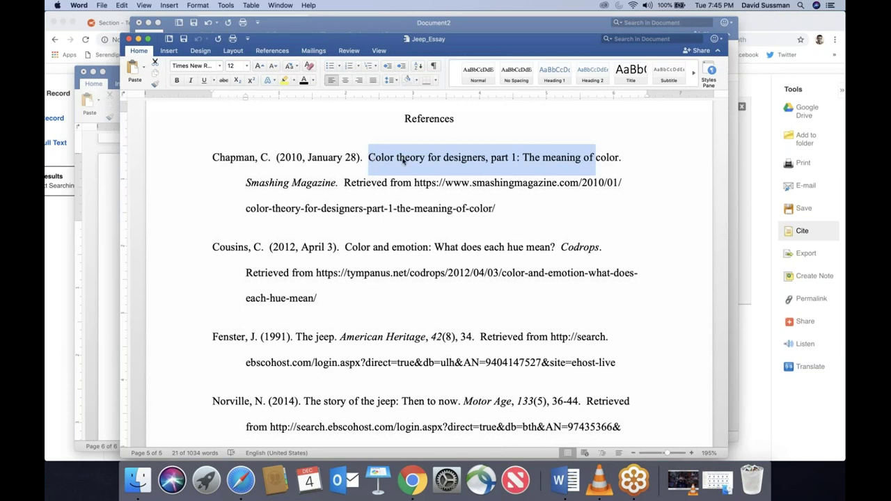
pyautogui.click(400, 160)
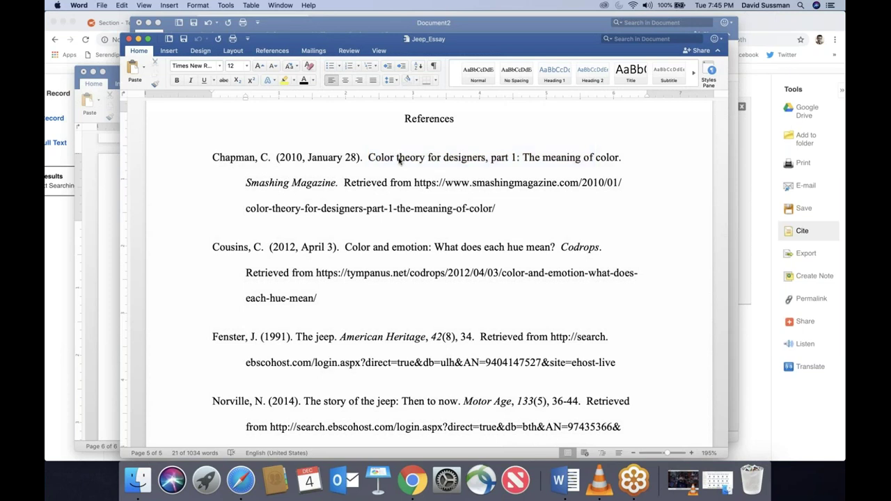
pyautogui.press('BackSpace')
pyautogui.write('T')
pyautogui.click(448, 157)
pyautogui.press('BackSpace')
pyautogui.write('D')
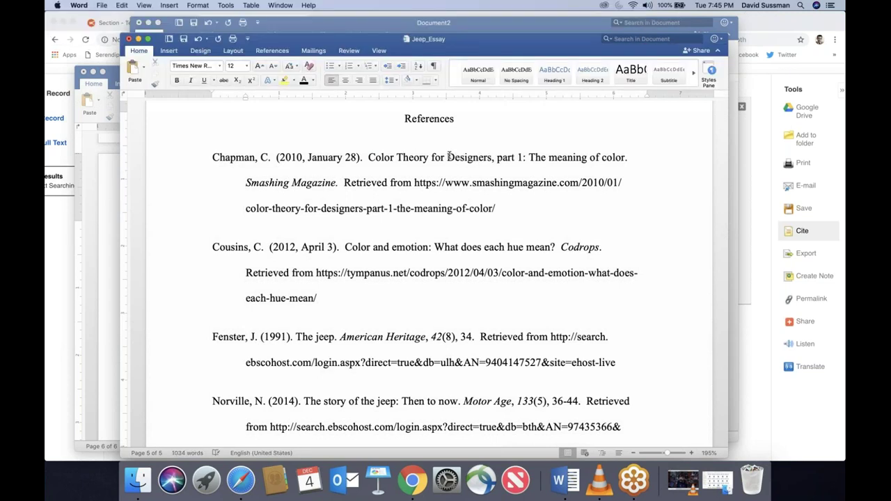
pyautogui.press('super+z')
pyautogui.press('super+z')
pyautogui.press('super+z')
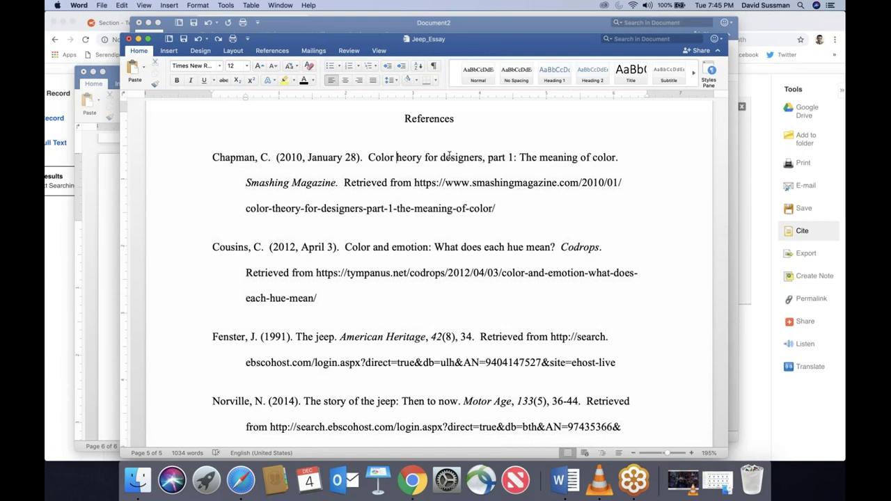
pyautogui.press('super+z')
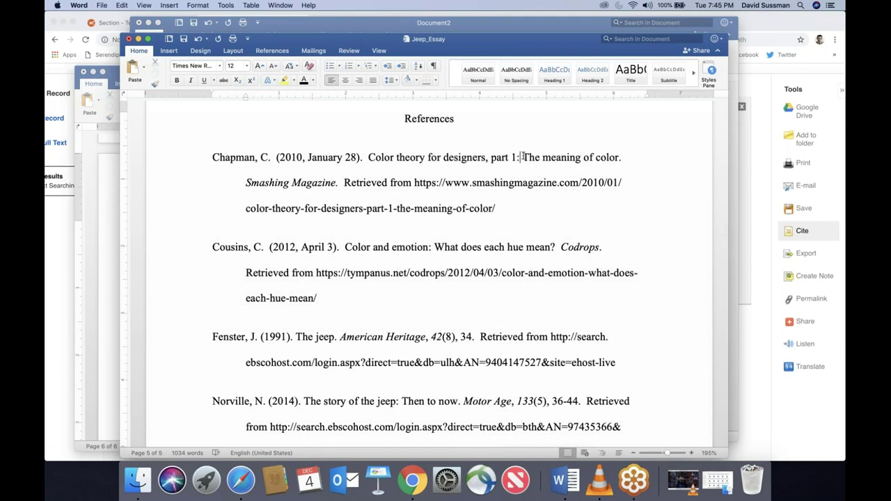
pyautogui.scroll(-1, 522, 175)
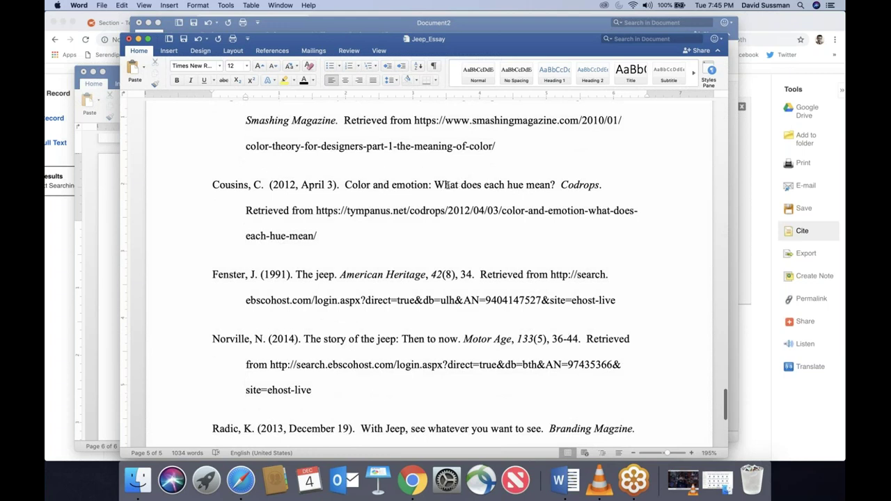
pyautogui.scroll(-4, 489, 189)
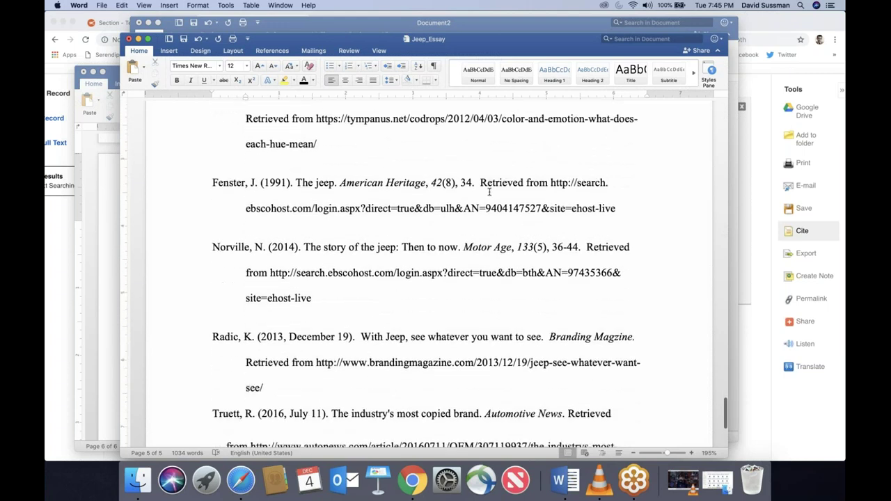
pyautogui.moveTo(296, 183); pyautogui.dragTo(331, 182)
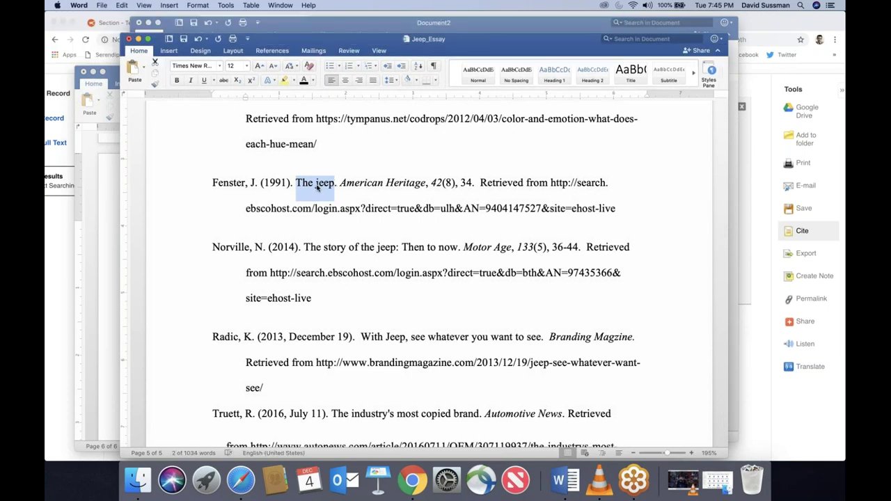
pyautogui.moveTo(304, 248); pyautogui.dragTo(457, 252)
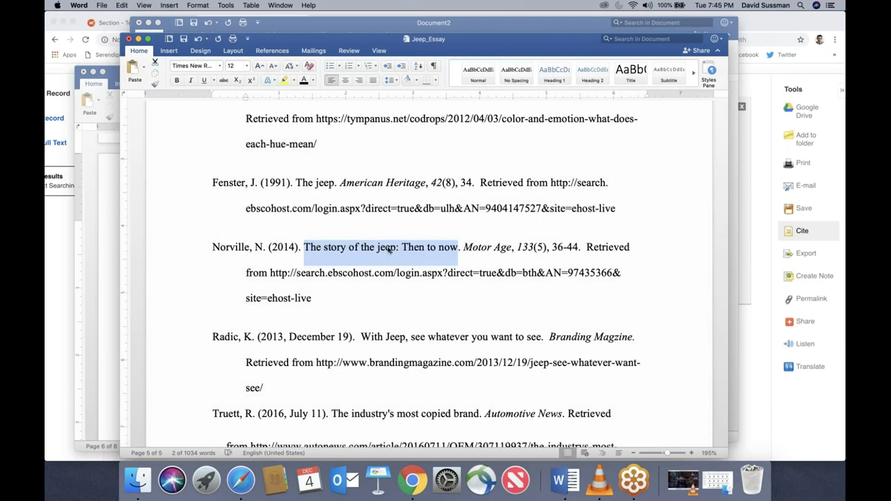
pyautogui.click(426, 325)
pyautogui.moveTo(360, 337); pyautogui.dragTo(513, 338)
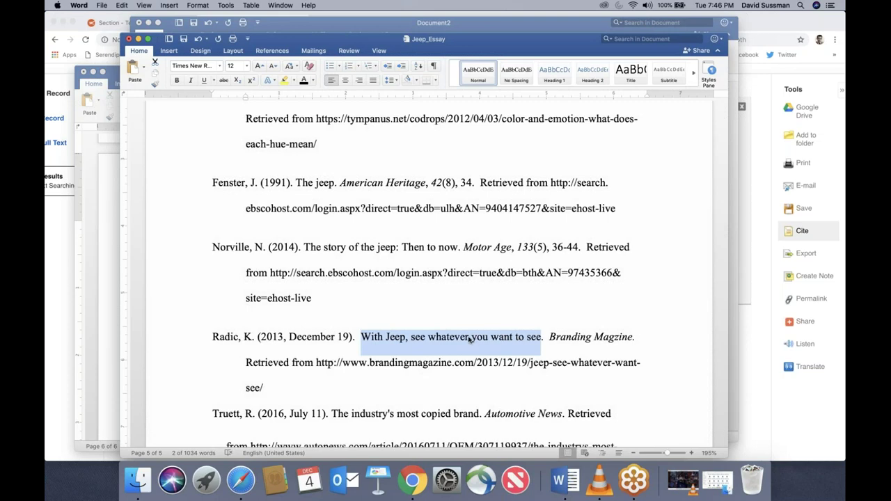
# - Try inserting 'Monday' and 'Madonna' into the Radic title, deleting each again
pyautogui.click(489, 339)
pyautogui.write('Monday ')
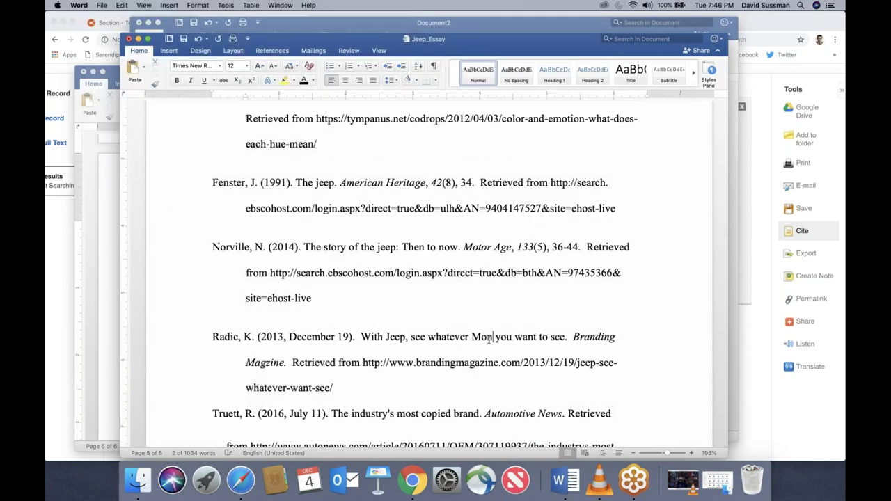
pyautogui.write('y')
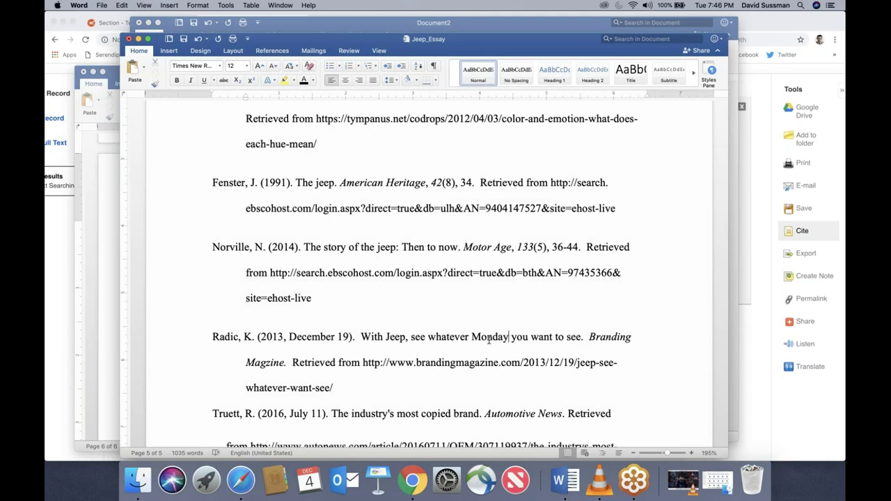
pyautogui.press('BackSpace')
pyautogui.press('BackSpace')
pyautogui.press('BackSpace')
pyautogui.press('BackSpace')
pyautogui.press('BackSpace')
pyautogui.press('BackSpace')
pyautogui.press('BackSpace')
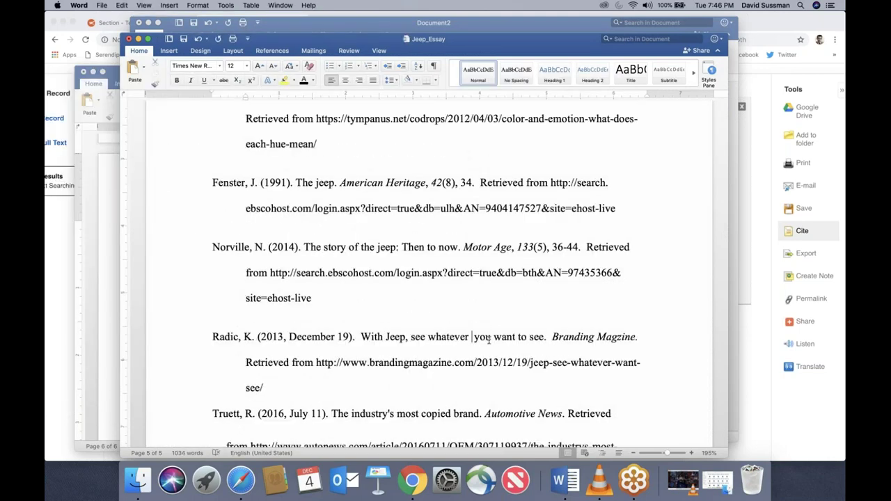
pyautogui.write('Madonna')
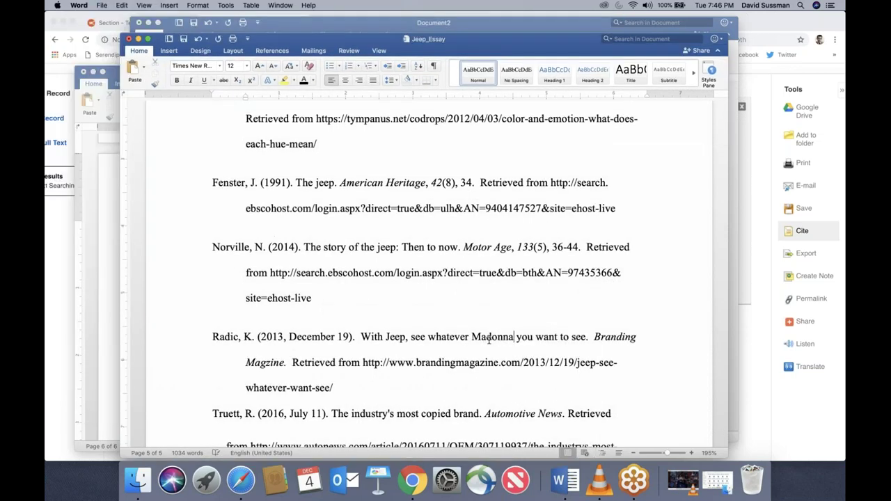
pyautogui.press('BackSpace')
pyautogui.press('BackSpace')
pyautogui.press('BackSpace')
pyautogui.press('BackSpace')
pyautogui.press('BackSpace')
pyautogui.press('BackSpace')
pyautogui.press('BackSpace')
pyautogui.press('BackSpace')
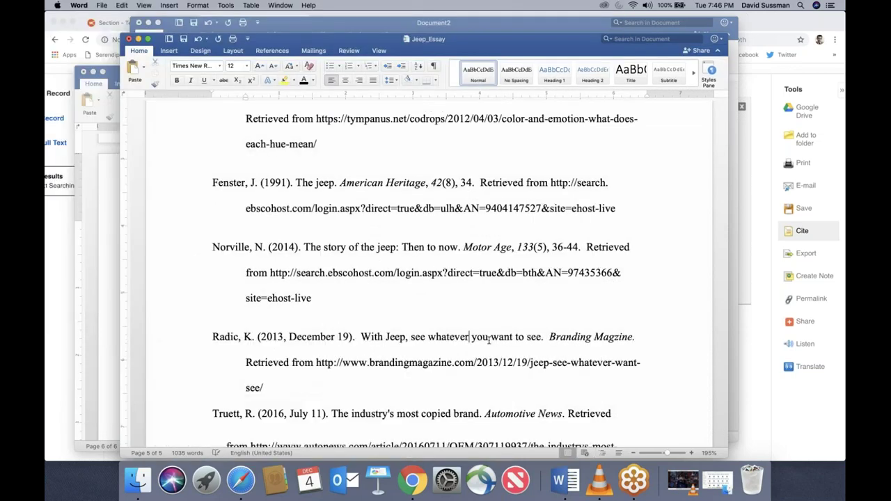
# - Select the Truett article title, then bring Document1's References page forward
pyautogui.scroll(-3, 376, 323)
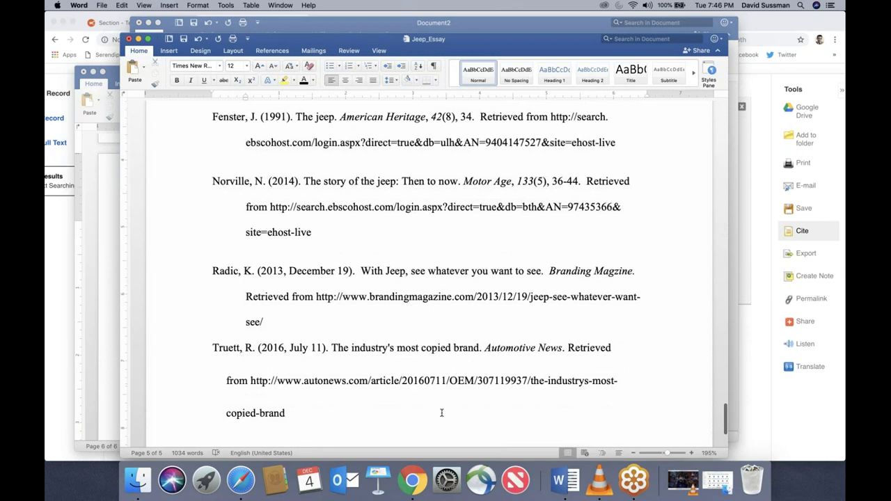
pyautogui.moveTo(332, 313); pyautogui.dragTo(467, 326)
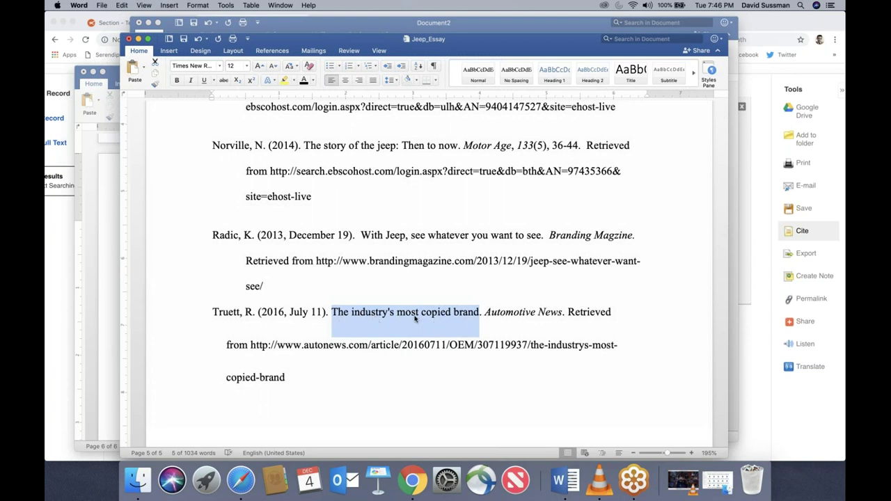
pyautogui.click(87, 120)
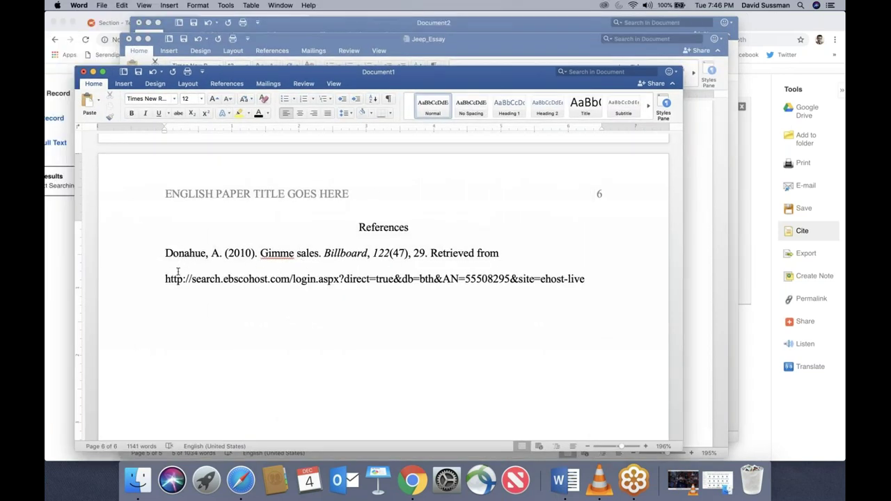
# - Indent the Donahue URL line with the ruler's indent marker and add a new line below
pyautogui.tripleClick(166, 252)
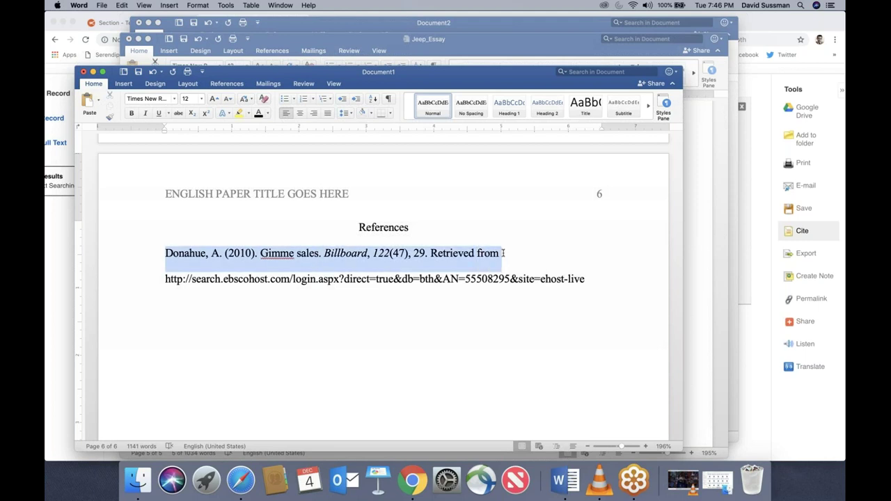
pyautogui.click(165, 278)
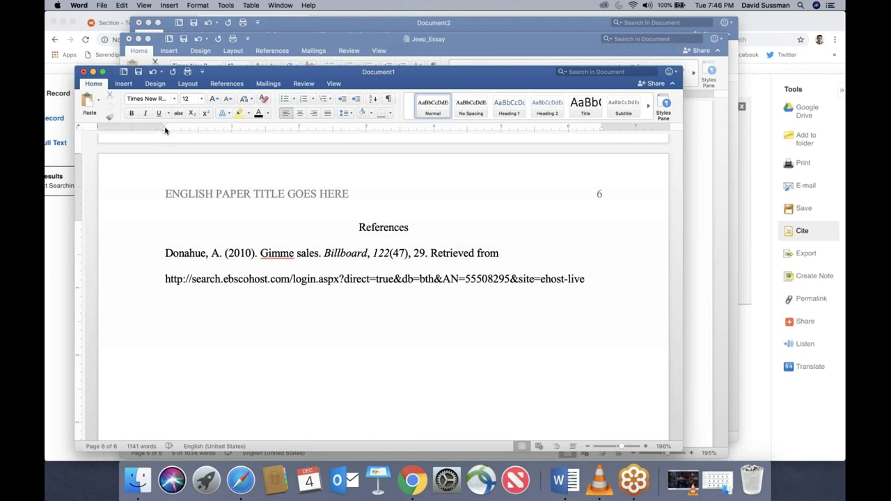
pyautogui.moveTo(164, 131); pyautogui.dragTo(197, 134)
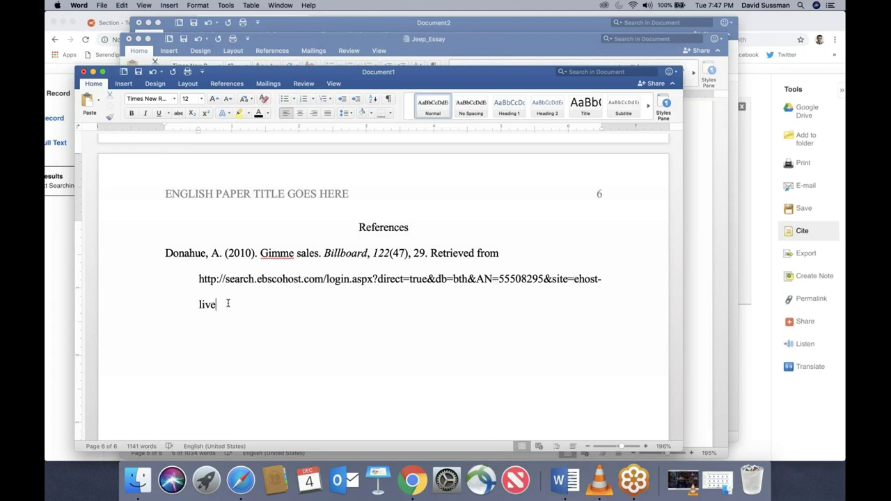
pyautogui.press('Return')
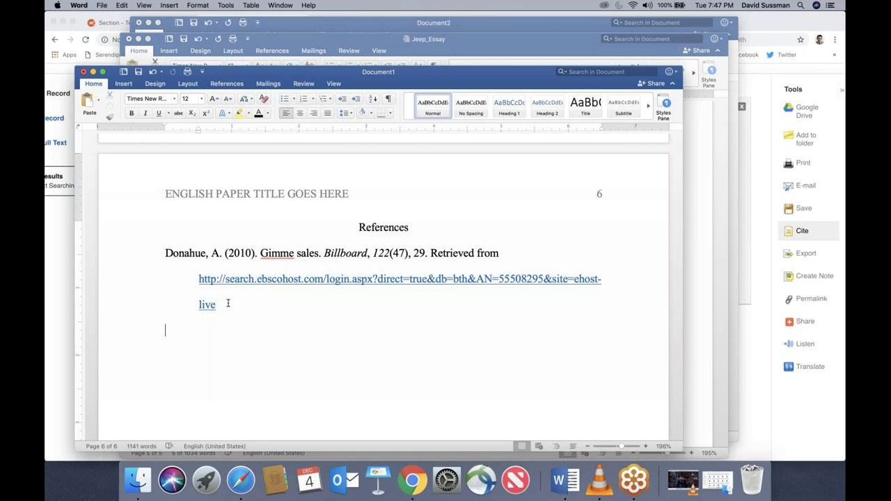
# - After typing 'S' on the new line, remove the Donahue URL's hyperlink and bring Chrome forward
pyautogui.write('S')
pyautogui.moveTo(222, 307); pyautogui.dragTo(198, 284)
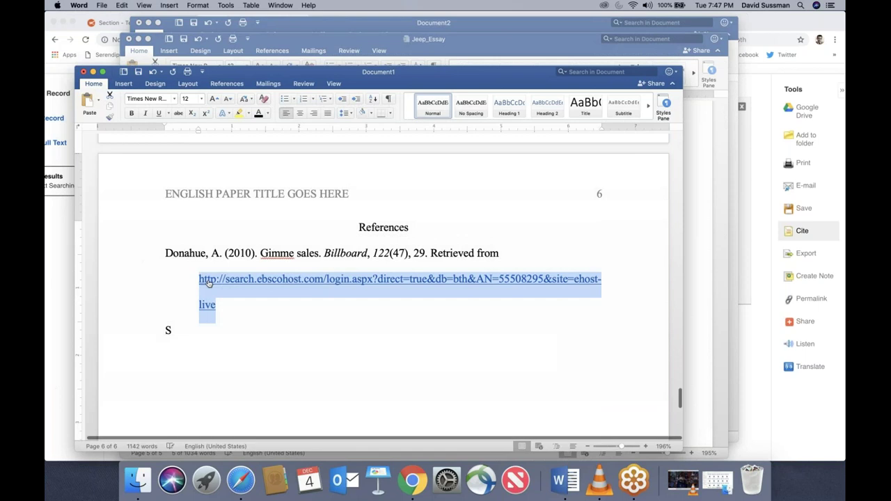
pyautogui.rightClick(207, 282)
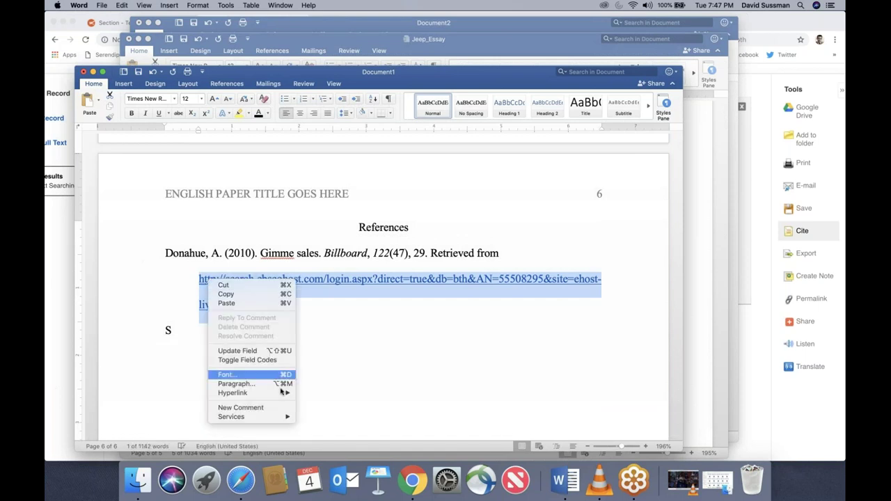
pyautogui.moveTo(283, 393)
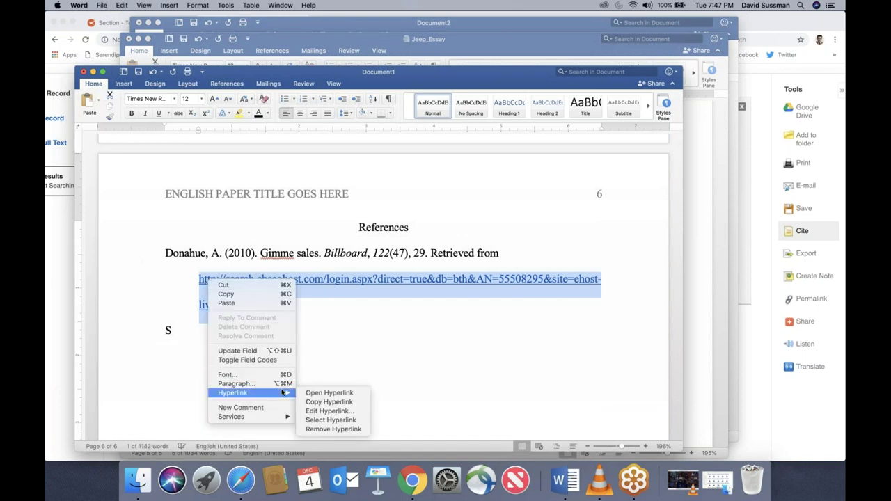
pyautogui.click(325, 429)
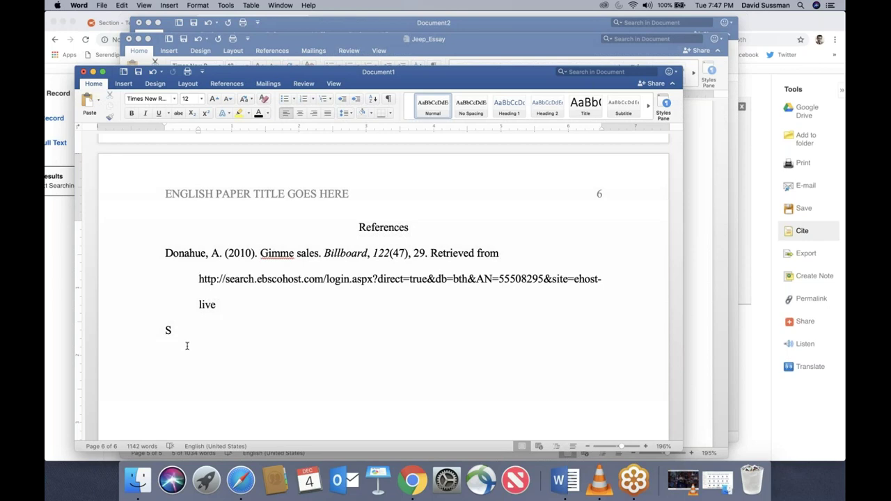
pyautogui.click(752, 28)
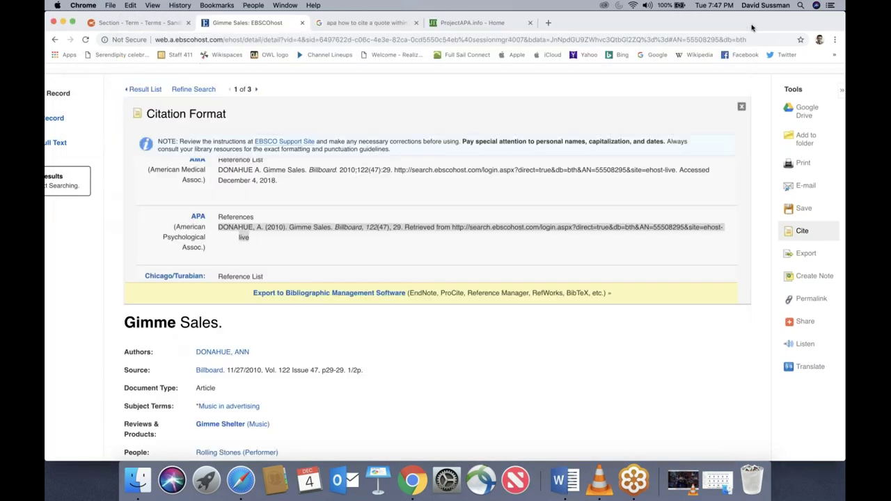
# - Go back to the 'call of duty black ops gimme shelter' Google results and scroll through them
pyautogui.click(346, 25)
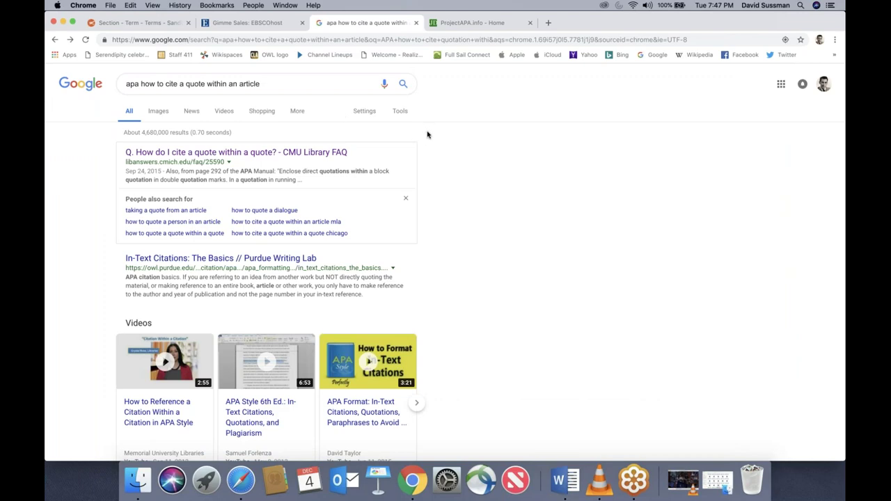
pyautogui.click(54, 39)
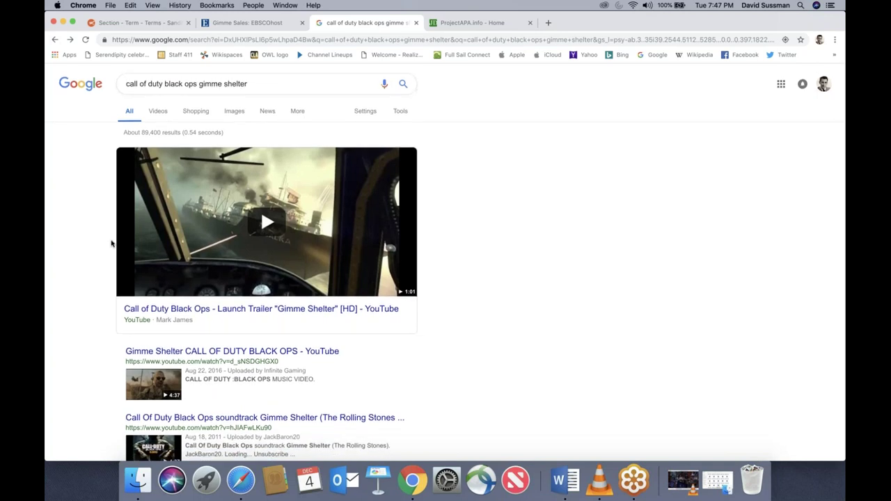
pyautogui.scroll(-5, 112, 243)
pyautogui.scroll(-2, 111, 243)
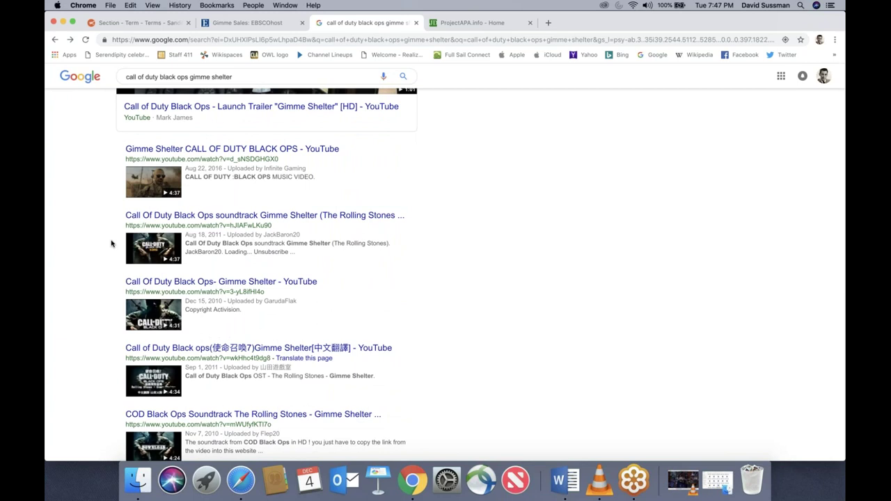
pyautogui.click(564, 480)
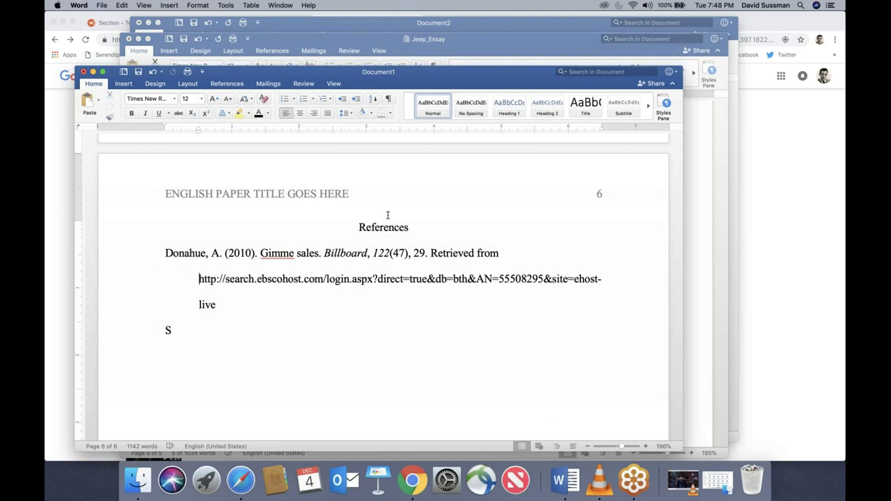
# - Scroll the results and open Billboard's 'Rolling Stones Team Up with Call Of Duty: Black Ops Videogame' article
pyautogui.click(785, 129)
pyautogui.scroll(-4, 315, 229)
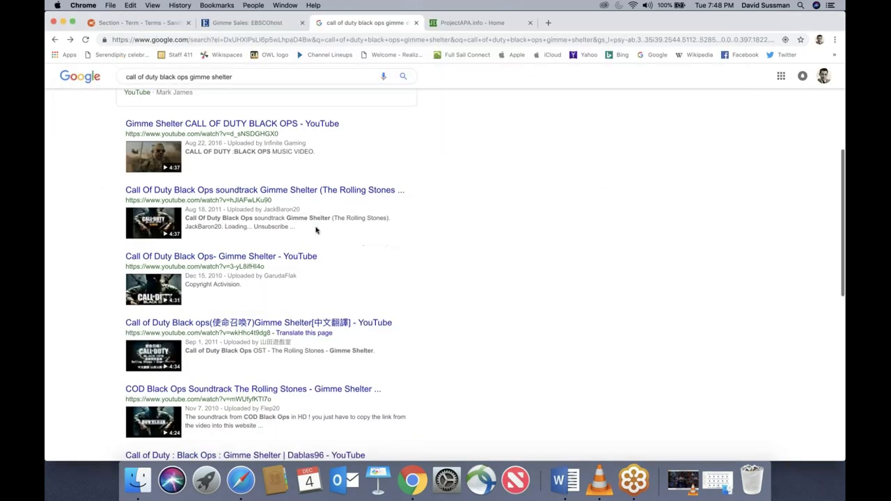
pyautogui.scroll(-6, 315, 230)
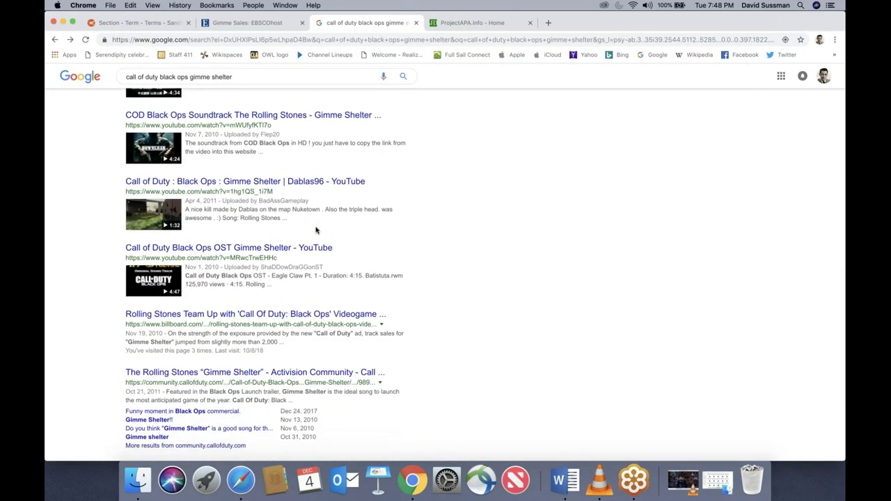
pyautogui.scroll(-2, 316, 230)
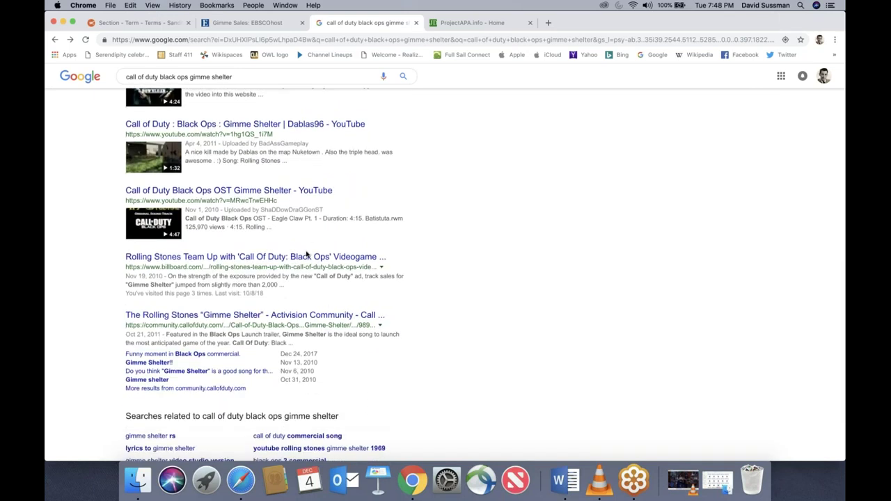
pyautogui.click(255, 256)
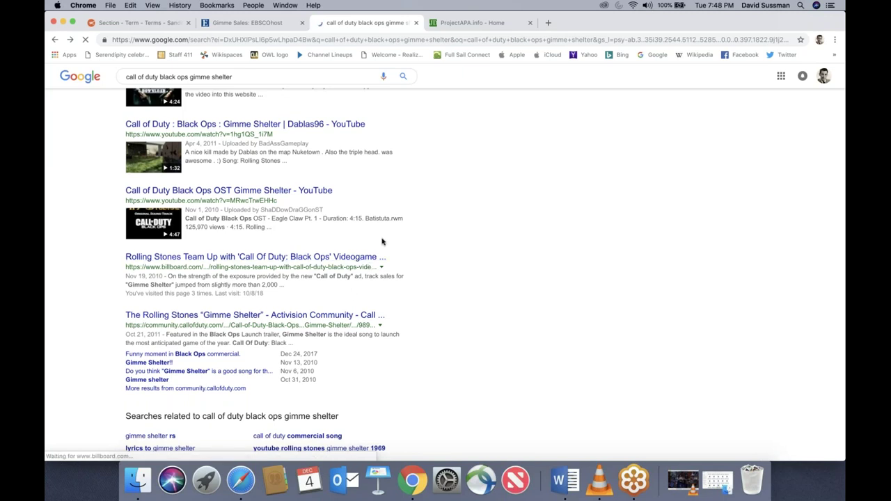
pyautogui.click(634, 6)
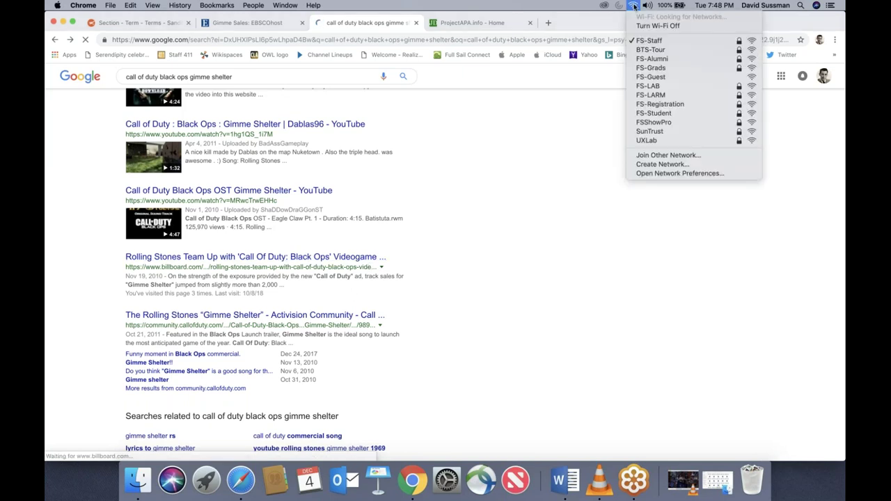
pyautogui.click(525, 154)
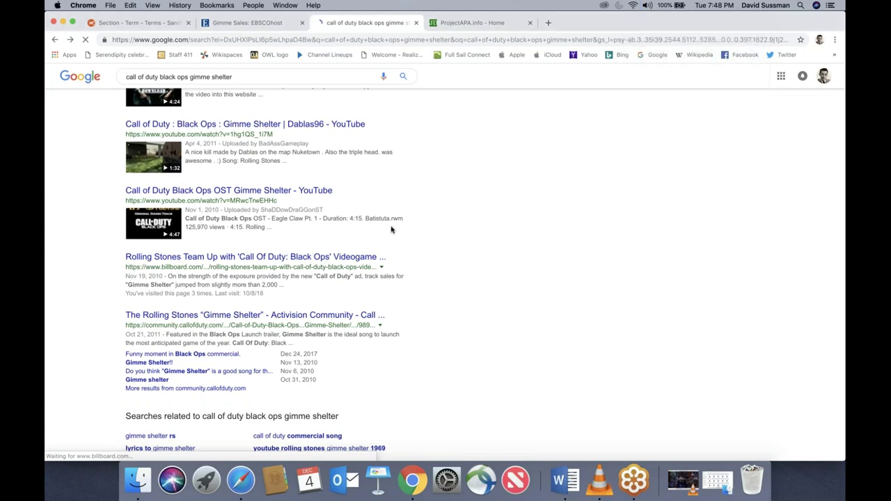
# - Select the Billboard article's full headline, then return to Word's References page
pyautogui.click(297, 263)
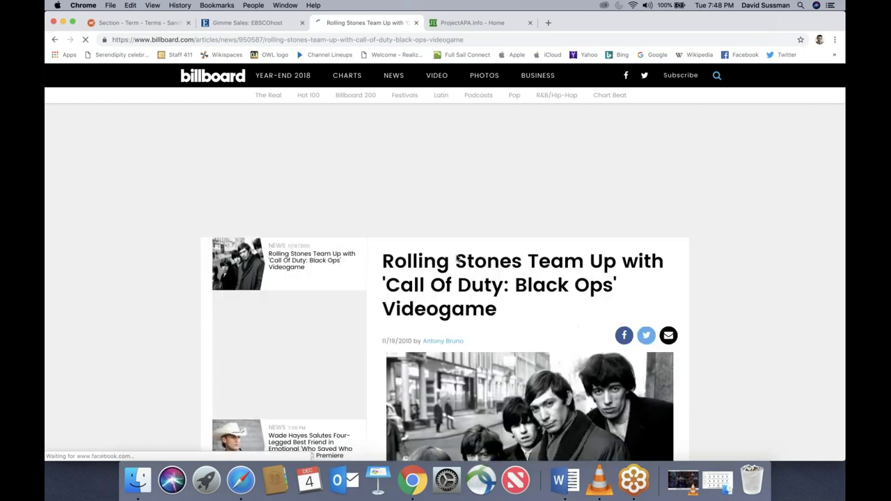
pyautogui.scroll(-3, 446, 289)
pyautogui.scroll(1, 446, 288)
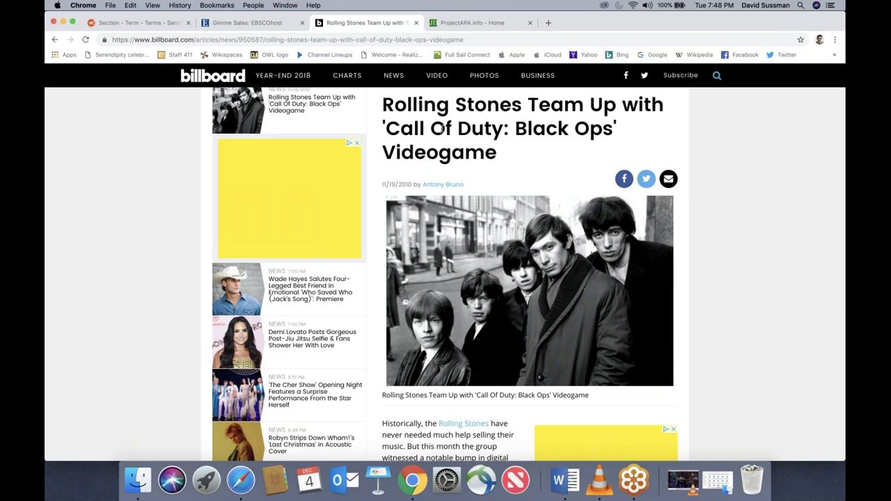
pyautogui.moveTo(383, 101); pyautogui.dragTo(496, 160)
pyautogui.press('super+c')
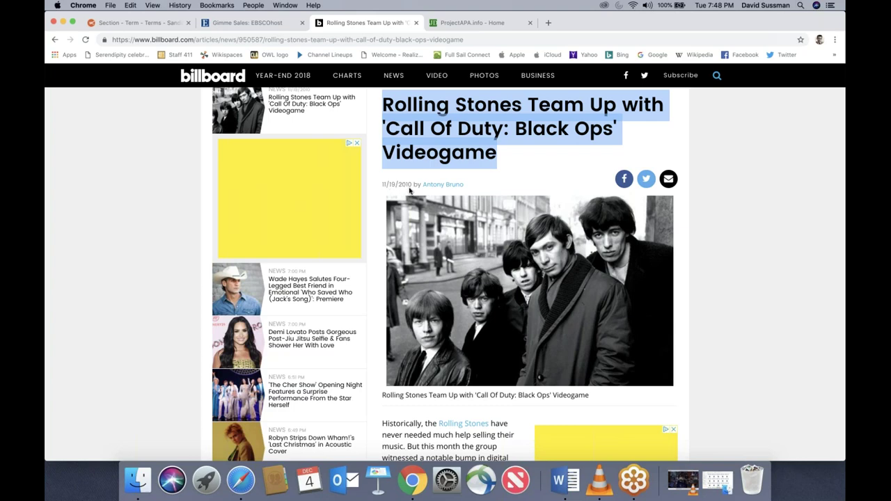
pyautogui.click(565, 481)
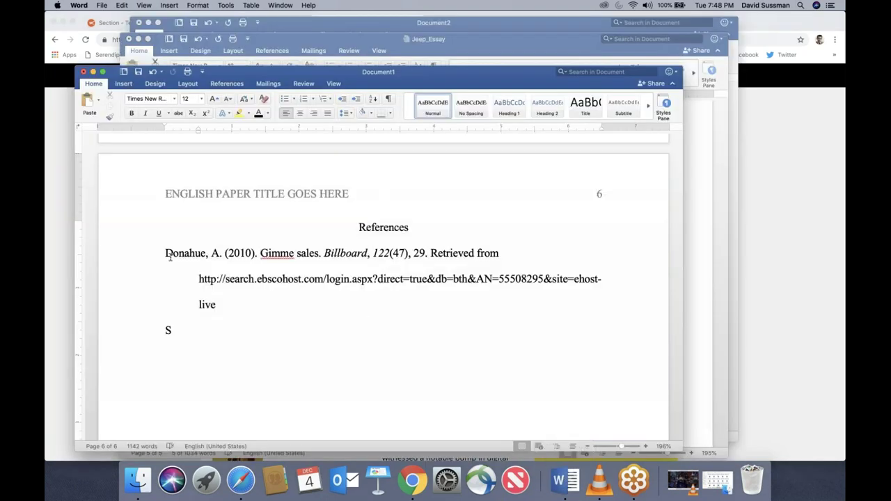
# - Delete the stray S and add a 'Bruno, A. (2010, November 19)' line above the Donahue entry
pyautogui.click(176, 331)
pyautogui.press('BackSpace')
pyautogui.click(161, 253)
pyautogui.press('Return')
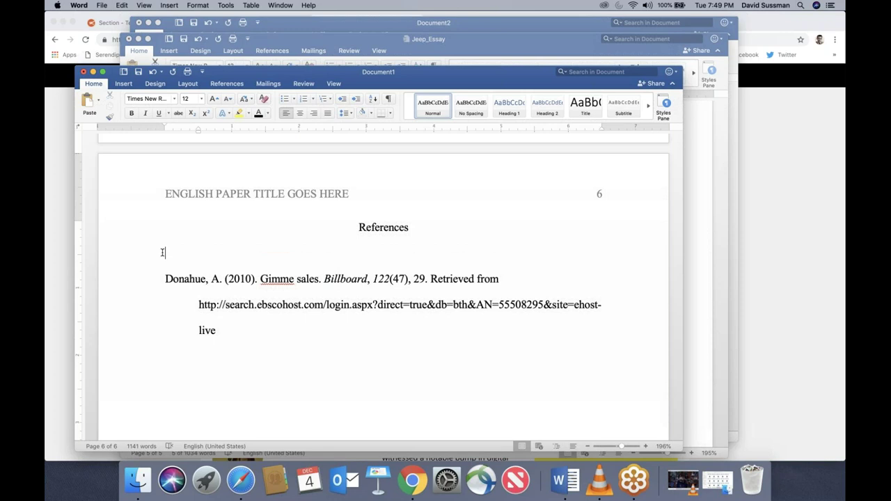
pyautogui.write('Bruno, A')
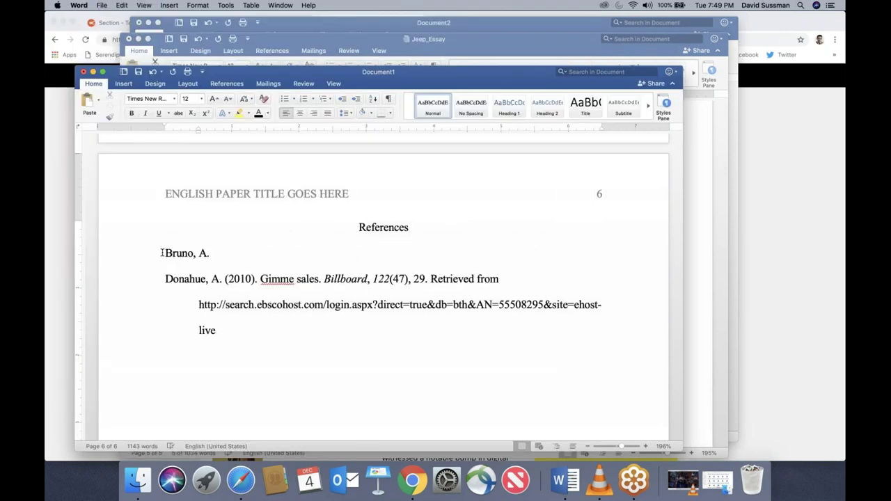
pyautogui.write('. (2010, November 19)')
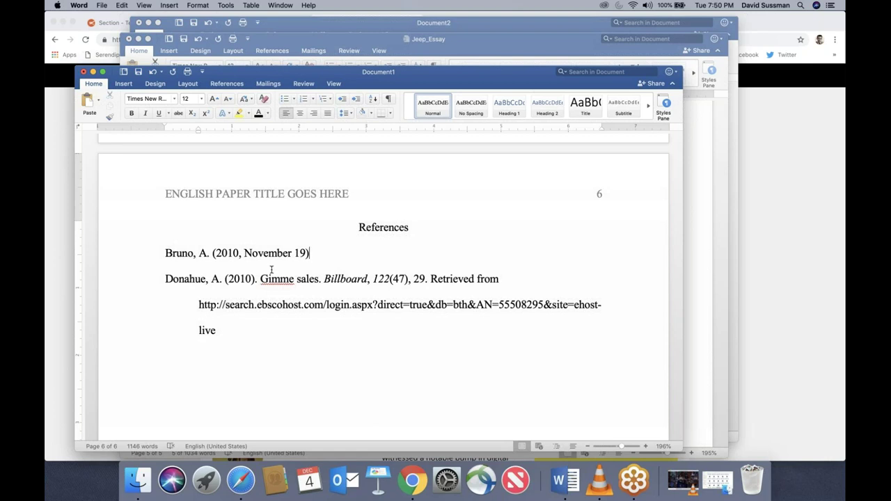
pyautogui.click(167, 252)
pyautogui.click(384, 40)
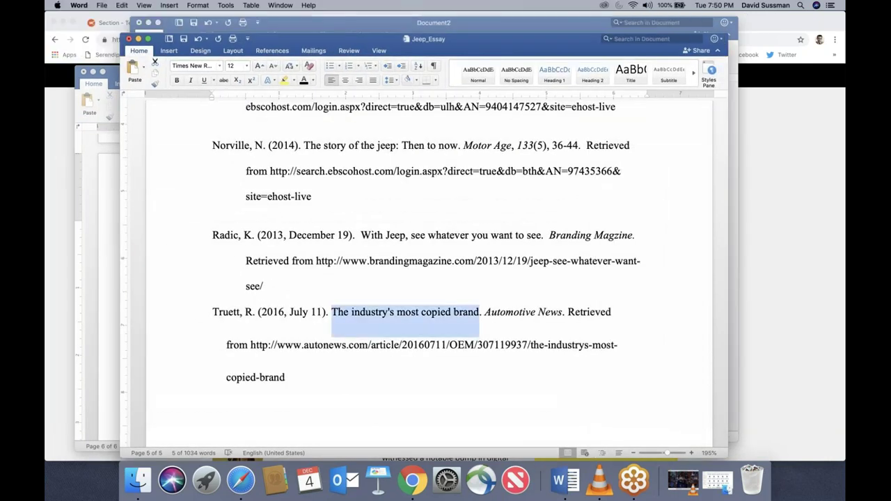
# - Review the Jeep_Essay reference list and the Billboard article in Chrome
pyautogui.scroll(5, 431, 278)
pyautogui.scroll(-5, 316, 274)
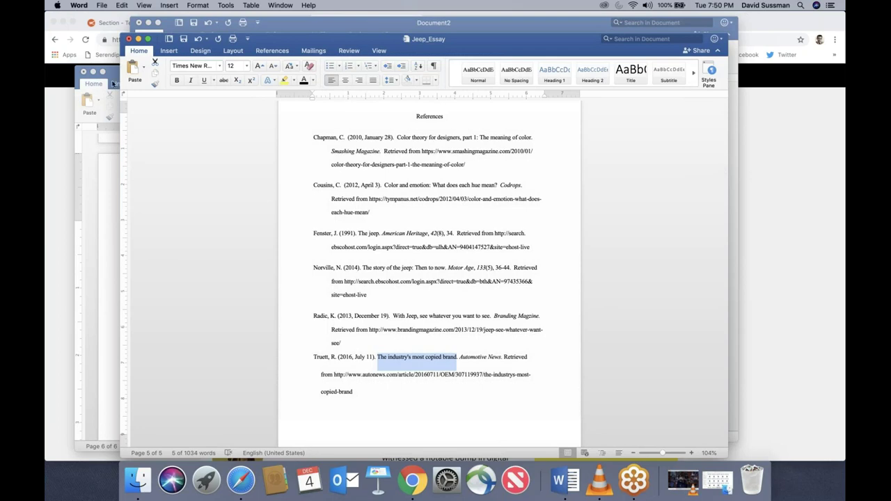
pyautogui.click(67, 111)
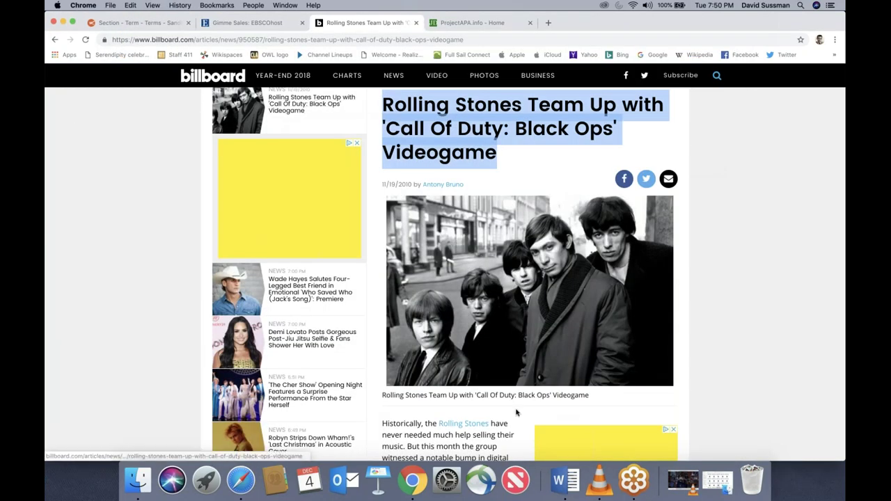
pyautogui.click(565, 481)
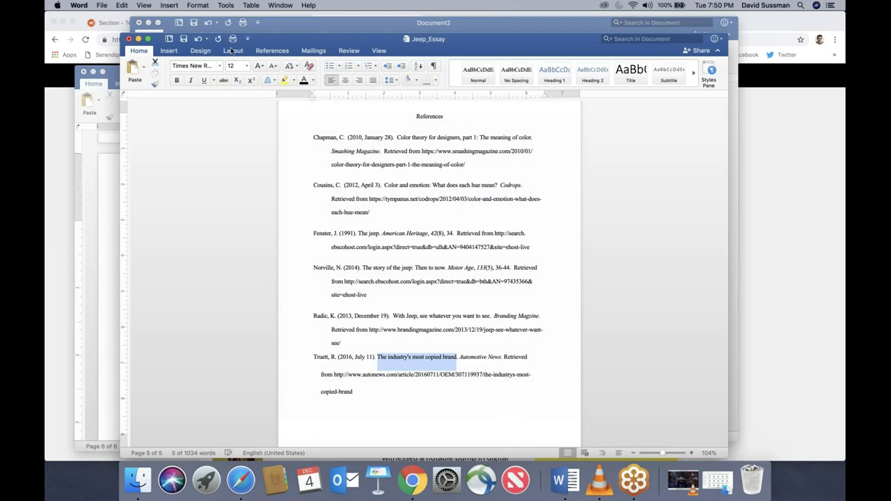
# - Cancel closing Document2 and bring Document1's References page back to the front
pyautogui.click(268, 23)
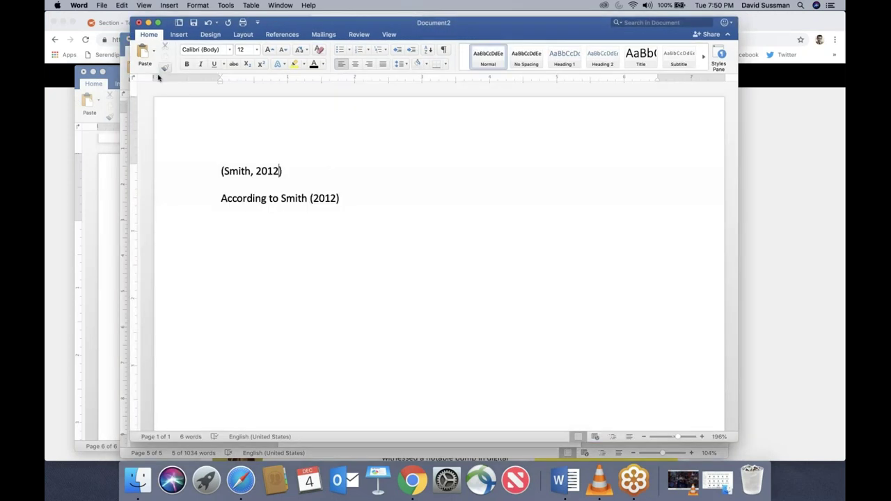
pyautogui.click(139, 23)
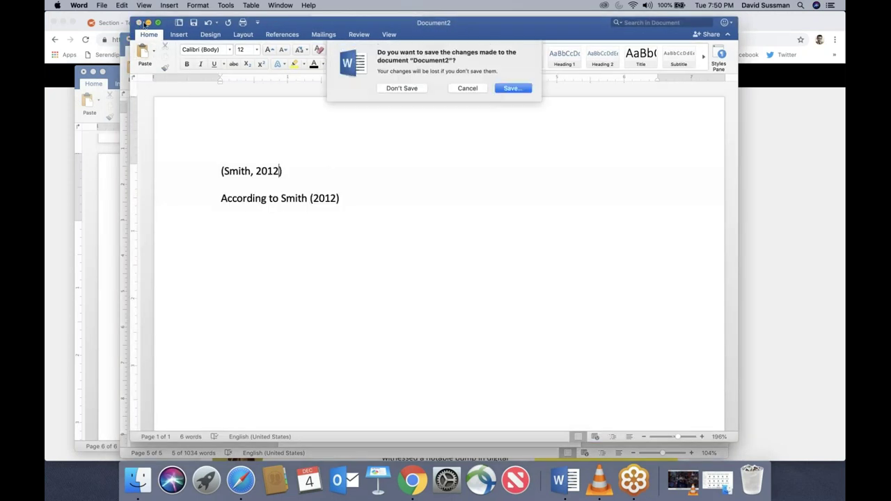
pyautogui.click(462, 89)
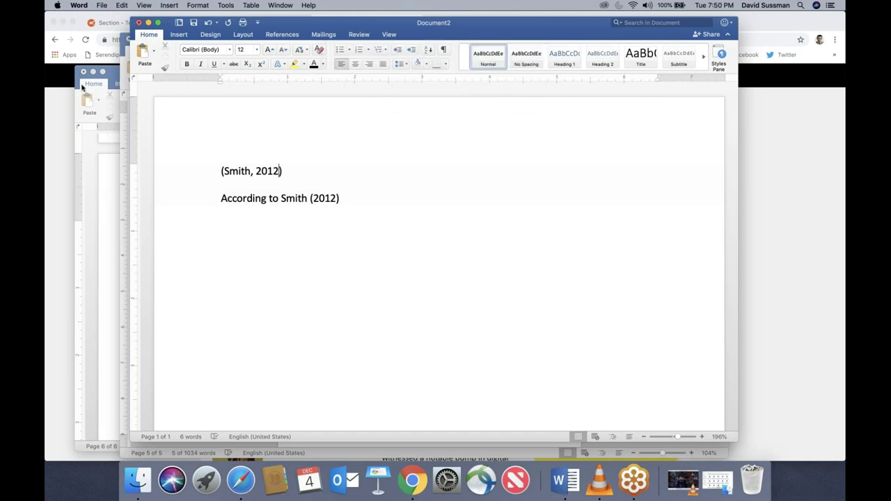
pyautogui.click(116, 72)
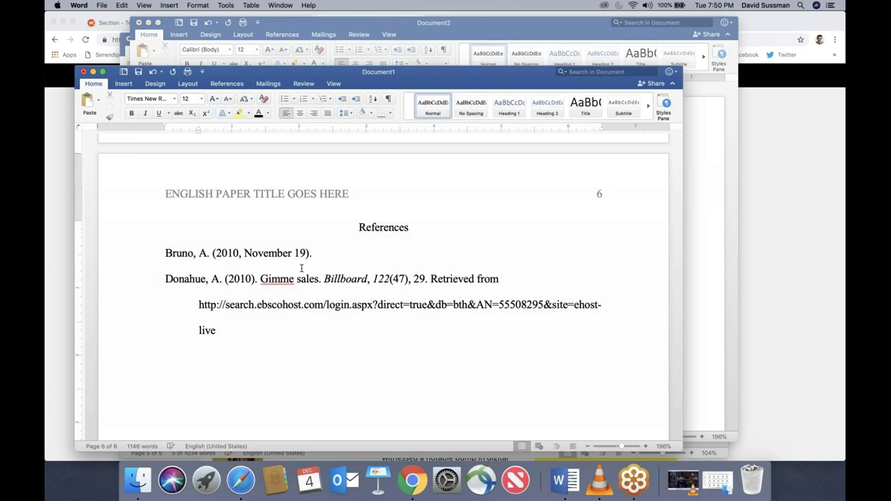
# - Paste 'Rolling Stones Team Up with 'Call Of Duty: Black Ops' Videogame' after the date, matching formatting and unbolded
pyautogui.press('super+v')
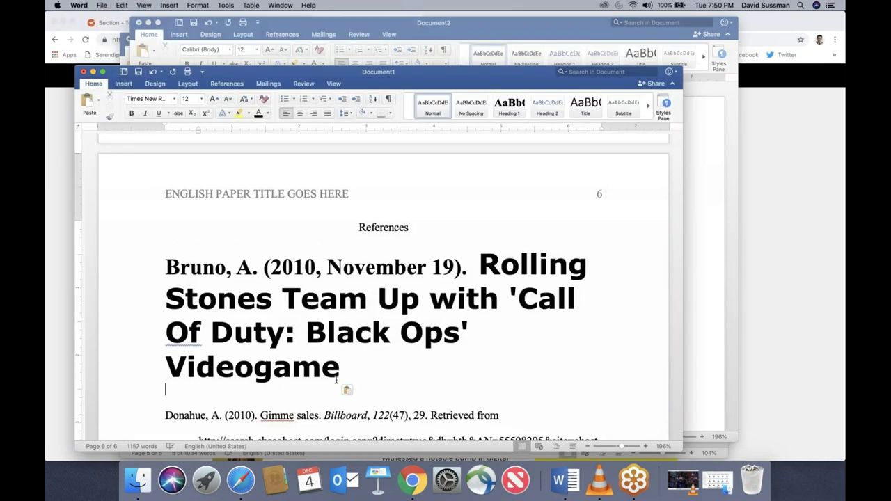
pyautogui.click(354, 390)
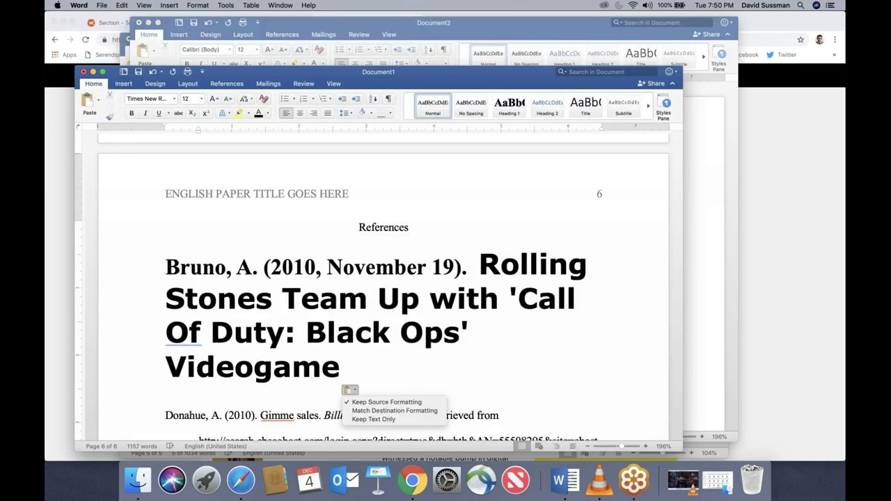
pyautogui.click(367, 411)
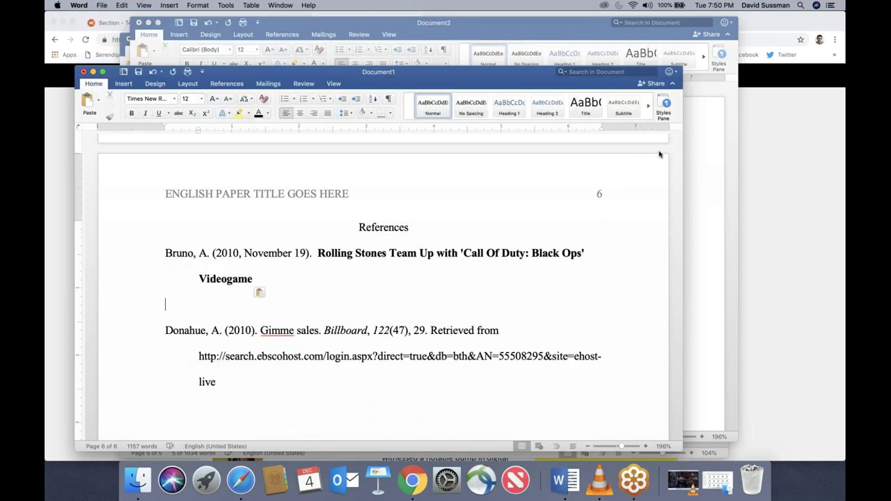
pyautogui.press('ctrl+super+f')
pyautogui.moveTo(318, 253); pyautogui.dragTo(259, 279)
pyautogui.press('super+b')
pyautogui.press('Right')
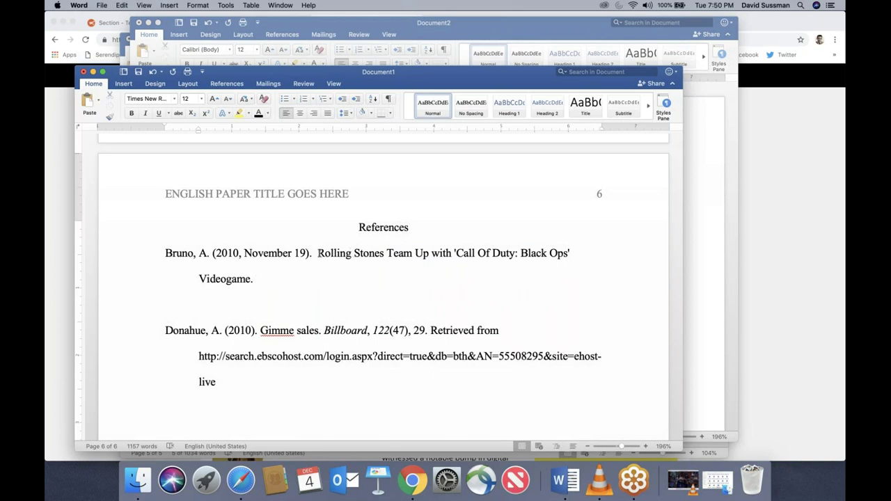
# - Change 'Team Up' to lowercase 'team up' in the Bruno entry's title
pyautogui.moveTo(318, 254); pyautogui.dragTo(324, 257)
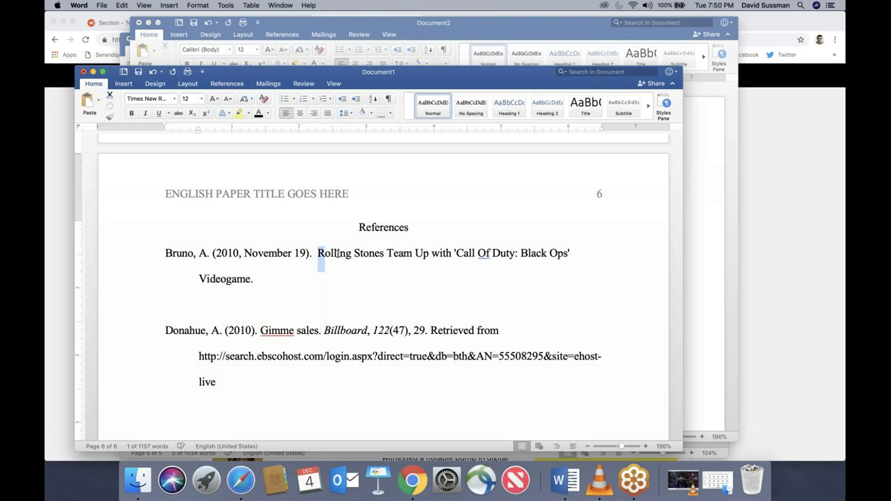
pyautogui.click(355, 253)
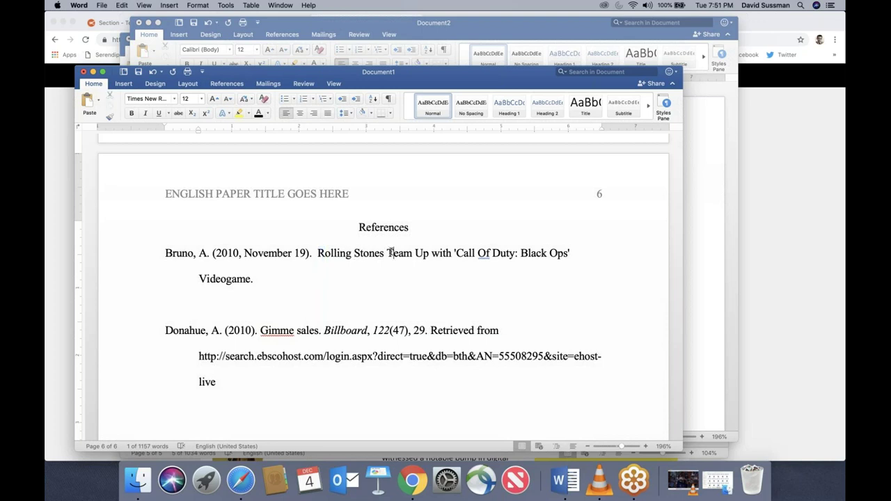
pyautogui.moveTo(387, 253); pyautogui.dragTo(394, 253)
pyautogui.write('team u')
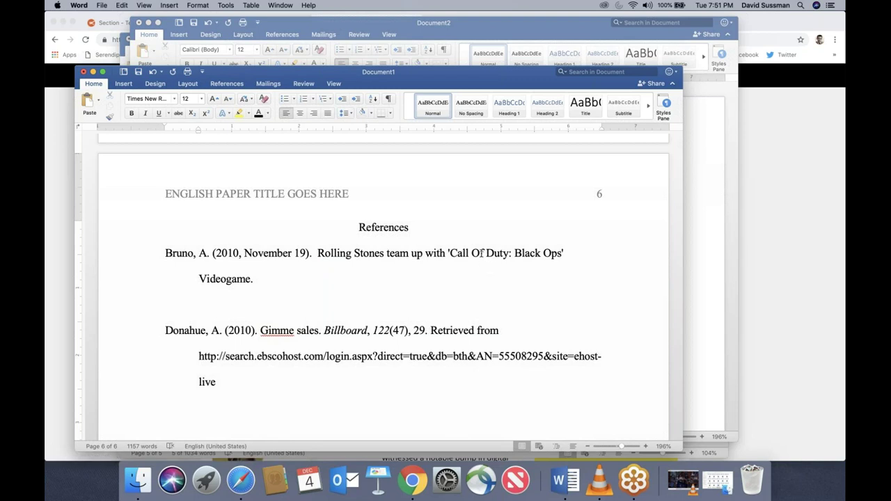
# - Change 'Of' to 'of' and verify the title against the Billboard article
pyautogui.click(481, 253)
pyautogui.press('BackSpace')
pyautogui.press('BackSpace')
pyautogui.write('of')
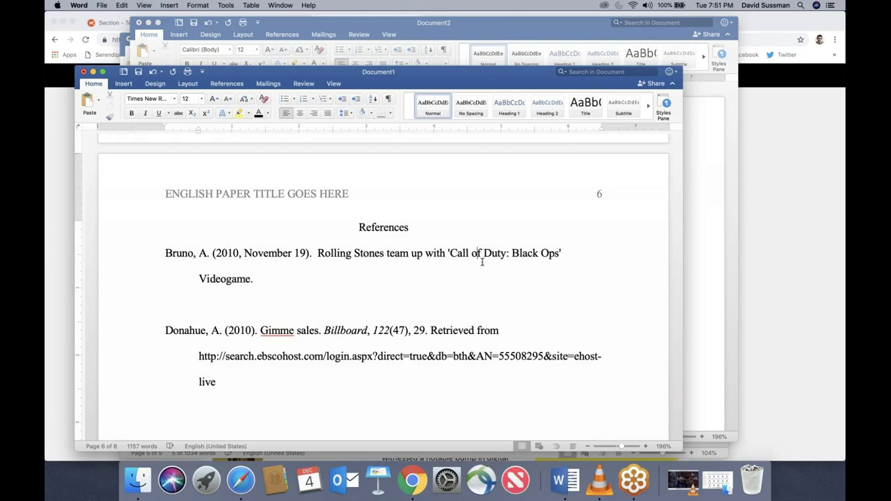
pyautogui.click(756, 146)
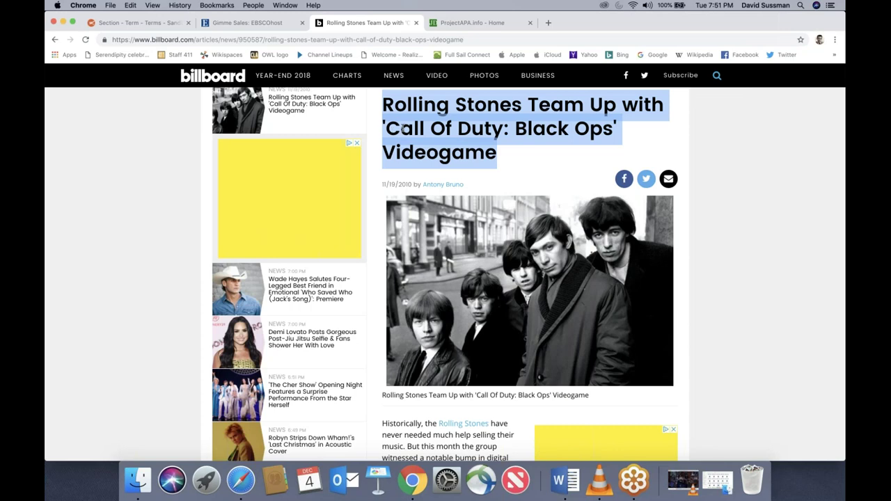
pyautogui.click(562, 480)
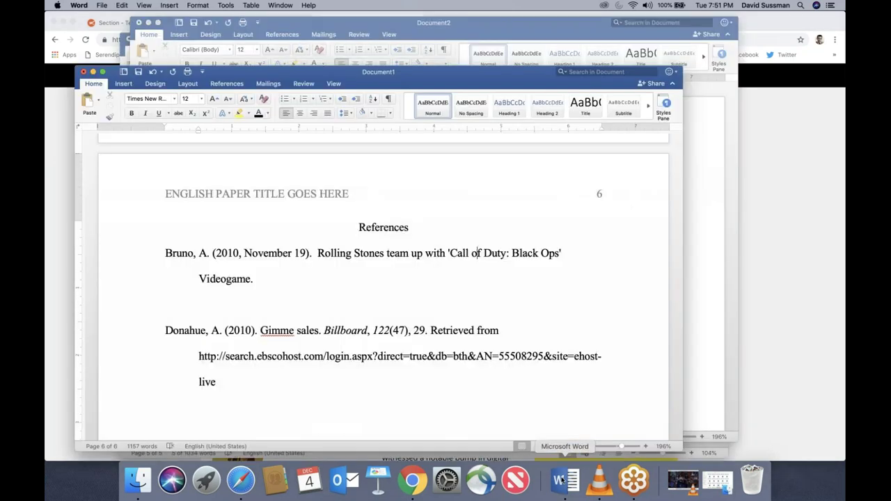
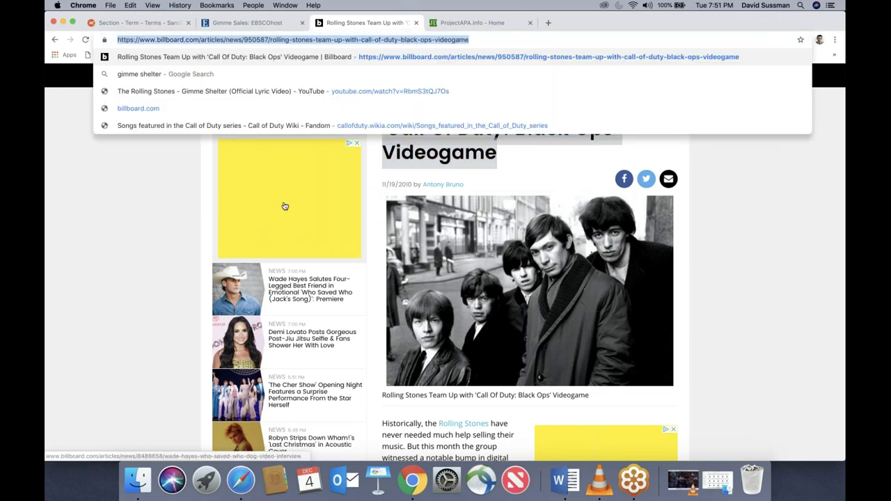
# - Paste the Billboard URL into Bruno, remove the blank line and restore Donahue's hanging indent, then view the EBSCOhost citation
pyautogui.click(564, 480)
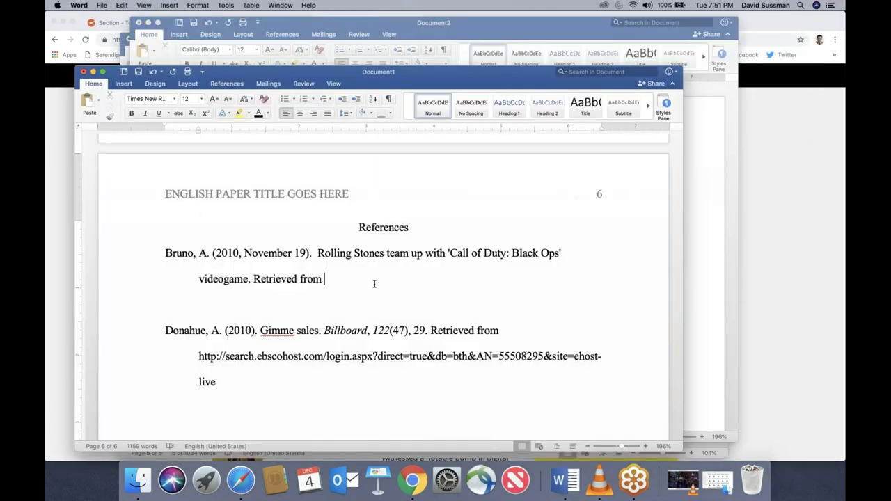
pyautogui.write('https://www.billboard.com/articles/news/950587/rolling-stones-team-up-with-call-of-duty-black-ops-videogame')
pyautogui.click(166, 355)
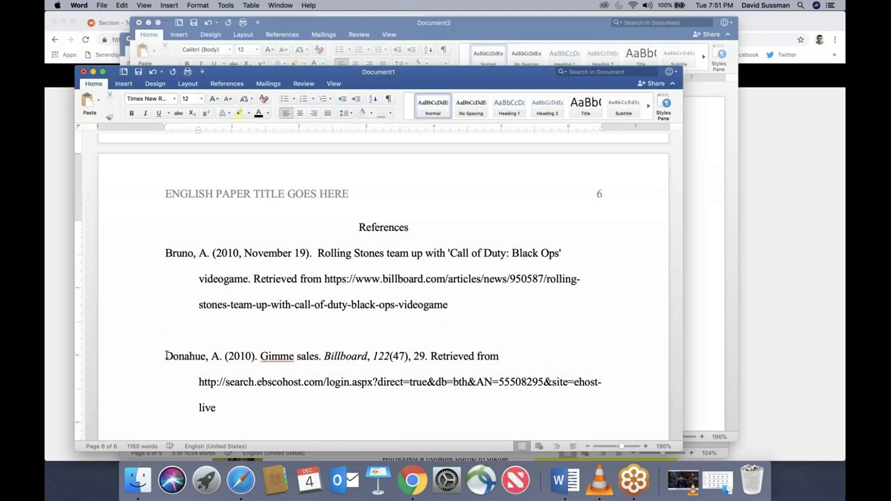
pyautogui.press('BackSpace')
pyautogui.press('BackSpace')
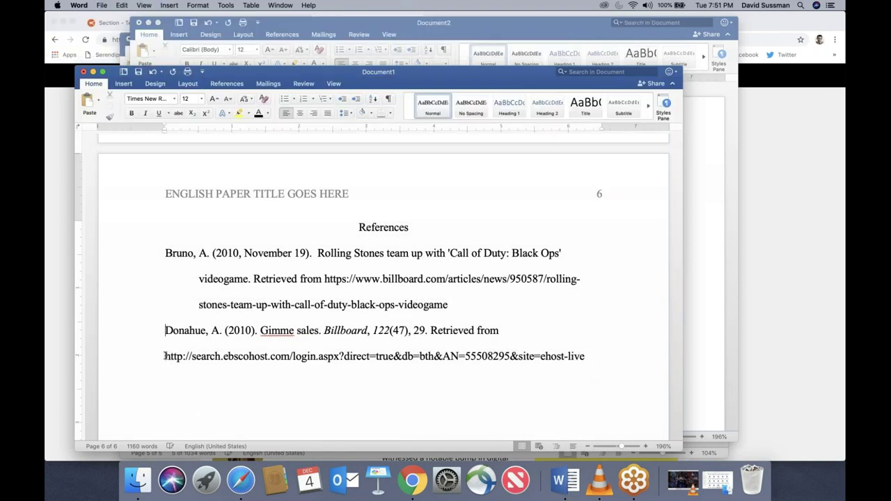
pyautogui.moveTo(164, 132); pyautogui.dragTo(200, 132)
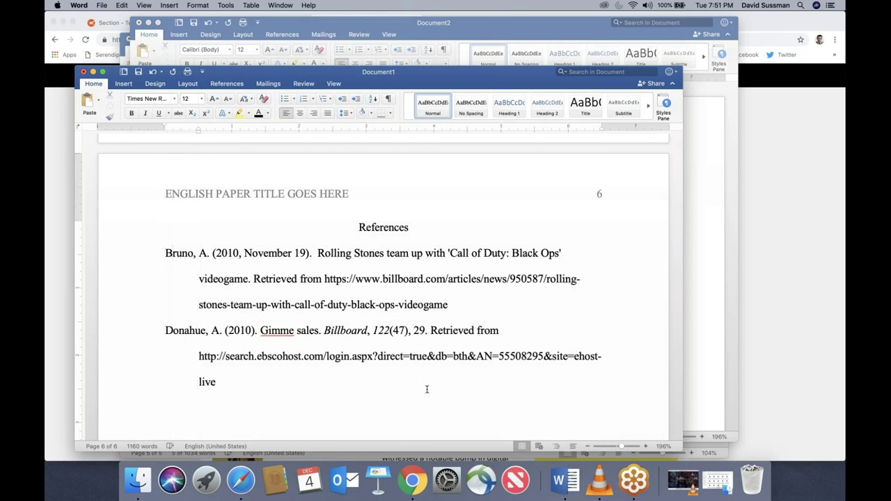
pyautogui.scroll(-3, 426, 389)
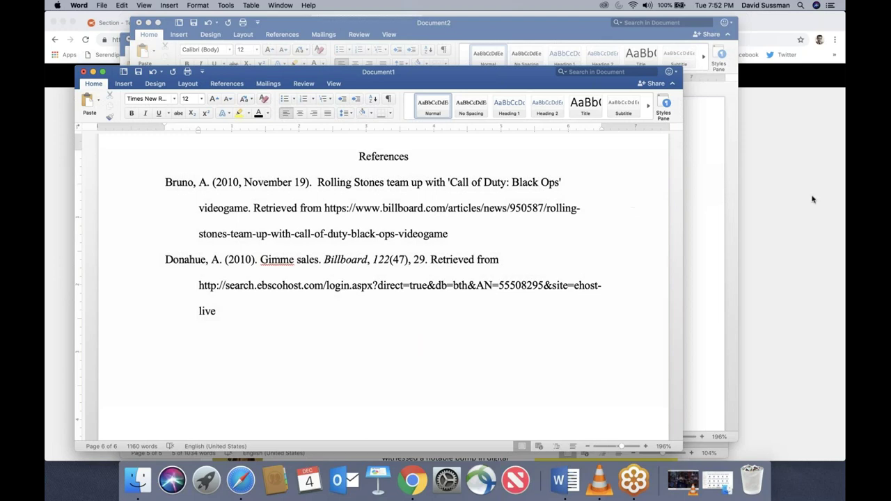
pyautogui.click(801, 199)
pyautogui.click(278, 28)
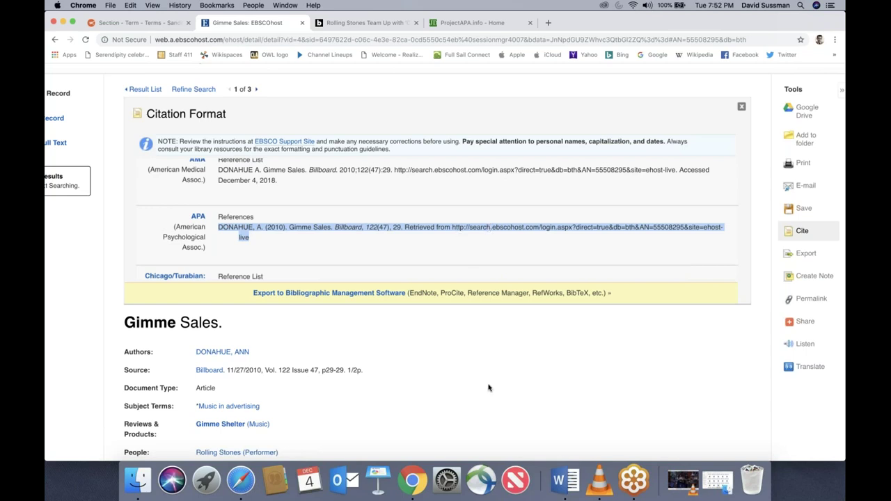
# - Replace the Donahue entry's EBSCOhost URL with 'Business Source Complete.'
pyautogui.click(559, 481)
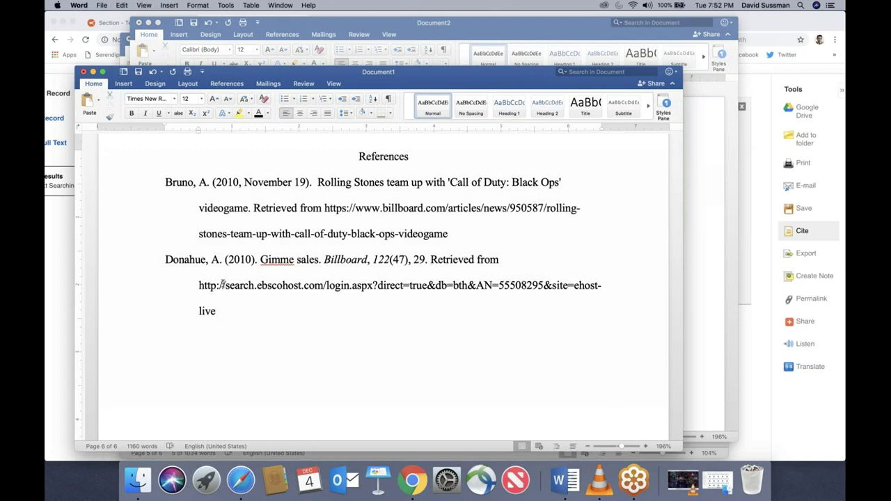
pyautogui.moveTo(199, 286); pyautogui.dragTo(217, 308)
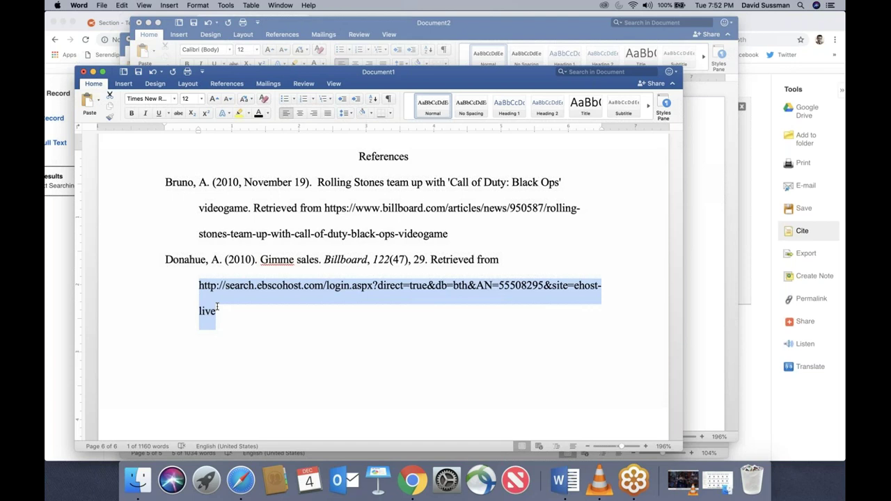
pyautogui.write('Business Sou')
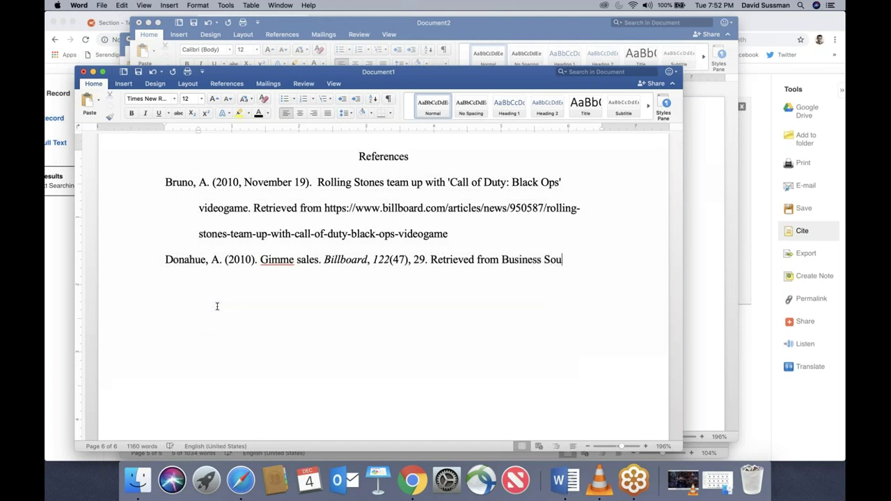
pyautogui.write('rce Complete.')
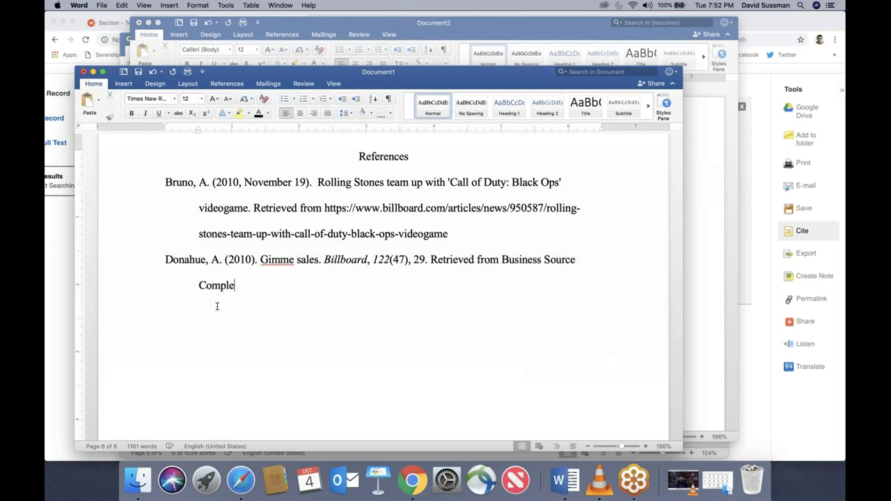
# - Check the EBSCOhost citation page, then undo the change to restore the Donahue URL
pyautogui.click(59, 263)
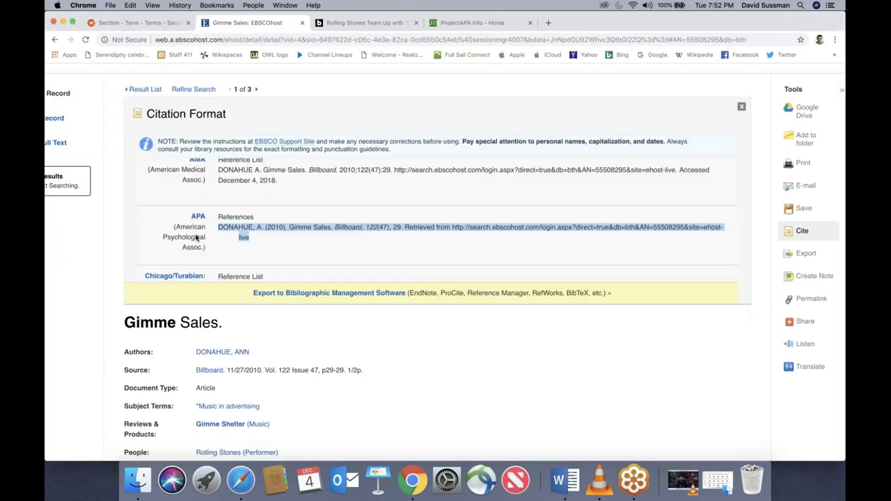
pyautogui.click(259, 262)
pyautogui.scroll(3, 254, 249)
pyautogui.scroll(-5, 229, 346)
pyautogui.scroll(-5, 250, 330)
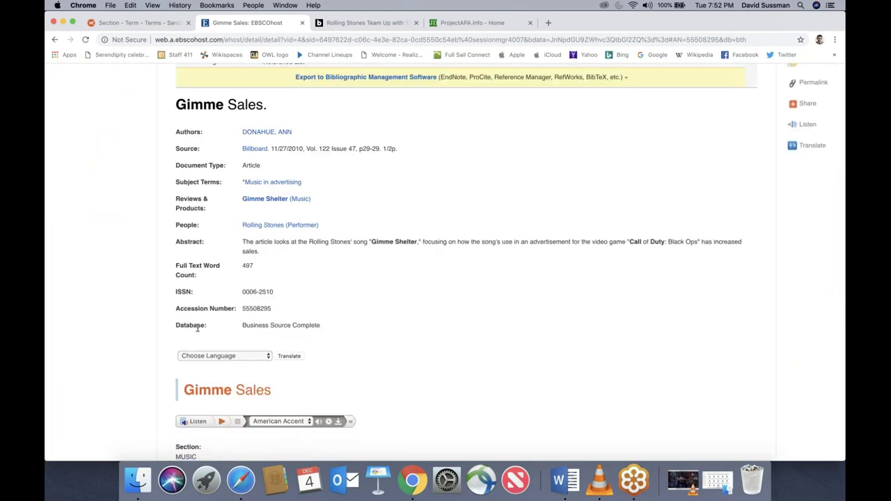
pyautogui.click(564, 480)
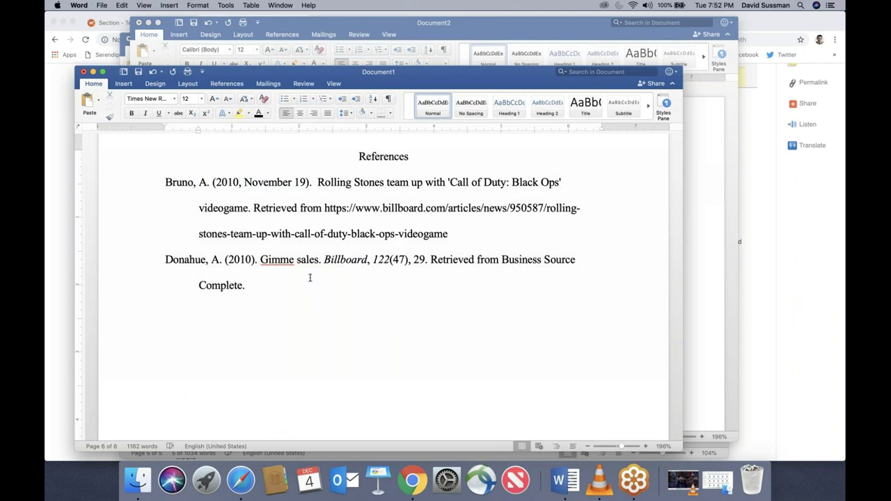
pyautogui.press('super+z')
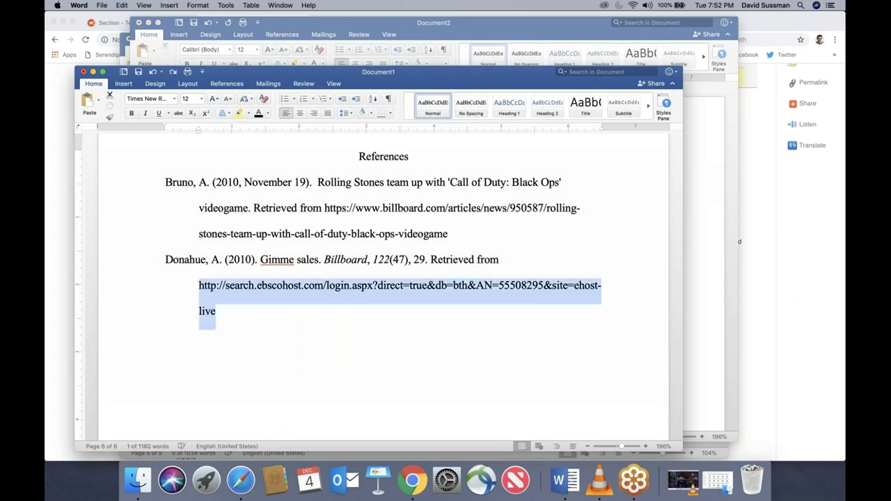
# - Delete the extra space before the Billboard URL in the Bruno entry
pyautogui.click(242, 307)
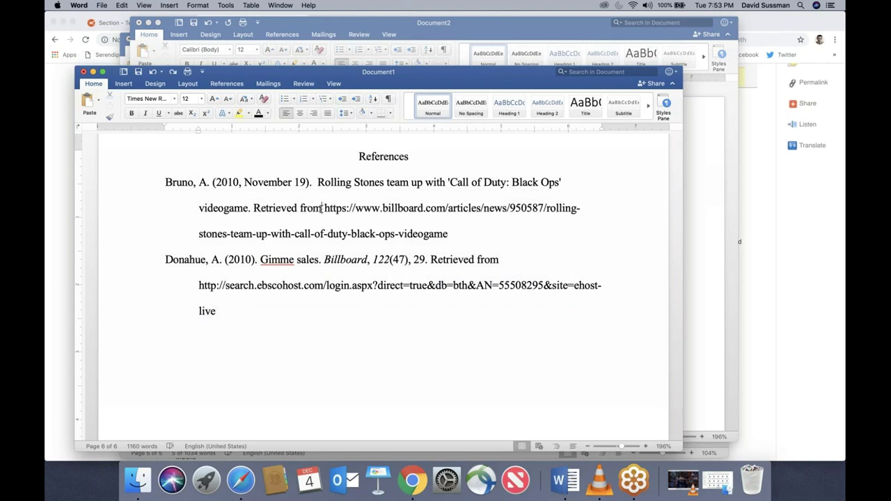
pyautogui.click(322, 208)
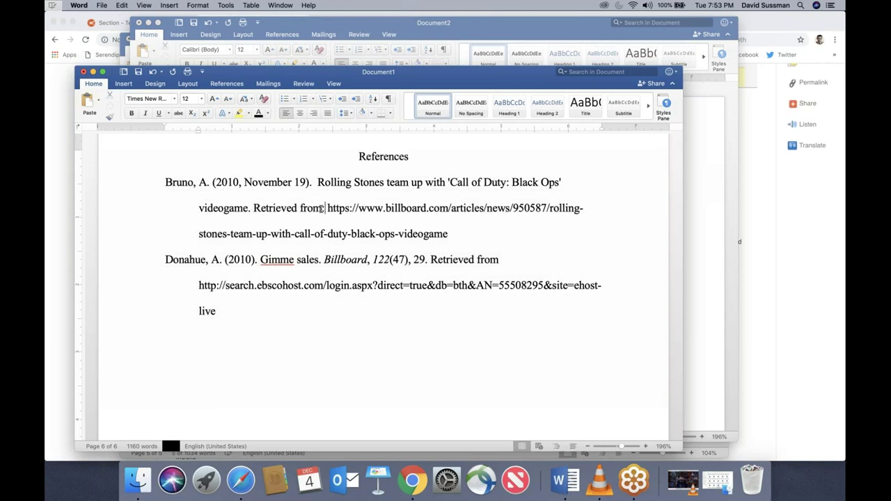
pyautogui.press('BackSpace')
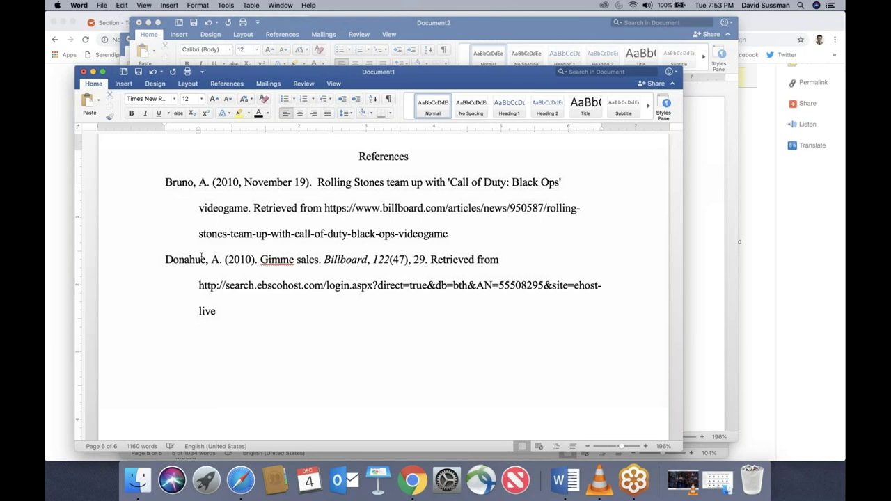
# - Add a new entry below Donahue: 'Smith, J. (2014, September 17). The title of the source goes here. Retrieved from'
pyautogui.click(219, 311)
pyautogui.press('Return')
pyautogui.write('A')
pyautogui.press('BackSpace')
pyautogui.write('Smith, J')
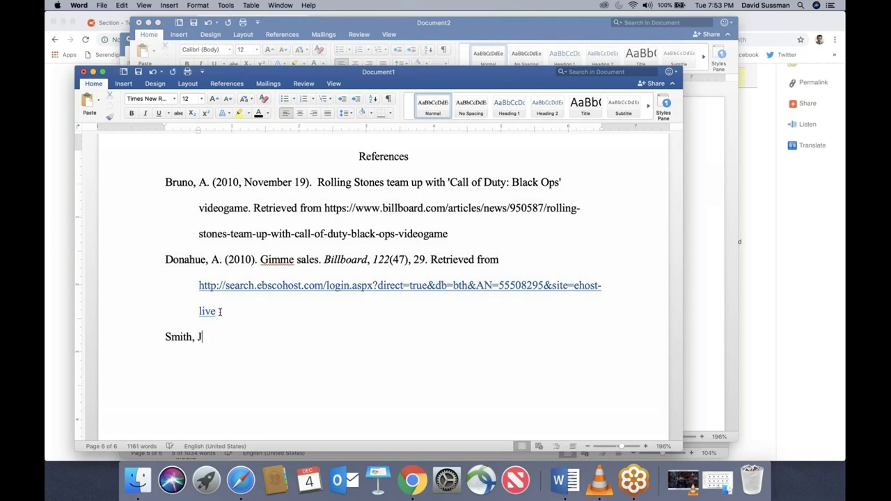
pyautogui.write('. (2014, Septem')
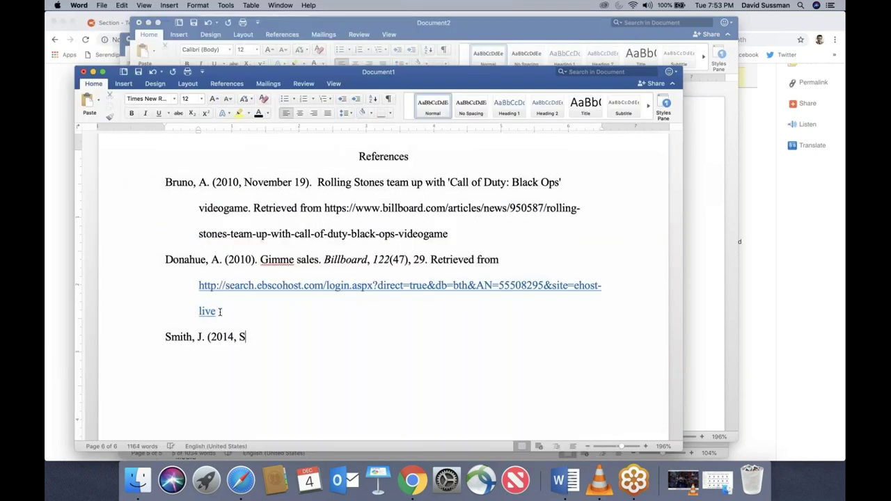
pyautogui.press('Return')
pyautogui.write('17(.')
pyautogui.press('BackSpace')
pyautogui.press('BackSpace')
pyautogui.write(')')
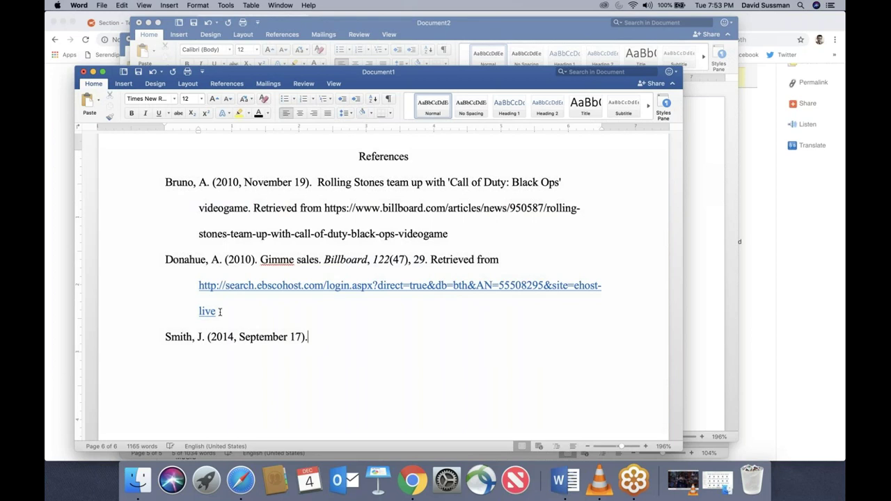
pyautogui.write('.  The title of the s')
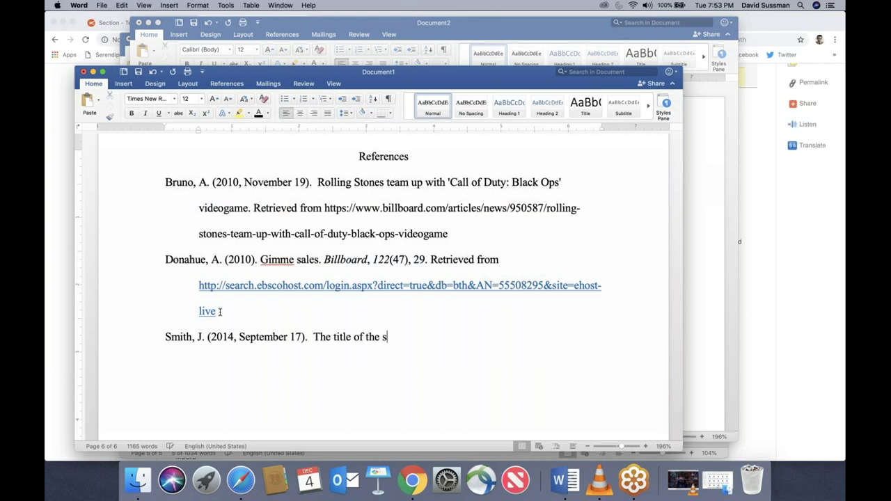
pyautogui.write('ource goes here')
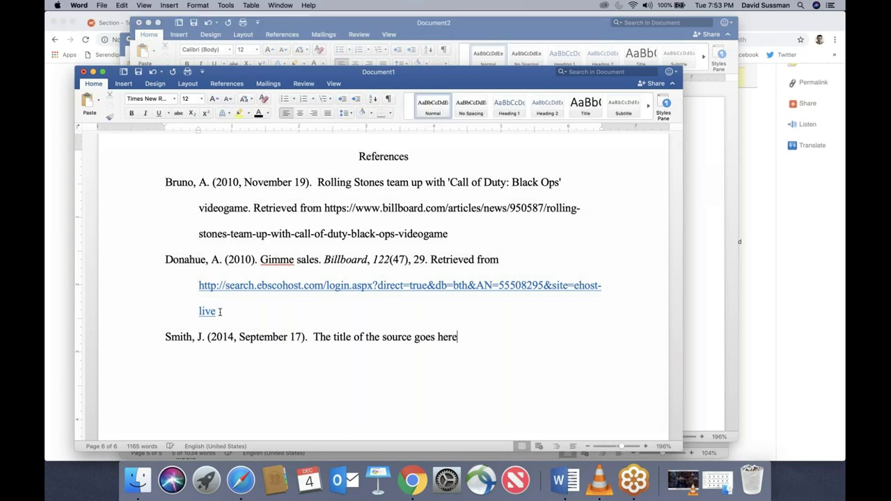
pyautogui.write('.  Retrieved from')
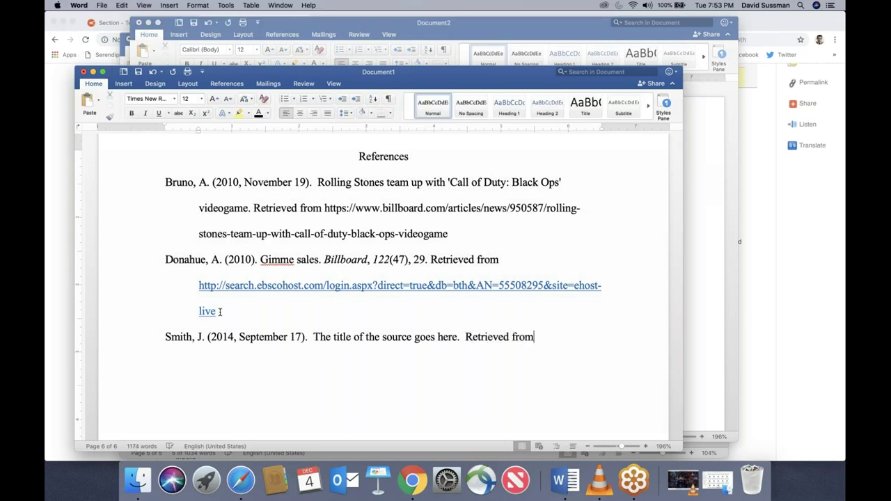
# - Remove the hyperlink from the Donahue entry's URL
pyautogui.moveTo(221, 314); pyautogui.dragTo(185, 293)
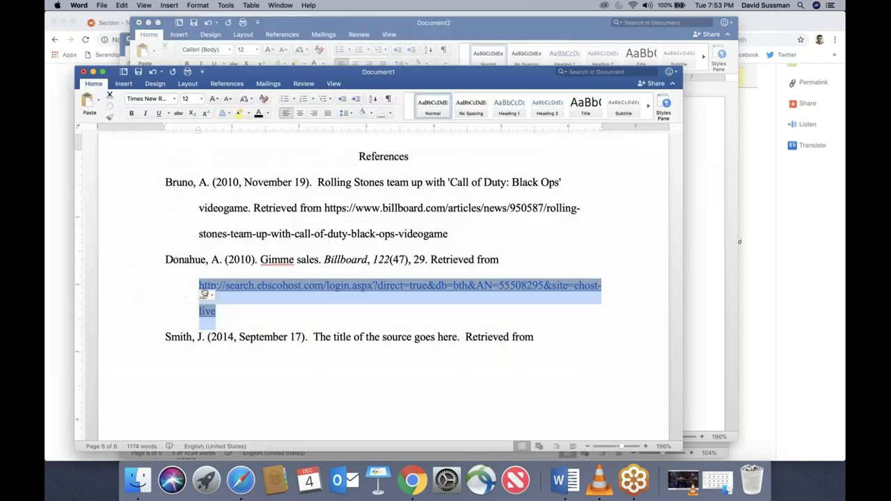
pyautogui.rightClick(207, 293)
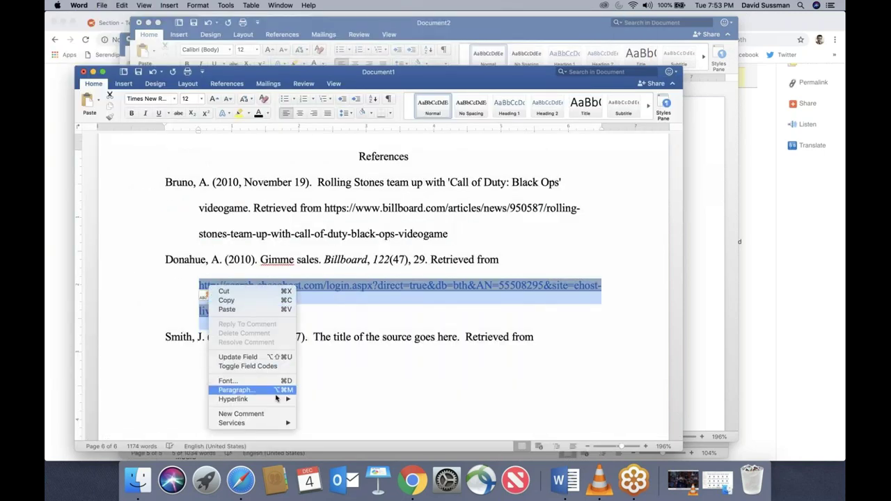
pyautogui.moveTo(277, 399)
pyautogui.click(331, 435)
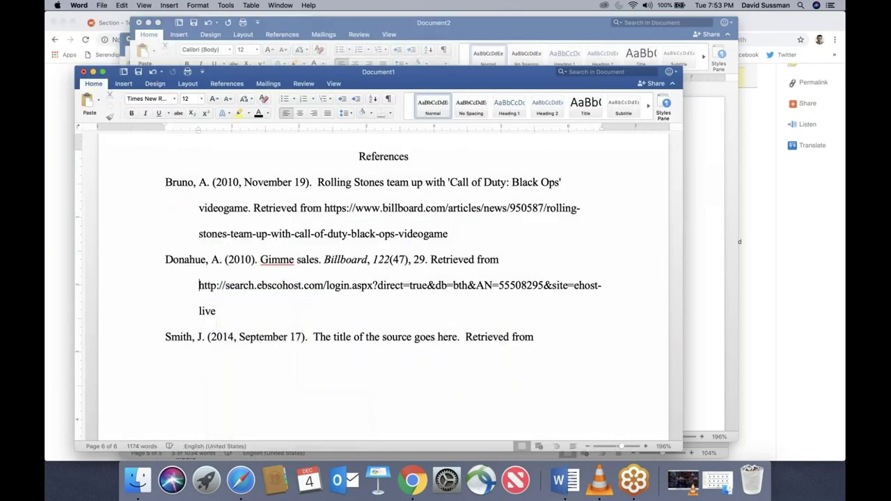
pyautogui.moveTo(323, 260); pyautogui.dragTo(367, 260)
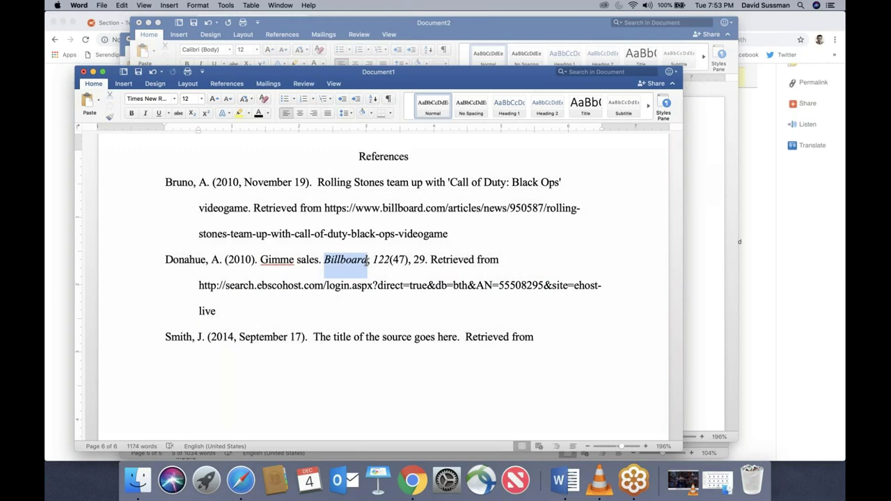
pyautogui.click(384, 209)
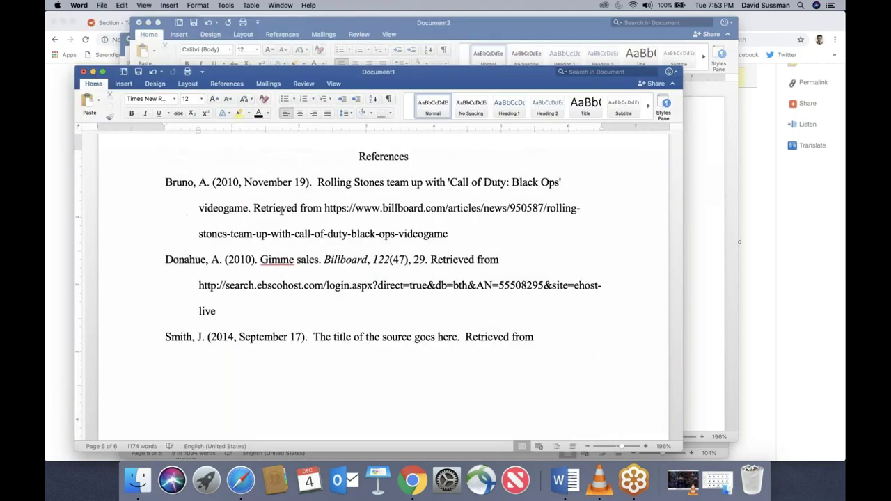
# - Insert italic 'Billboard.' before Retrieved from in the Bruno entry, leaving a single space
pyautogui.click(253, 207)
pyautogui.press('super+i')
pyautogui.write('Billboa')
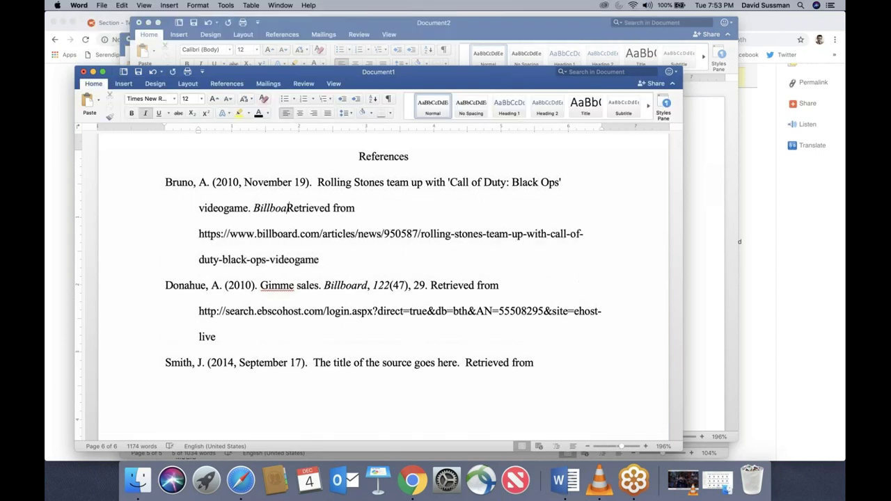
pyautogui.write('rd.')
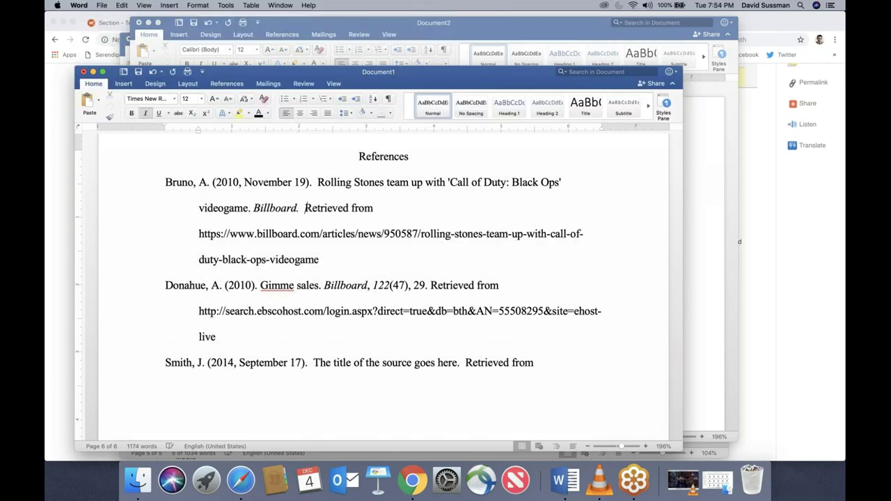
pyautogui.press('BackSpace')
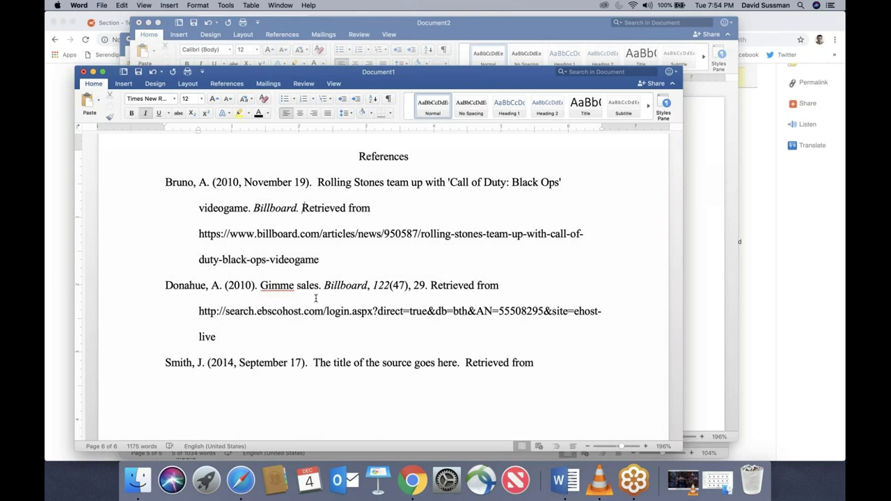
# - Try adding italic 'Forbes.' to the Smith entry, then delete it again
pyautogui.click(328, 362)
pyautogui.click(462, 362)
pyautogui.press('super+i')
pyautogui.write('Forbes')
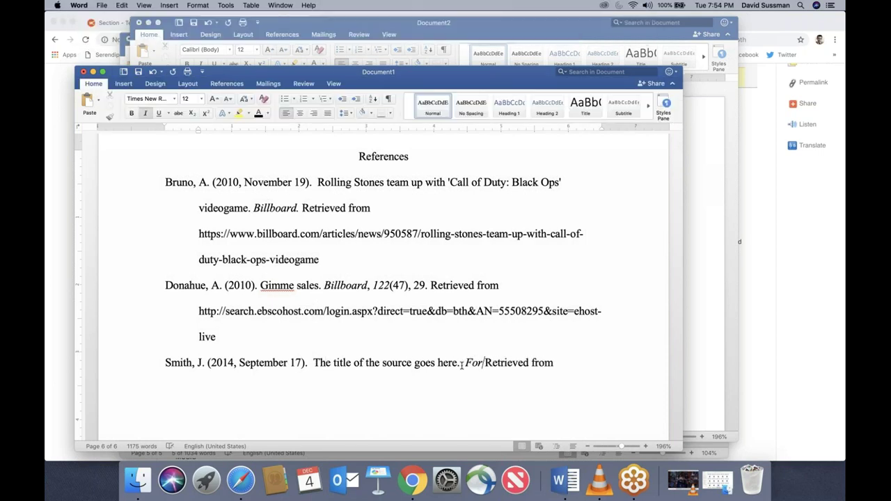
pyautogui.write('.')
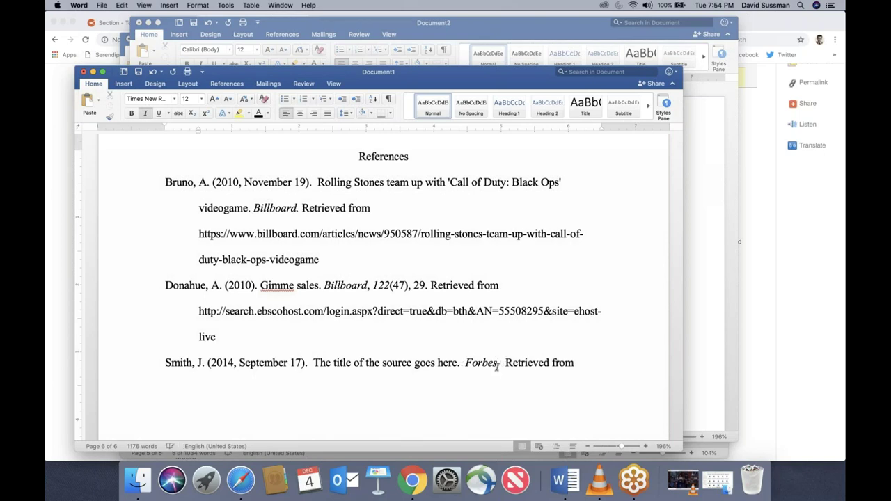
pyautogui.moveTo(505, 363); pyautogui.dragTo(465, 362)
pyautogui.press('BackSpace')
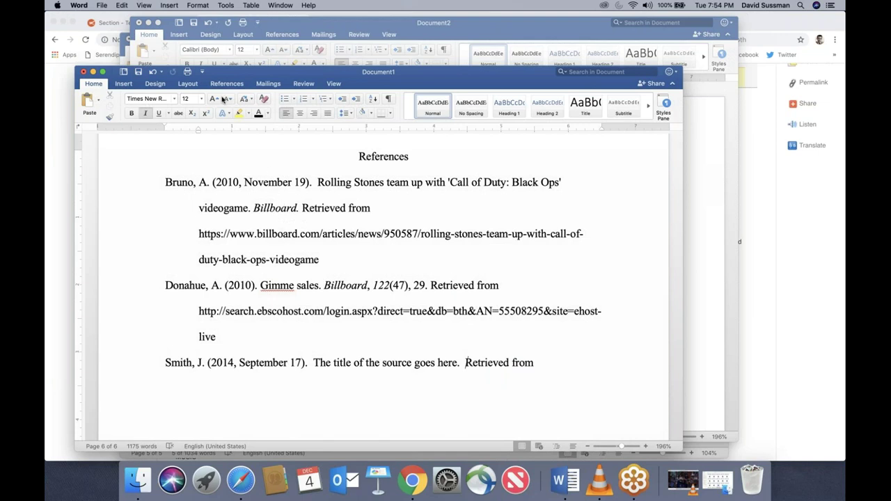
pyautogui.click(123, 47)
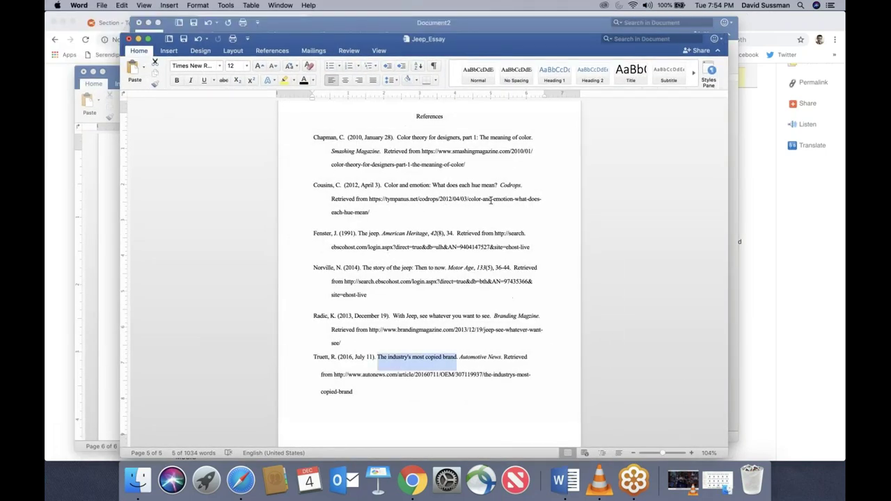
pyautogui.scroll(5, 491, 200)
pyautogui.scroll(3, 288, 182)
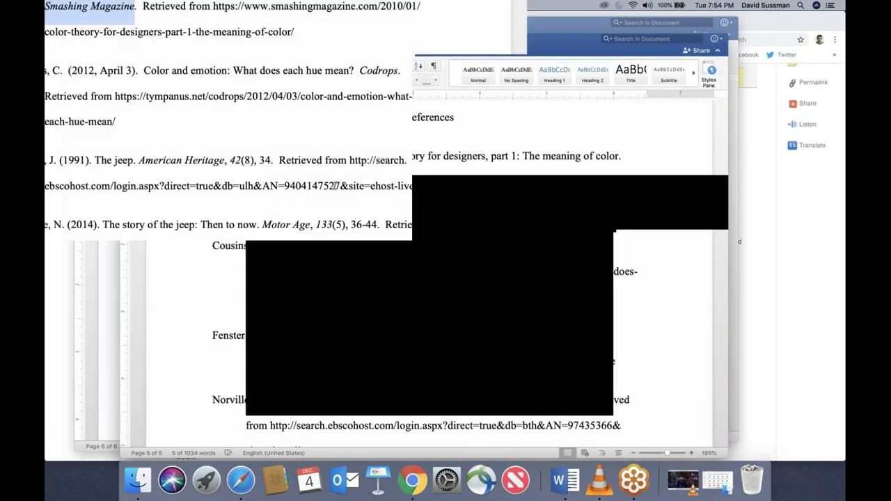
pyautogui.moveTo(244, 181); pyautogui.dragTo(336, 183)
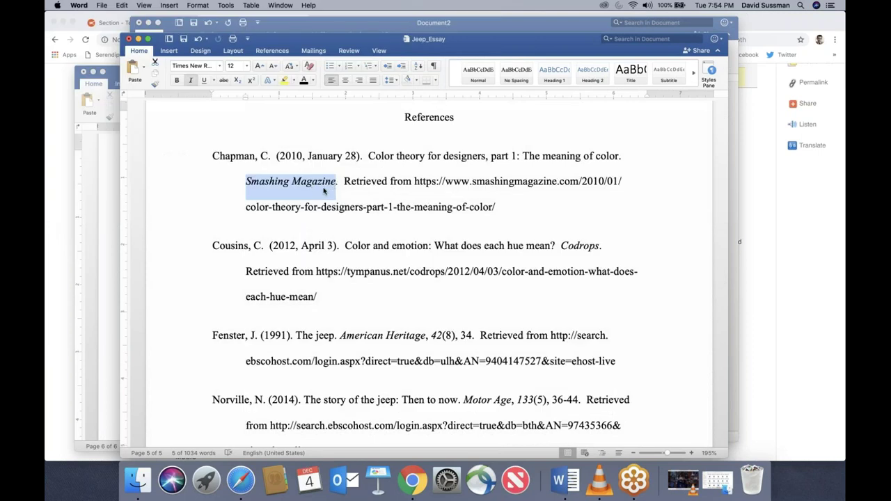
pyautogui.click(322, 191)
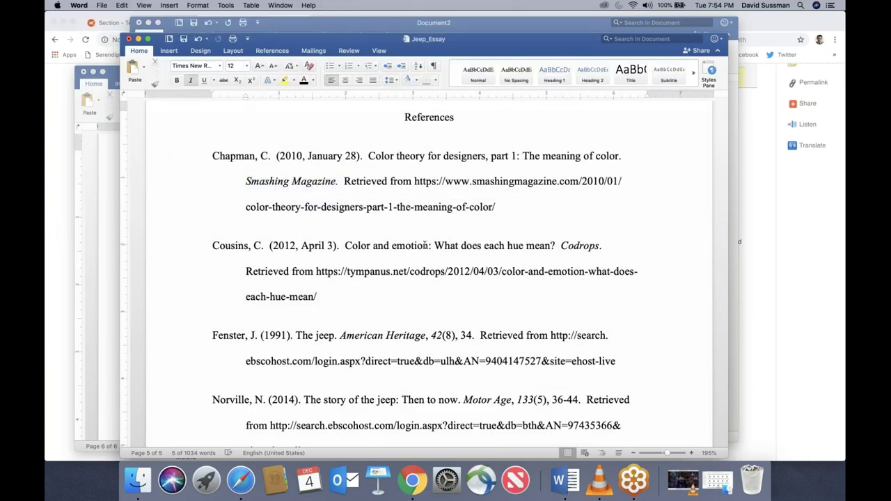
pyautogui.scroll(-2, 410, 237)
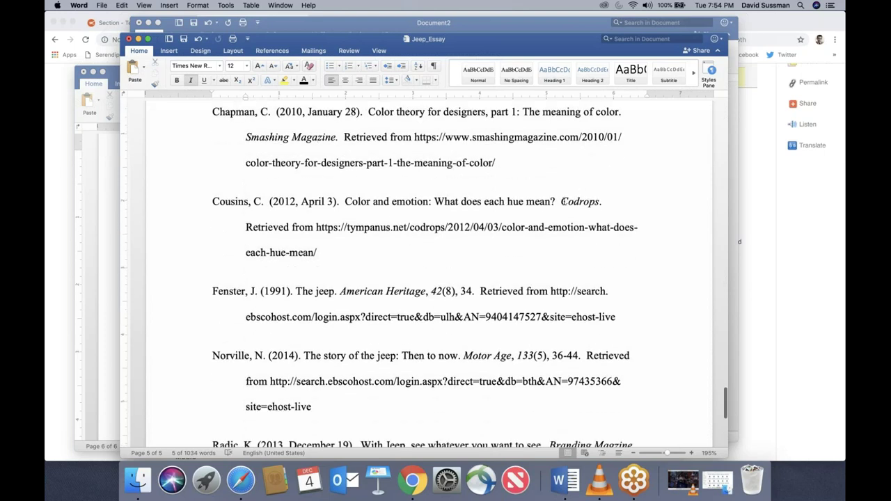
pyautogui.moveTo(562, 201); pyautogui.dragTo(598, 202)
pyautogui.scroll(-3, 527, 263)
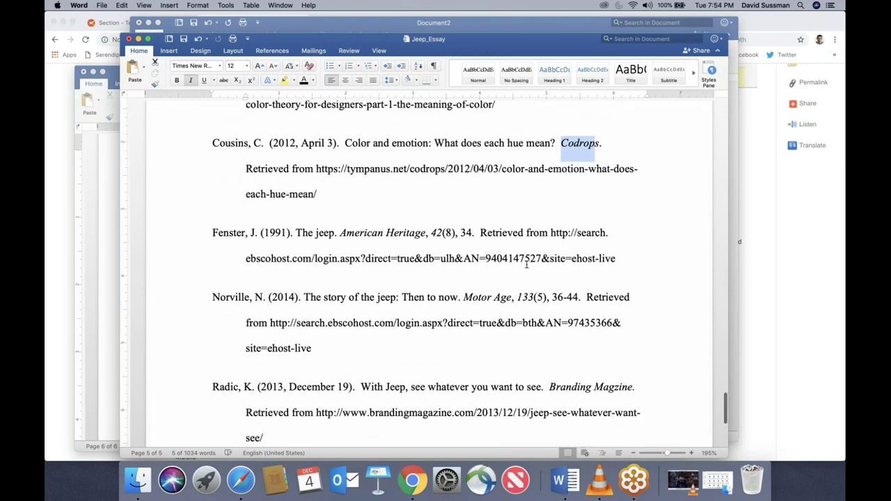
pyautogui.scroll(-1, 527, 262)
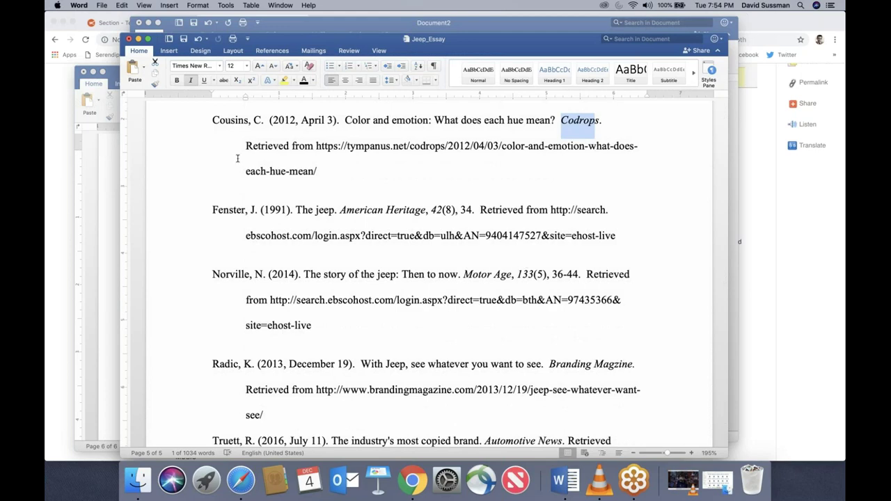
pyautogui.click(115, 79)
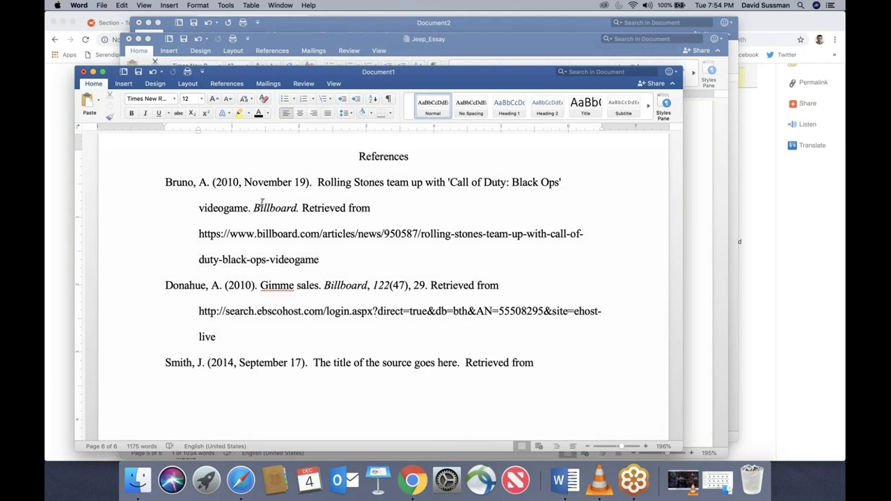
# - Delete 'Billboard.' from the Bruno entry and end the Smith entry with 'Academic Search Complete.'
pyautogui.moveTo(255, 208); pyautogui.dragTo(298, 209)
pyautogui.press('BackSpace')
pyautogui.press('BackSpace')
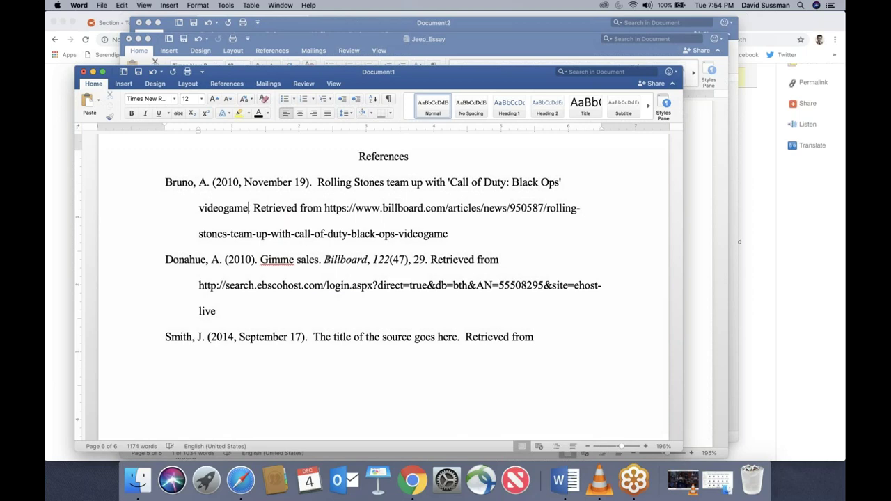
pyautogui.moveTo(324, 259); pyautogui.dragTo(416, 258)
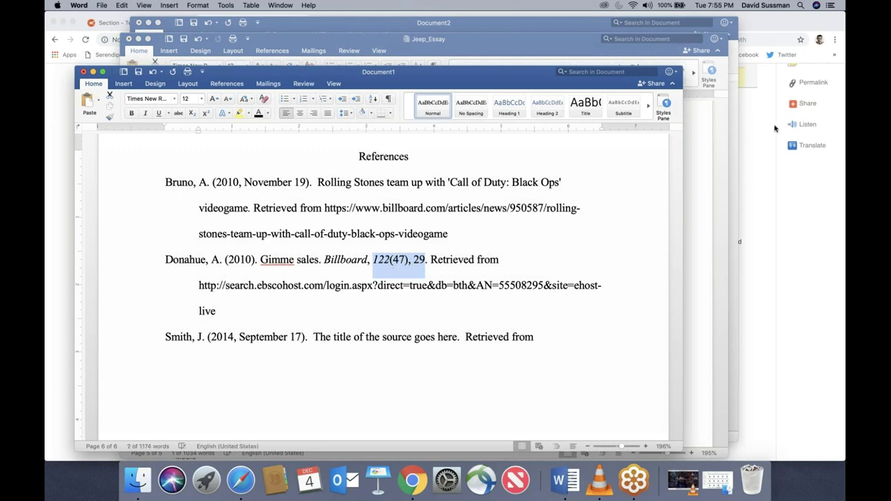
pyautogui.click(400, 260)
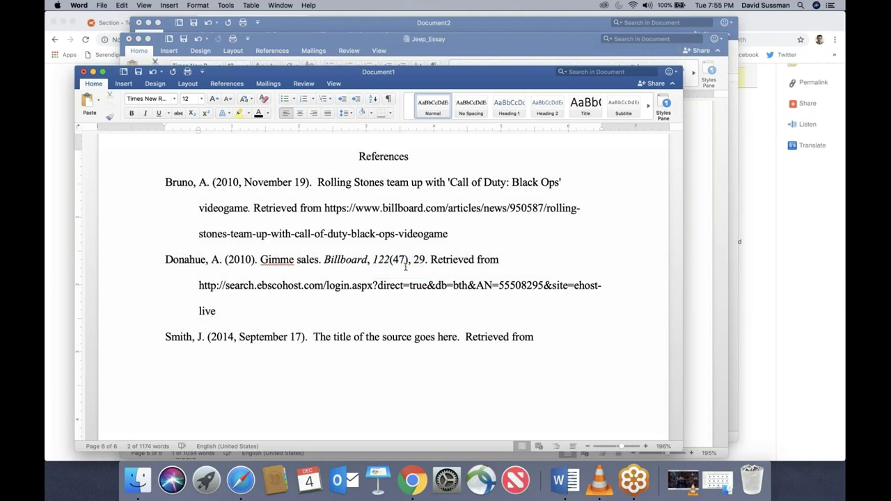
pyautogui.click(540, 339)
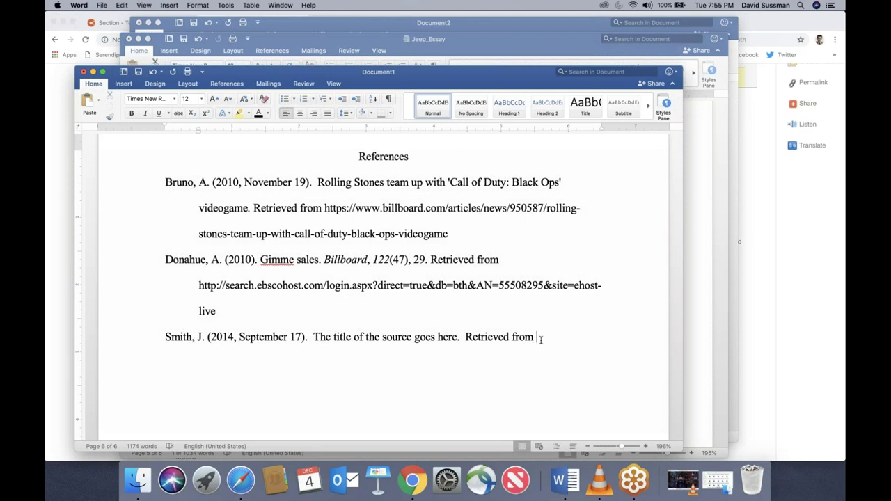
pyautogui.write('Acad')
pyautogui.write('emic Search')
pyautogui.write(' Complete.')
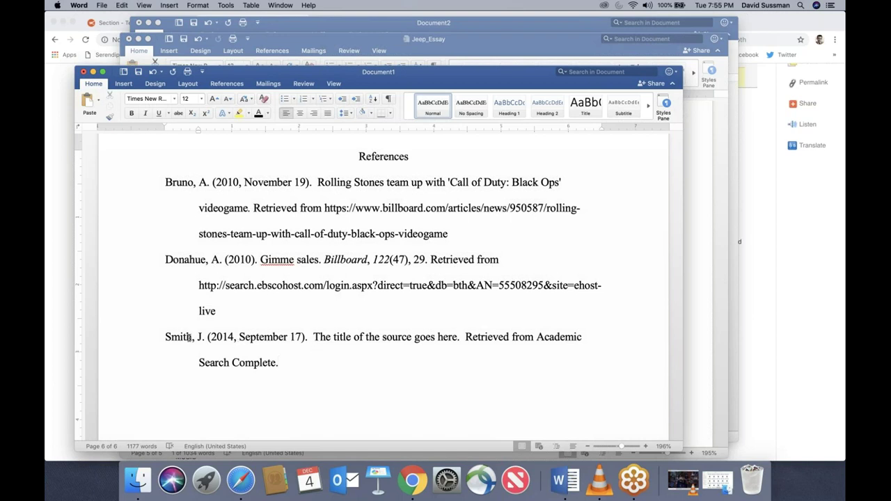
# - Remove the author Smith, J. and move the title, with a period, to the start of the last entry
pyautogui.moveTo(203, 336); pyautogui.dragTo(155, 337)
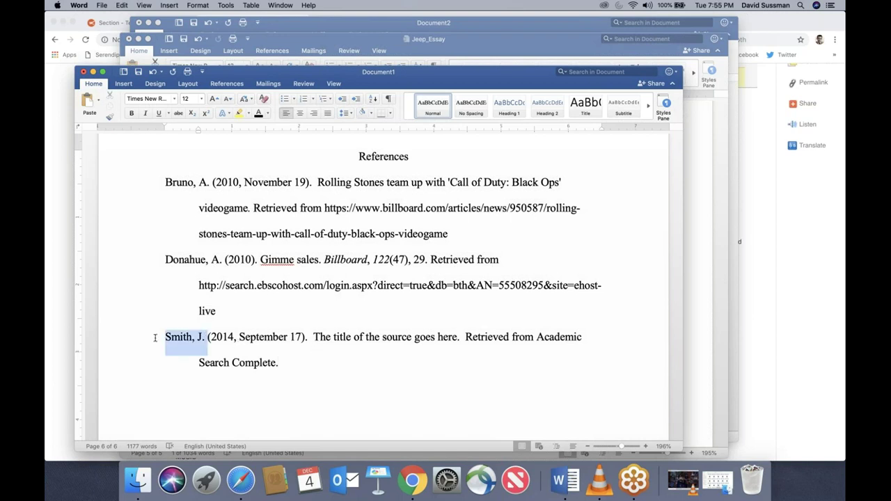
pyautogui.press('BackSpace')
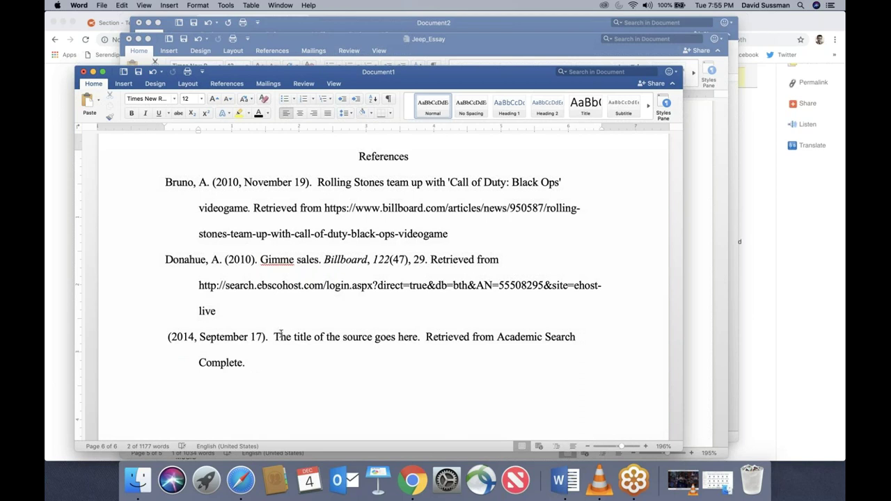
pyautogui.moveTo(274, 337); pyautogui.dragTo(418, 339)
pyautogui.press('super+c')
pyautogui.press('BackSpace')
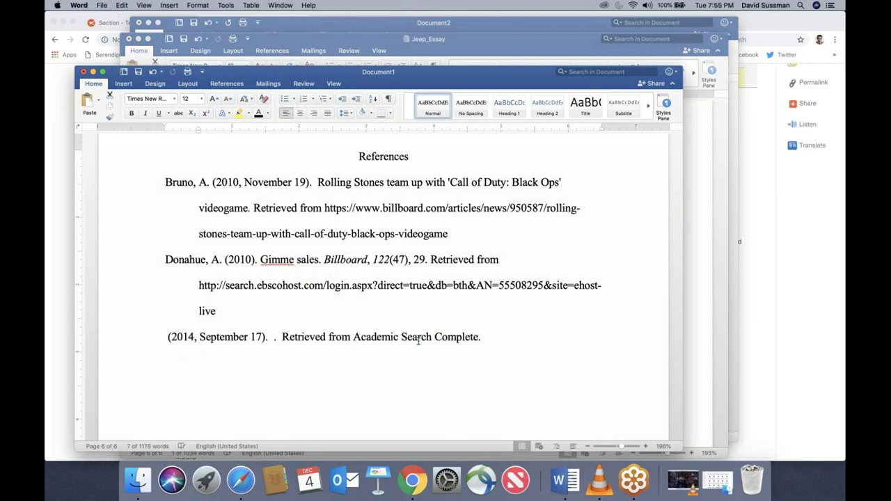
pyautogui.press('BackSpace')
pyautogui.press('BackSpace')
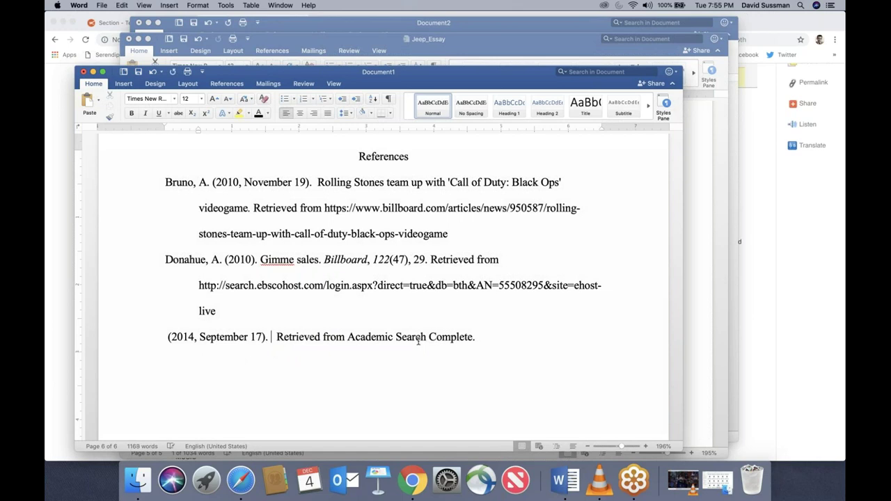
pyautogui.click(166, 337)
pyautogui.press('super+v')
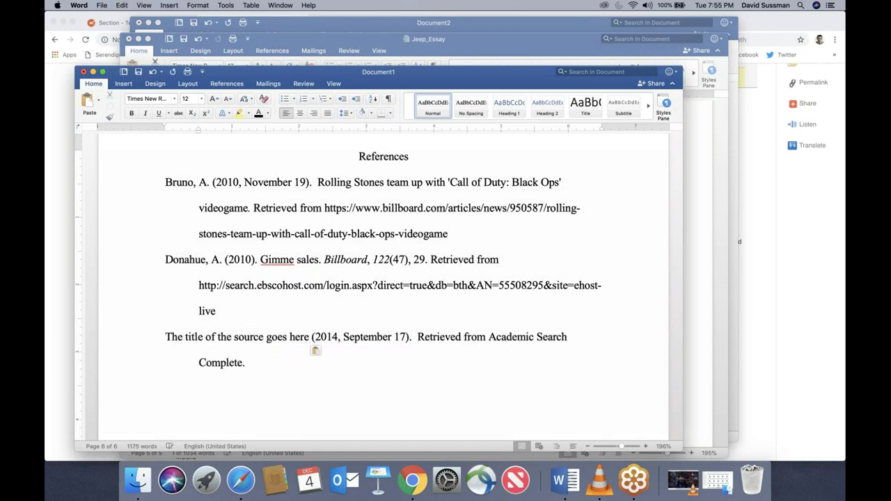
pyautogui.write('.')
# - Replace the date 2014, September 17 with n.d. in the last entry
pyautogui.press('super+shift+Left')
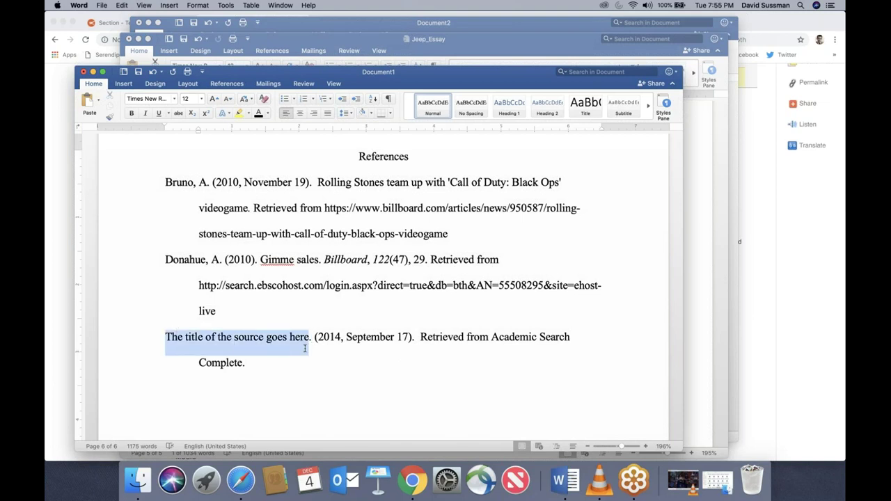
pyautogui.moveTo(317, 337); pyautogui.dragTo(539, 341)
pyautogui.click(394, 328)
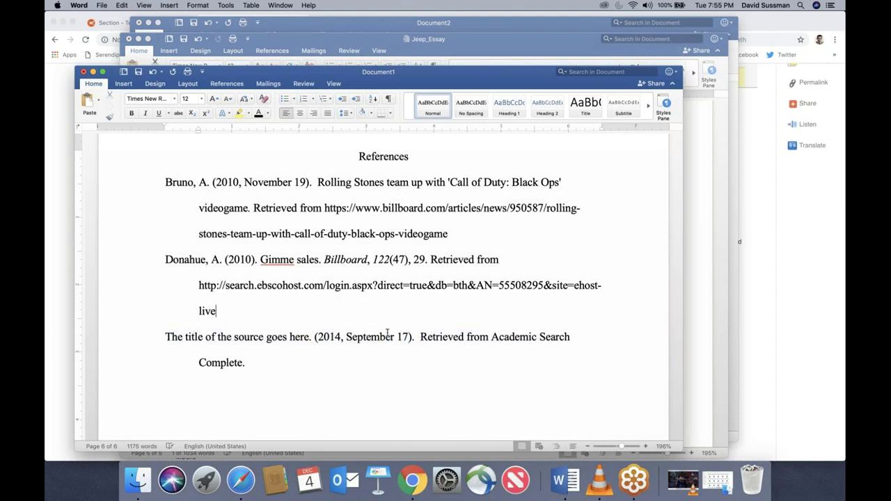
pyautogui.moveTo(406, 337); pyautogui.dragTo(317, 338)
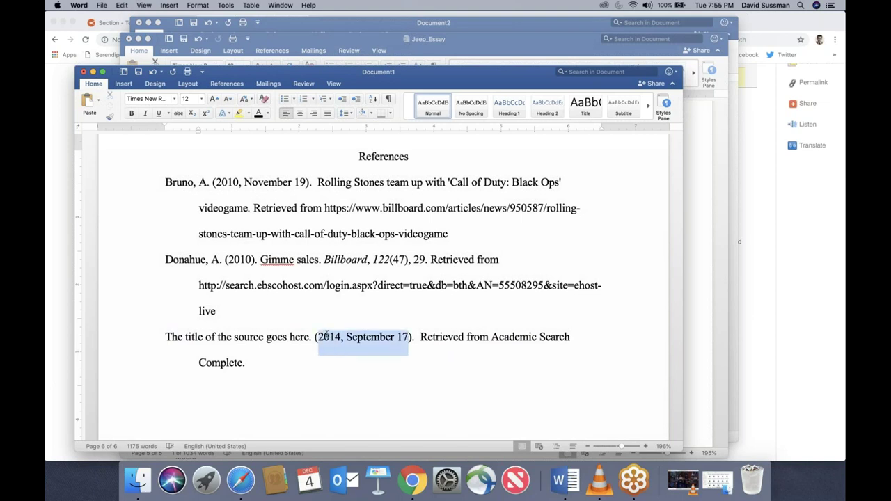
pyautogui.write('n.d.')
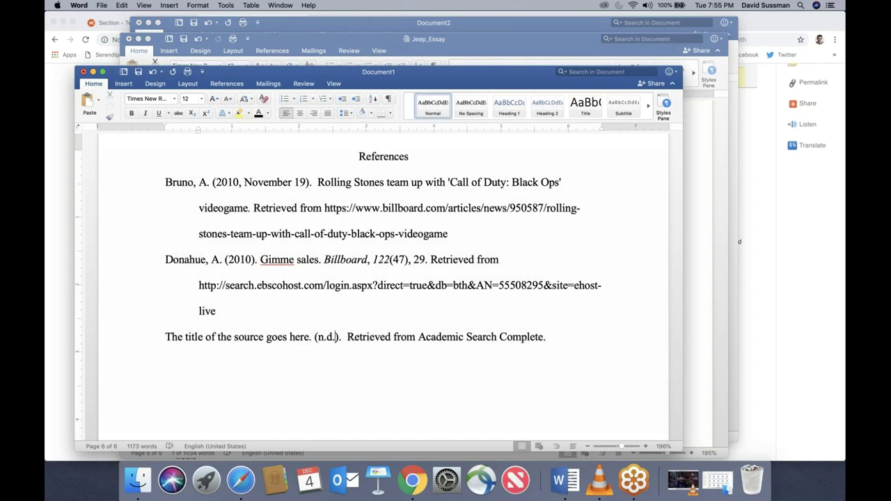
pyautogui.click(57, 98)
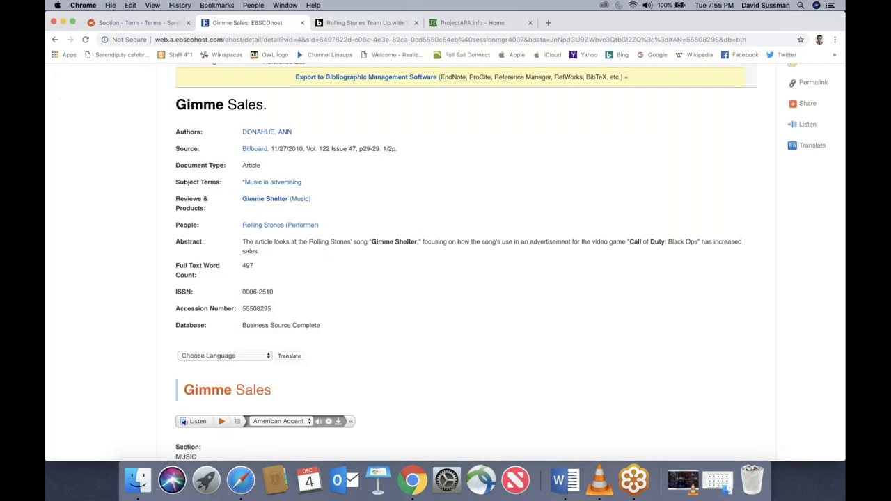
pyautogui.click(468, 22)
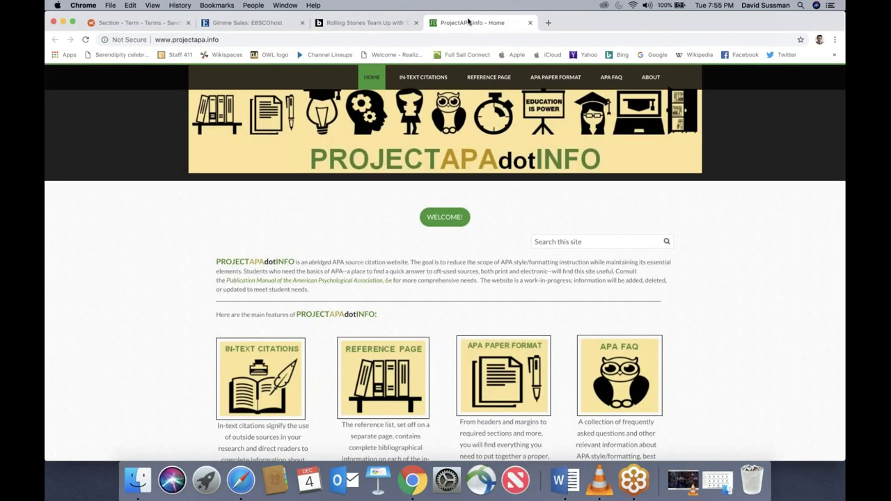
pyautogui.moveTo(415, 83)
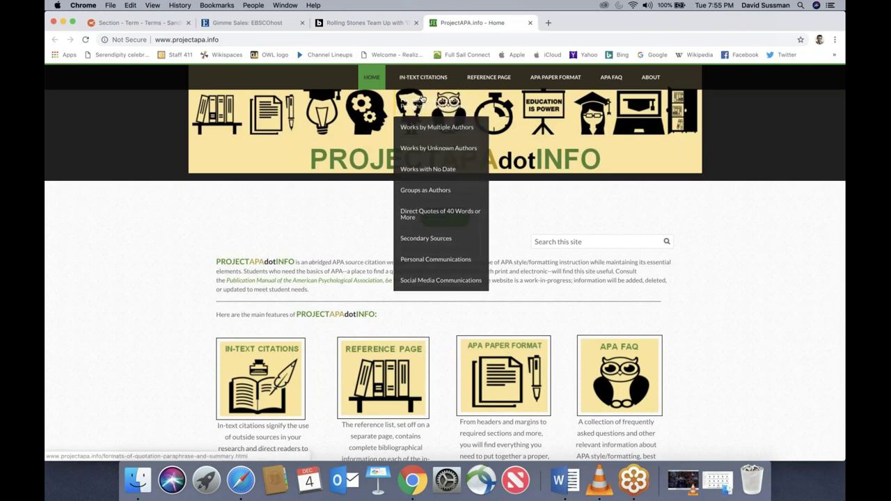
pyautogui.click(425, 106)
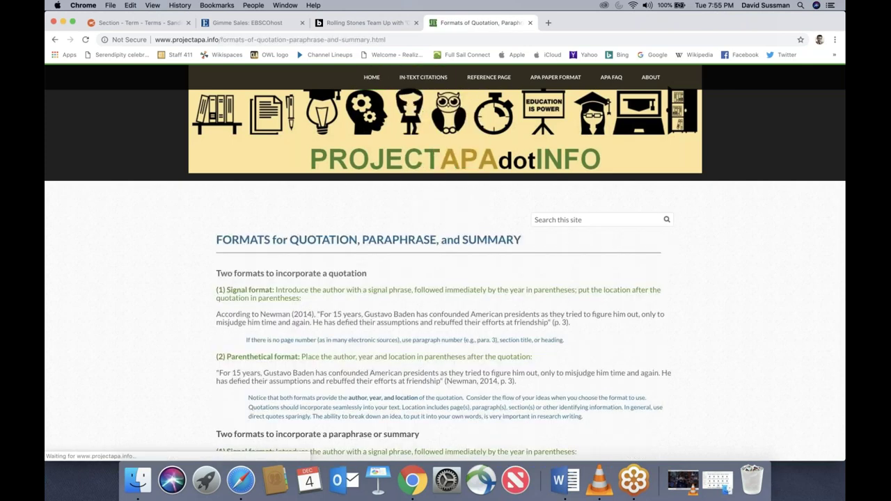
pyautogui.scroll(3, 307, 384)
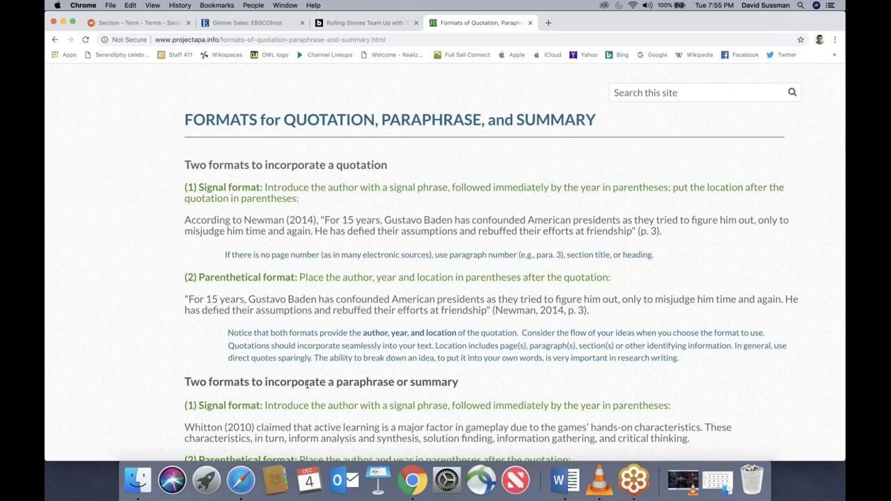
pyautogui.moveTo(207, 220); pyautogui.dragTo(305, 230)
pyautogui.click(296, 223)
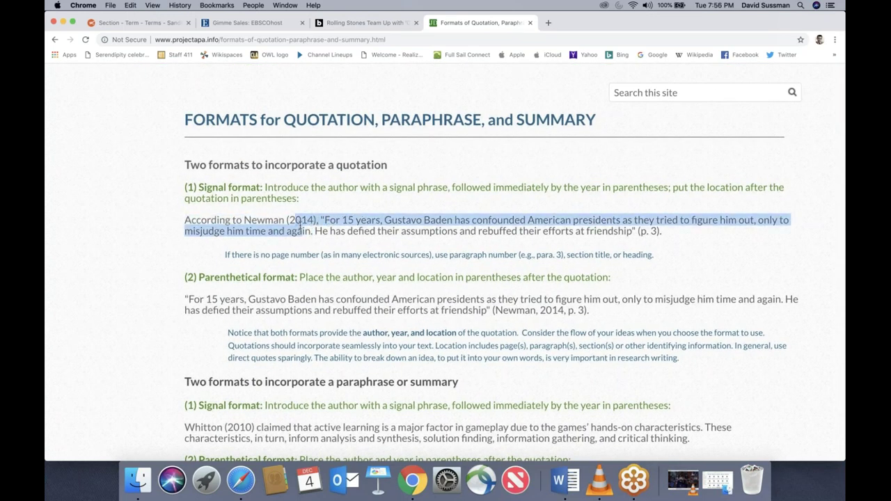
pyautogui.click(301, 224)
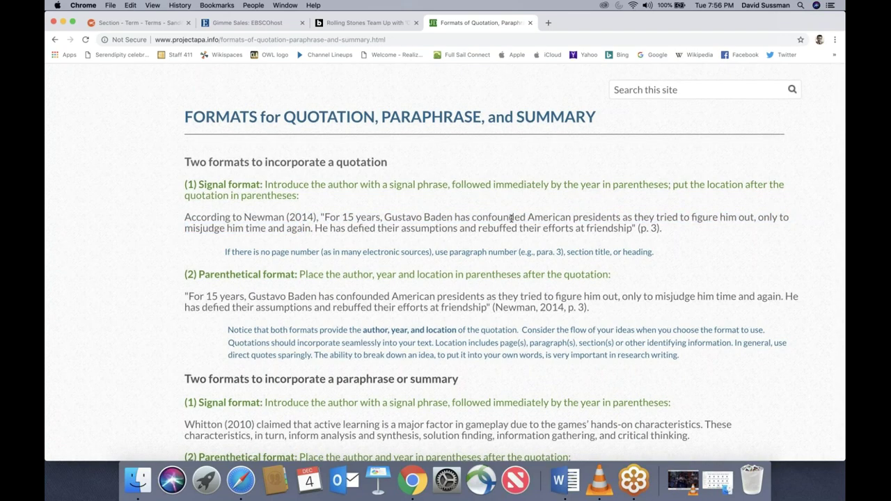
pyautogui.scroll(-2, 651, 189)
pyautogui.moveTo(641, 170); pyautogui.dragTo(656, 172)
pyautogui.click(655, 172)
pyautogui.scroll(-2, 656, 172)
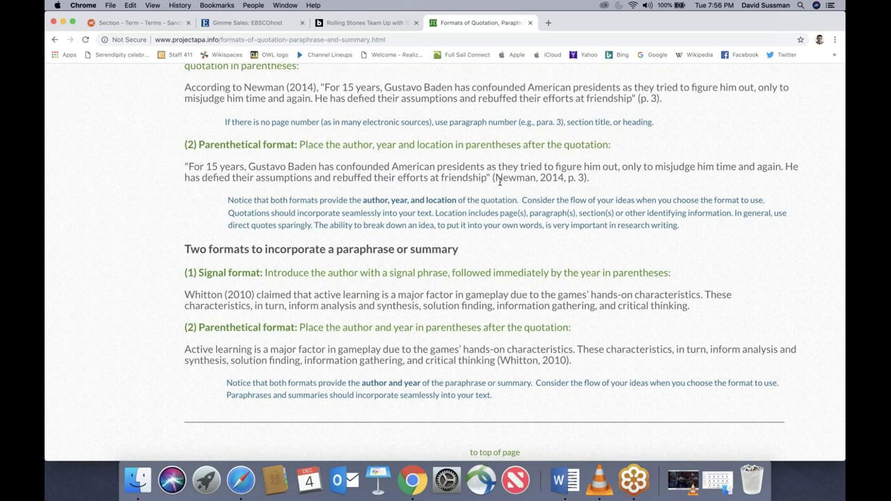
pyautogui.moveTo(494, 178); pyautogui.dragTo(589, 179)
pyautogui.click(539, 221)
pyautogui.scroll(-3, 540, 220)
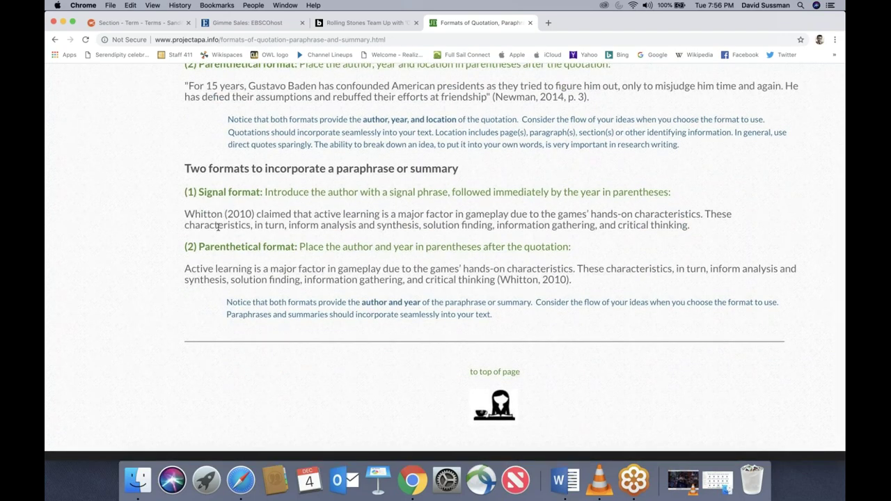
pyautogui.scroll(-2, 235, 214)
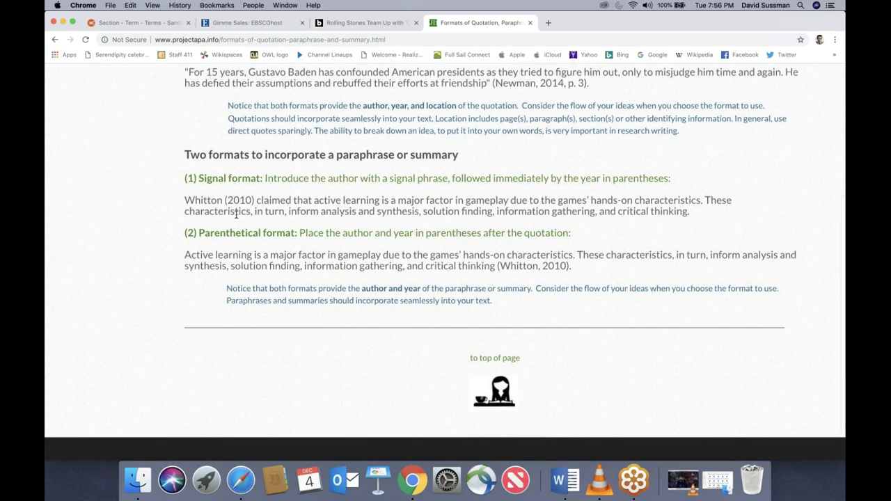
pyautogui.scroll(15, 236, 214)
pyautogui.moveTo(473, 96)
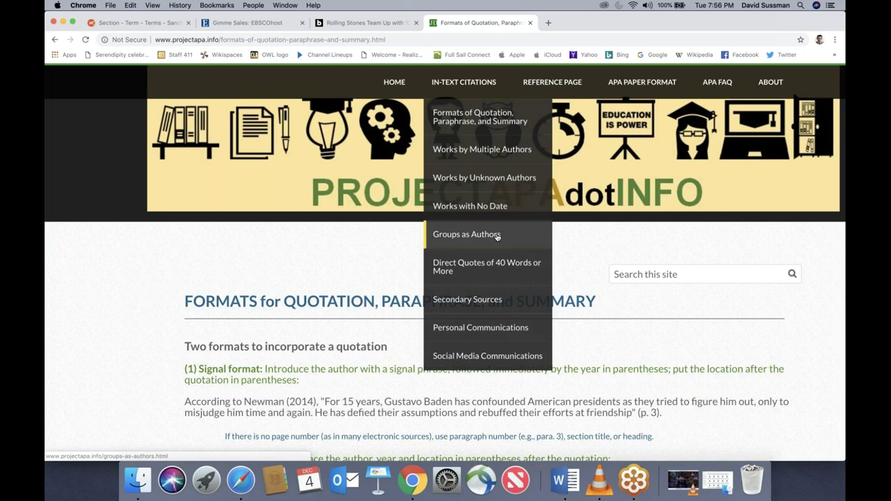
pyautogui.moveTo(563, 89)
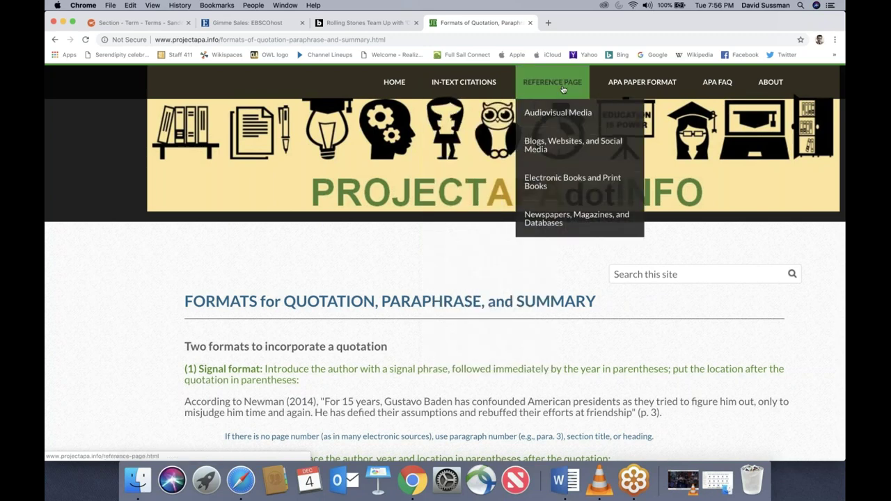
# - Open the Blogs, Websites, and Social Media examples and study the Goldman author, date and 'Retrieved from'
pyautogui.click(556, 144)
pyautogui.scroll(-5, 371, 185)
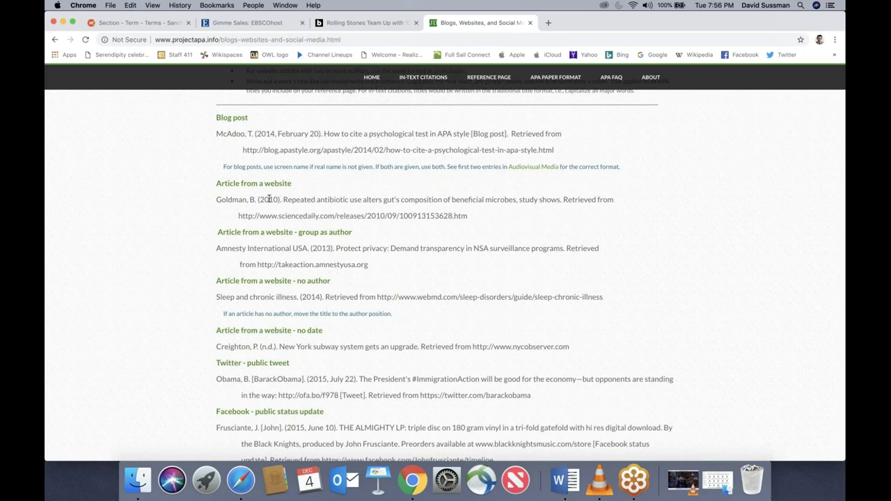
pyautogui.moveTo(284, 199); pyautogui.dragTo(217, 192)
pyautogui.click(562, 199)
pyautogui.moveTo(563, 199); pyautogui.dragTo(609, 200)
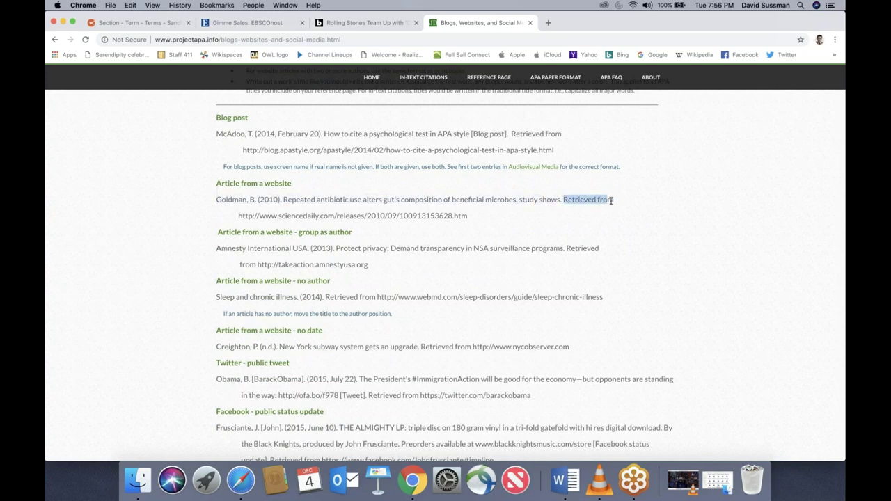
pyautogui.click(473, 251)
# - Review the Amnesty International USA group author and the Goldman article title, then return to Word's documents
pyautogui.scroll(-3, 445, 279)
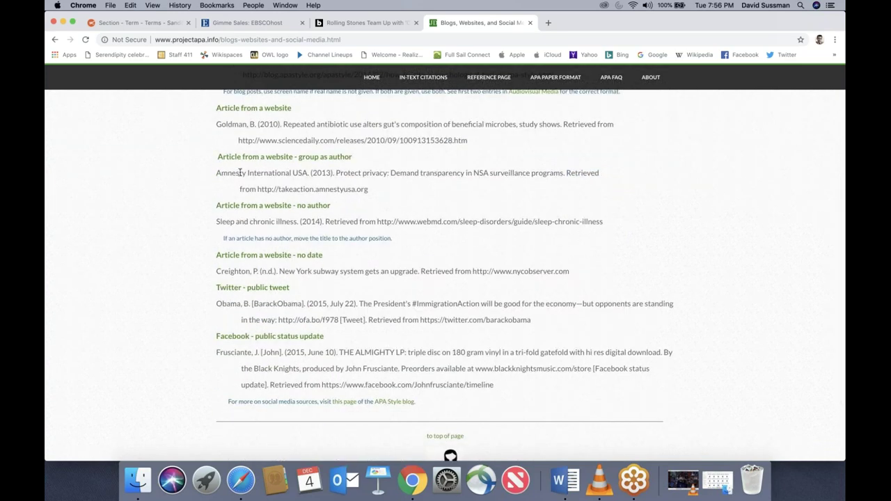
pyautogui.moveTo(214, 179); pyautogui.dragTo(306, 175)
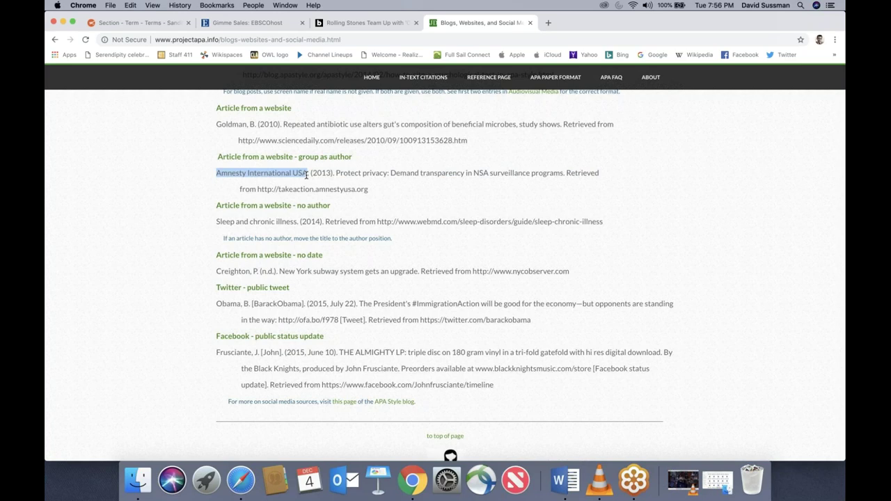
pyautogui.click(306, 176)
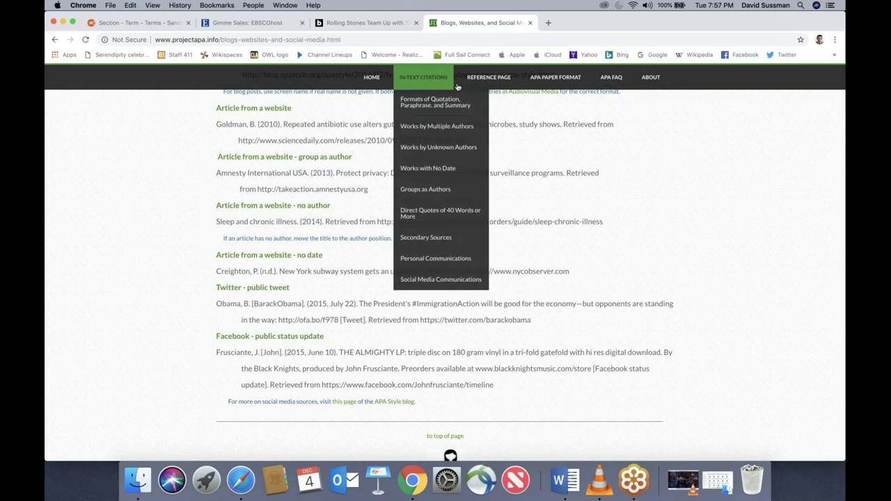
pyautogui.moveTo(507, 95)
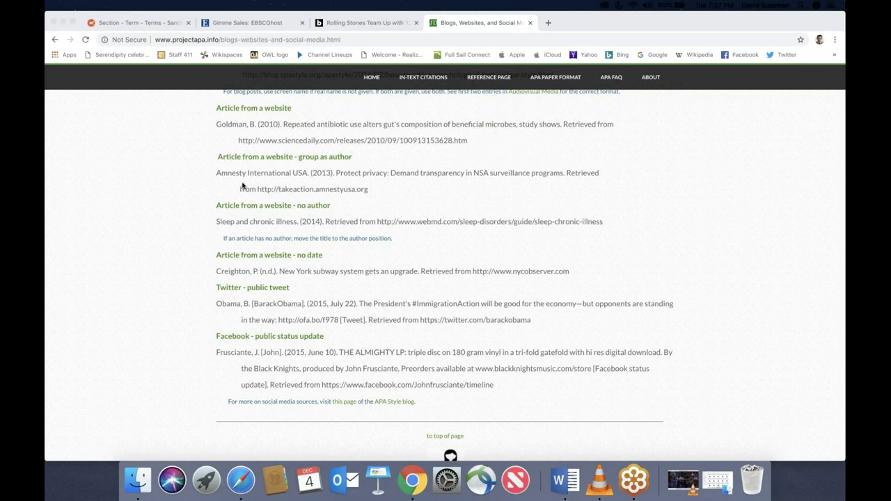
pyautogui.click(217, 175)
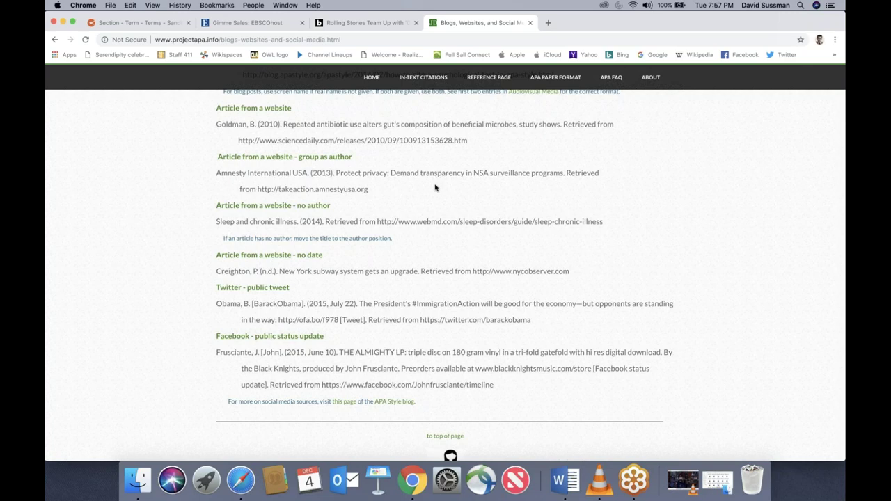
pyautogui.moveTo(284, 124); pyautogui.dragTo(561, 125)
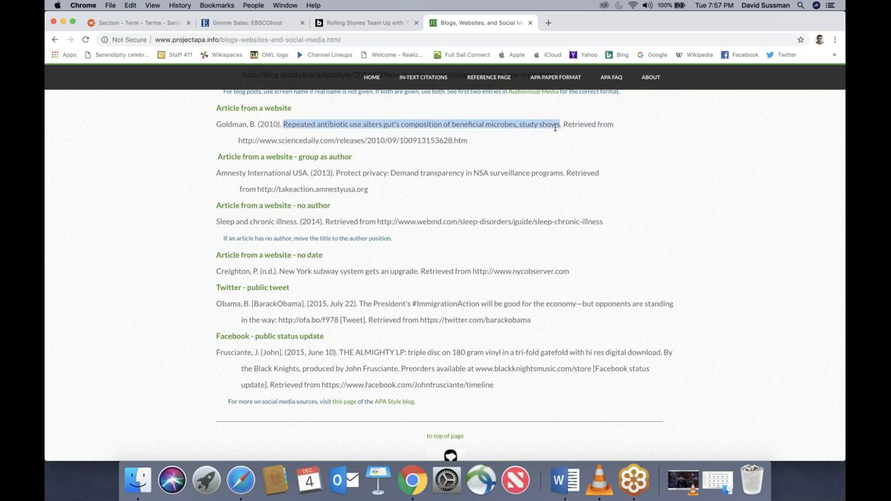
pyautogui.doubleClick(316, 124)
pyautogui.click(345, 134)
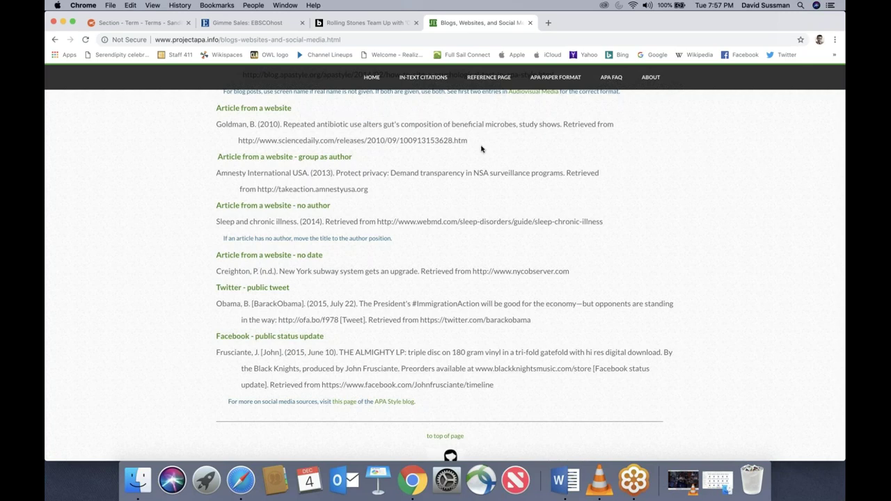
pyautogui.click(562, 490)
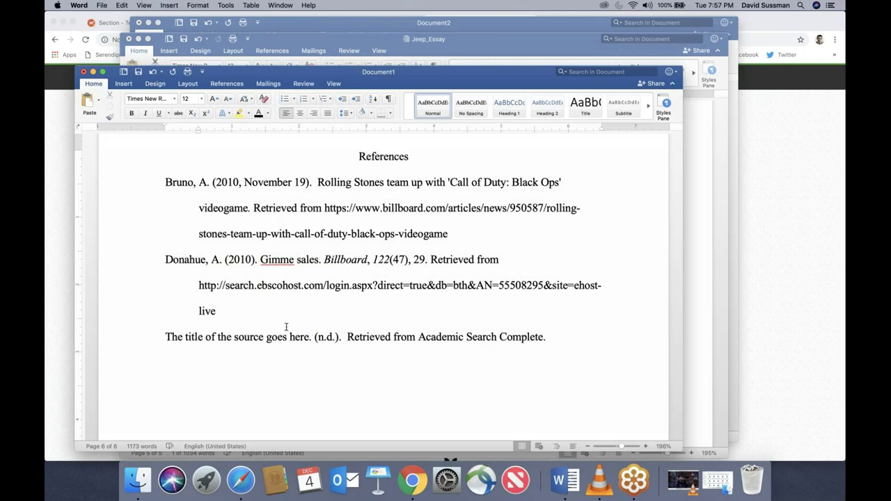
pyautogui.click(315, 27)
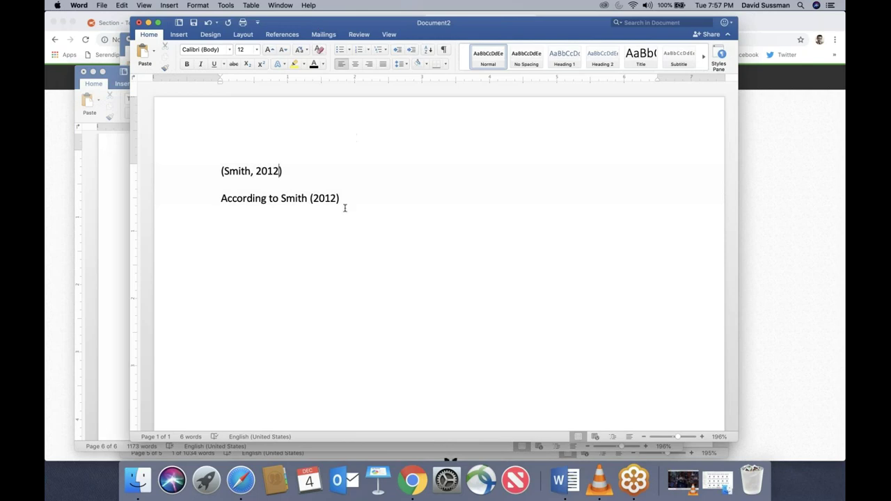
# - Replace the Smith samples with 'Italicize (big things. whole things): Books, magazines, newspapers, CDs, video games, films, etc.'
pyautogui.tripleClick(193, 157)
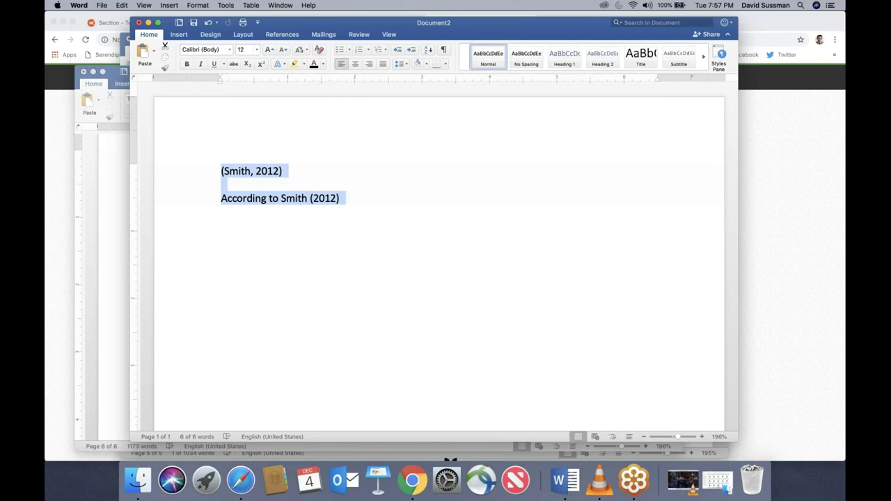
pyautogui.write('Italicize (big things.')
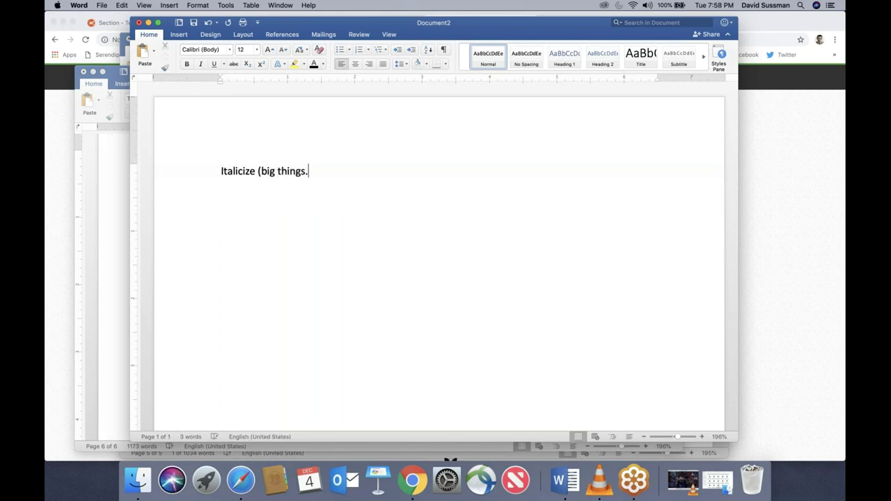
pyautogui.press('BackSpace')
pyautogui.write(', whole things): Bo')
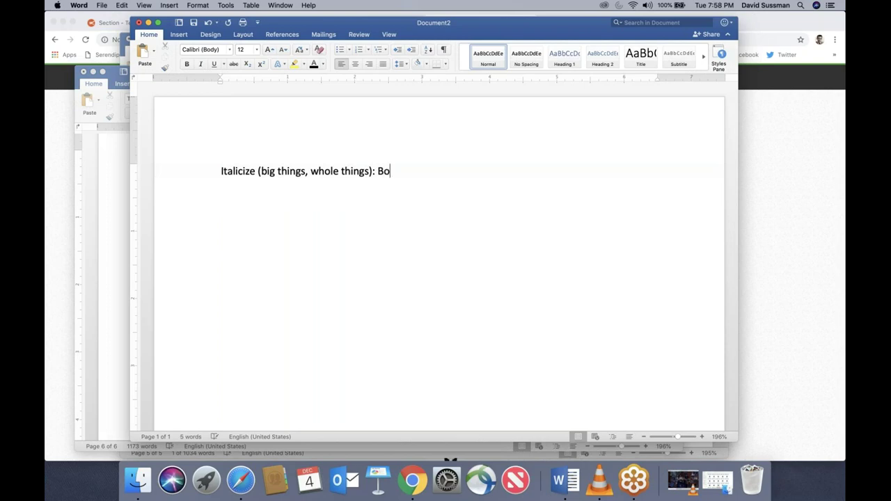
pyautogui.write('oks, magazines, ')
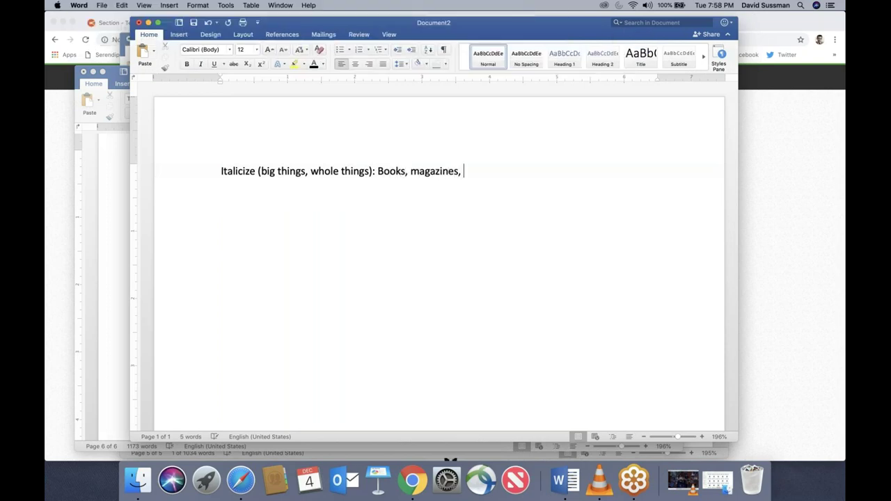
pyautogui.write('newspapers, CD')
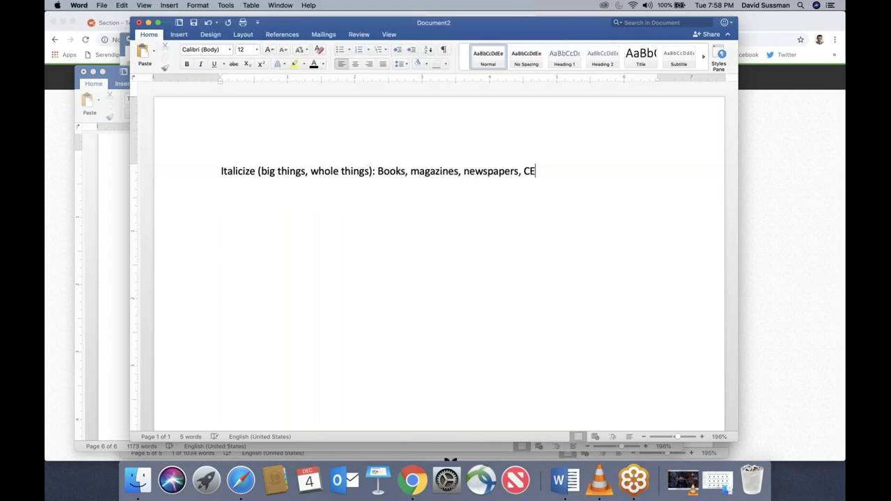
pyautogui.press('BackSpace')
pyautogui.write('Ds, video games')
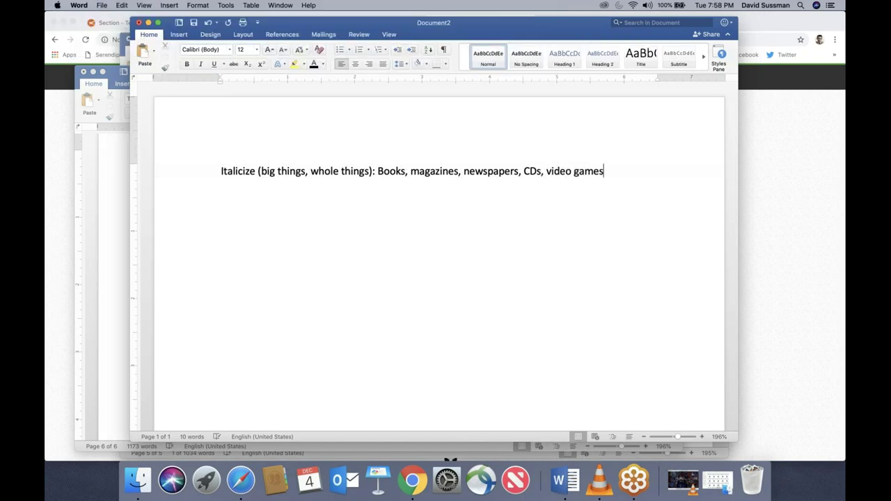
pyautogui.write(', films, etc.')
pyautogui.press('Return')
pyautogui.press('Return')
# - Add the line 'Quotes (small things, parts of wholes): short story, poem, article, essay, song, episode'
pyautogui.write('uote')
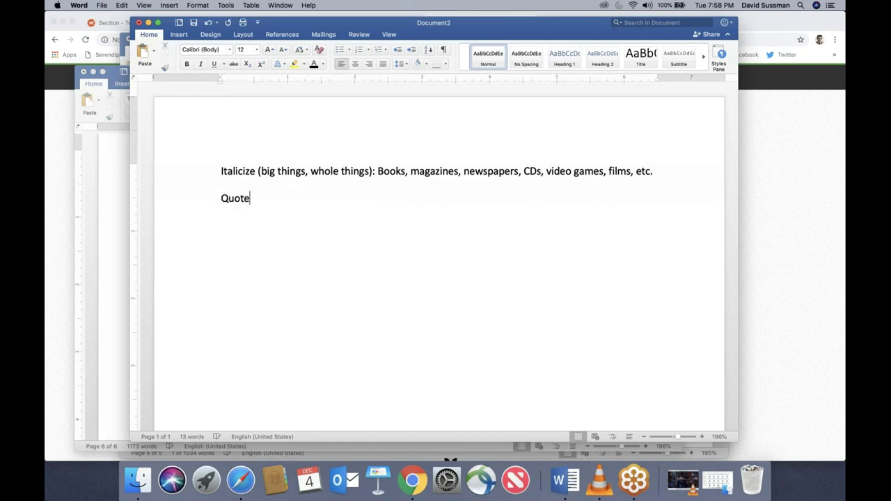
pyautogui.write('s (small things, parts ')
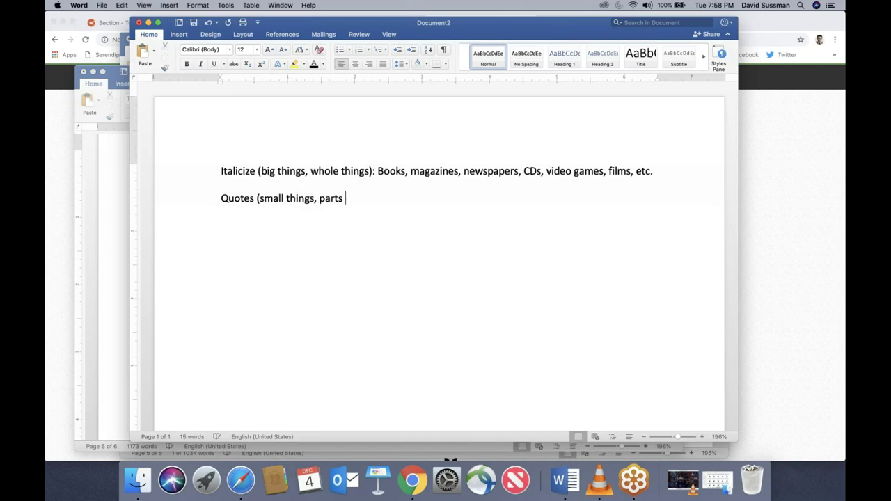
pyautogui.write('of wholes): short sotry')
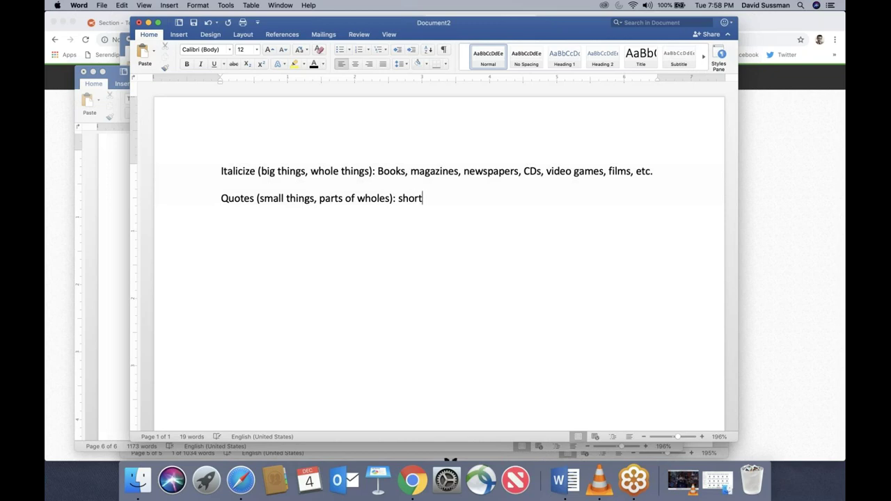
pyautogui.press('BackSpace')
pyautogui.press('BackSpace')
pyautogui.press('BackSpace')
pyautogui.press('BackSpace')
pyautogui.write('tory, poem, ')
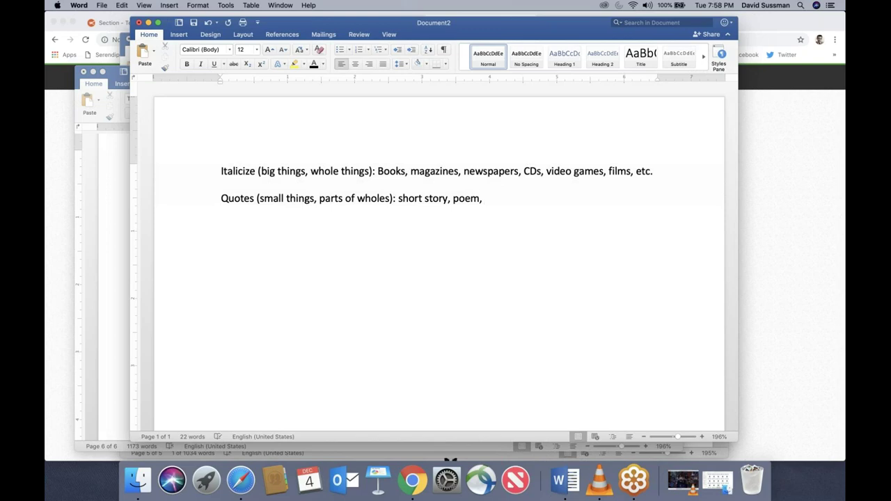
pyautogui.write('article, essay, song, ')
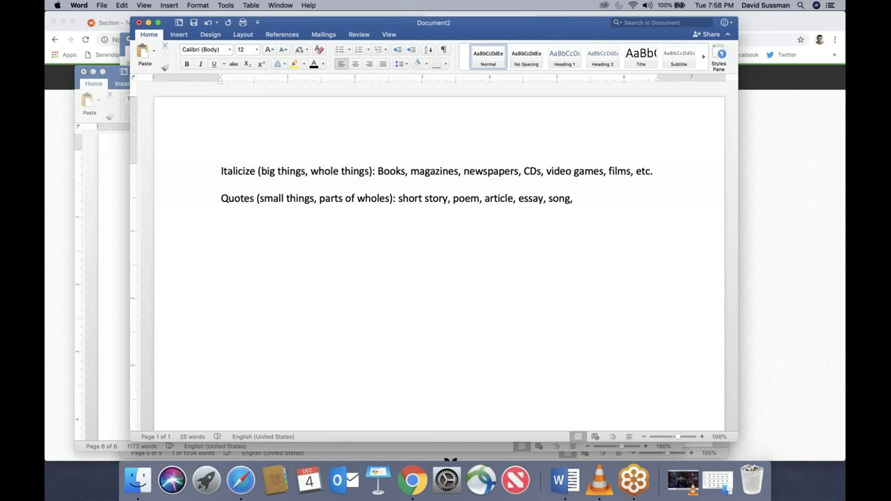
pyautogui.write('episode')
# - Type 'My favorite Taylor Swift song is "Shake It Off," from her album 1989.' with 1989 italicized
pyautogui.write('.')
pyautogui.press('Return')
pyautogui.write('My favorite Taylor Swift song is "Shake I')
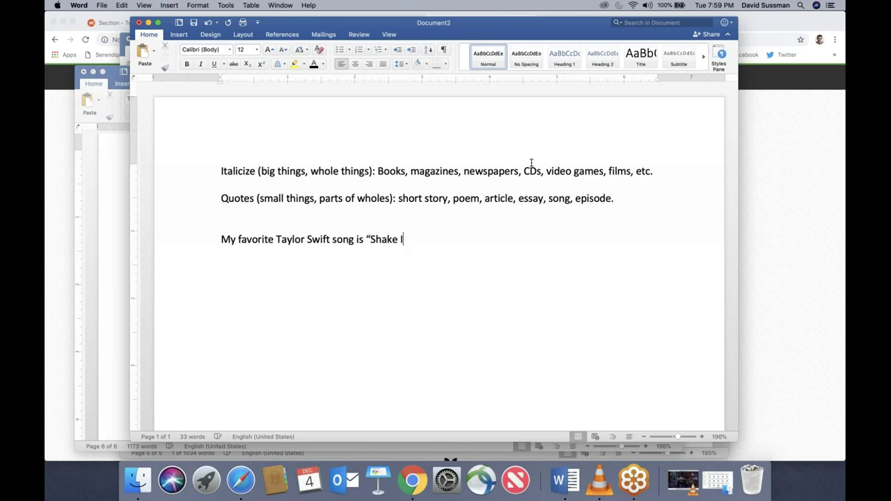
pyautogui.write('t Up')
pyautogui.press('BackSpace')
pyautogui.press('BackSpace')
pyautogui.write('Off,')
pyautogui.write('” from her al')
pyautogui.write('bum')
pyautogui.press('super+i')
pyautogui.write('1989.')
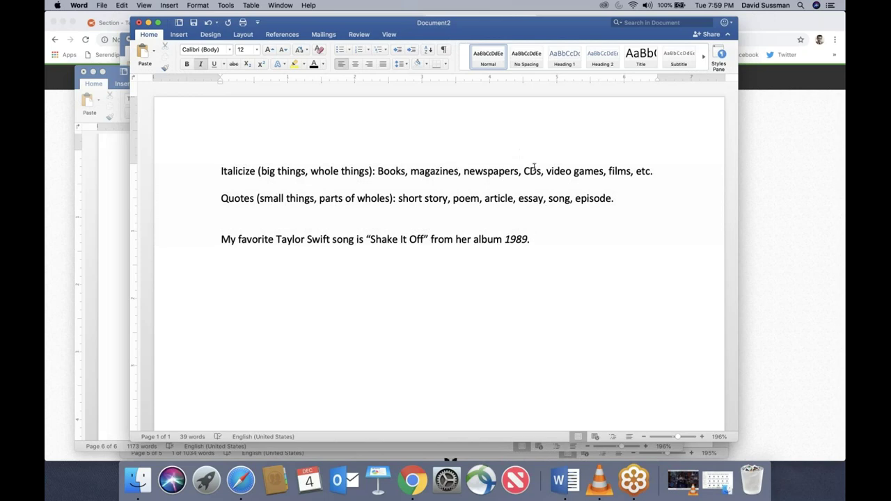
pyautogui.moveTo(365, 239); pyautogui.dragTo(426, 241)
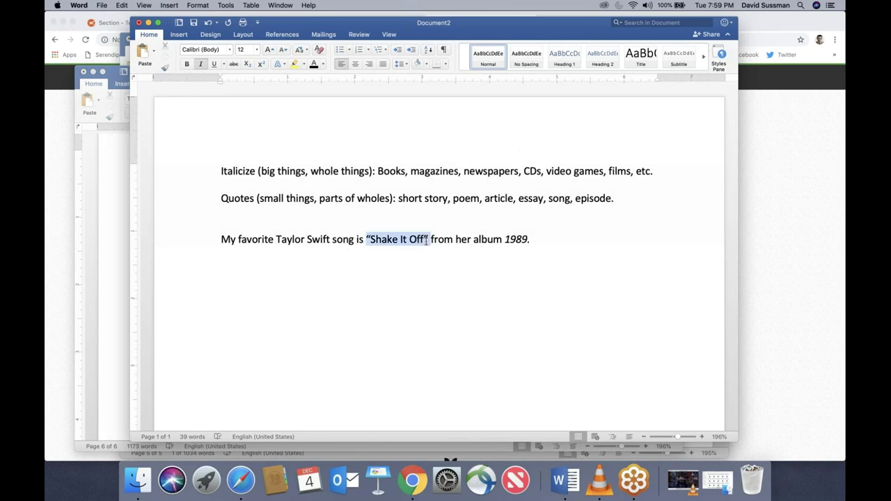
pyautogui.click(458, 240)
pyautogui.moveTo(504, 239); pyautogui.dragTo(526, 243)
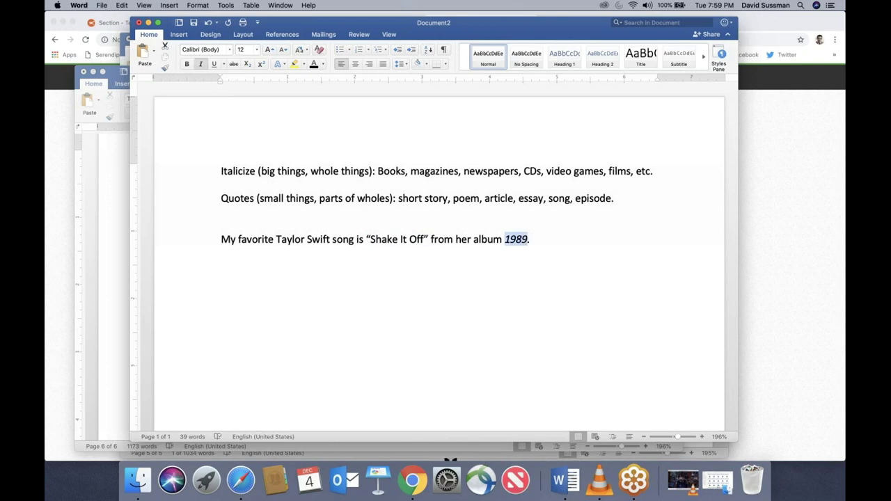
pyautogui.click(527, 240)
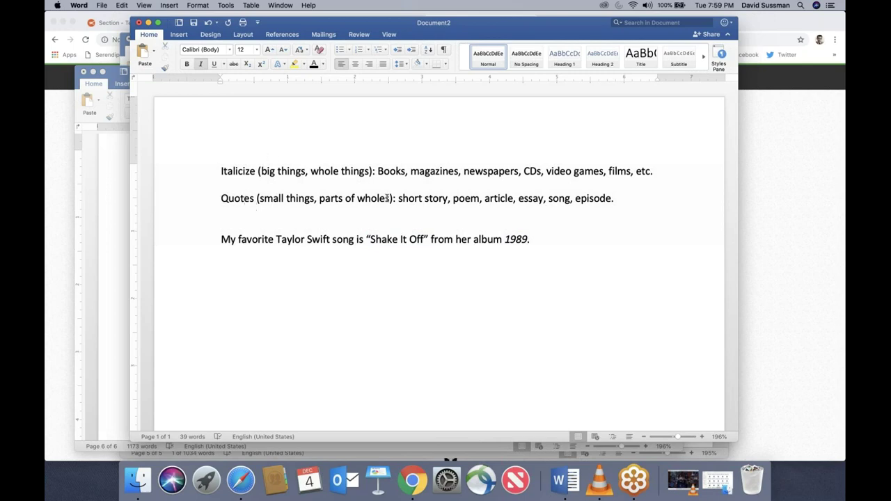
# - Type 'My favorite Star Trek: The Next Generation episode is "Inner Light."' with the series title italicized
pyautogui.press('Return')
pyautogui.press('super+i')
pyautogui.write('My fav')
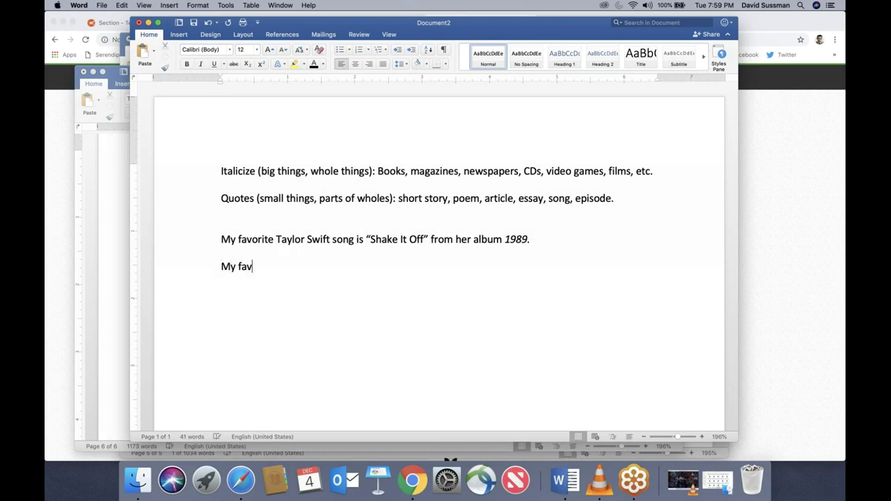
pyautogui.write('orite')
pyautogui.press('super+i')
pyautogui.write('Star Trek: ')
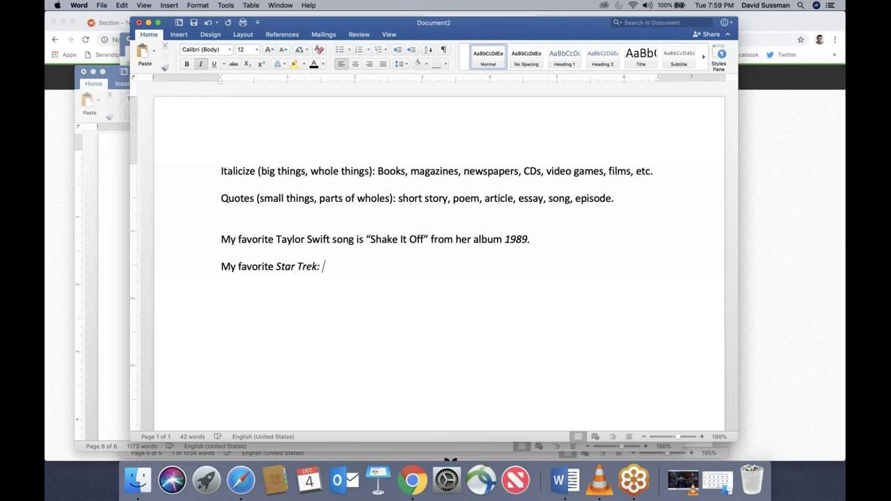
pyautogui.write('The Next Generation')
pyautogui.press('super+i')
pyautogui.write('e')
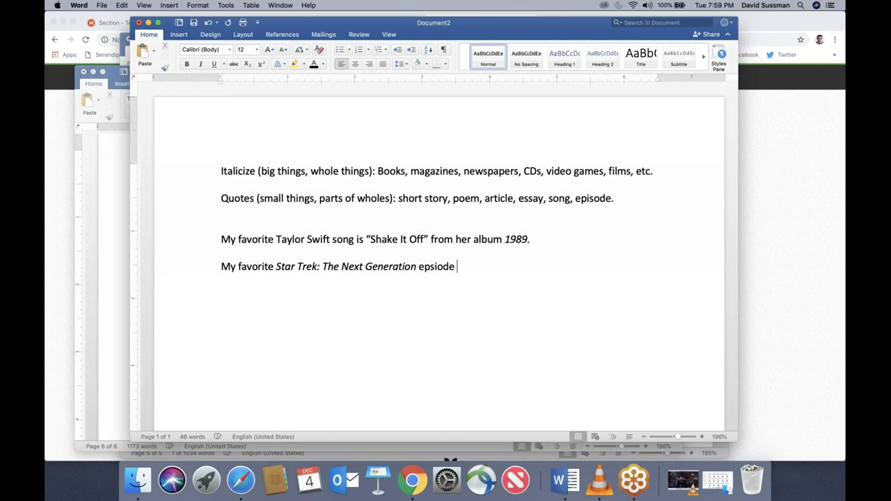
pyautogui.write('pisode is "Inner Light."')
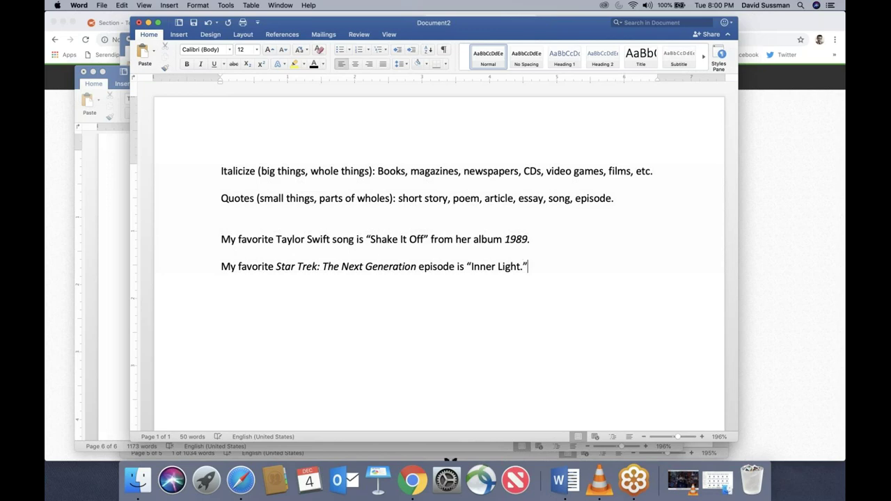
pyautogui.doubleClick(436, 266)
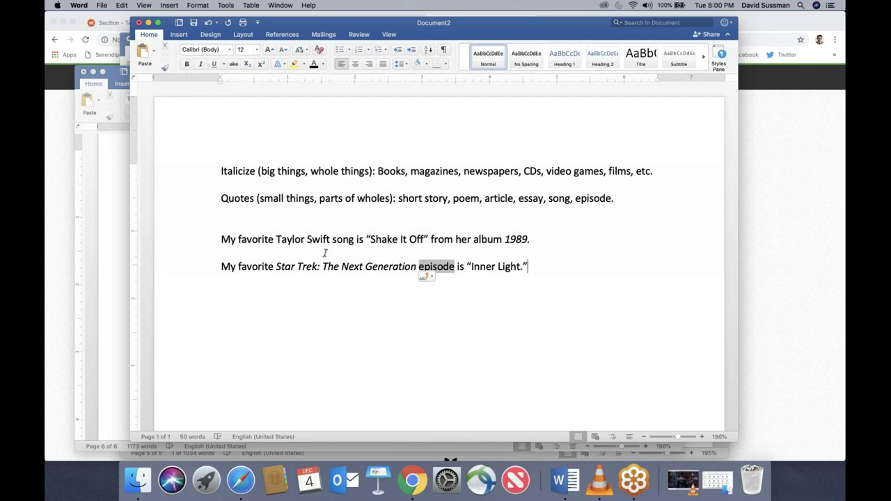
pyautogui.press('super+i')
# - Check the song, series and episode title formatting, then start a new line
pyautogui.moveTo(371, 239); pyautogui.dragTo(422, 238)
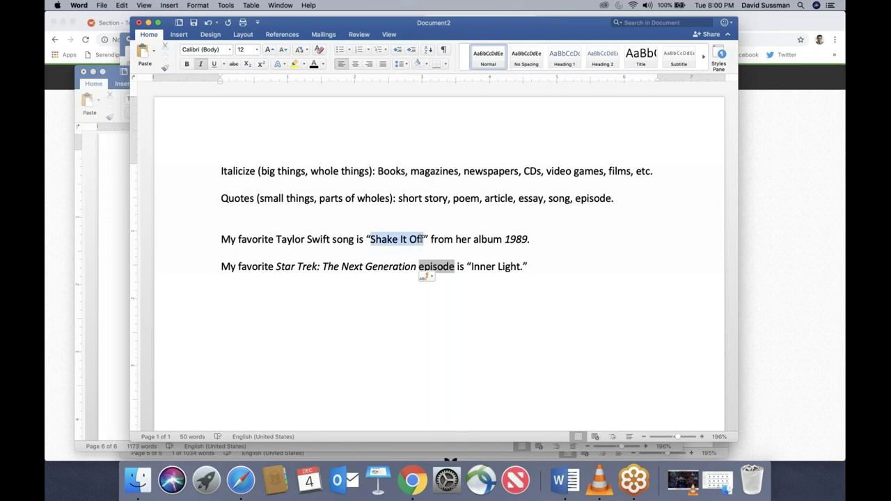
pyautogui.click(389, 241)
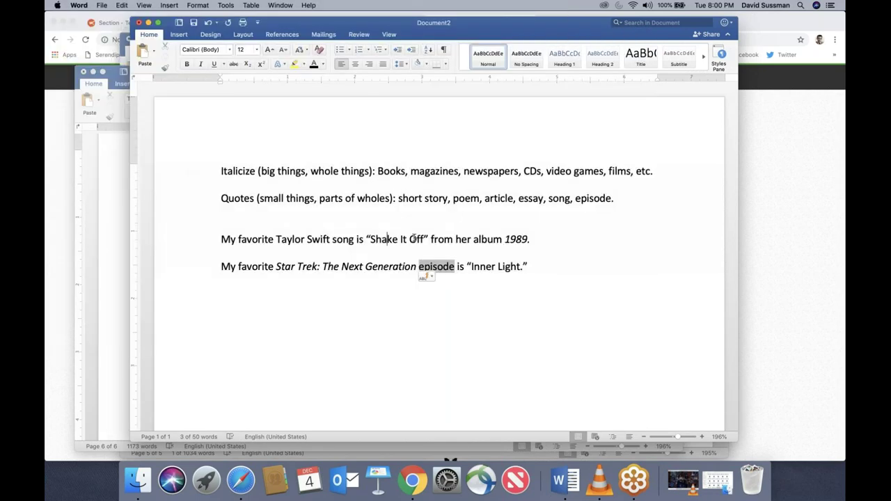
pyautogui.click(294, 264)
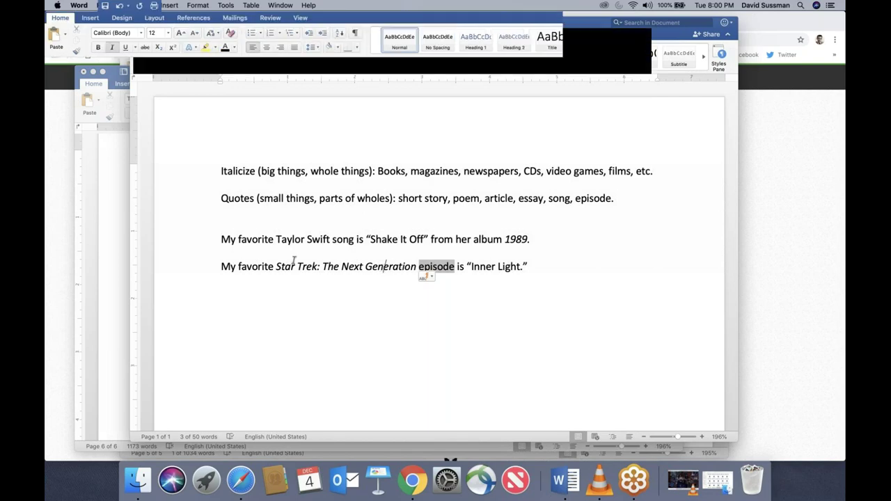
pyautogui.moveTo(282, 263); pyautogui.dragTo(401, 266)
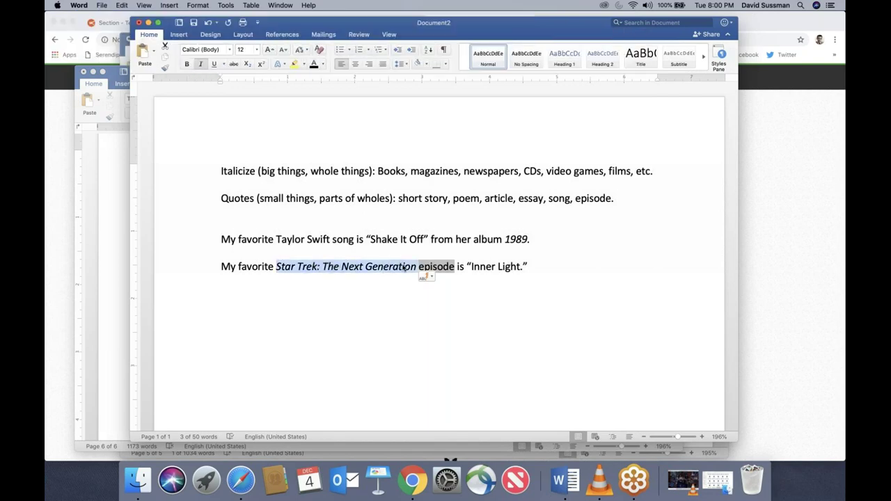
pyautogui.moveTo(471, 266); pyautogui.dragTo(520, 266)
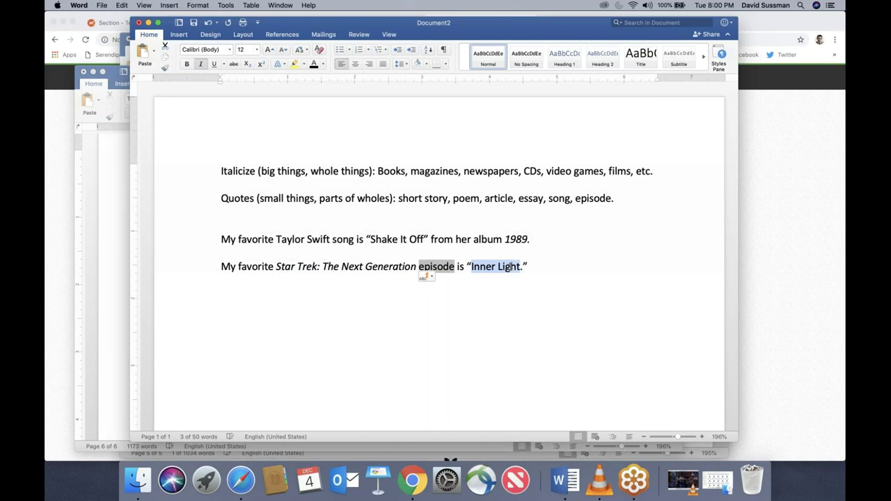
pyautogui.click(531, 265)
pyautogui.press('Return')
pyautogui.press('Return')
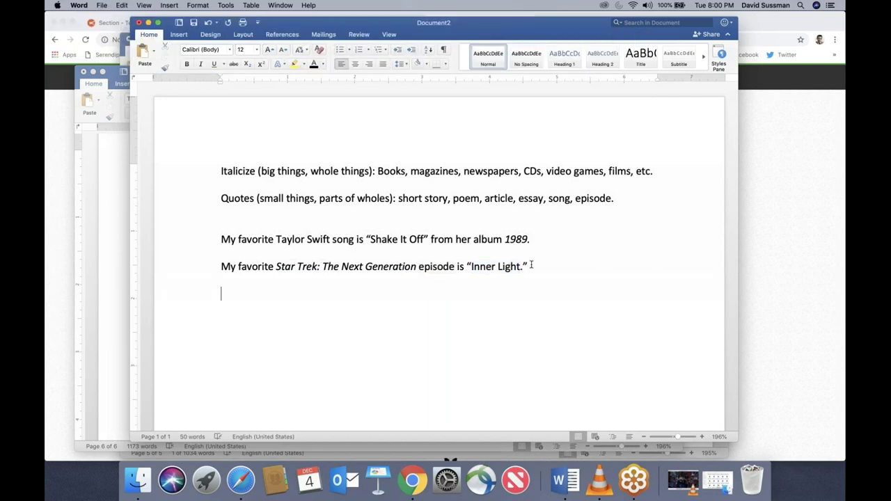
# - Type the "A Perfect Day for Bananafish" sentence from the J.D. Salinger collection, italicizing Nine Stories
pyautogui.write('"A Perfect Day for ')
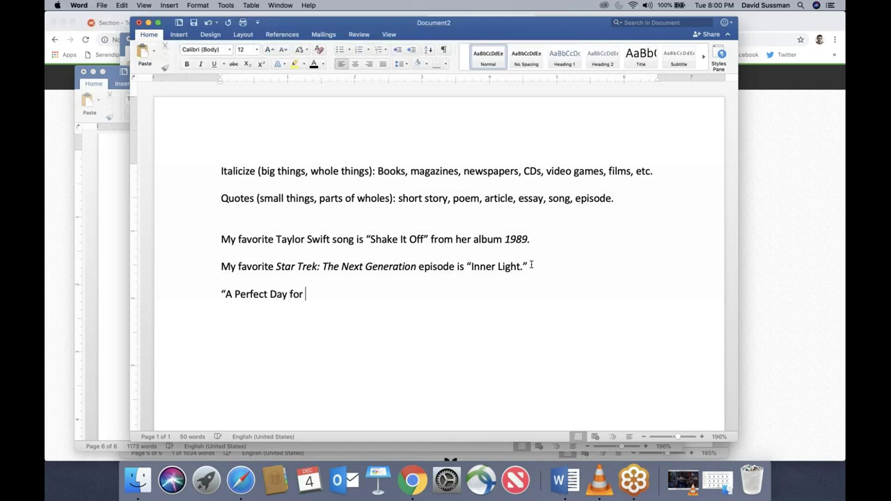
pyautogui.write('Banafish" ')
pyautogui.write('is my f')
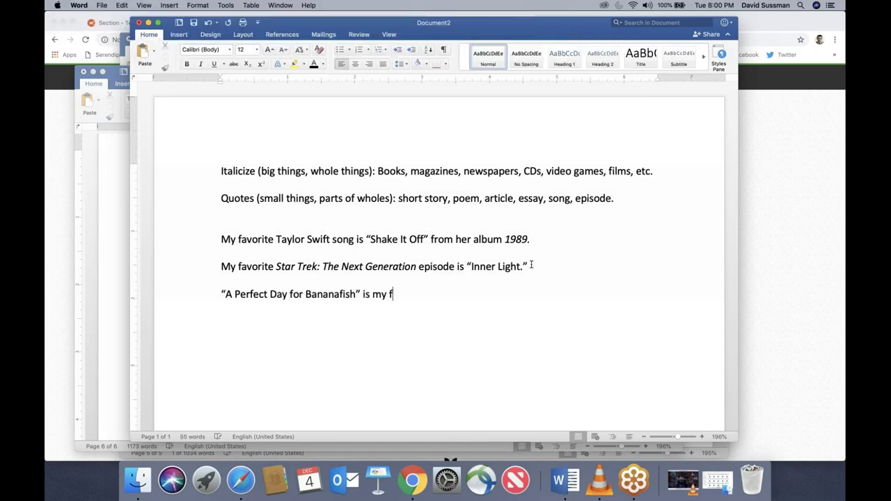
pyautogui.write('avorite shor')
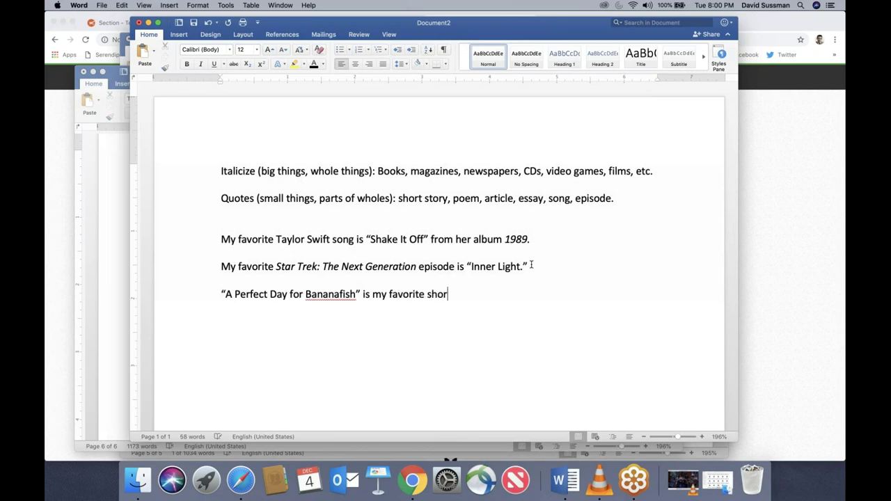
pyautogui.write('t story in the J.D. Salinger collection')
pyautogui.press('super+i')
pyautogui.write('Nine Stories.')
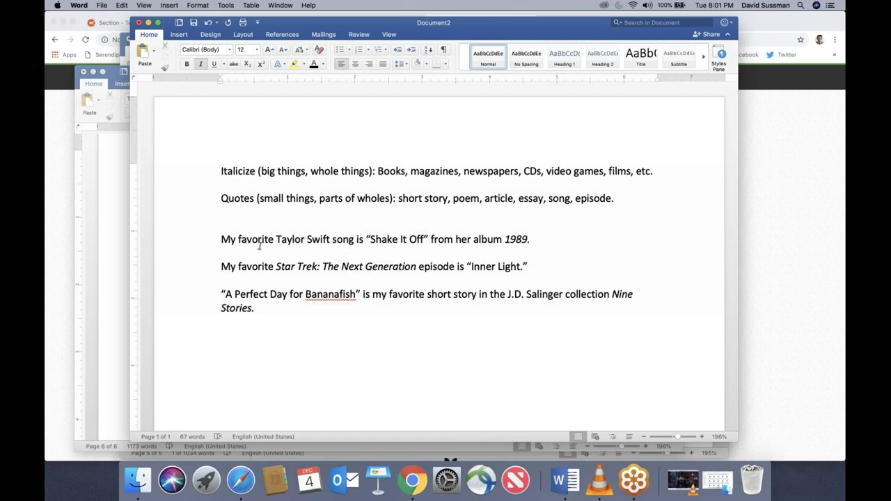
pyautogui.click(52, 193)
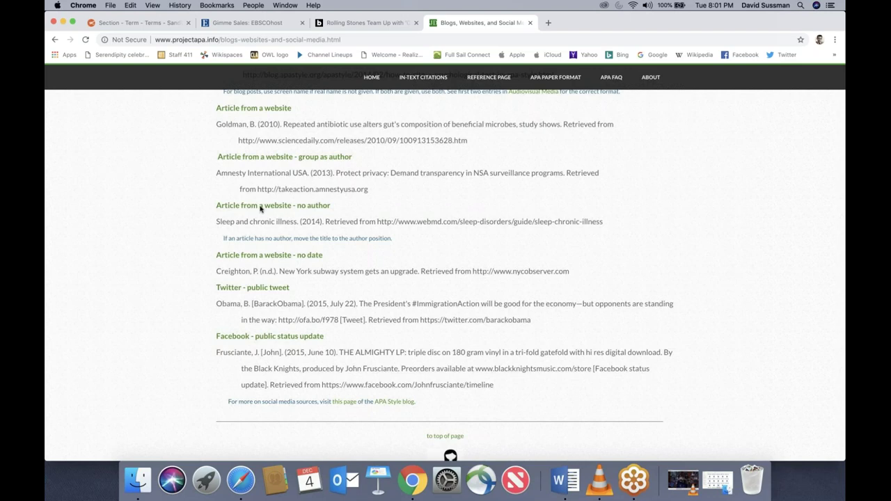
pyautogui.click(565, 480)
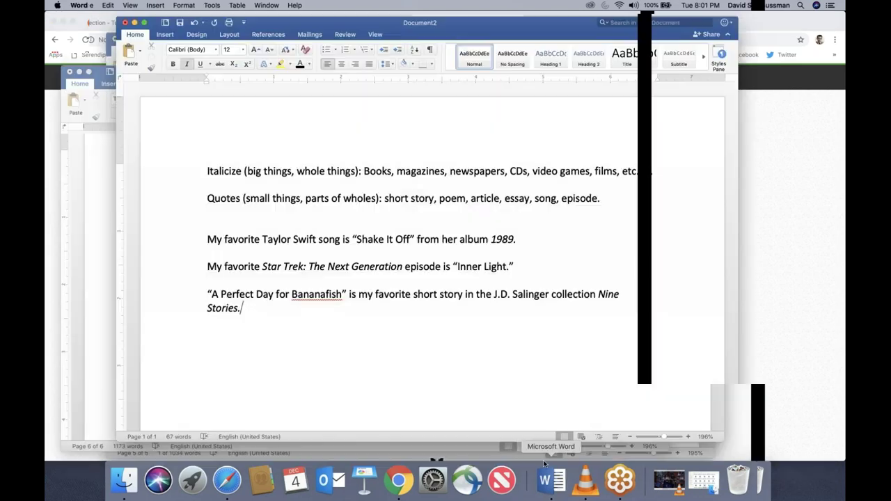
# - Bring the References page forward and delete the stray 'd' after n.d
pyautogui.click(110, 176)
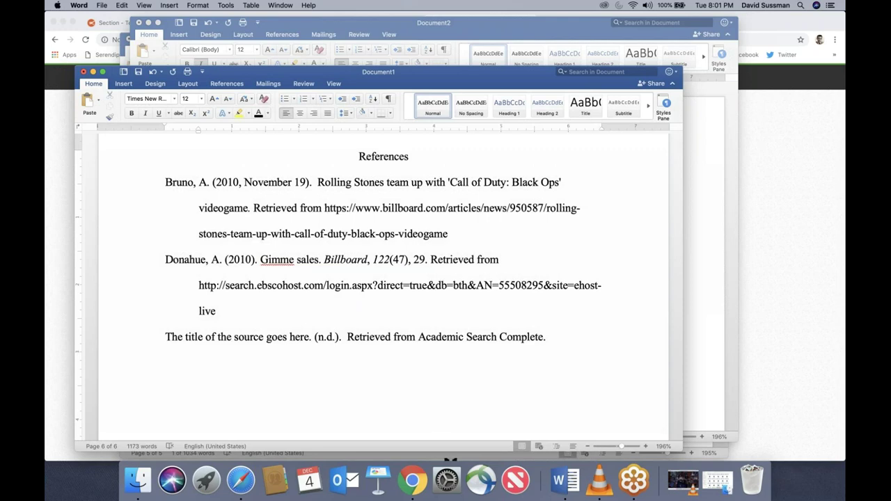
pyautogui.write('d')
pyautogui.press('BackSpace')
# - Add the non-italic citation (Jones & Smith, 2012, p. 435) below the Nine Stories example
pyautogui.click(300, 29)
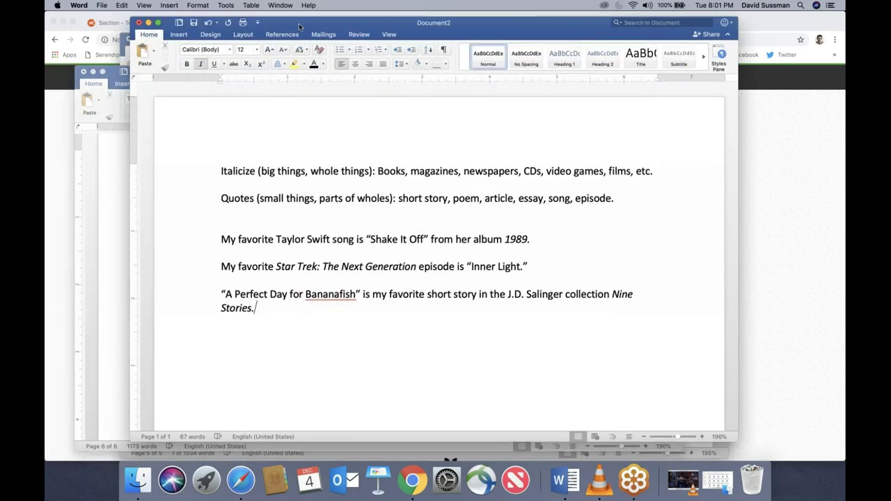
pyautogui.press('Return')
pyautogui.write('(Jo')
pyautogui.press('BackSpace')
pyautogui.press('BackSpace')
pyautogui.press('BackSpace')
pyautogui.press('super+i')
pyautogui.write('(J')
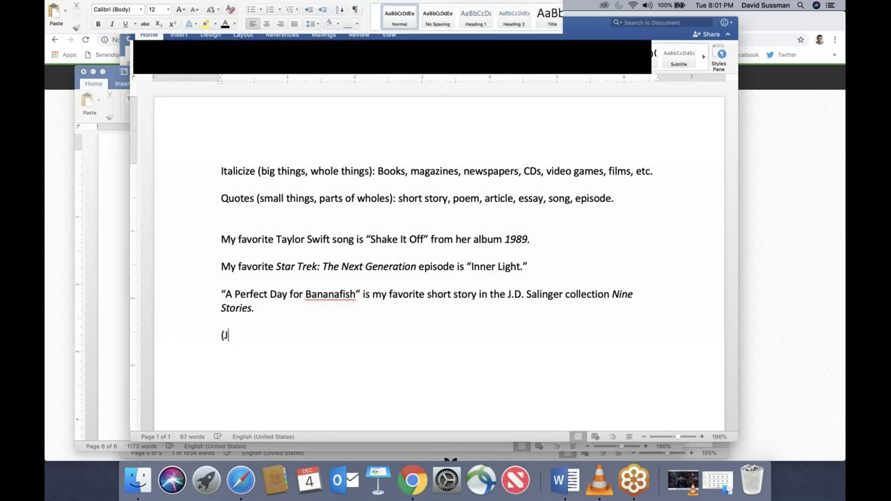
pyautogui.write('ones')
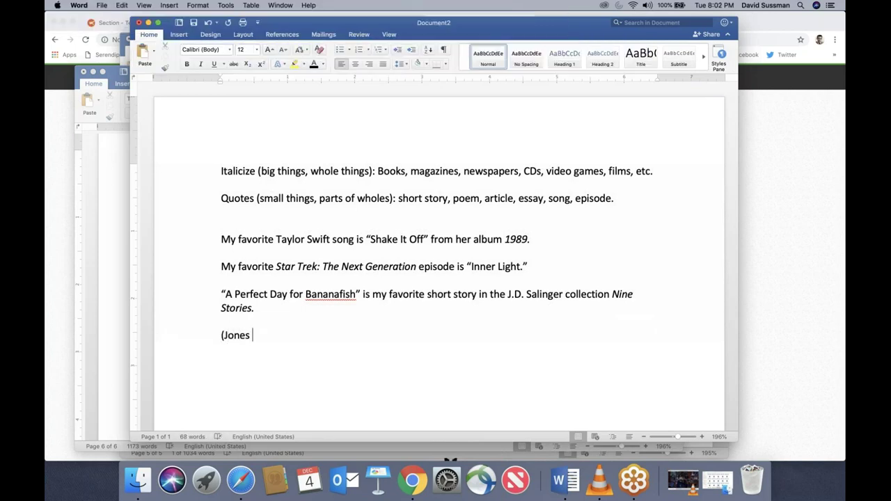
pyautogui.write(' & Smith, 2012)')
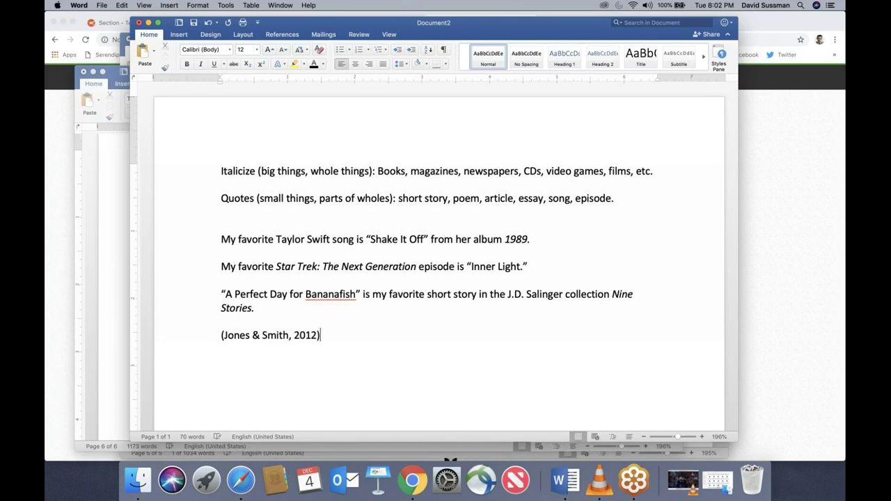
pyautogui.press('BackSpace')
pyautogui.write(', p. 435)')
# - Start the reference line 'Jones, F. & Smith, P. (' and return to the APA website
pyautogui.press('Return')
pyautogui.write('Jones, F.')
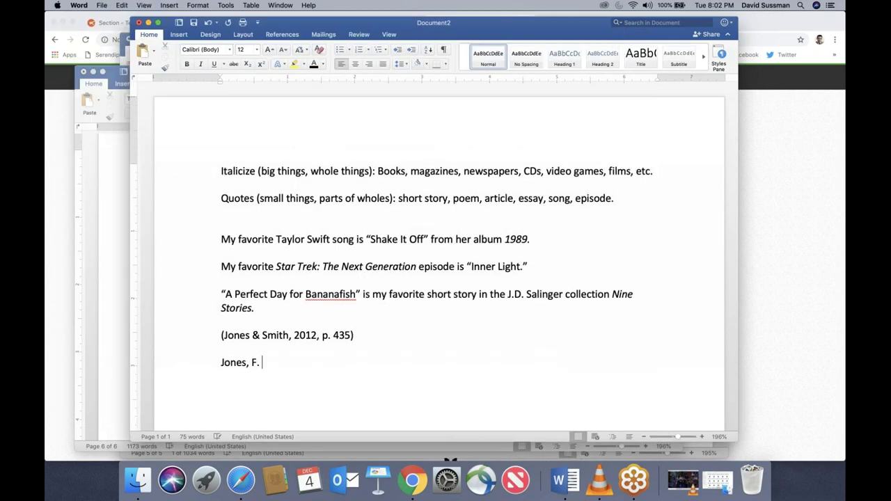
pyautogui.write(' & Smith, P.  (')
pyautogui.click(50, 166)
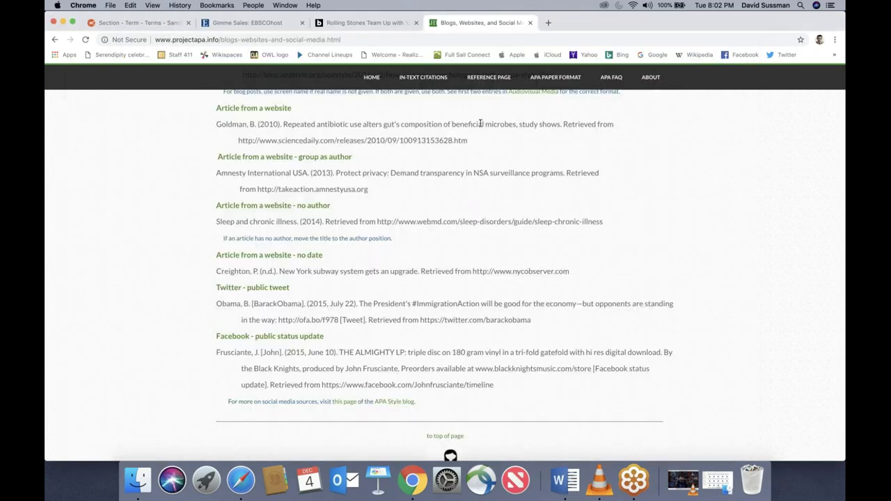
# - Review the Newspapers, Magazines, and Databases examples by highlighting the Beck and Fauci author lists
pyautogui.moveTo(497, 85)
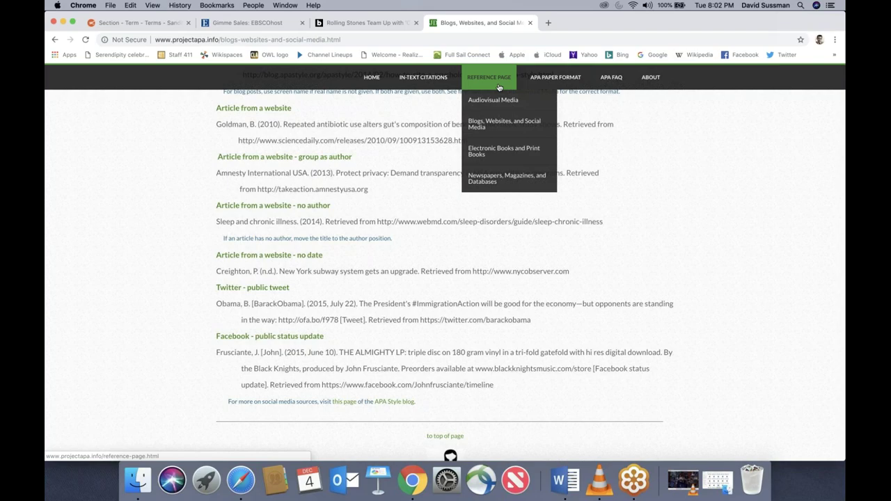
pyautogui.click(499, 178)
pyautogui.scroll(-8, 443, 278)
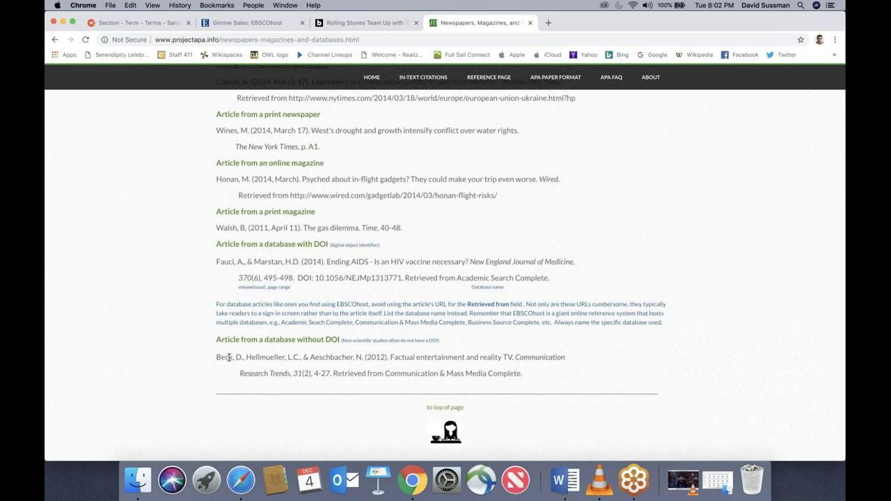
pyautogui.moveTo(216, 356); pyautogui.dragTo(362, 357)
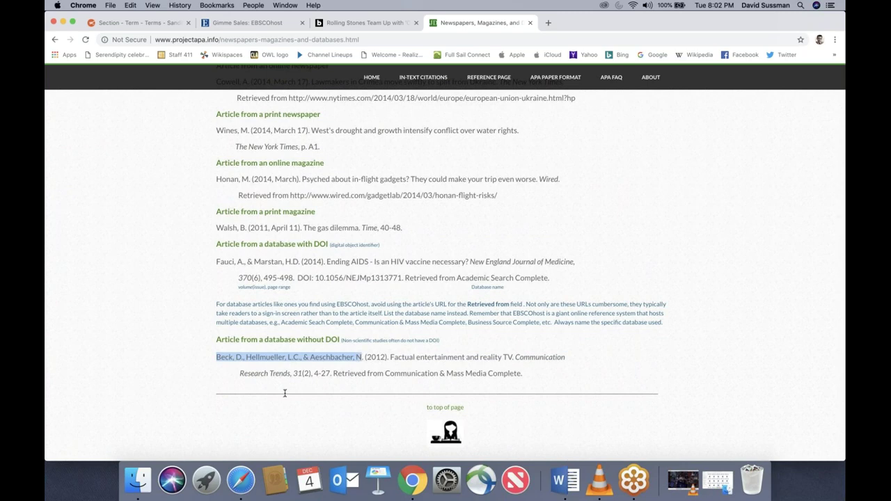
pyautogui.click(301, 361)
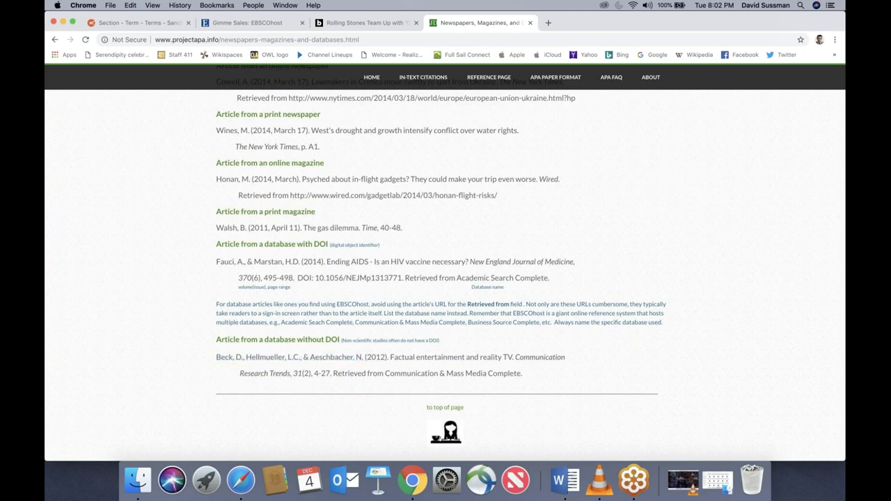
pyautogui.moveTo(216, 262); pyautogui.dragTo(298, 260)
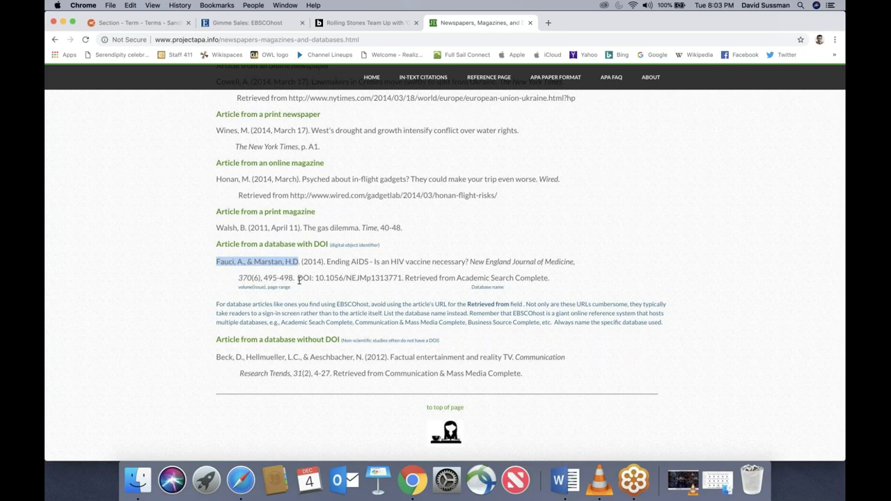
pyautogui.click(187, 211)
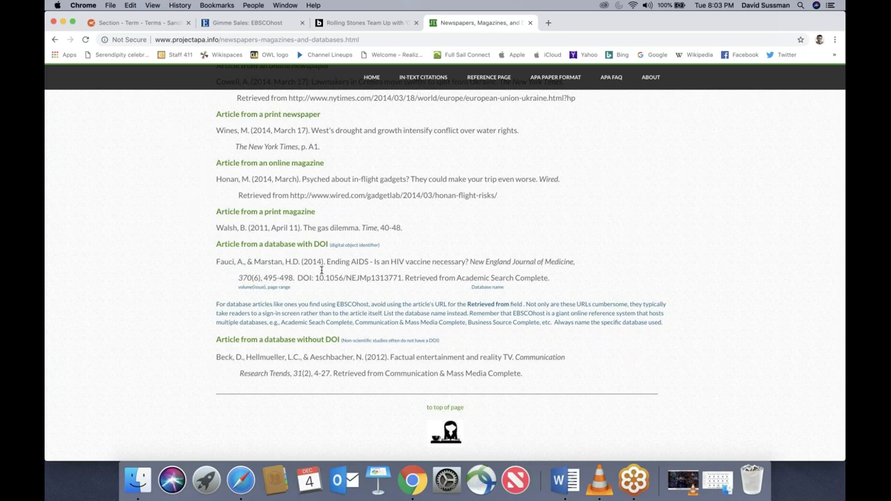
pyautogui.click(564, 480)
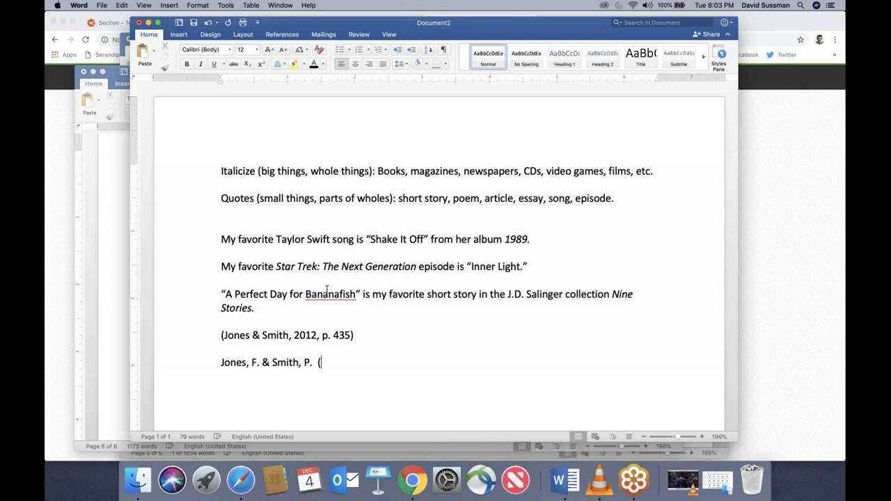
# - Check the placeholder reference paragraph on the References page, then return to ProjectAPA's examples
pyautogui.click(126, 205)
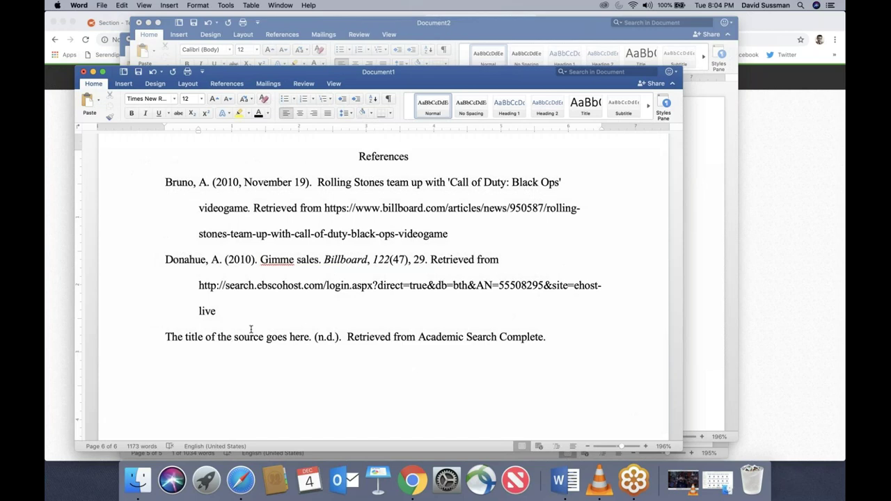
pyautogui.tripleClick(174, 340)
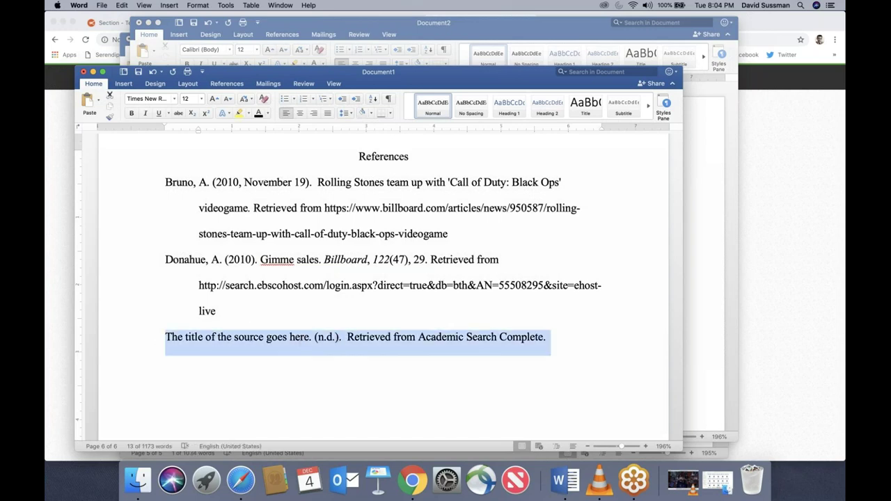
pyautogui.click(338, 316)
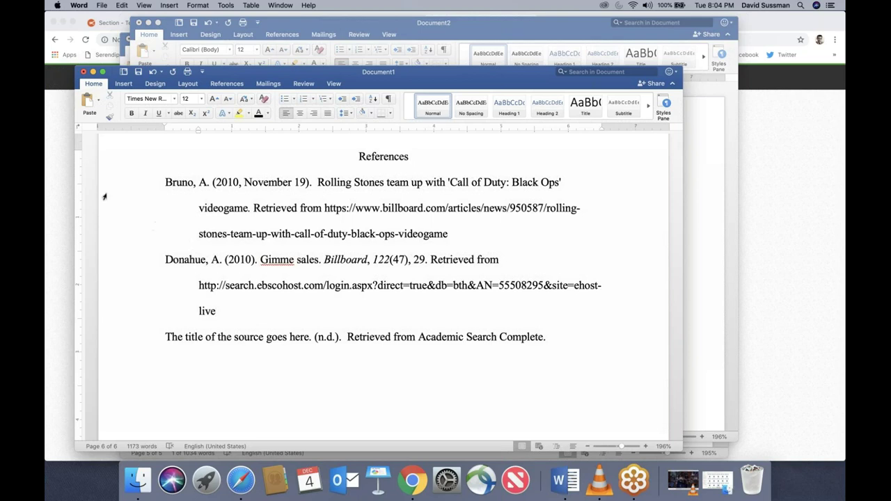
pyautogui.click(65, 195)
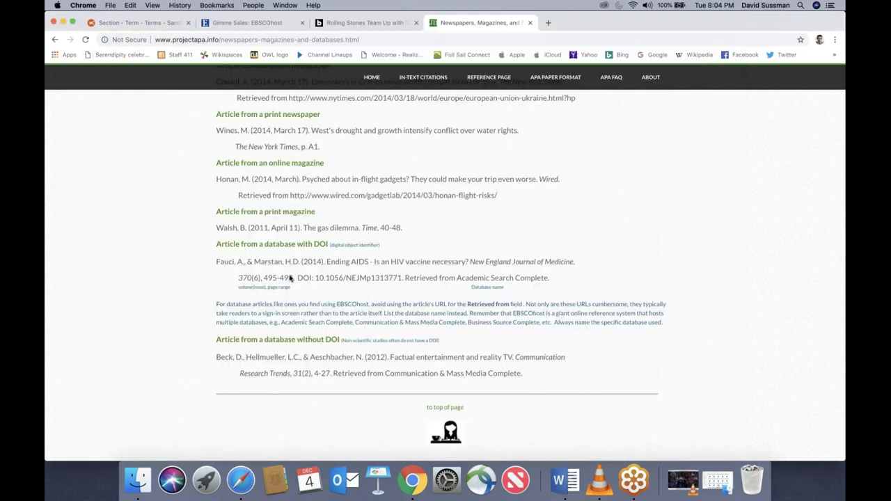
pyautogui.scroll(-3, 291, 278)
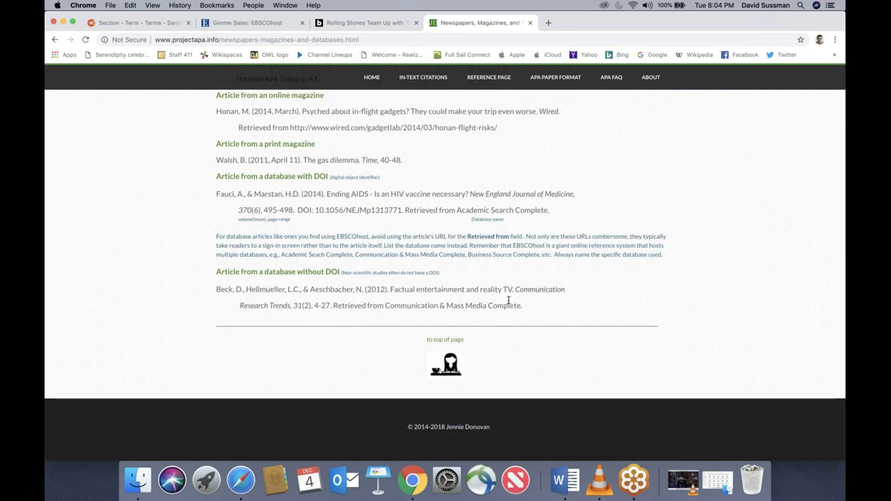
pyautogui.moveTo(515, 290); pyautogui.dragTo(288, 305)
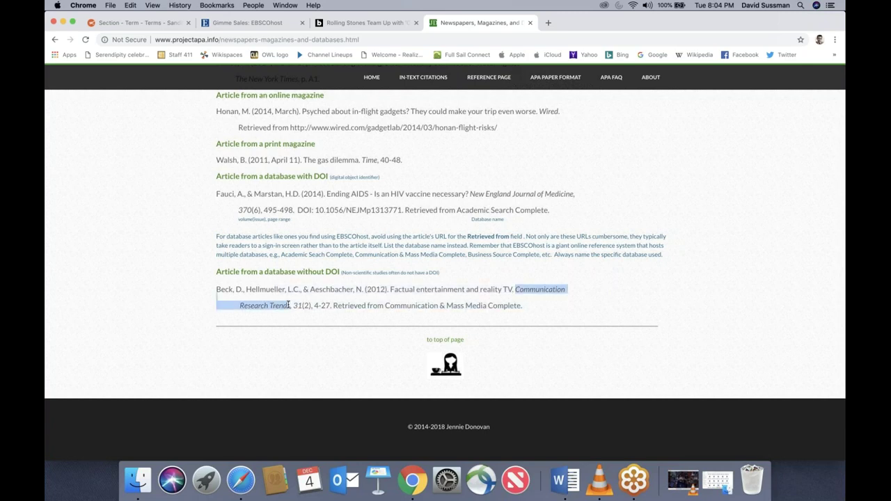
pyautogui.click(282, 307)
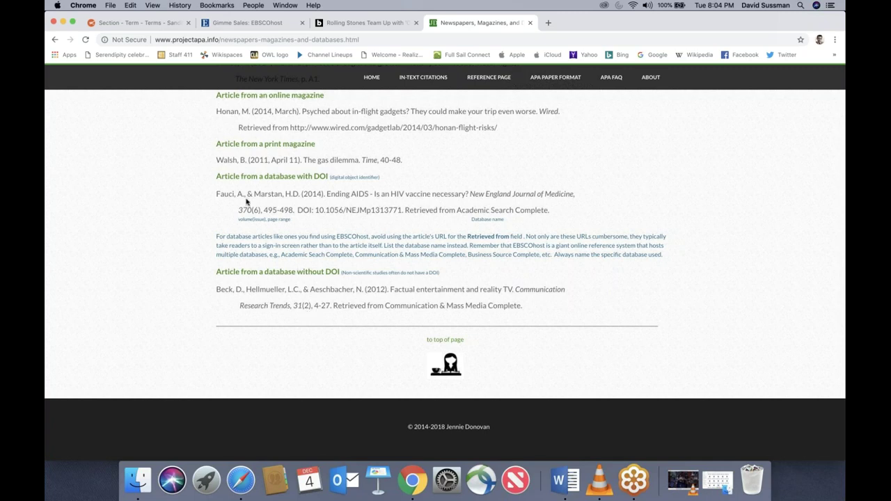
pyautogui.moveTo(263, 176); pyautogui.dragTo(296, 179)
pyautogui.click(304, 195)
pyautogui.moveTo(216, 192); pyautogui.dragTo(382, 194)
pyautogui.click(460, 187)
pyautogui.moveTo(214, 288); pyautogui.dragTo(561, 318)
pyautogui.click(439, 285)
pyautogui.moveTo(216, 291); pyautogui.dragTo(511, 290)
pyautogui.click(389, 318)
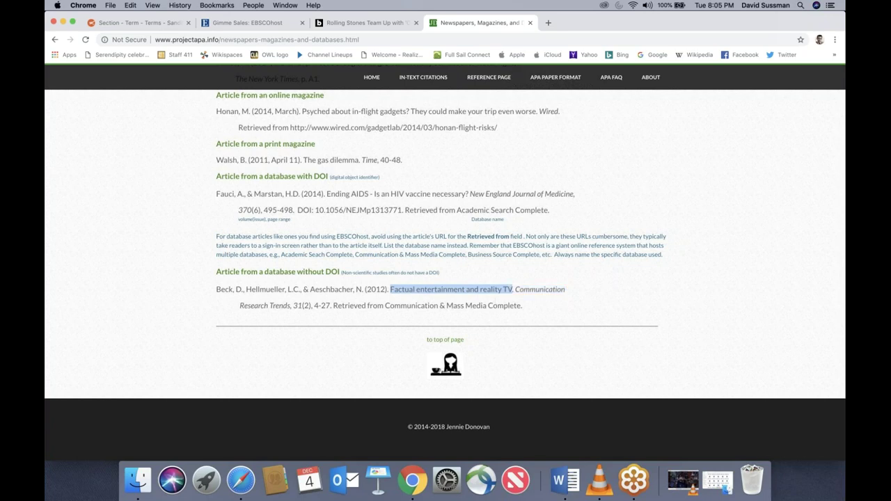
pyautogui.click(419, 289)
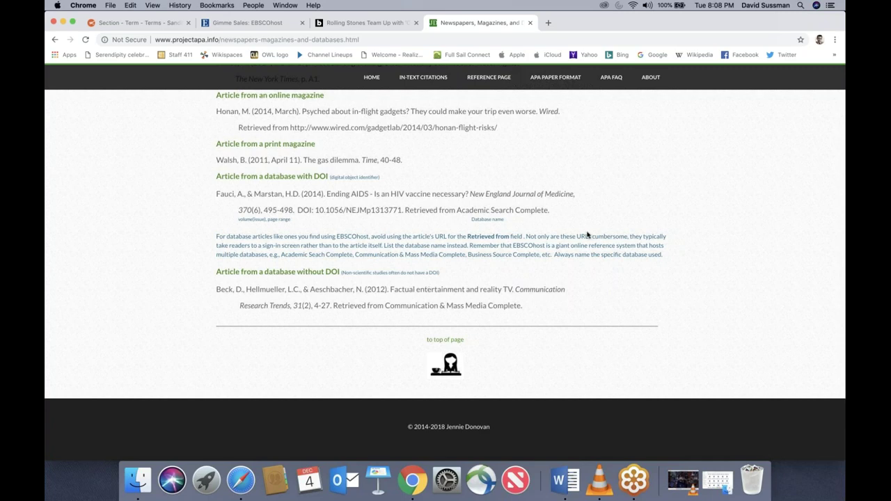
pyautogui.scroll(2, 587, 235)
pyautogui.scroll(-2, 587, 235)
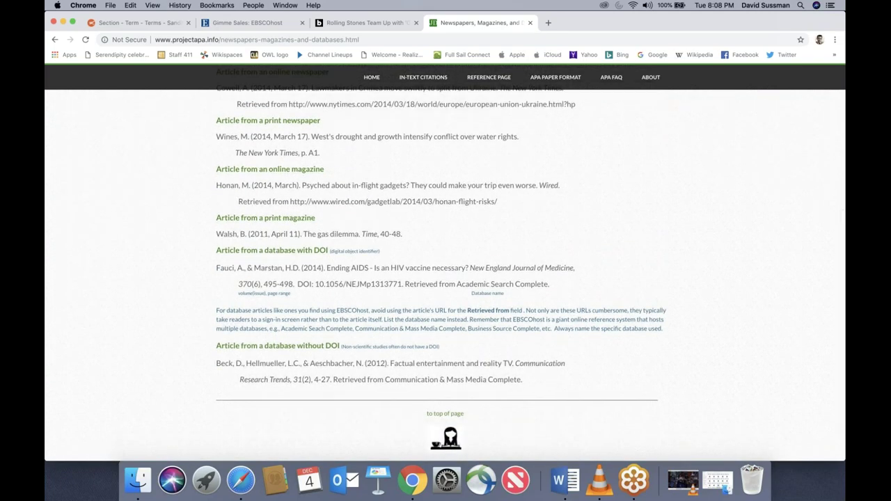
# - Select the journal title Billboard in the Donahue reference to check its formatting
pyautogui.click(565, 480)
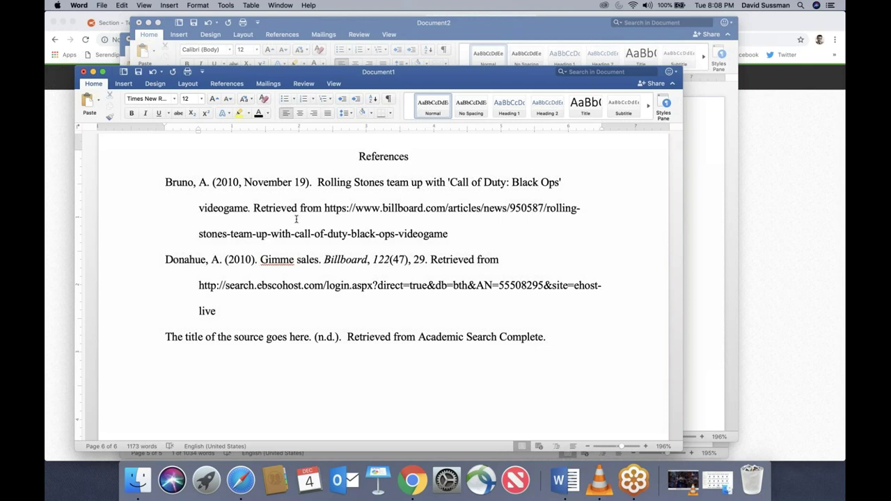
pyautogui.moveTo(325, 259); pyautogui.dragTo(370, 256)
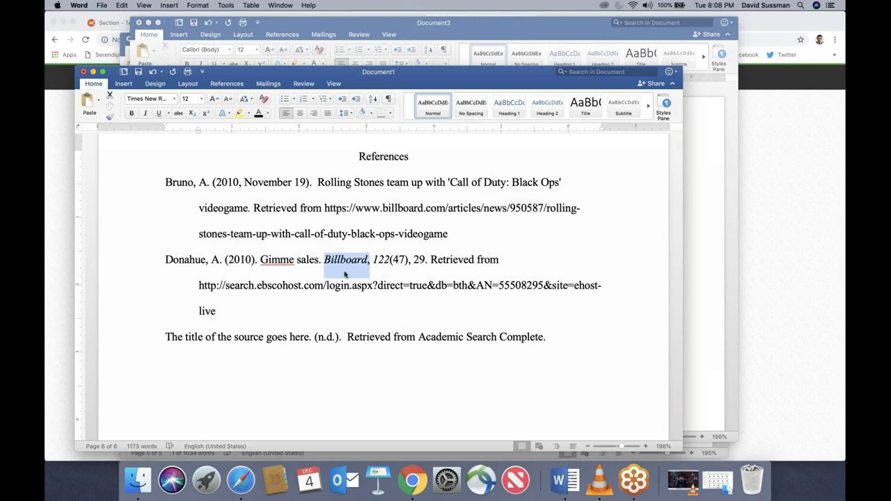
pyautogui.click(344, 275)
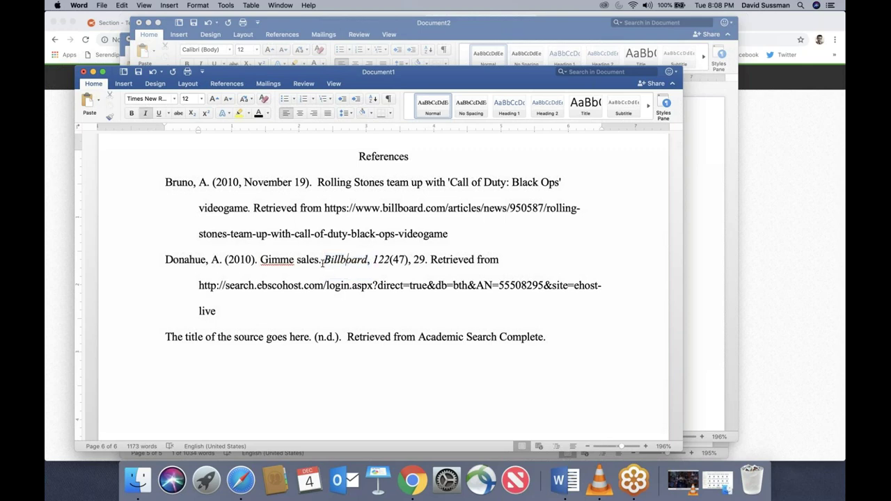
pyautogui.moveTo(325, 261); pyautogui.dragTo(368, 260)
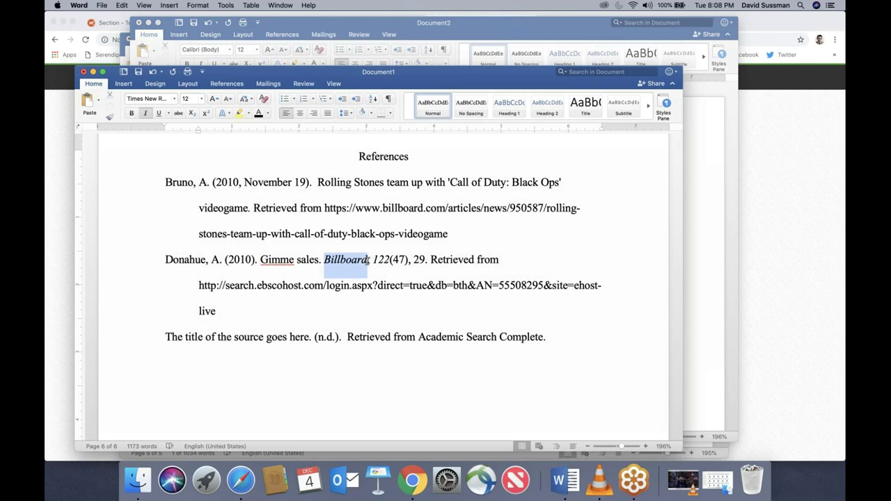
pyautogui.click(367, 223)
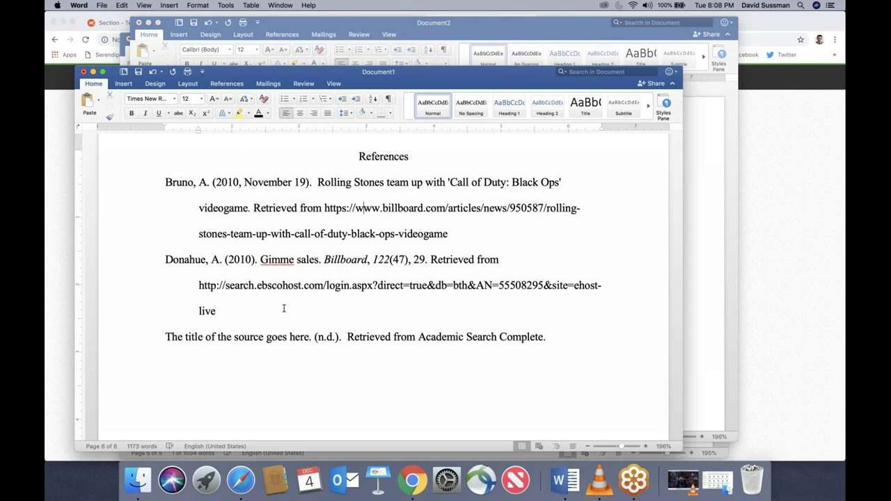
# - Place the cursor after 2010 in the Bruno entry, scroll up, and return to ProjectAPA
pyautogui.click(238, 188)
pyautogui.scroll(20, 268, 269)
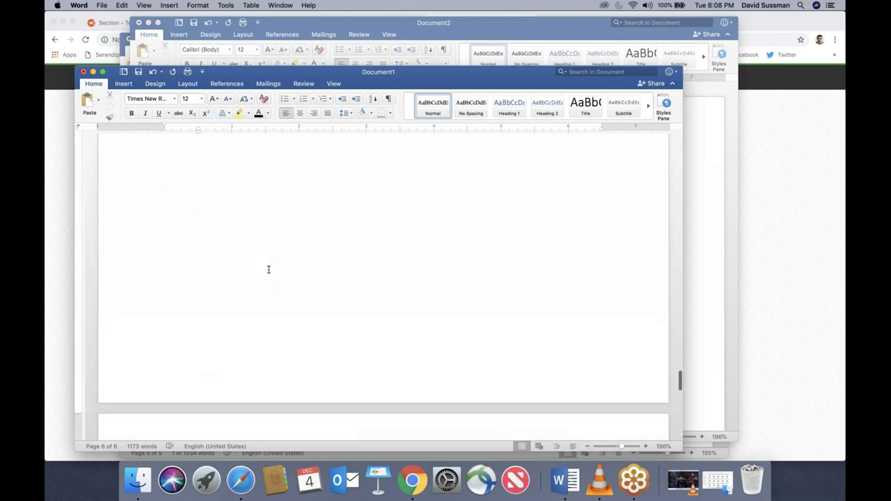
pyautogui.scroll(3, 383, 278)
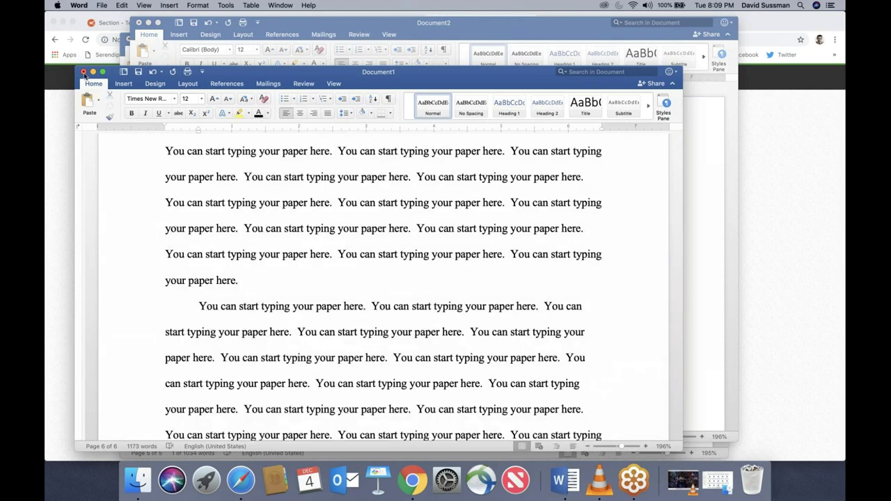
pyautogui.click(66, 165)
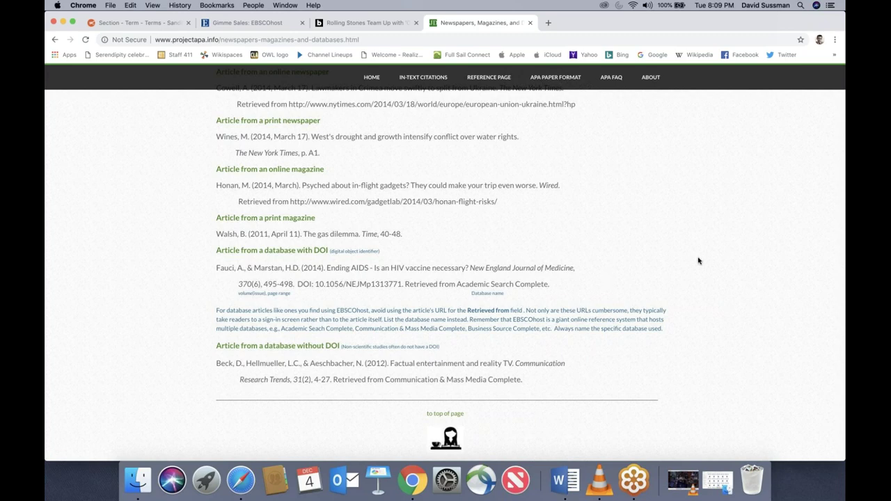
pyautogui.scroll(3, 526, 266)
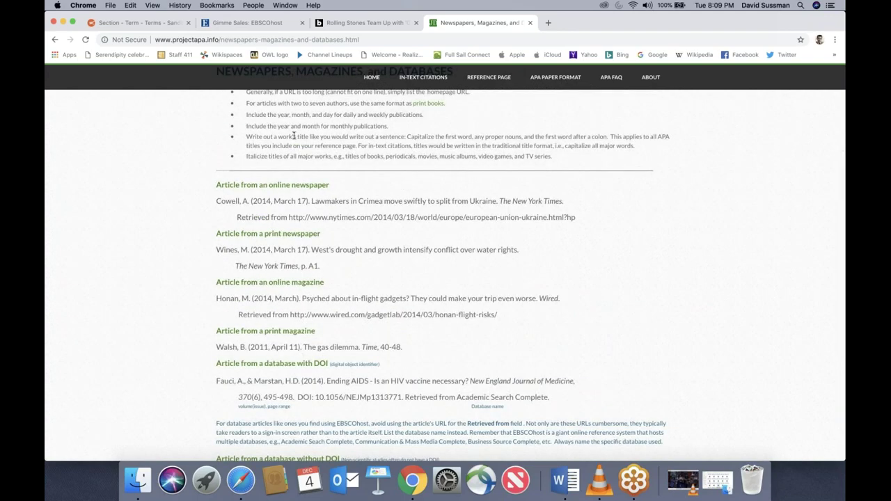
pyautogui.scroll(5, 293, 136)
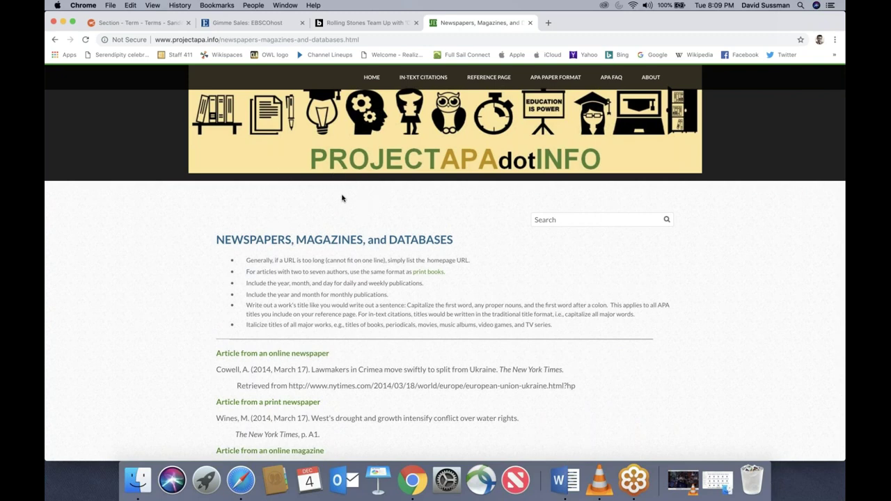
pyautogui.moveTo(417, 92)
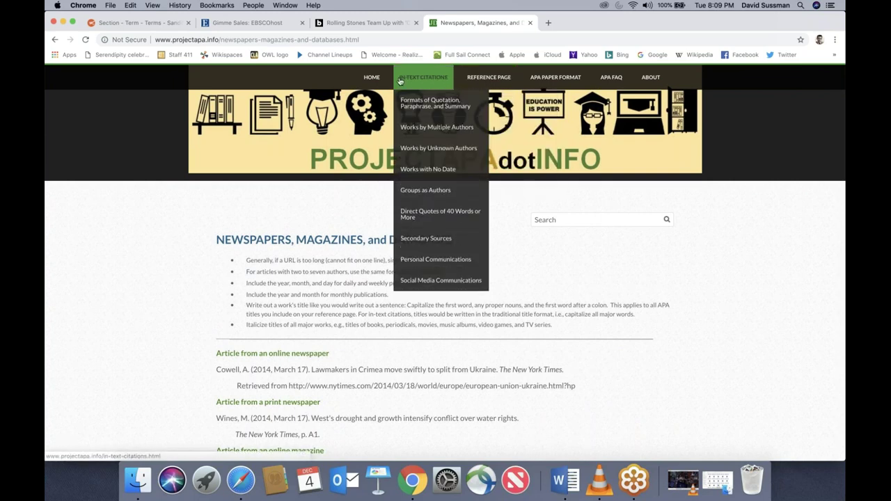
pyautogui.moveTo(475, 82)
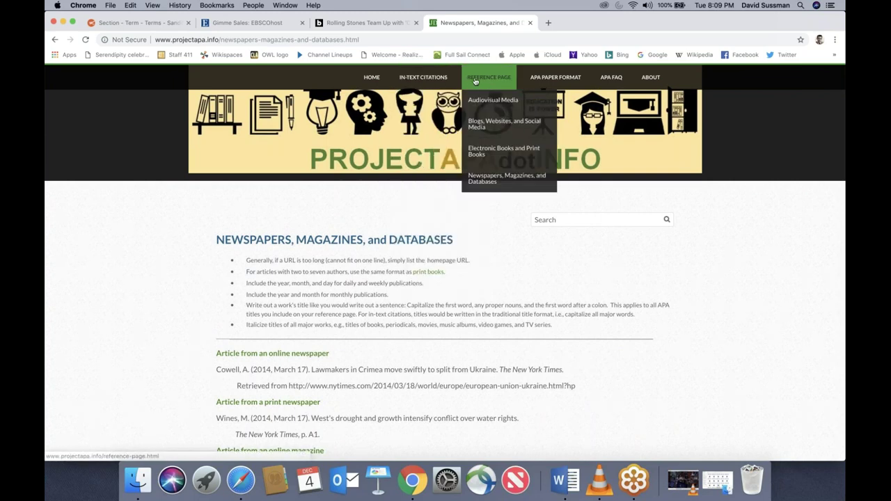